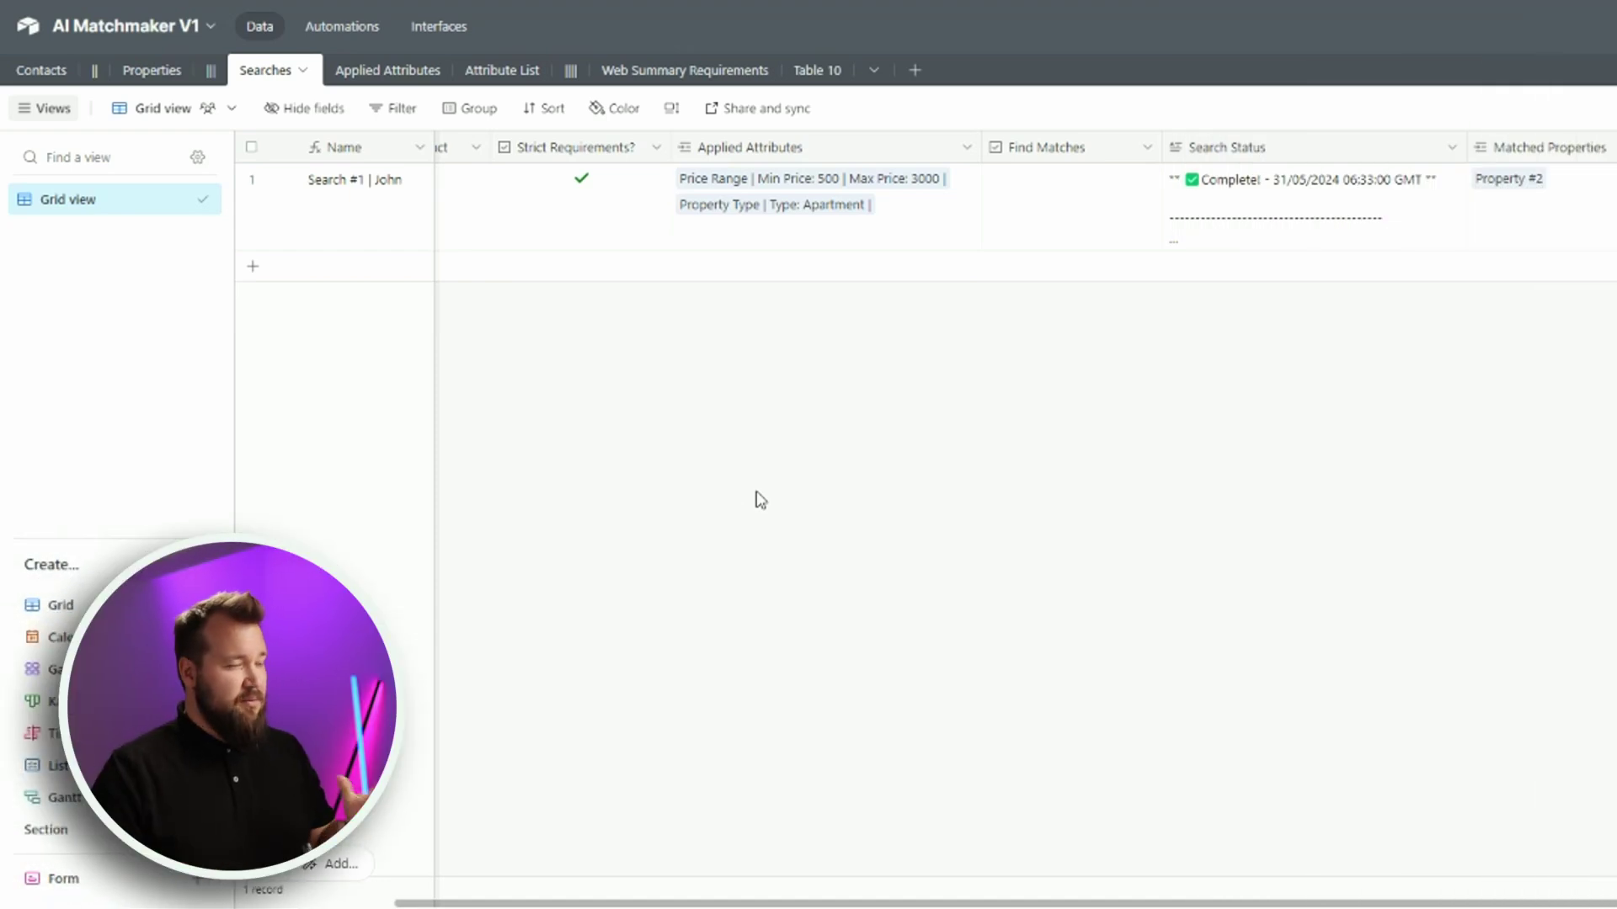
Step: Inspect Search #1's Search Status log, Name field and linked contact cells
scroll(761, 500, left, 3)
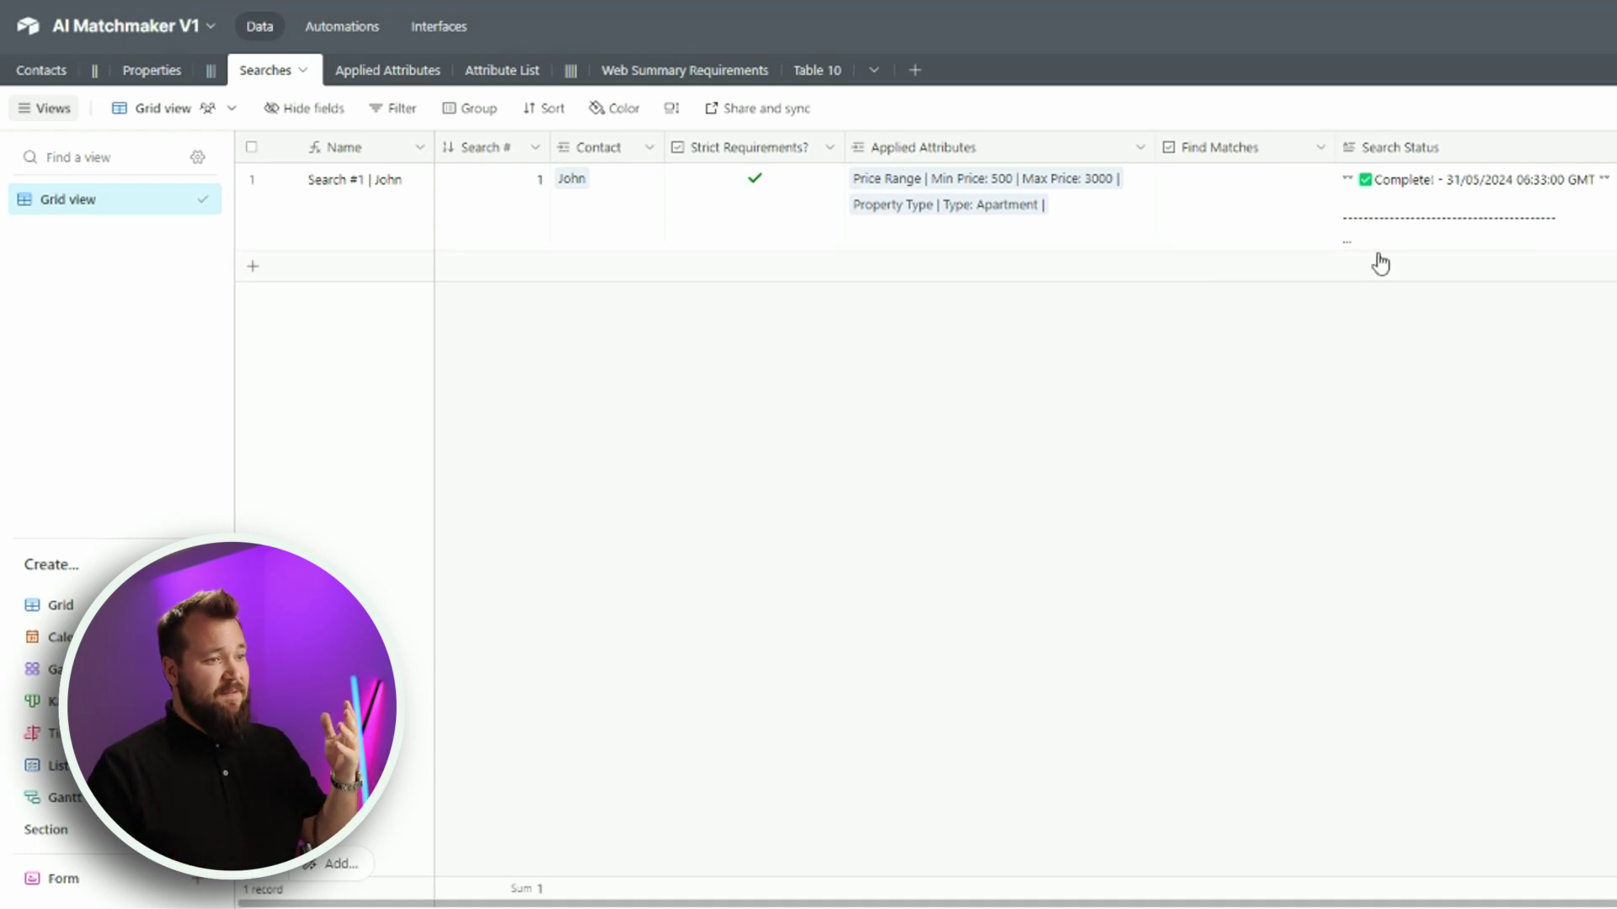
click(1439, 230)
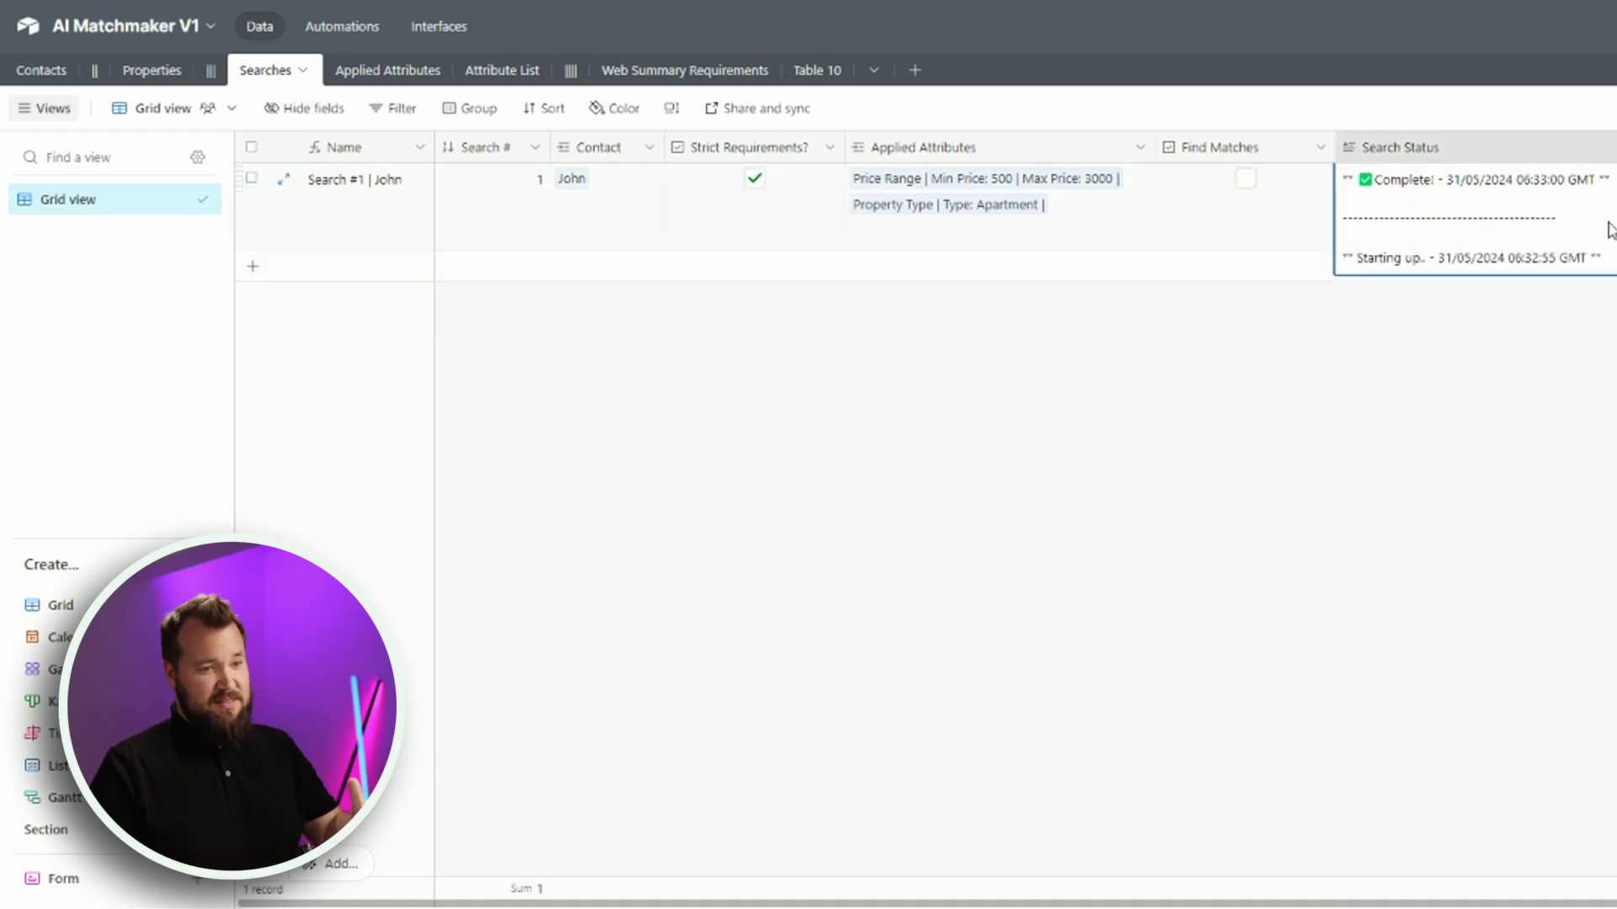
key(Right)
key(Left)
key(Left)
key(Left)
key(Left)
key(Left)
key(Left)
key(Left)
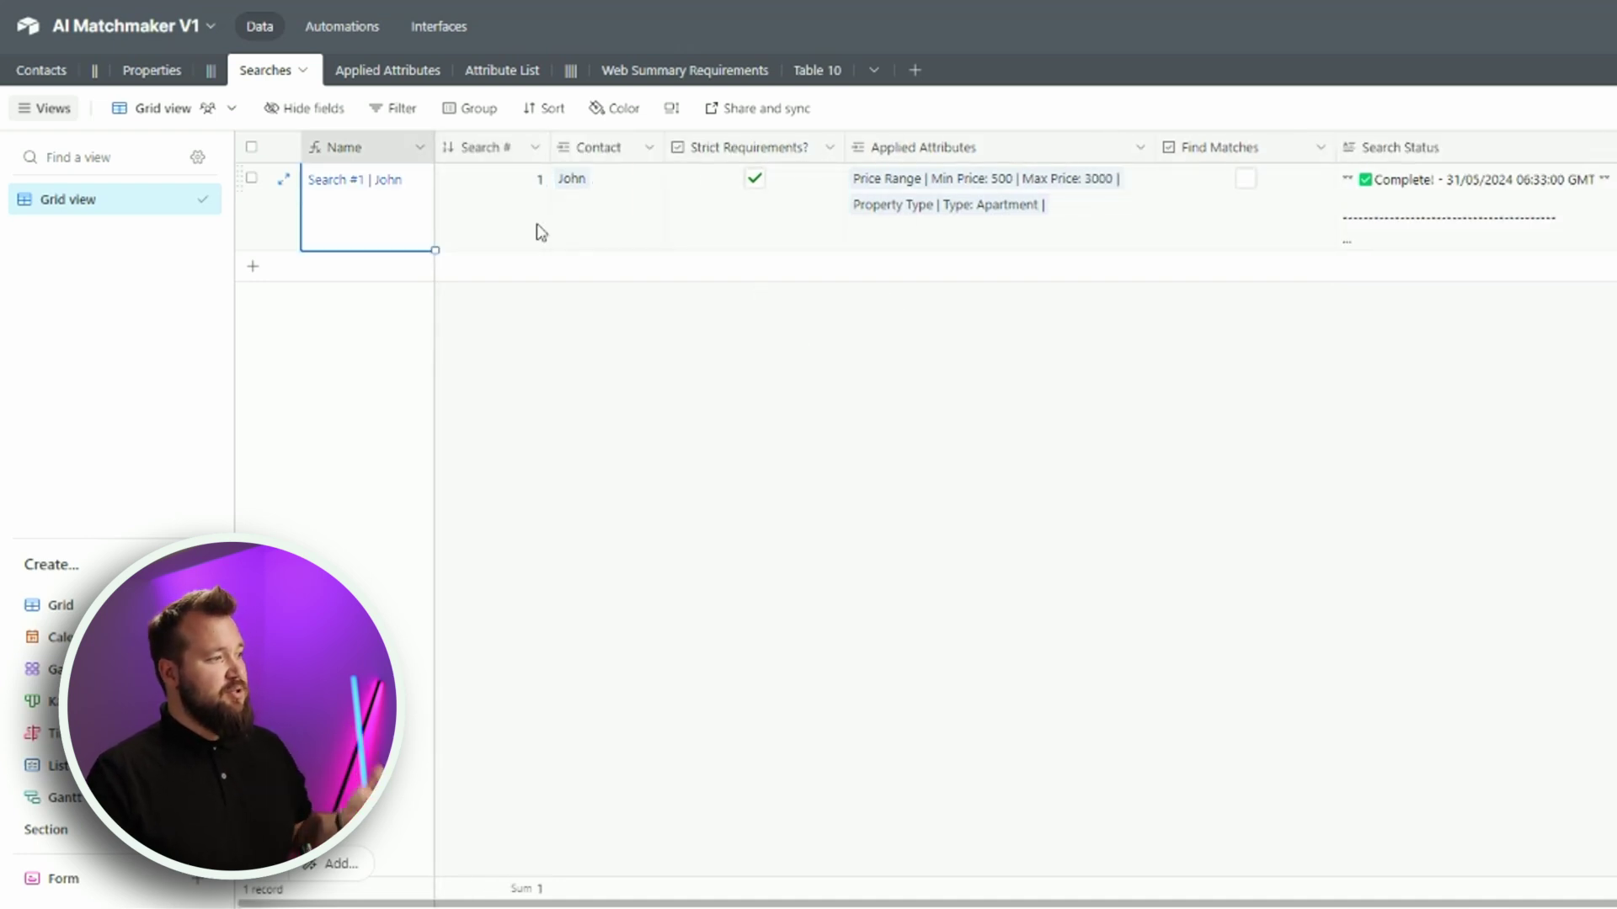
click(611, 198)
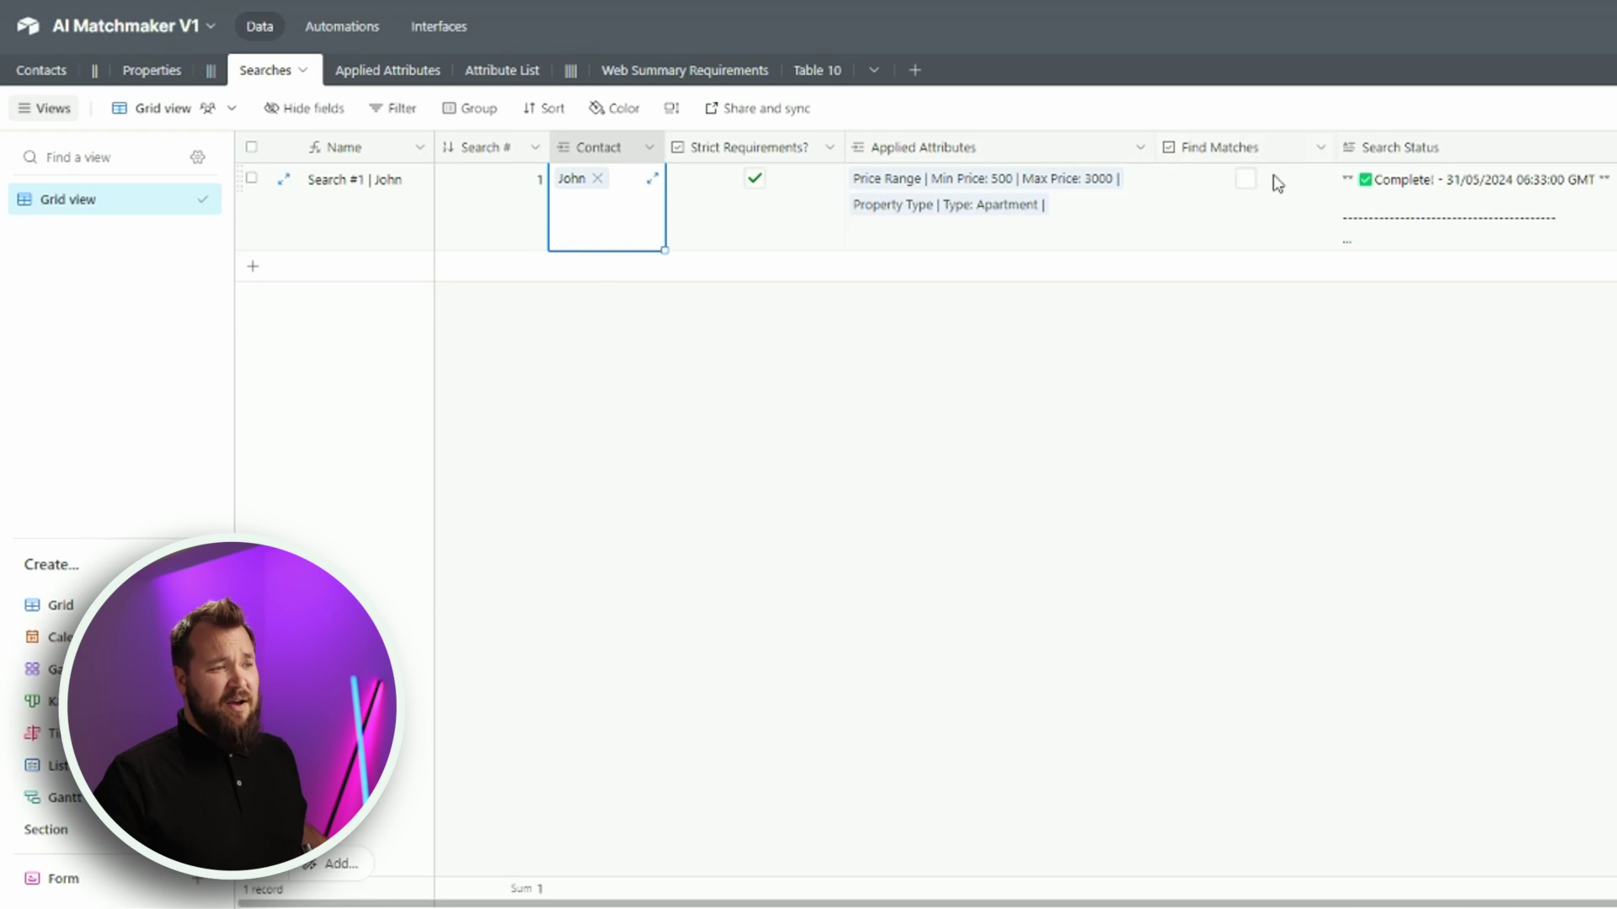
key(Right)
key(Right)
key(Right)
key(Right)
key(Right)
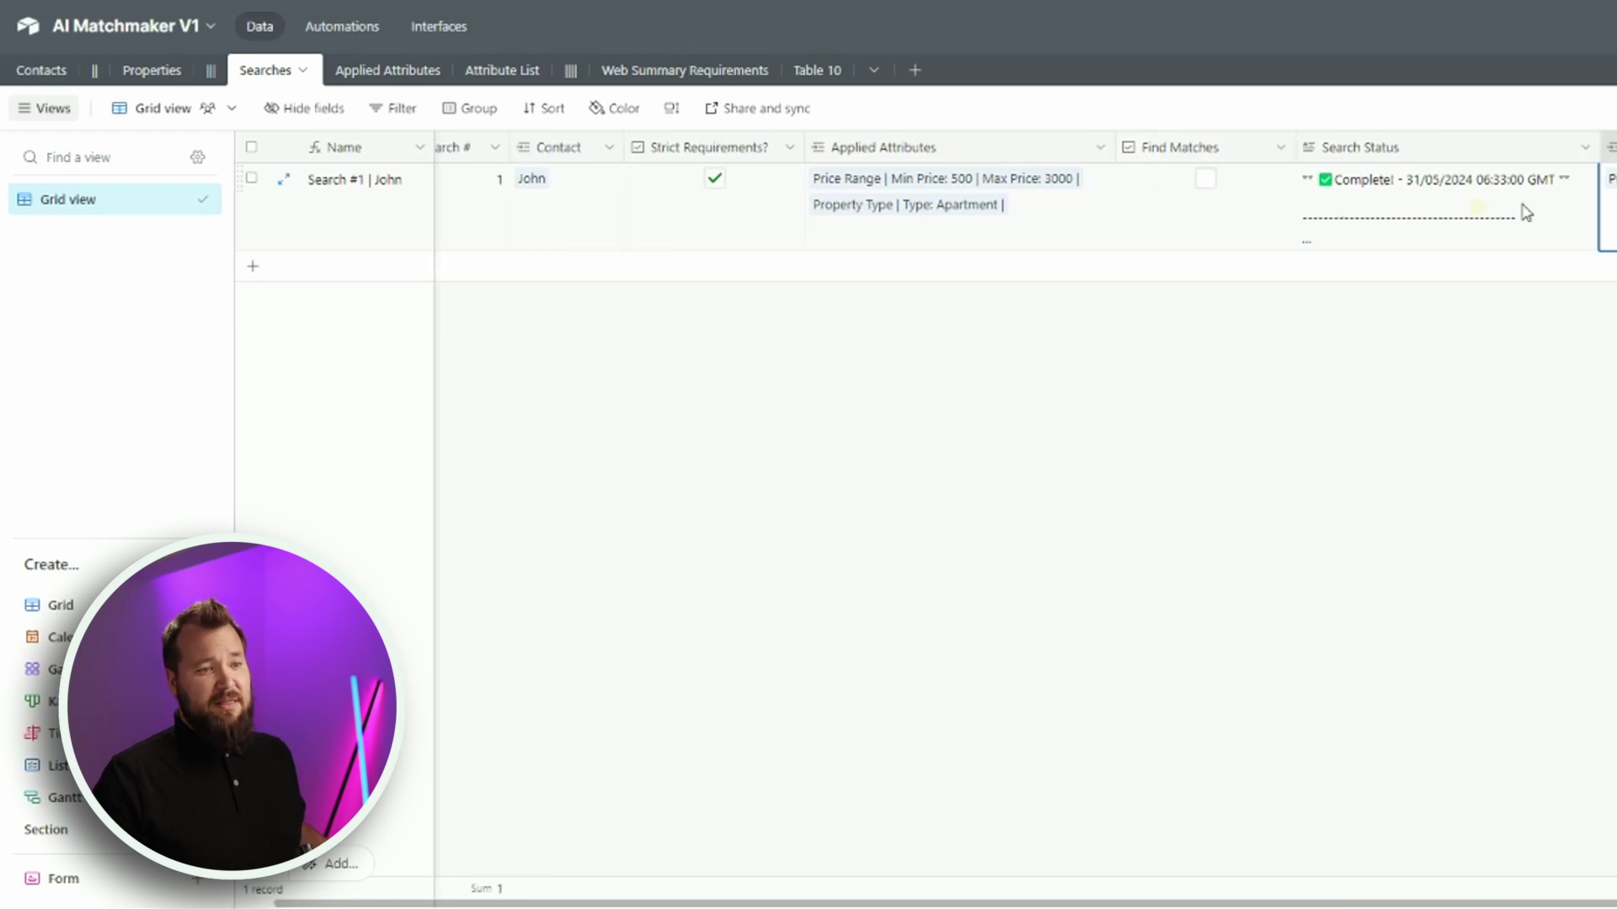
key(shift+Left)
click(1577, 448)
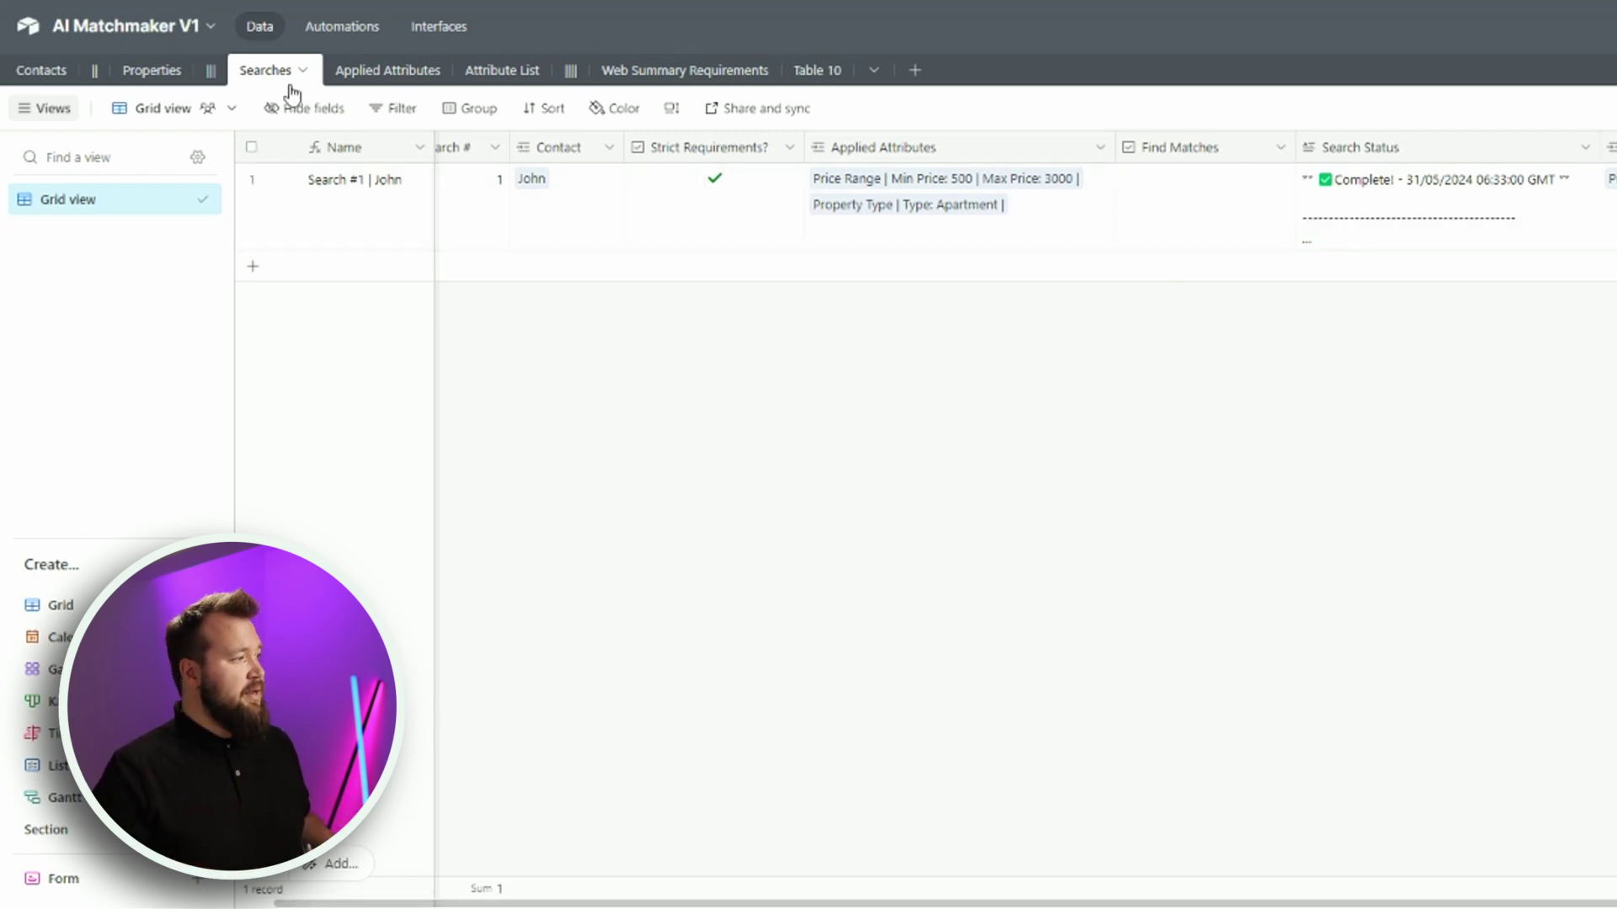
click(149, 74)
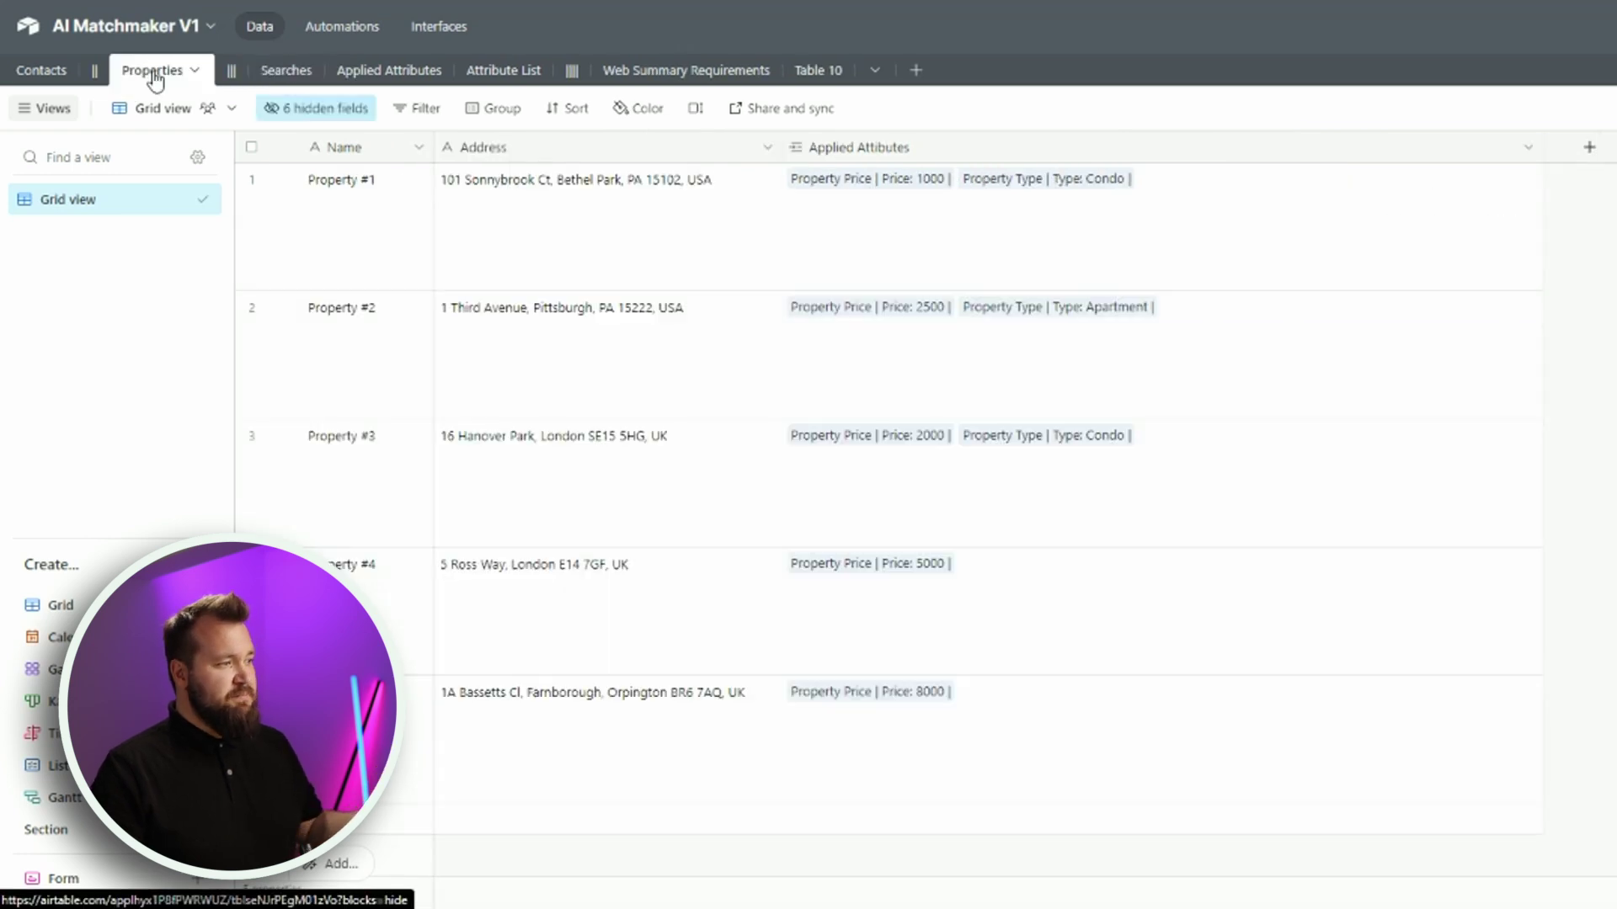
drag(410, 245, 405, 578)
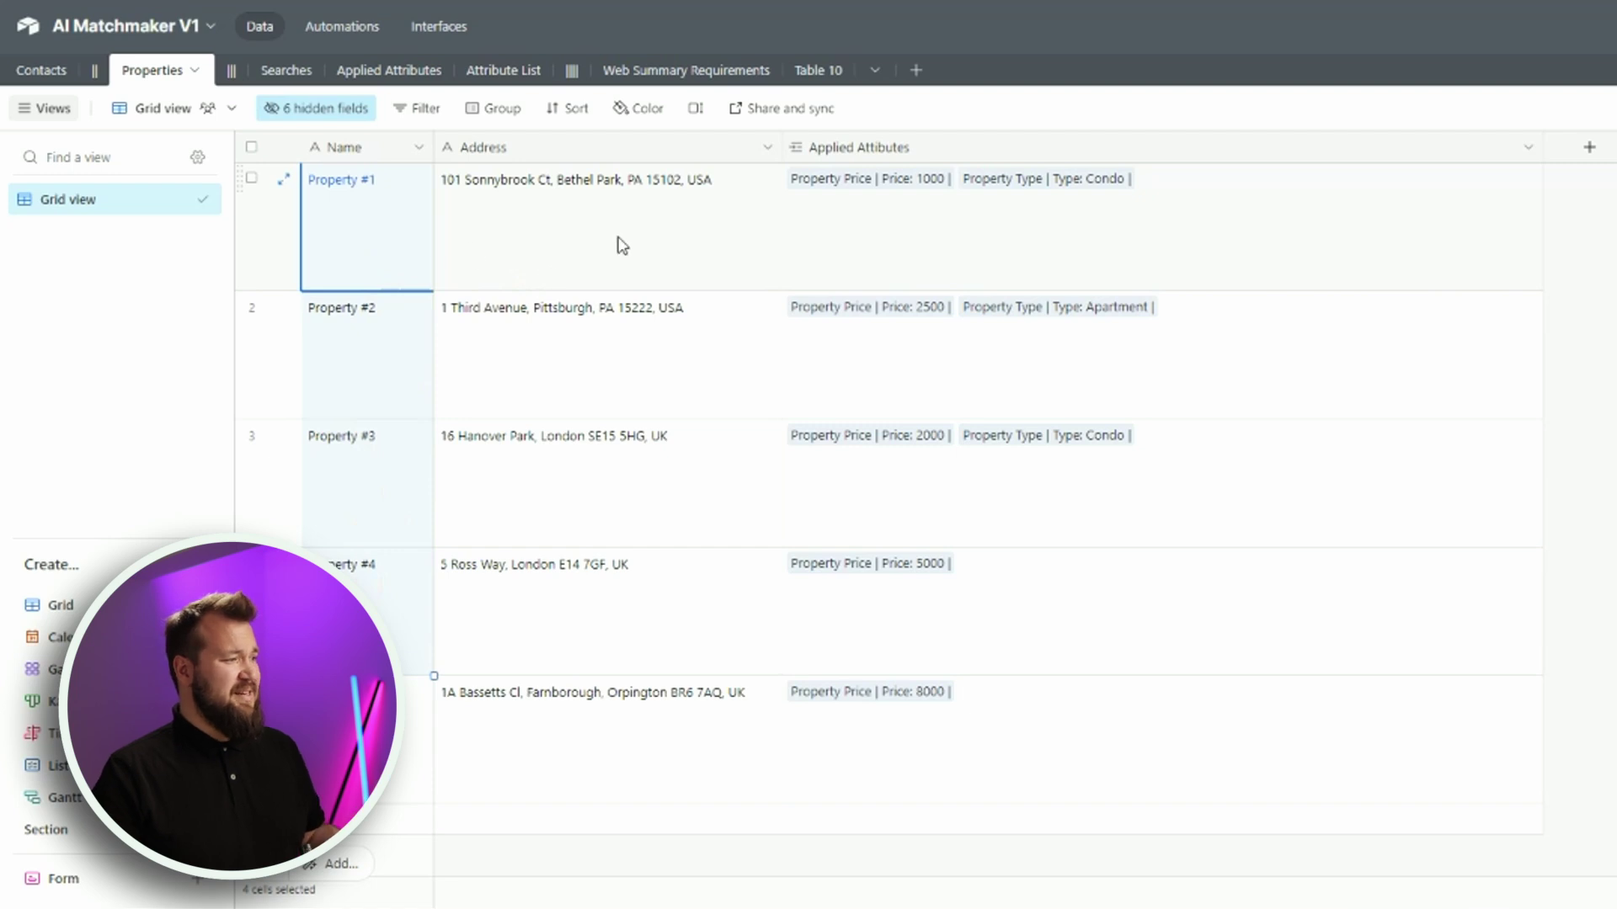
click(991, 240)
click(1096, 250)
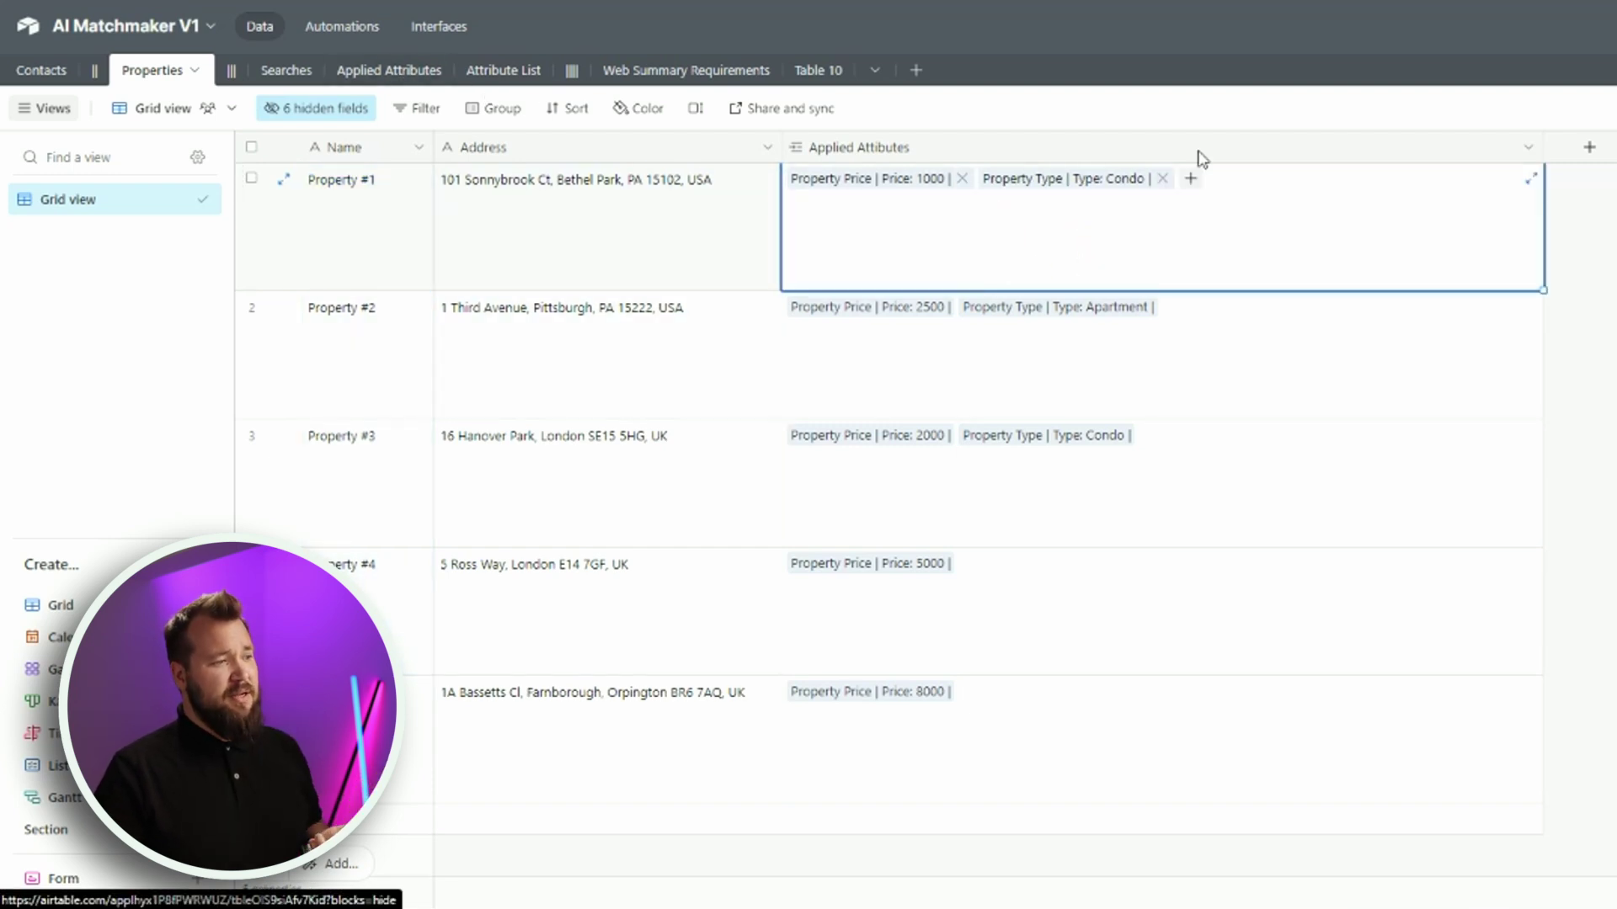
click(734, 207)
click(923, 206)
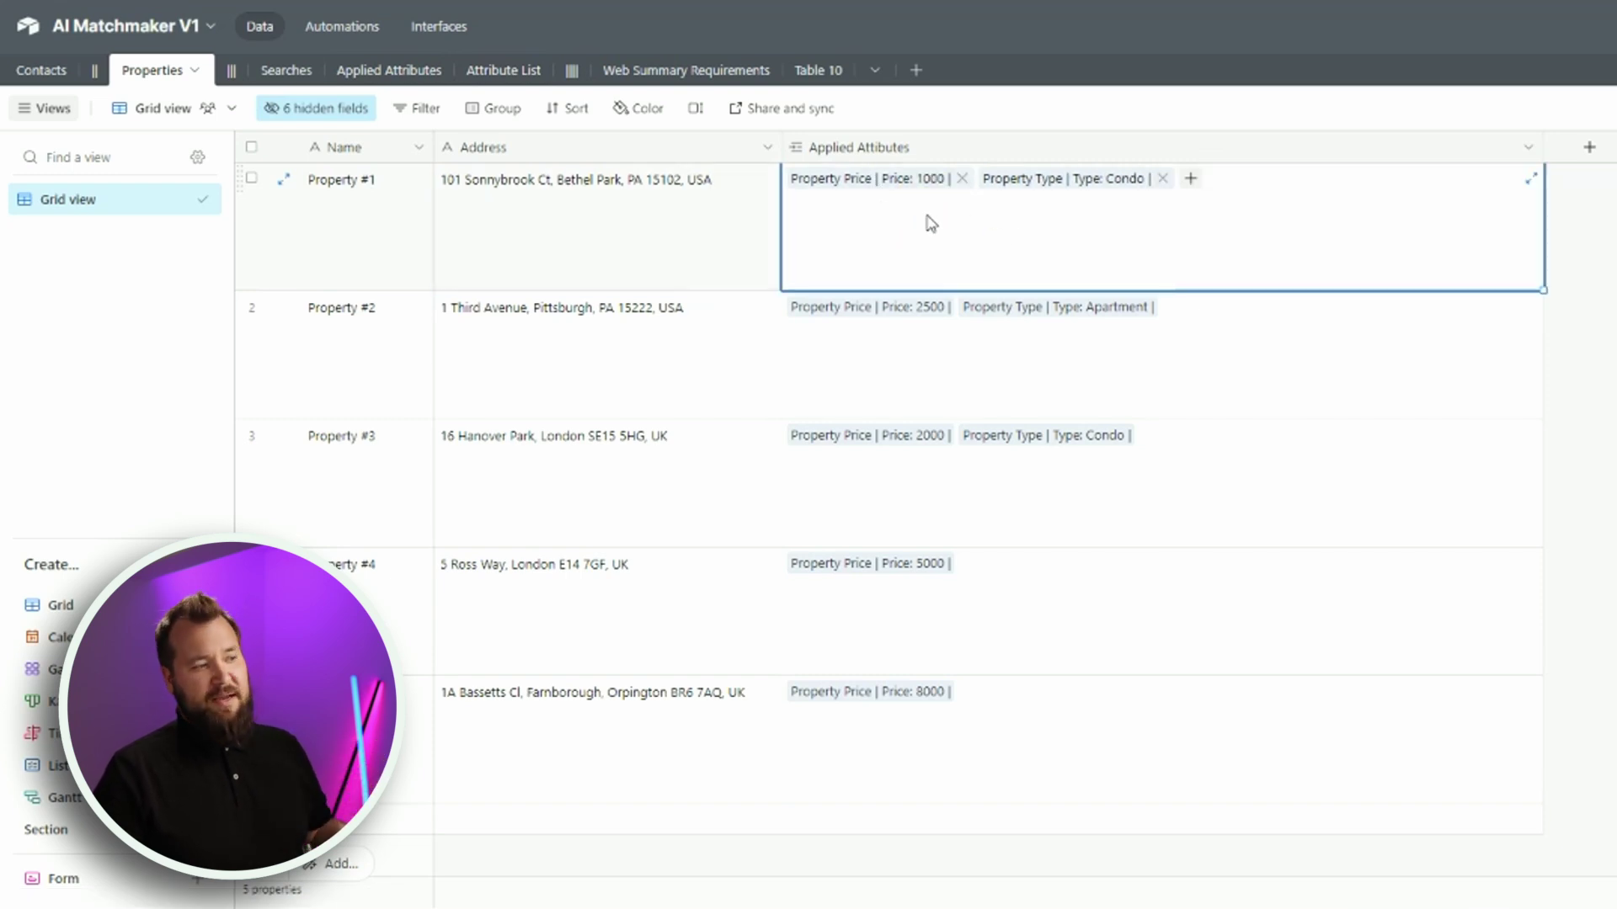
click(701, 238)
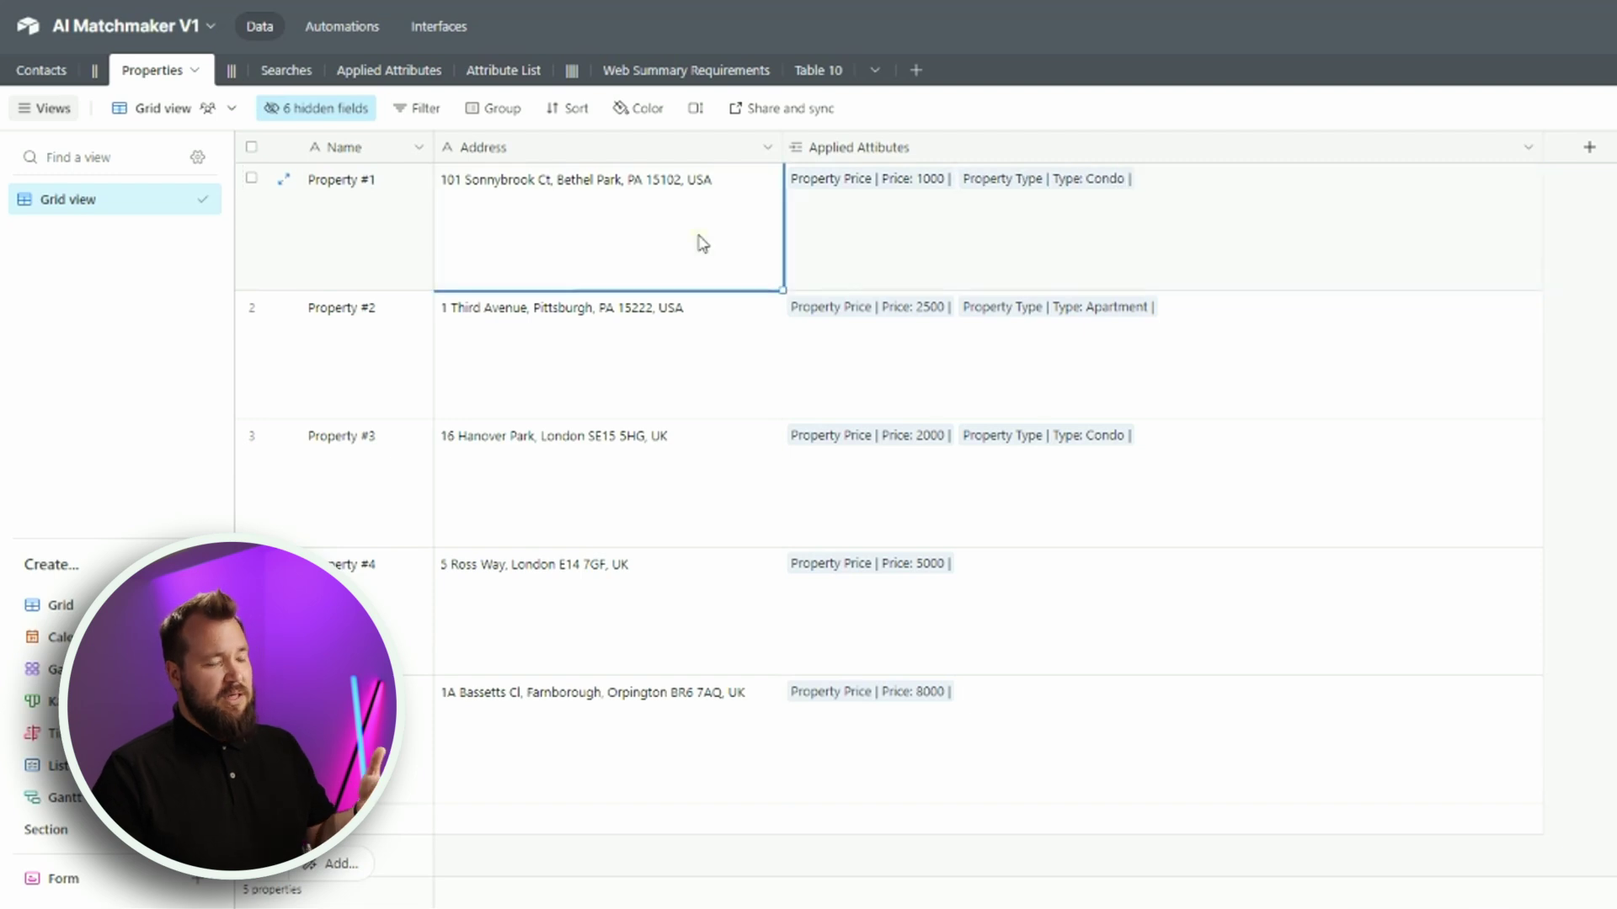
click(905, 203)
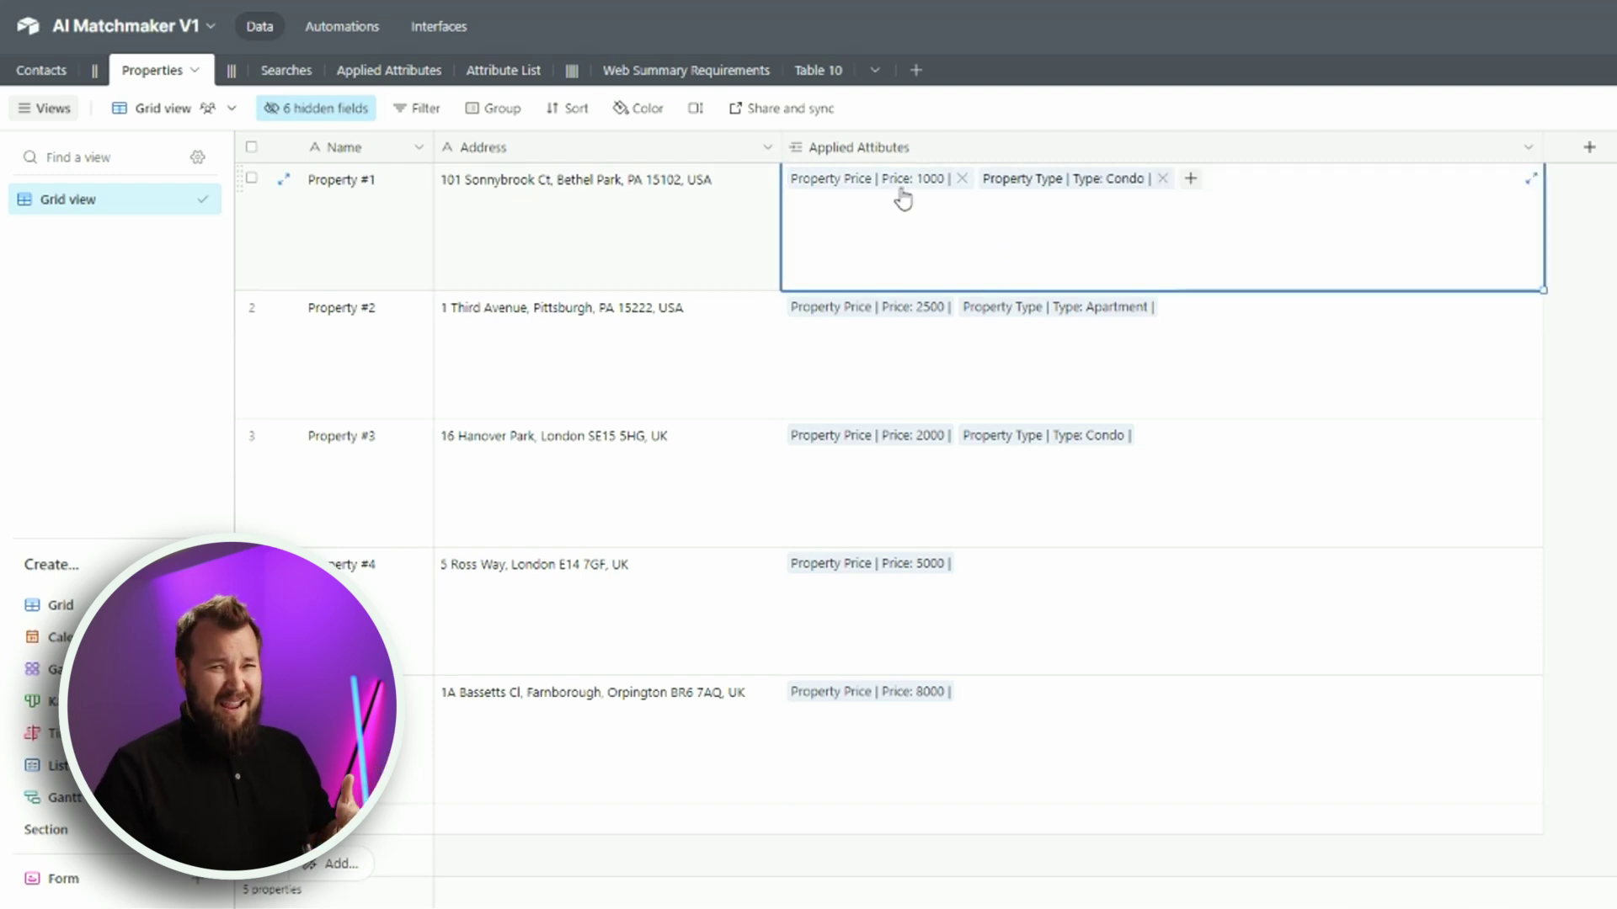
click(737, 238)
click(982, 251)
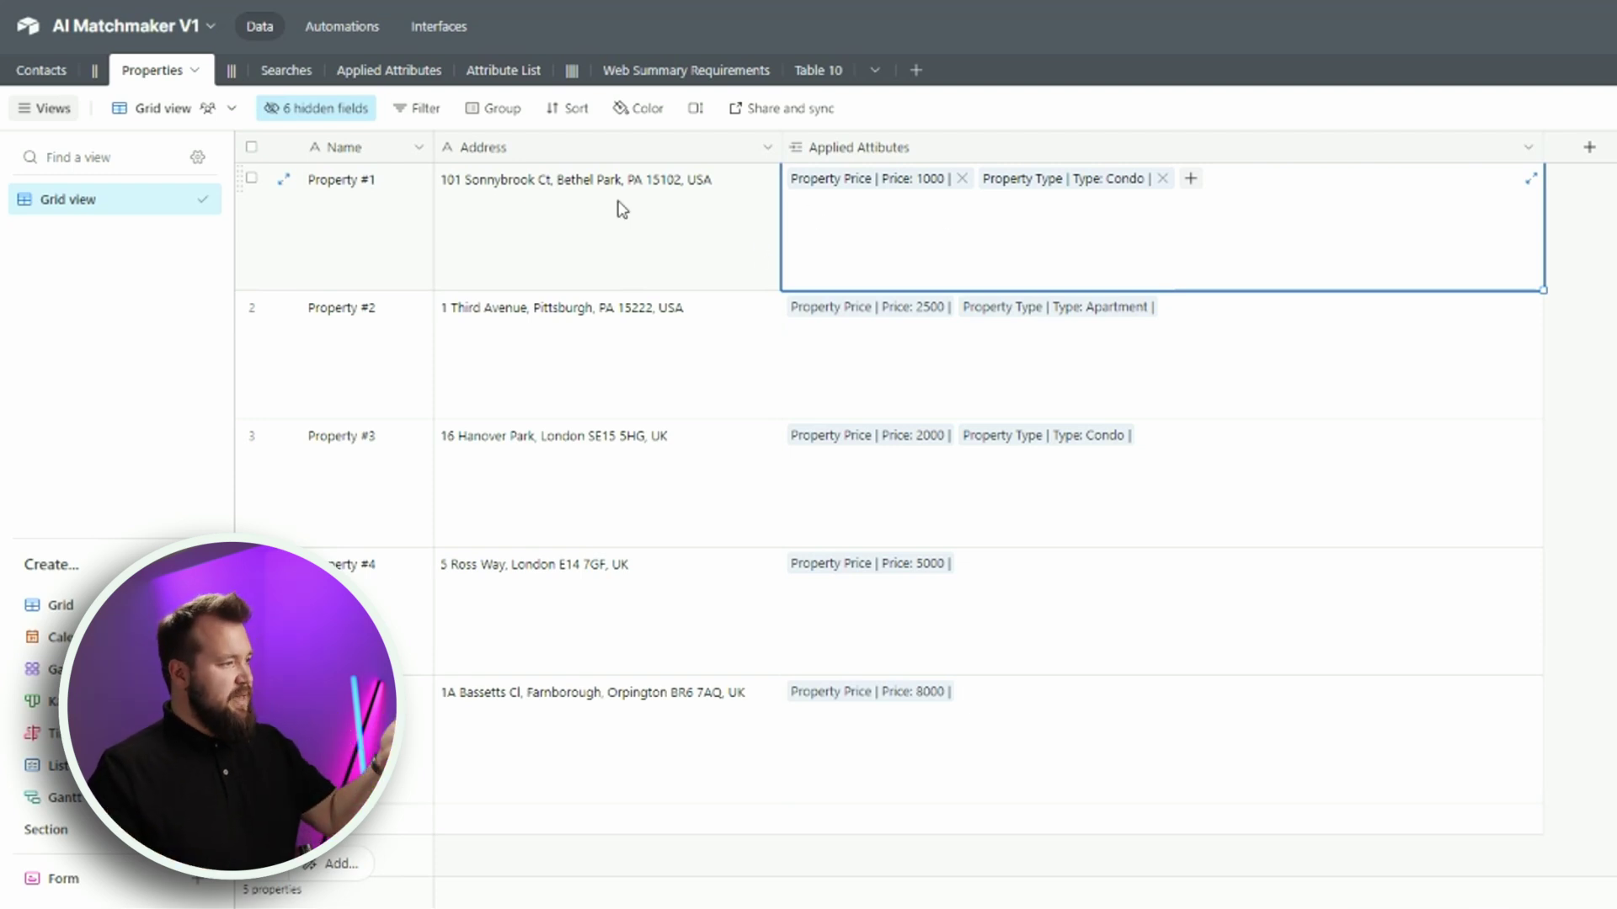
Step: Tick Find Matches on Search #1 and clear its old Search Status log
click(291, 71)
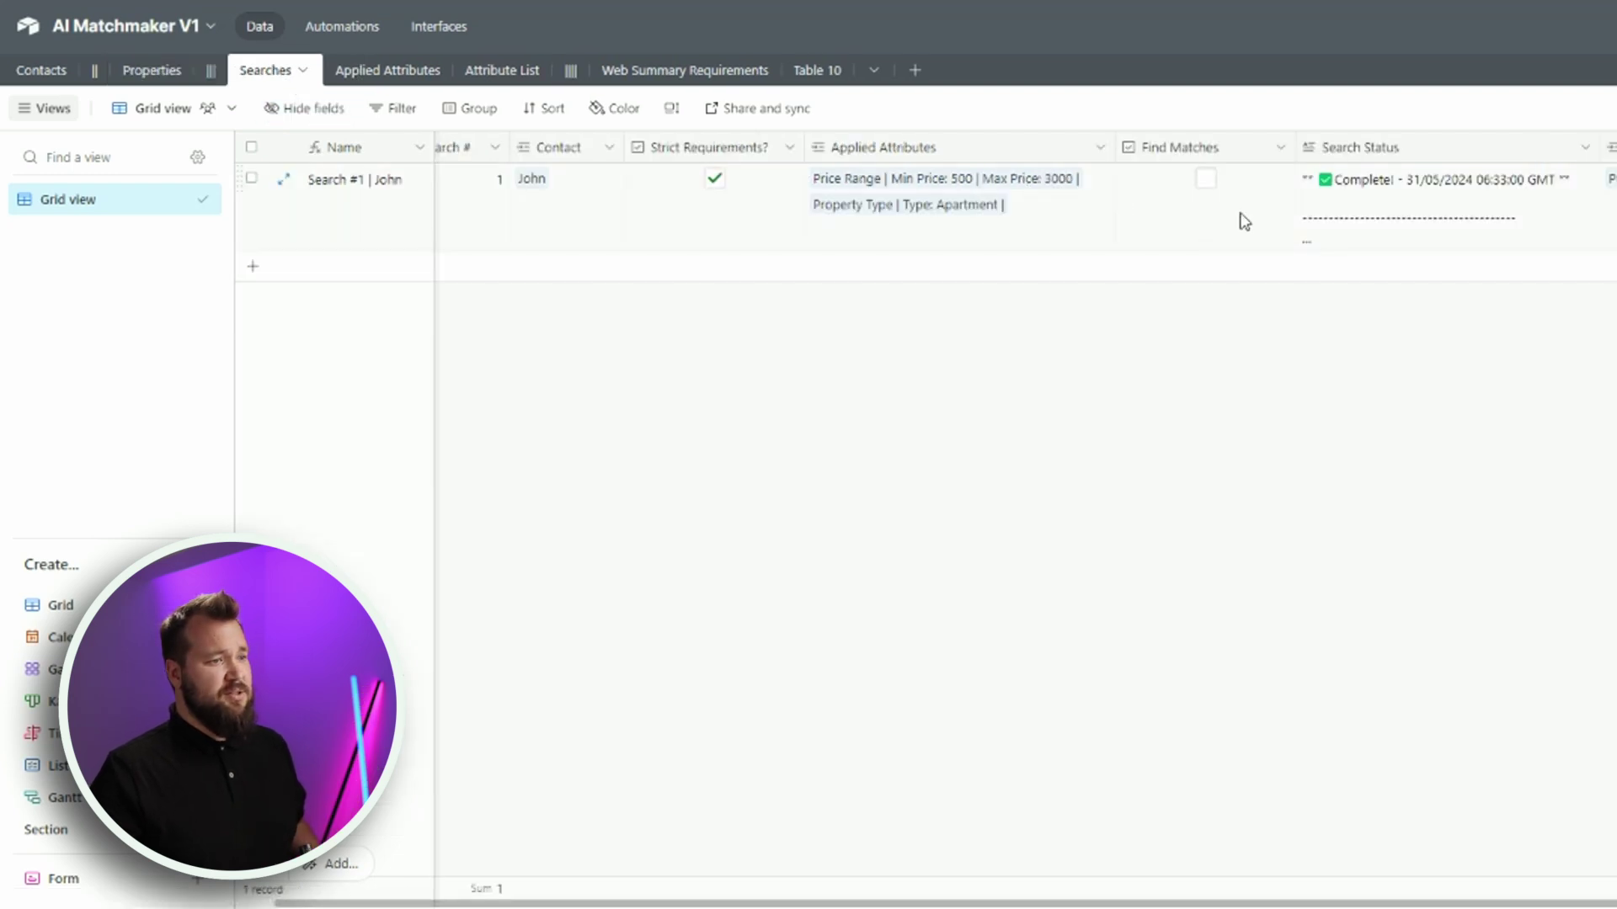
click(1209, 180)
click(1583, 215)
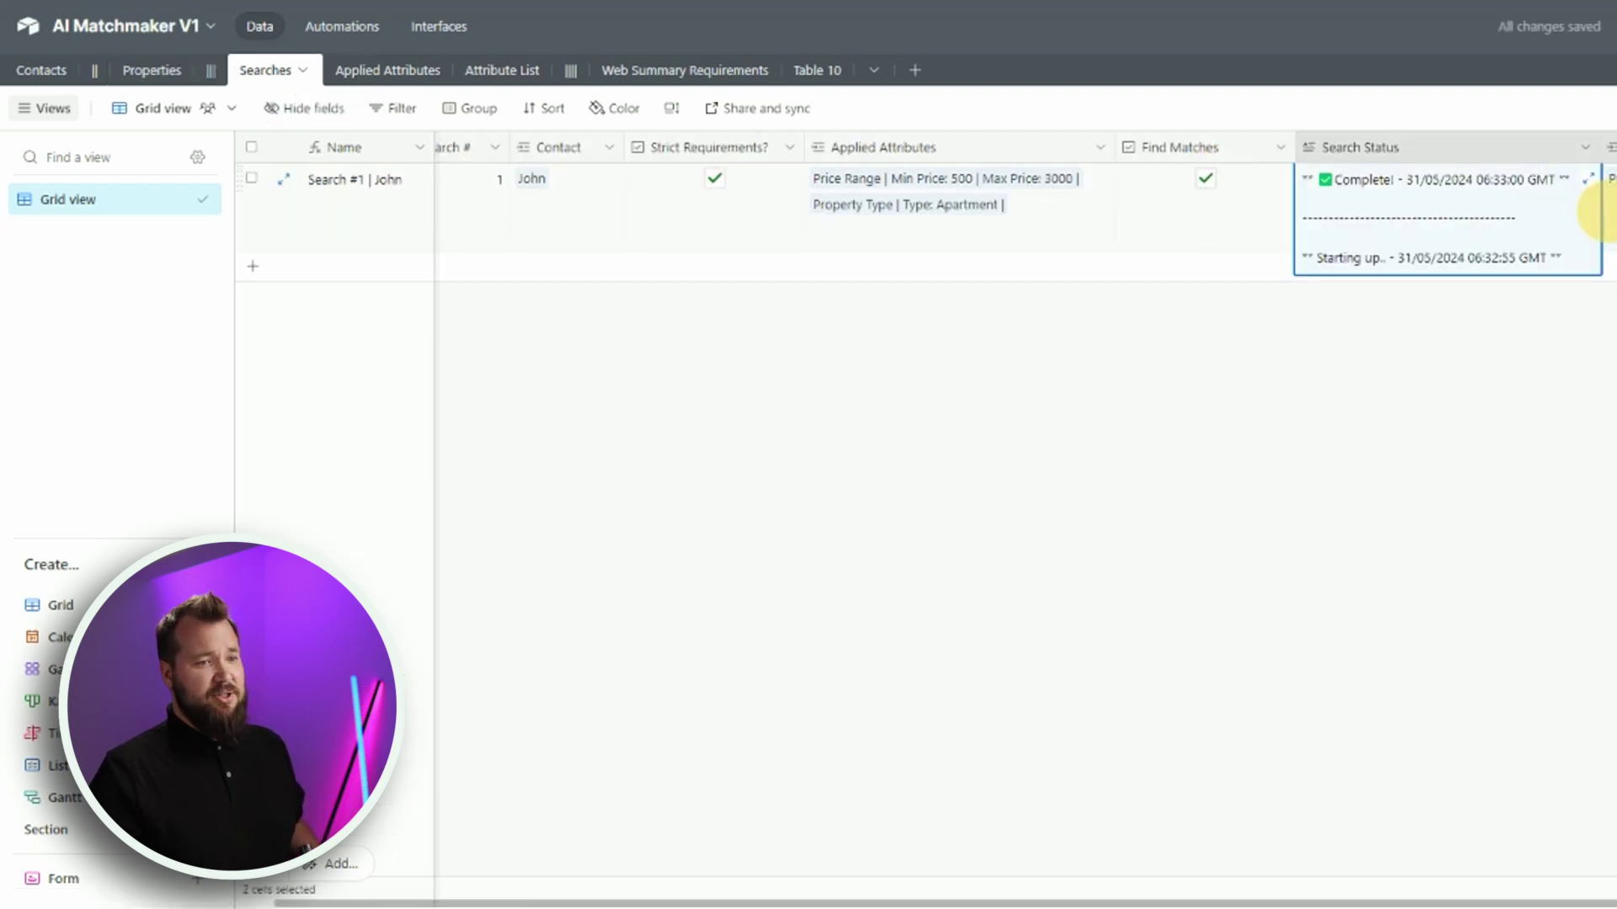
key(Delete)
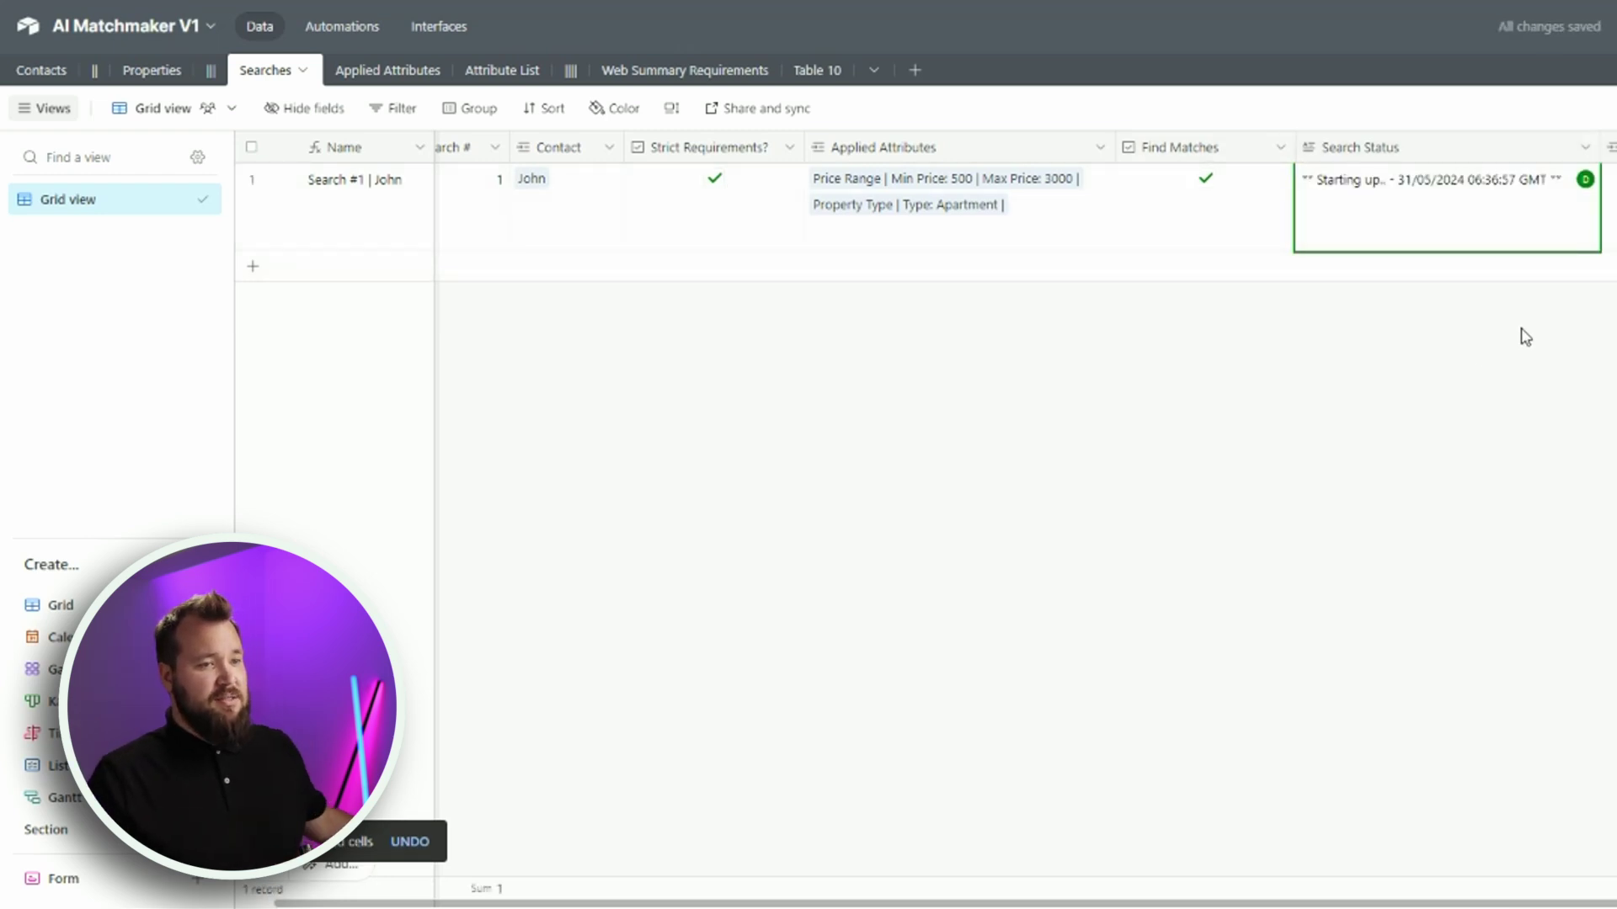
click(1526, 337)
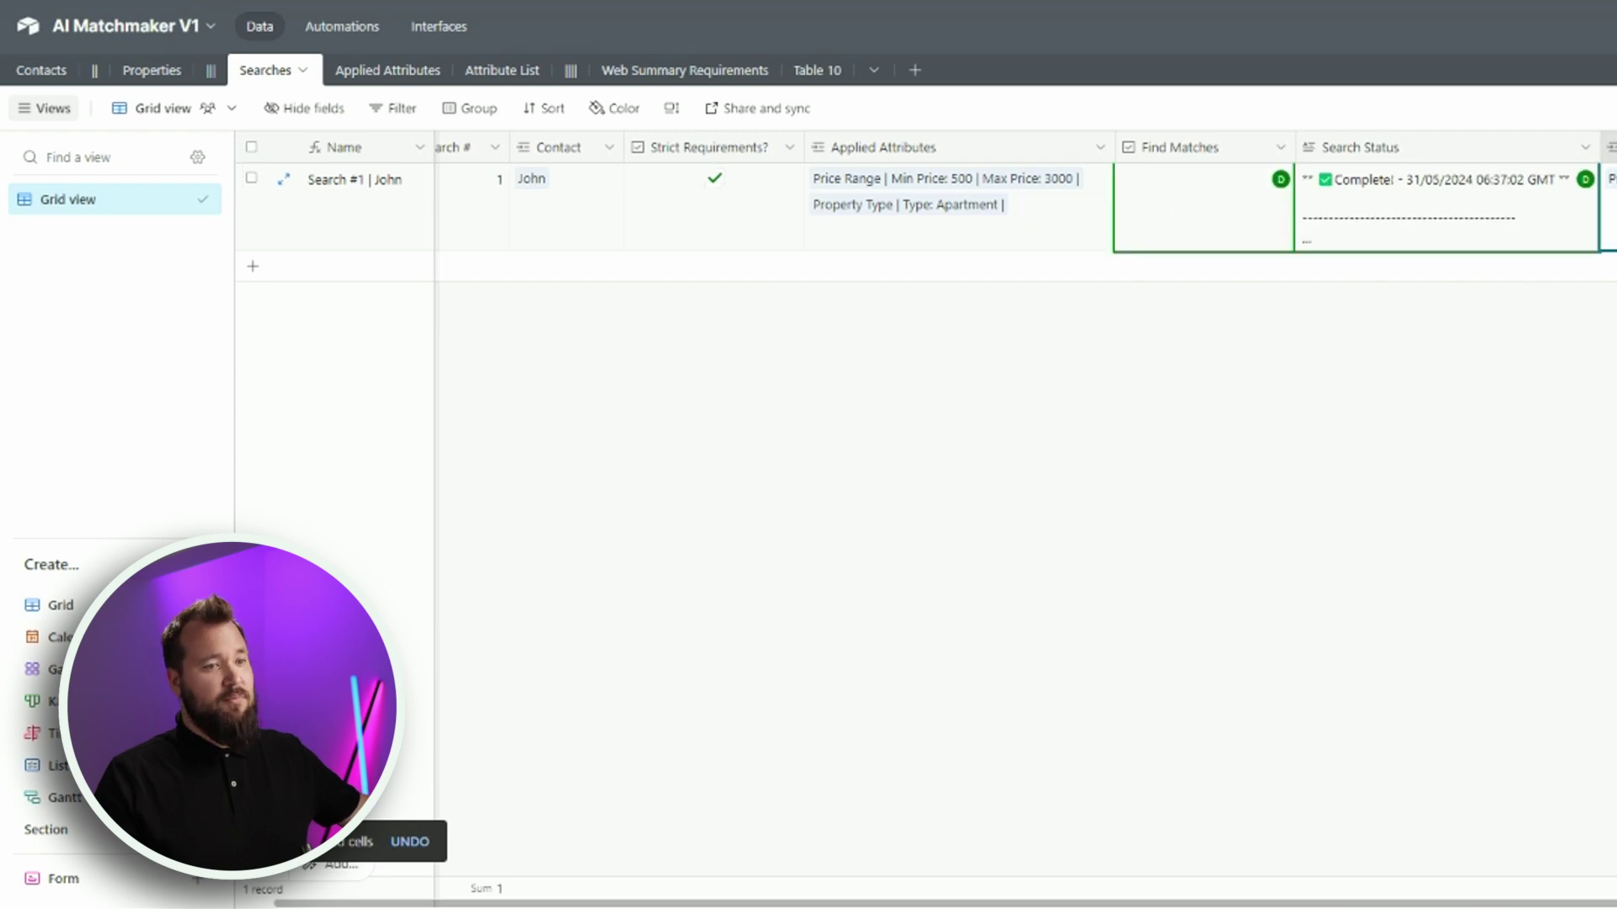
Step: Change Property #3's property type attribute to Apartment
click(155, 75)
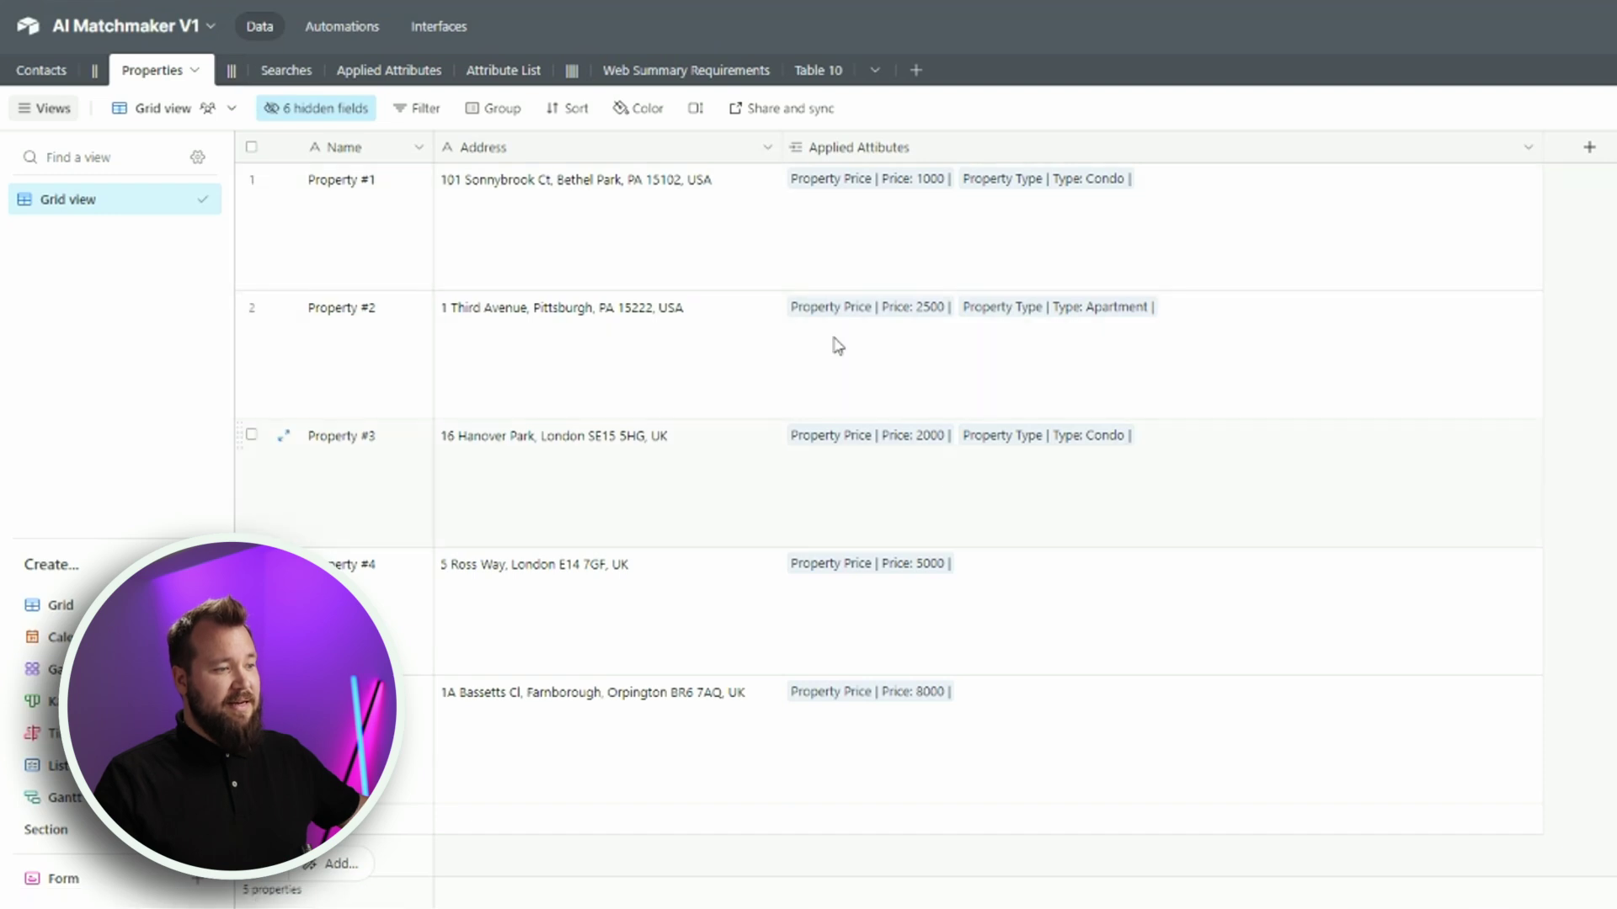
click(1014, 436)
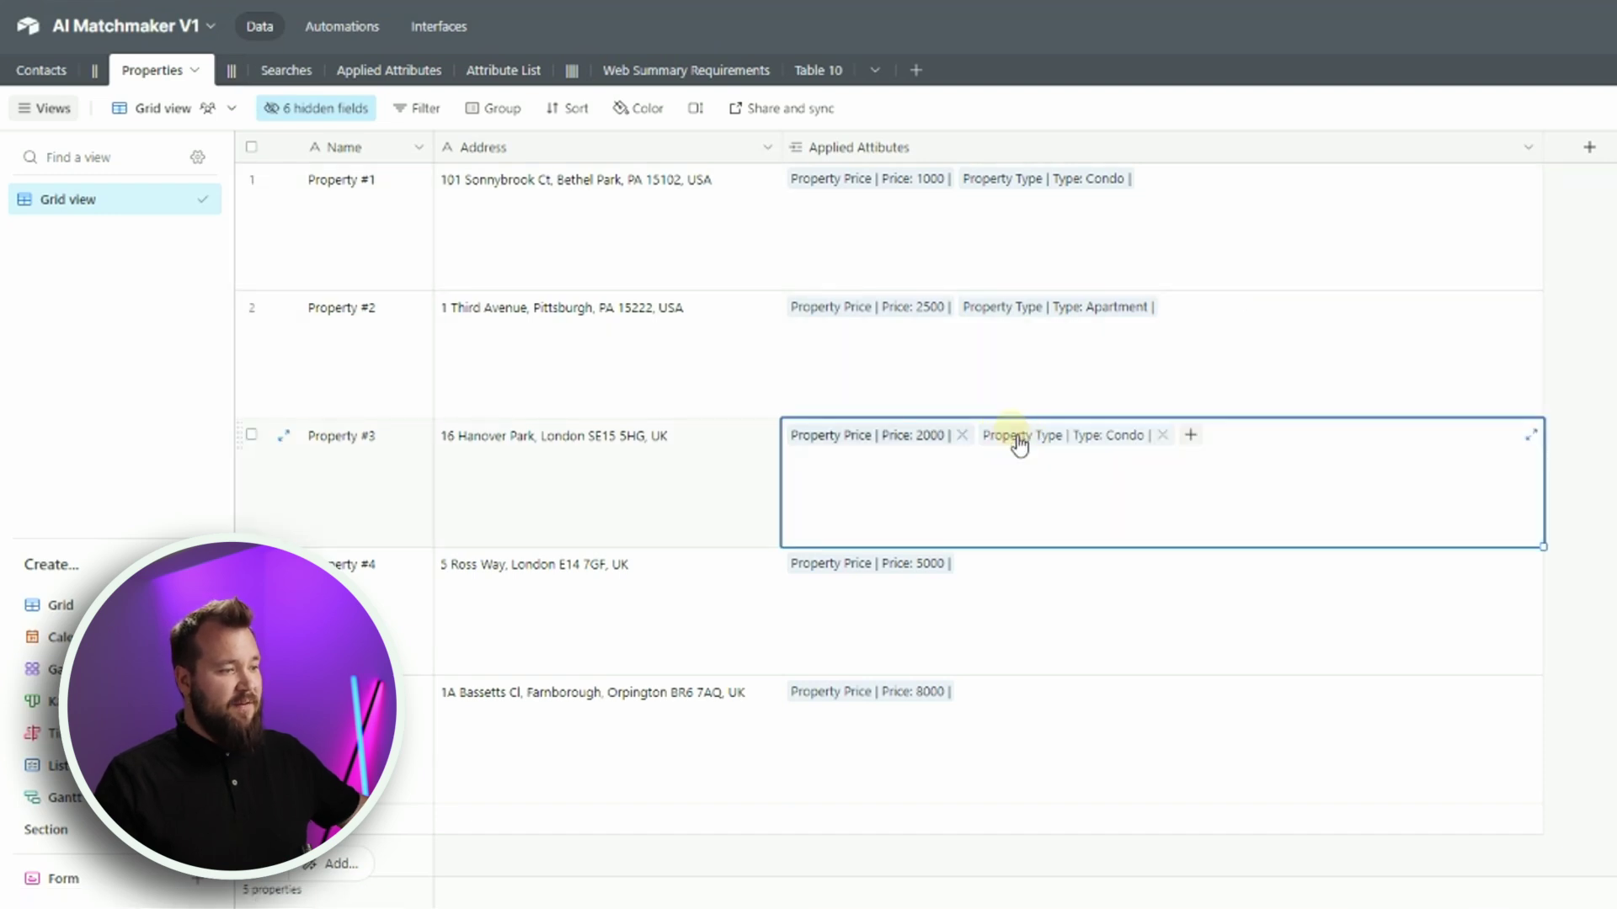
click(1106, 434)
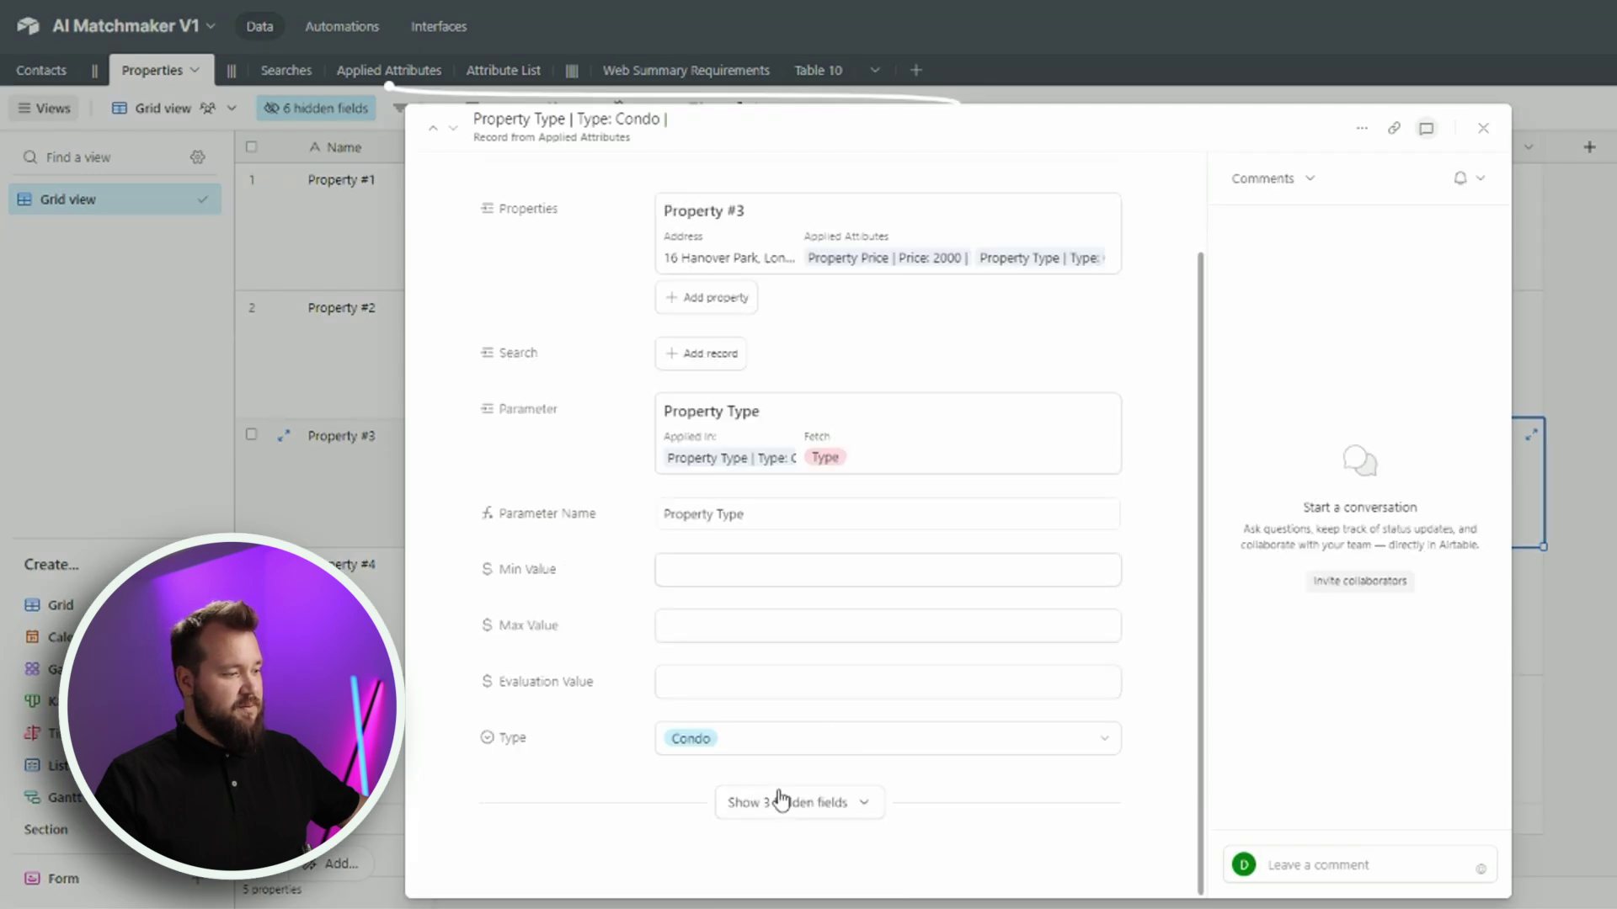
click(773, 738)
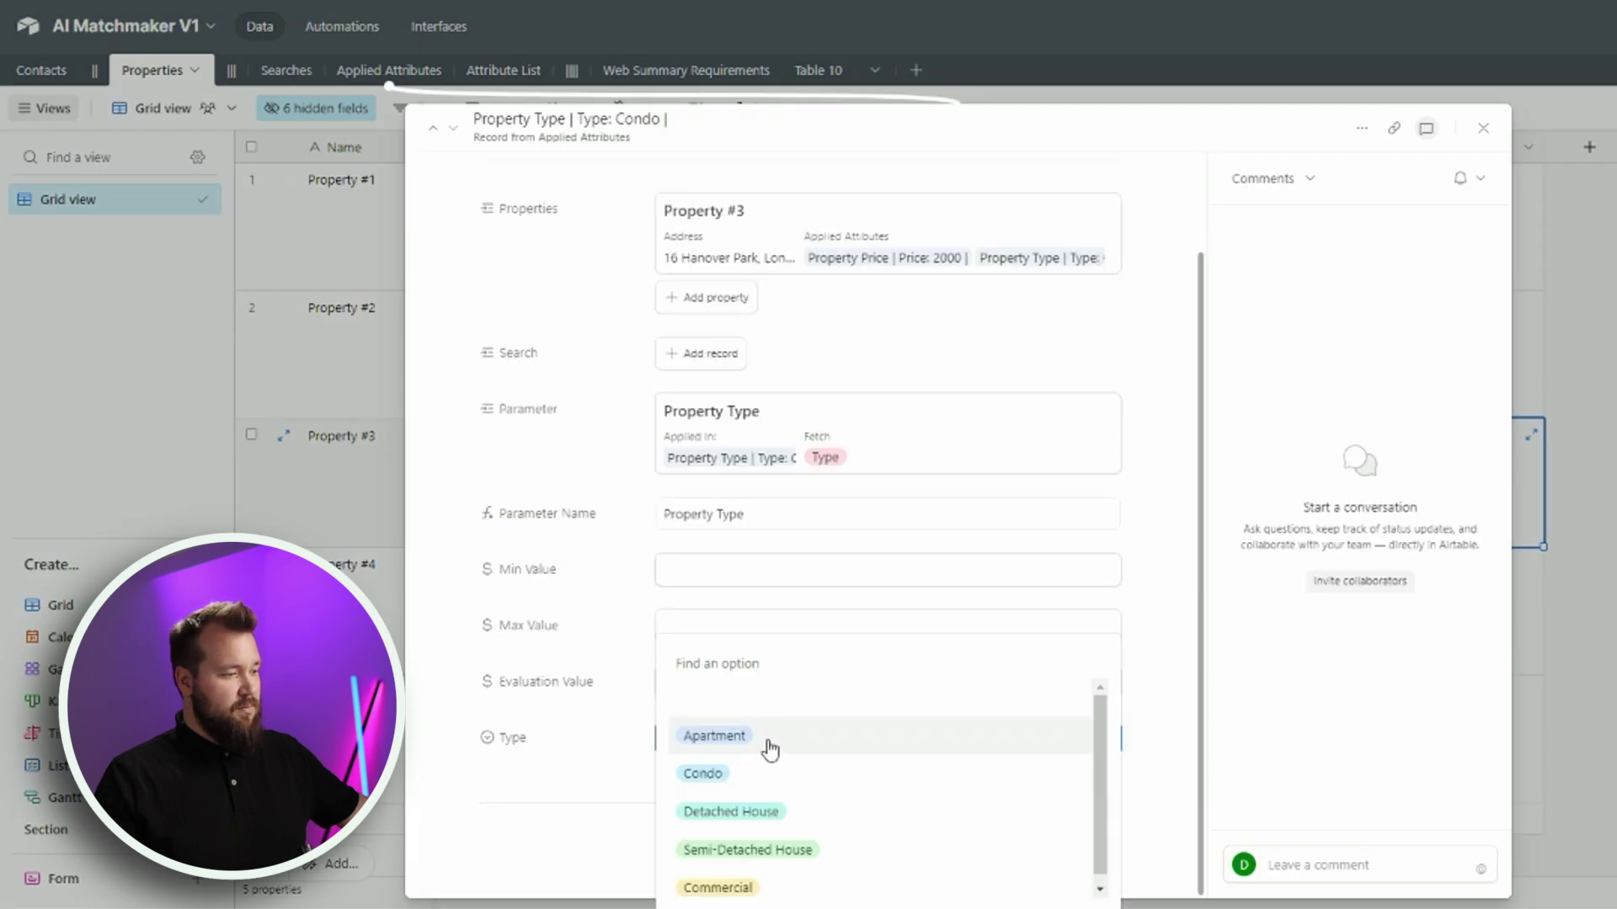
click(769, 741)
click(400, 147)
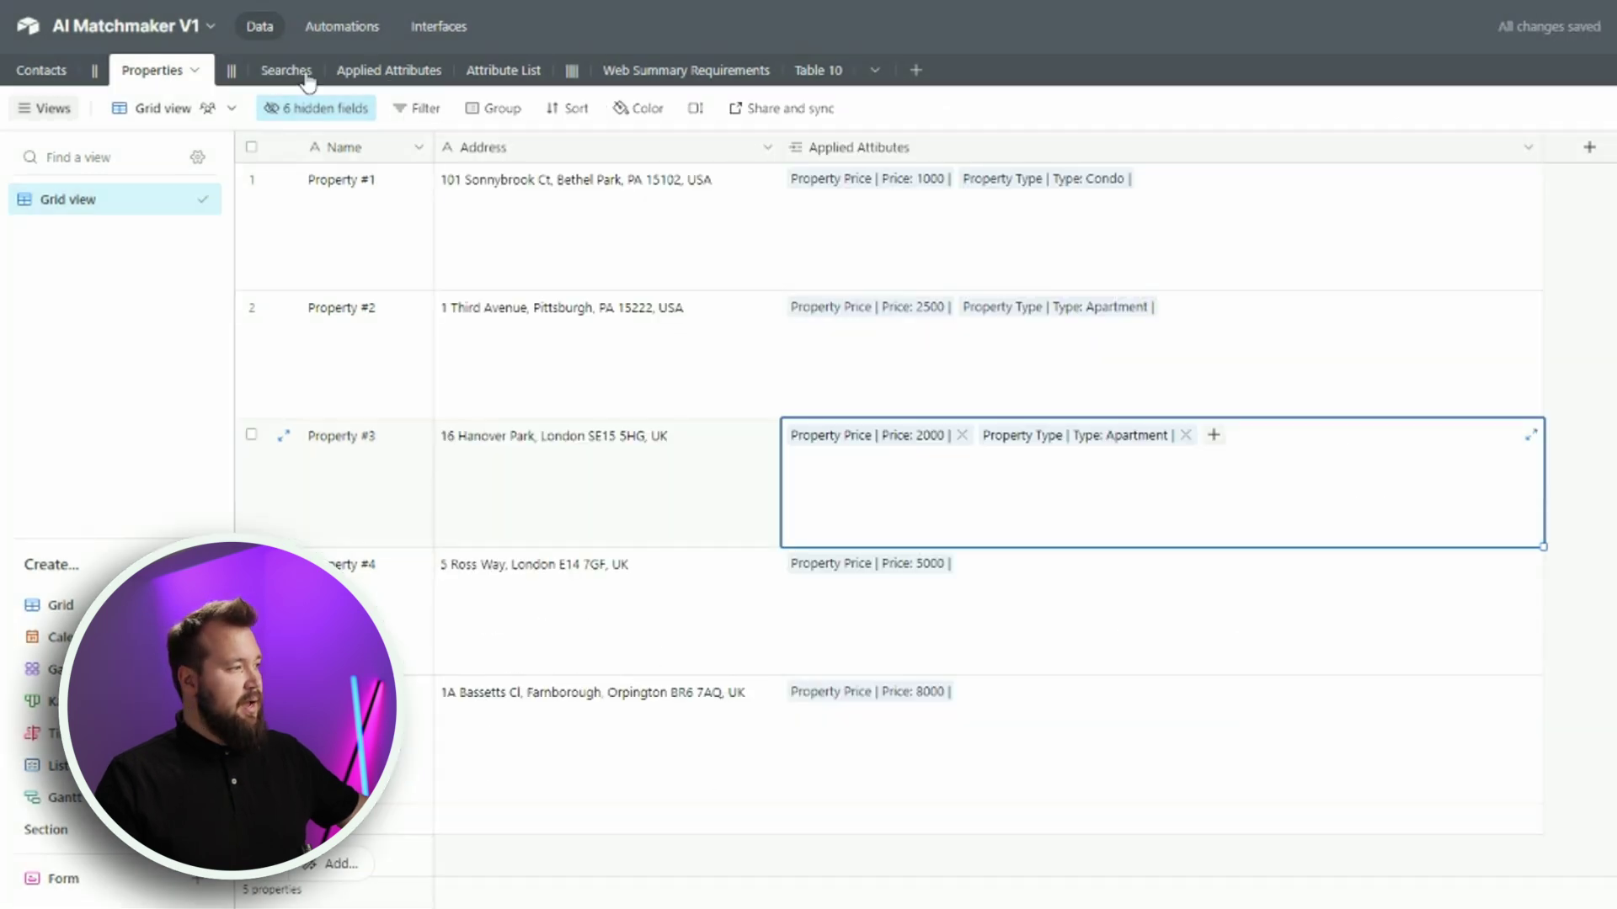
Step: Rerun Find Matches on Search #1, clear the status log, and check the first contact's properties
click(278, 69)
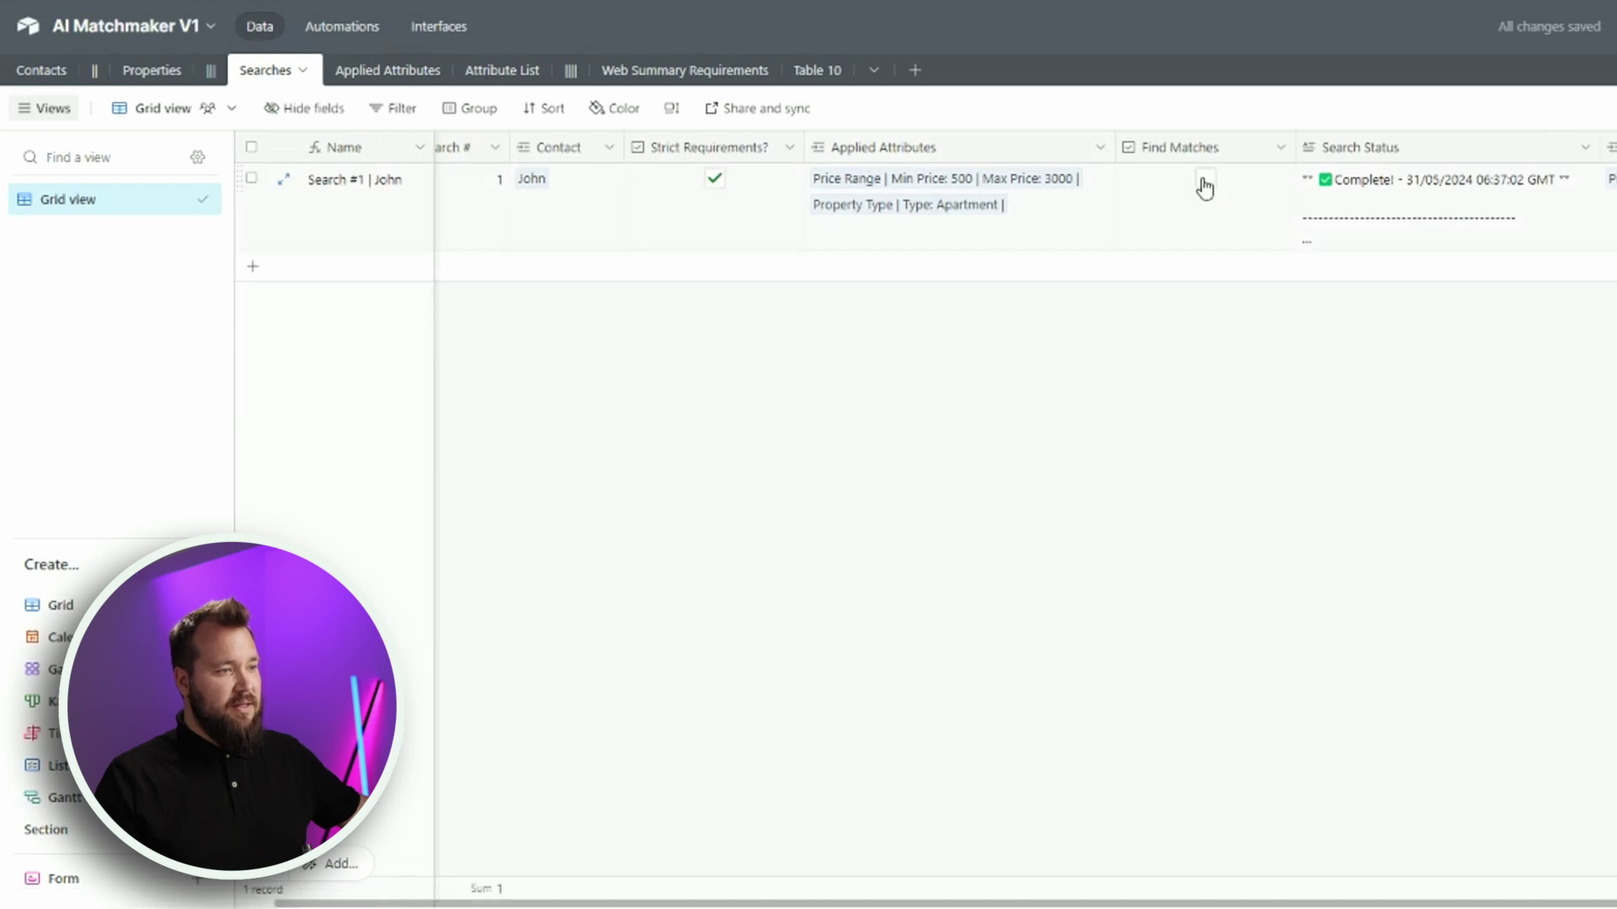
click(1206, 179)
click(1462, 248)
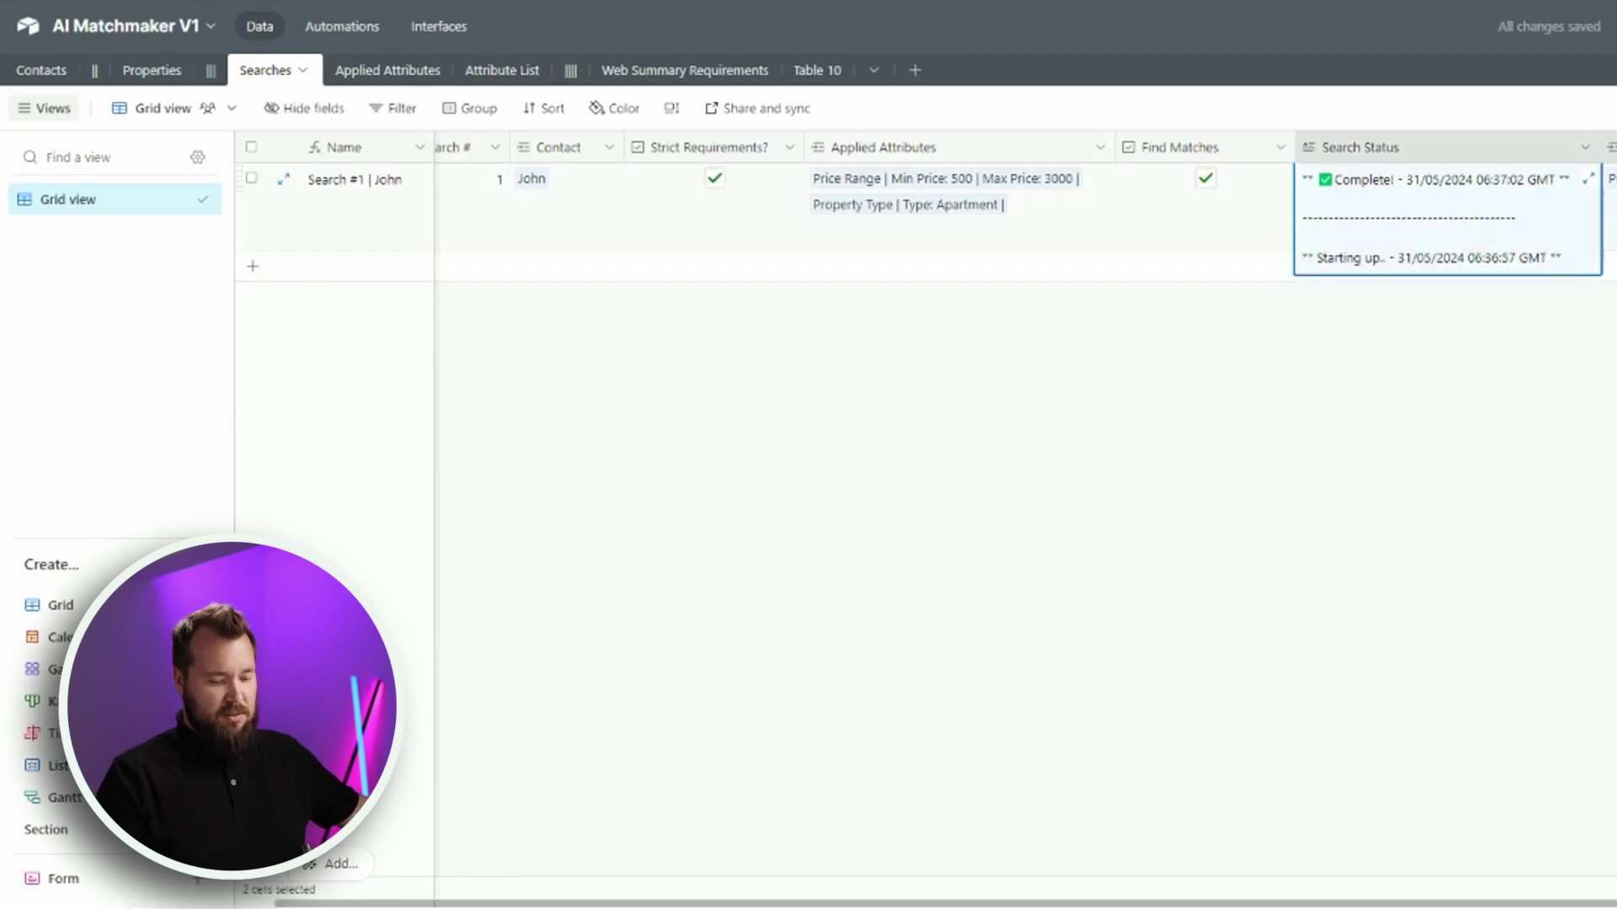
key(Delete)
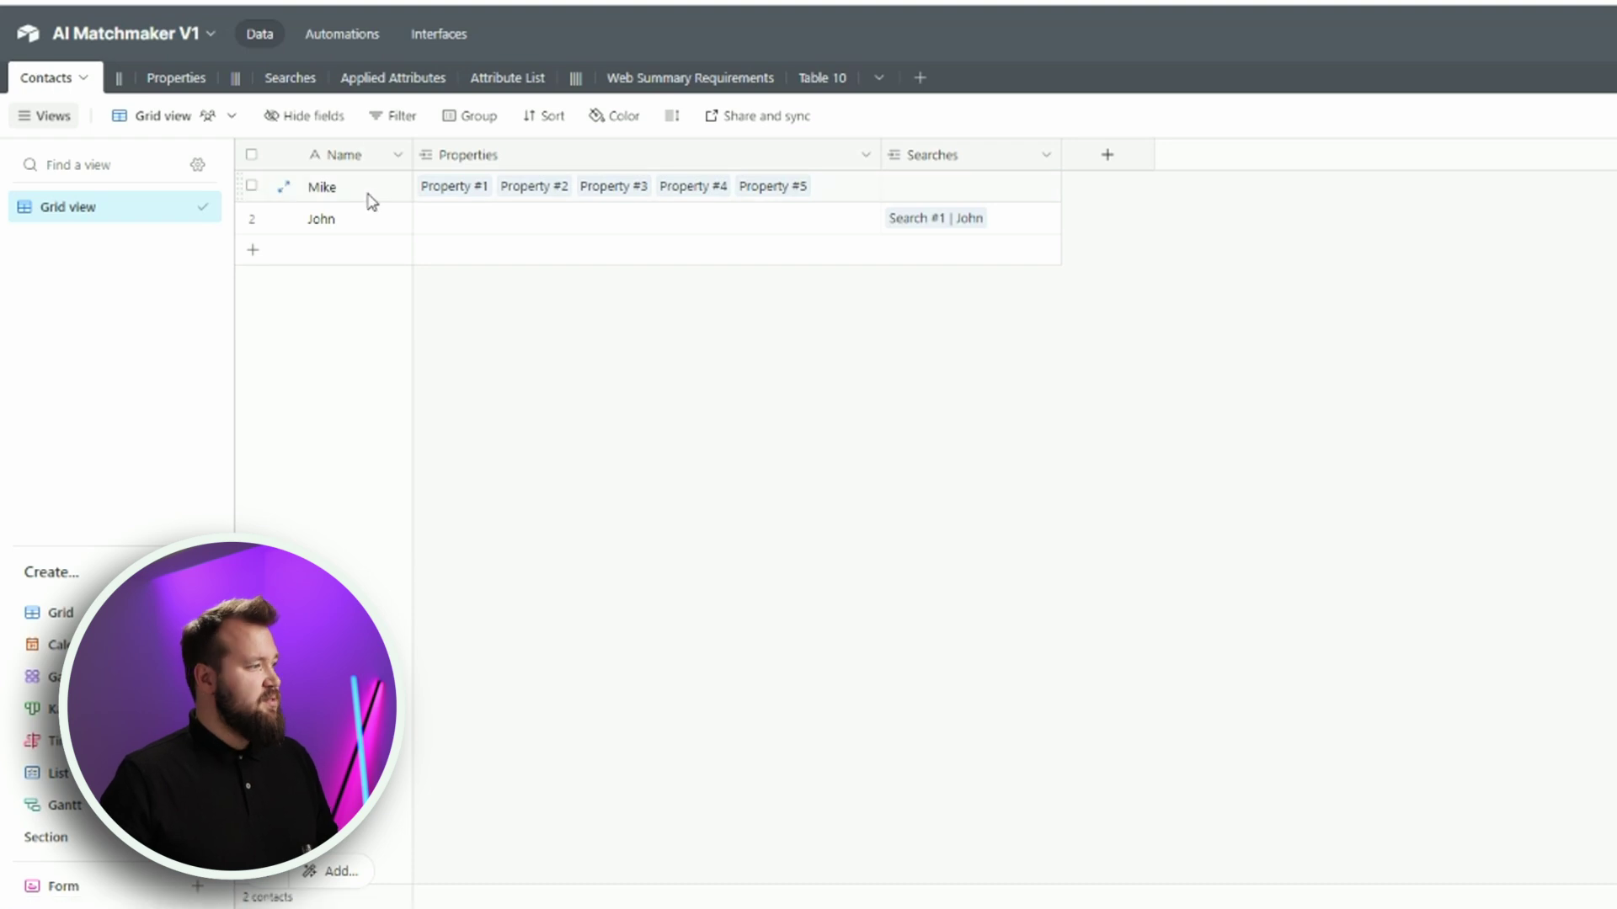
click(364, 198)
Step: Inspect both contacts' linked properties and search, then return to Searches via the Properties table
click(589, 187)
click(831, 352)
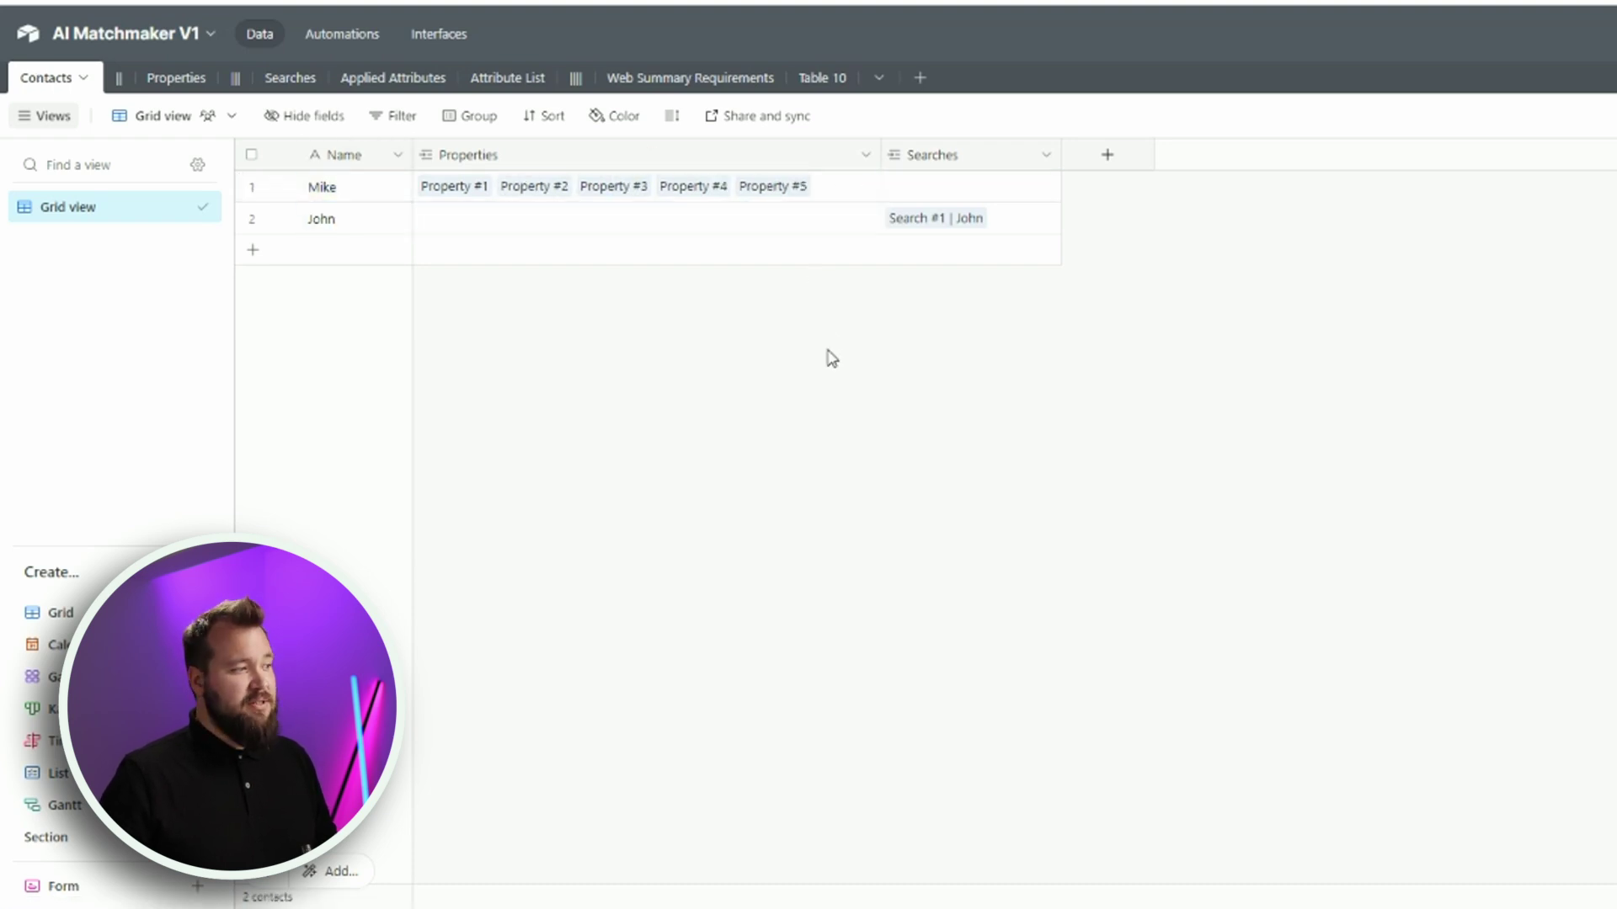
click(857, 196)
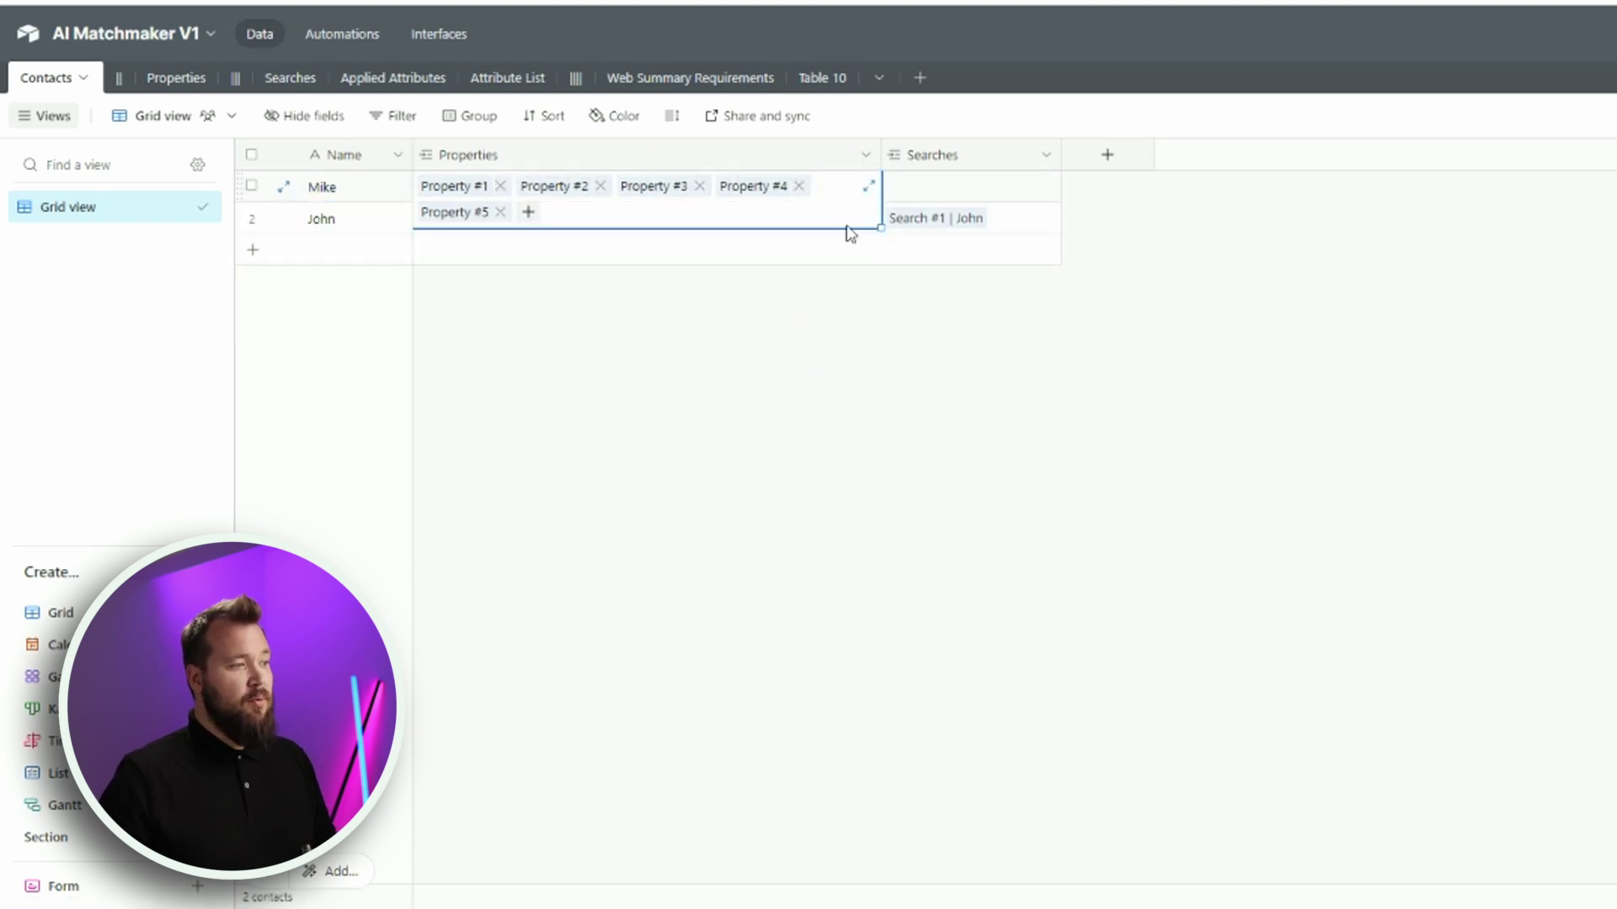
click(872, 341)
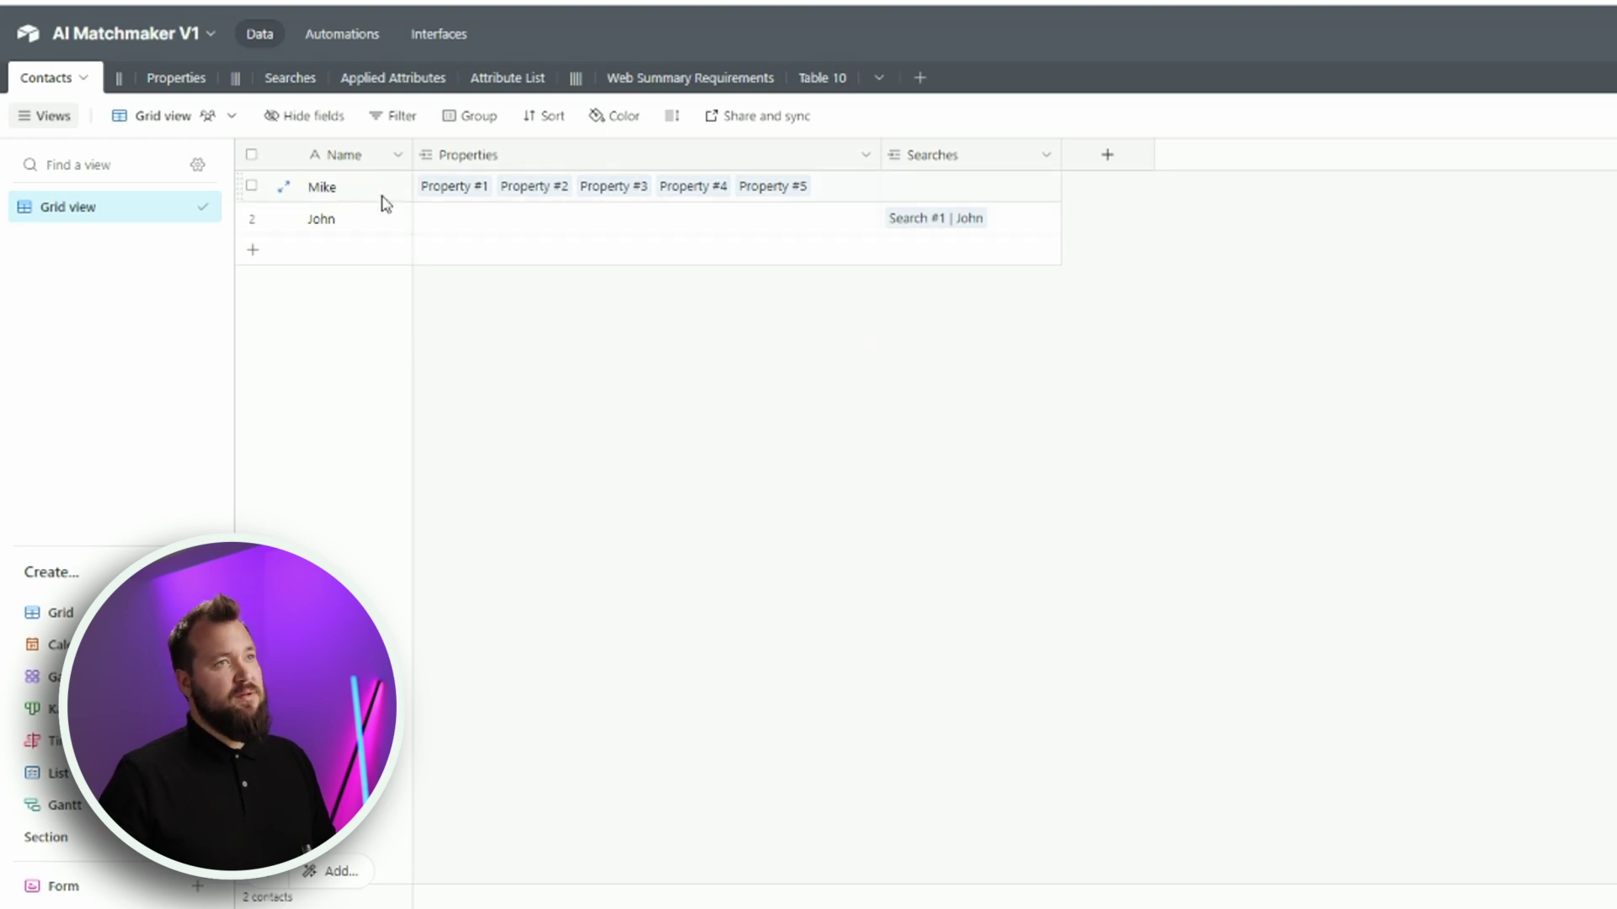
click(851, 195)
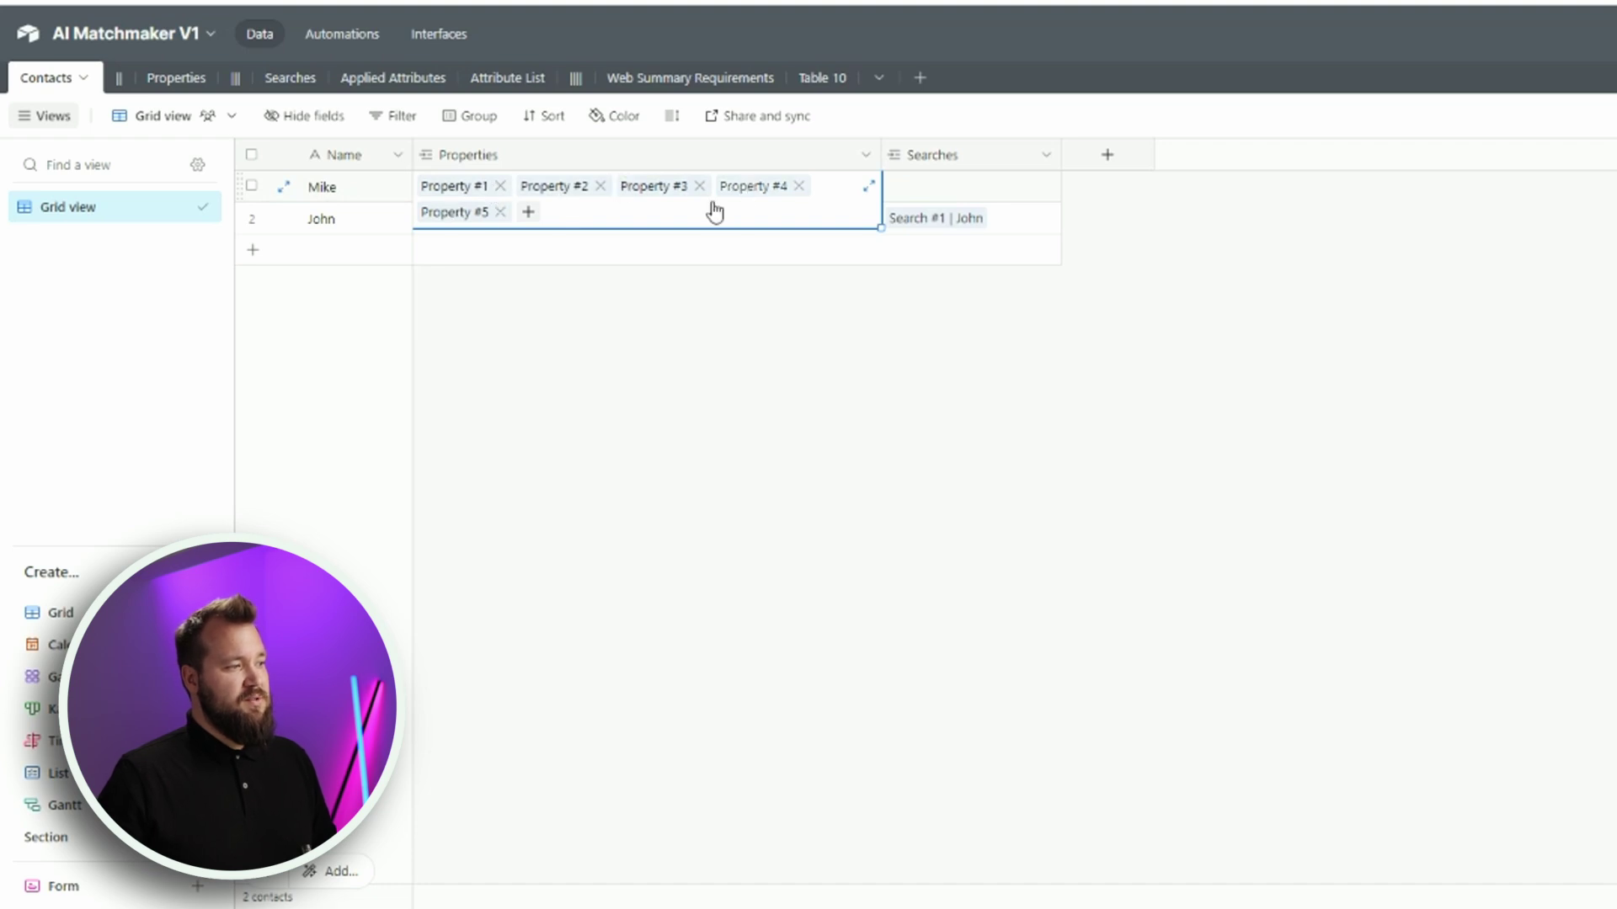
click(513, 401)
click(353, 224)
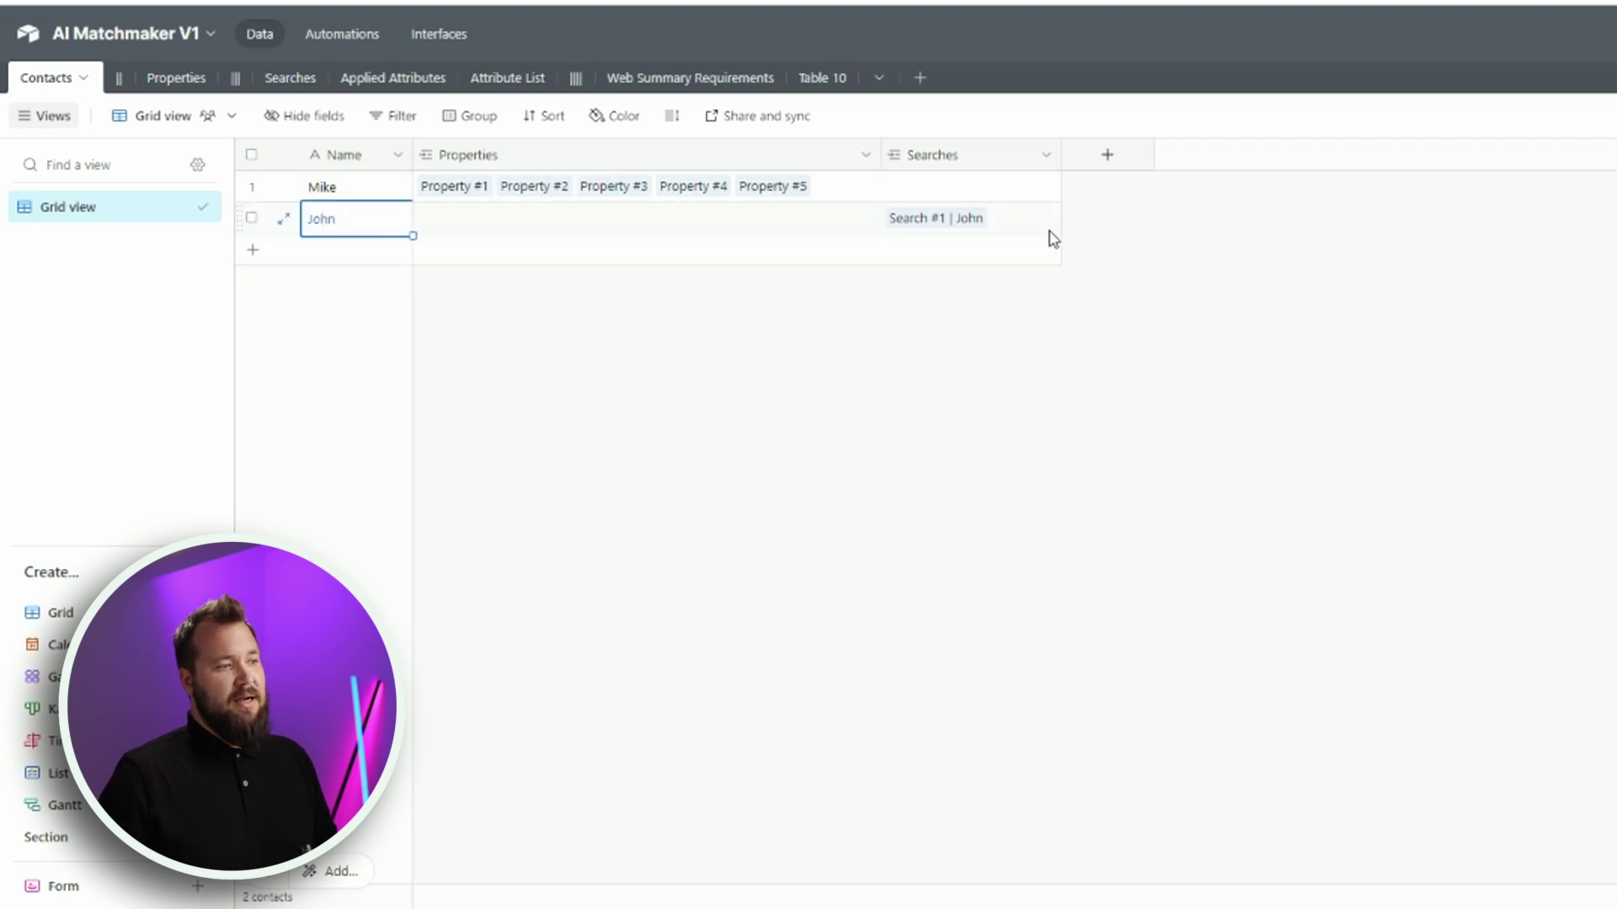
click(1034, 229)
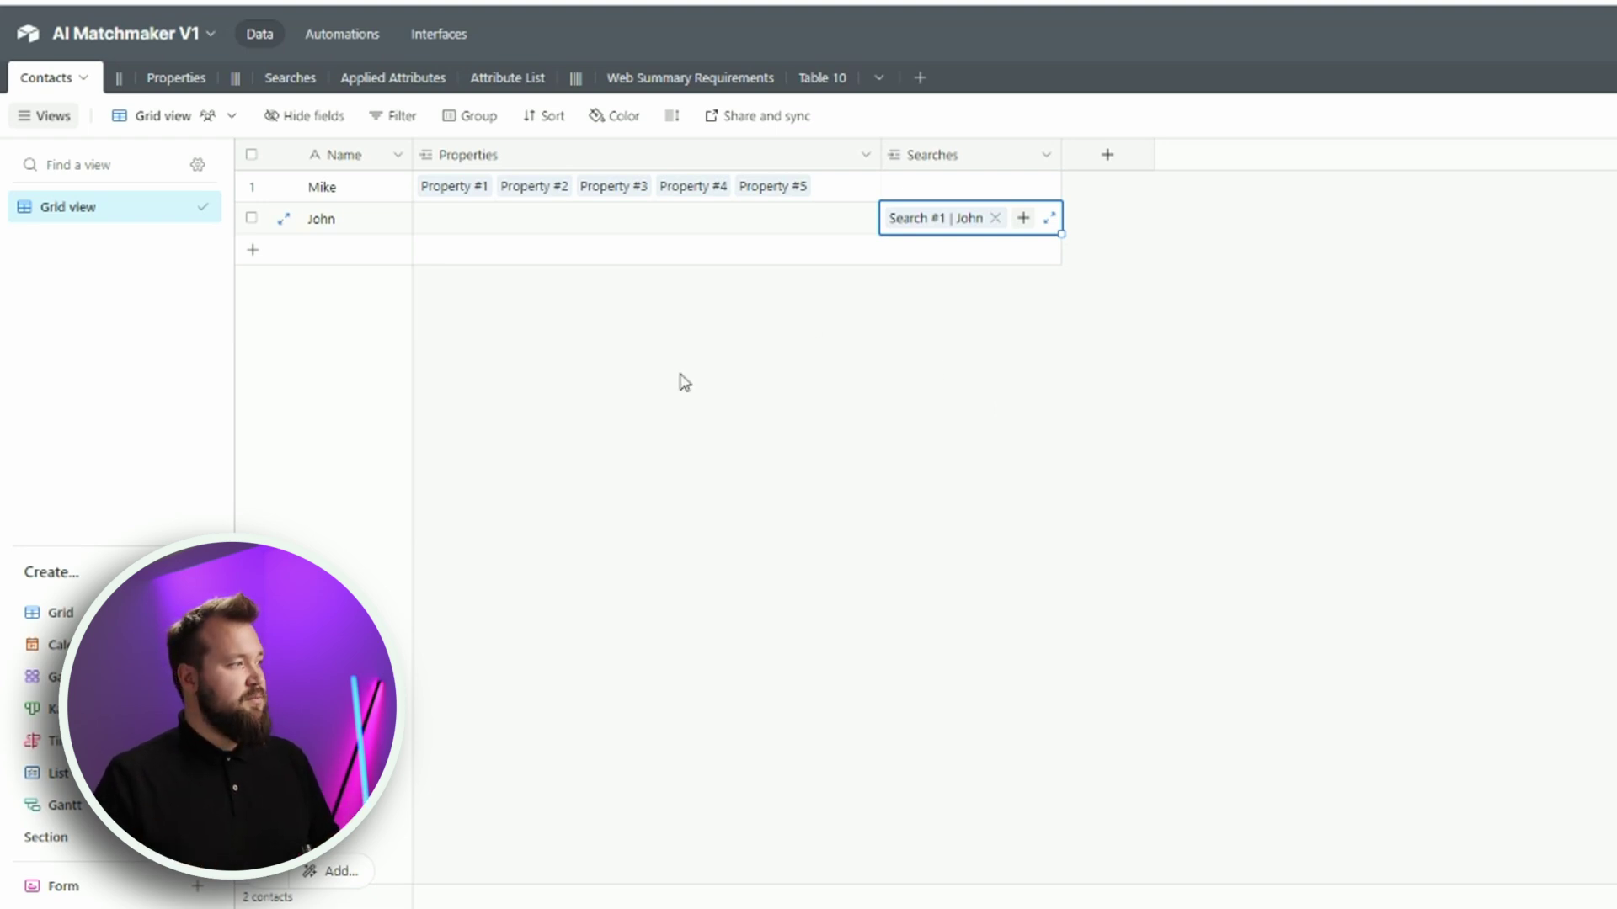
click(176, 77)
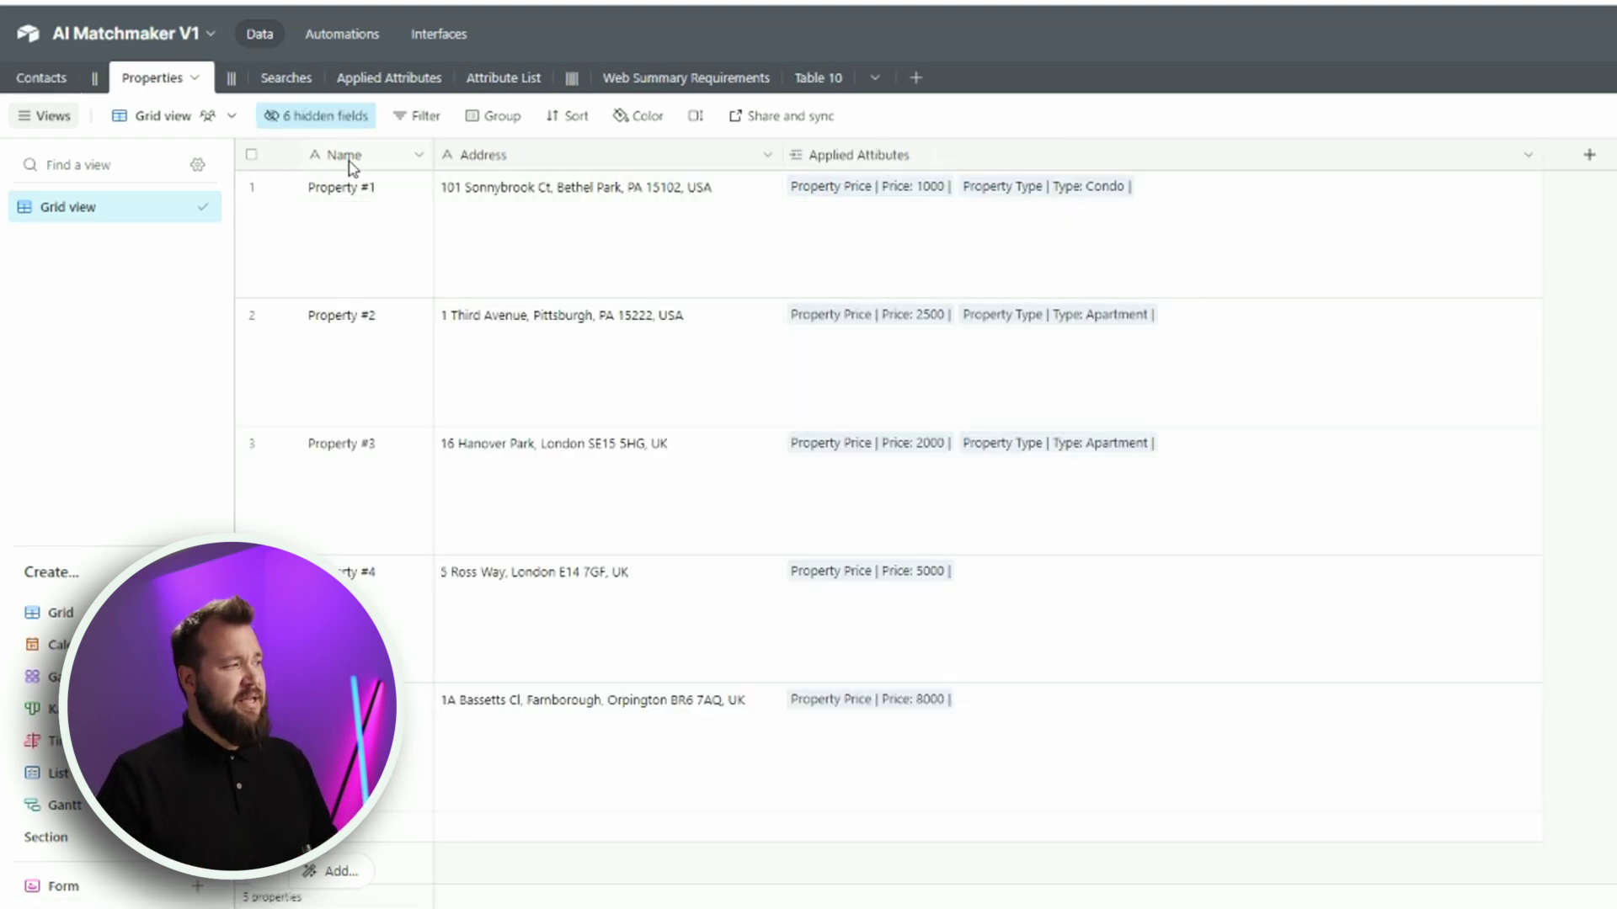
click(285, 78)
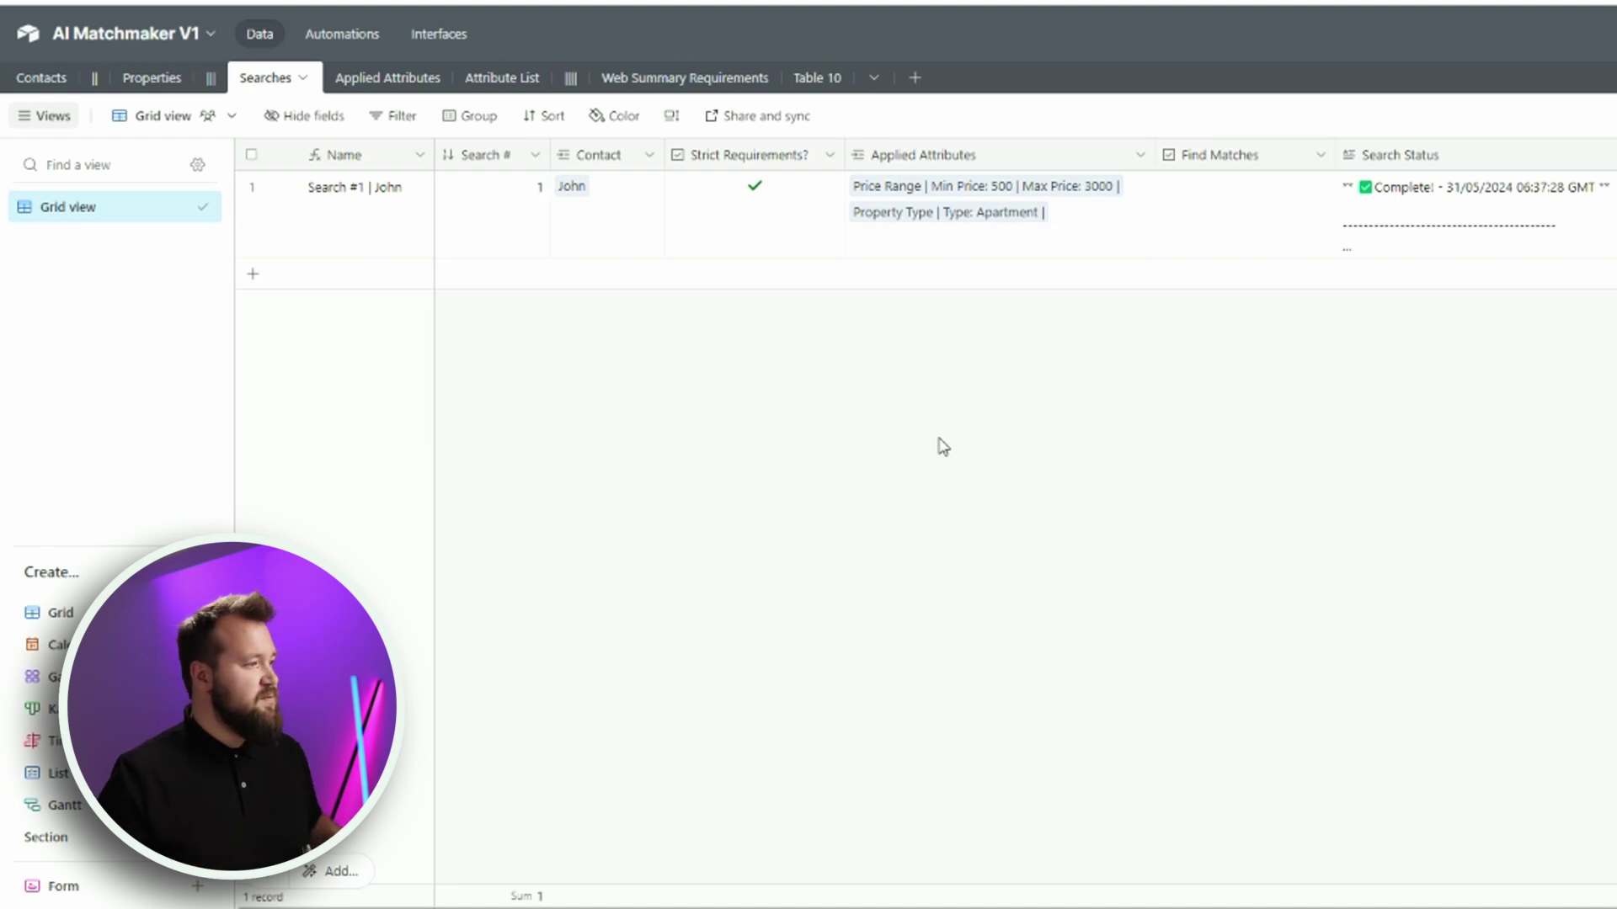
click(386, 217)
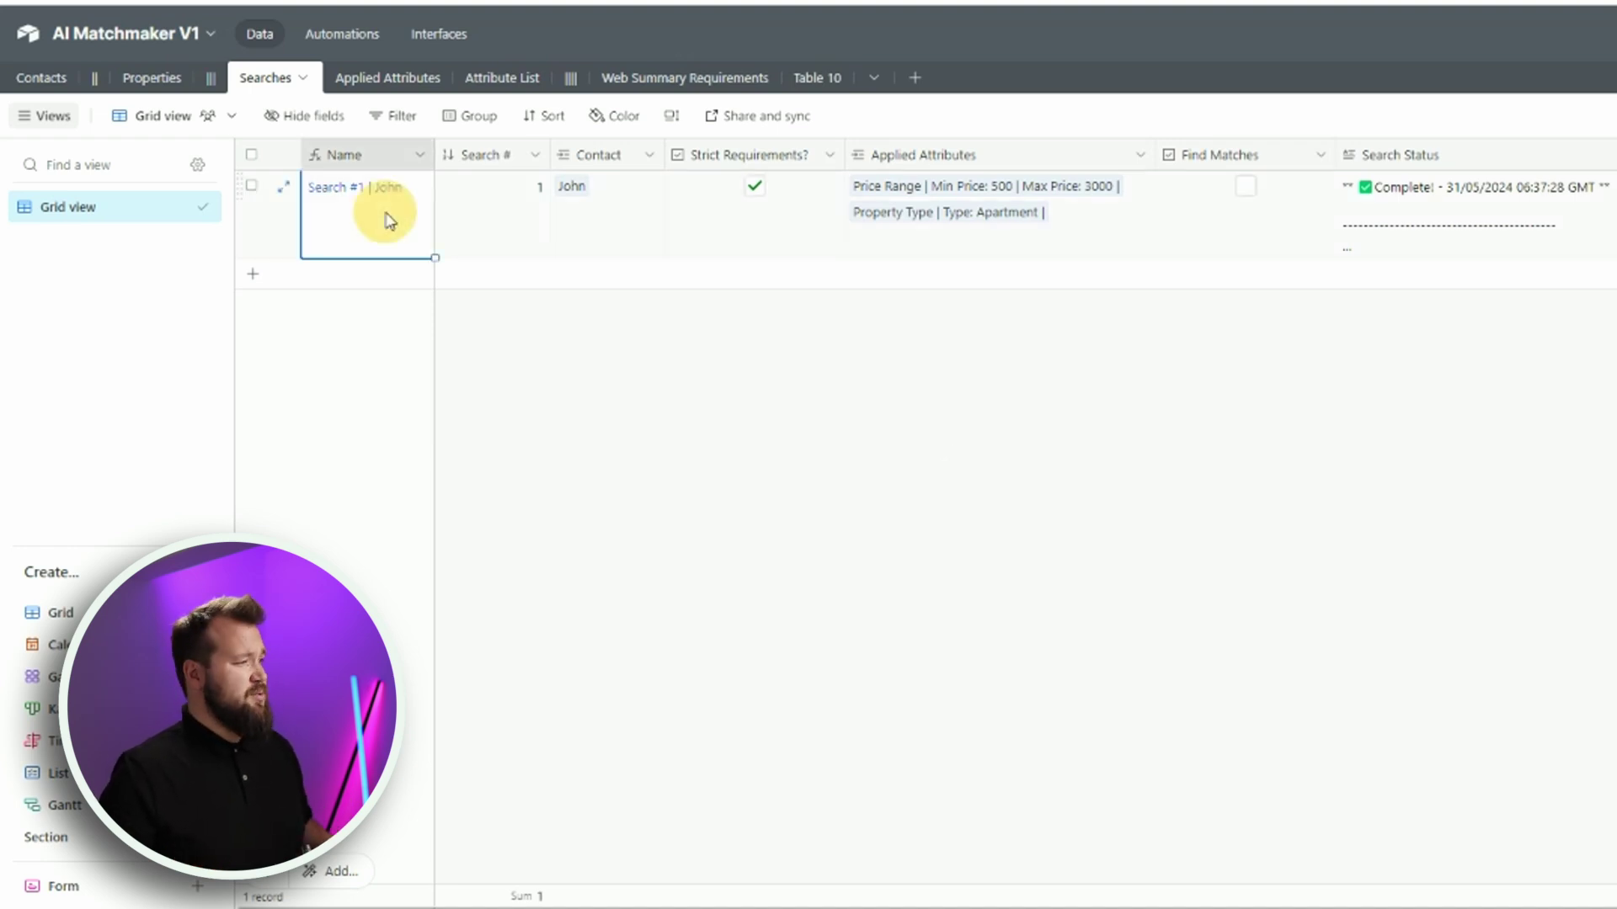
double_click(369, 160)
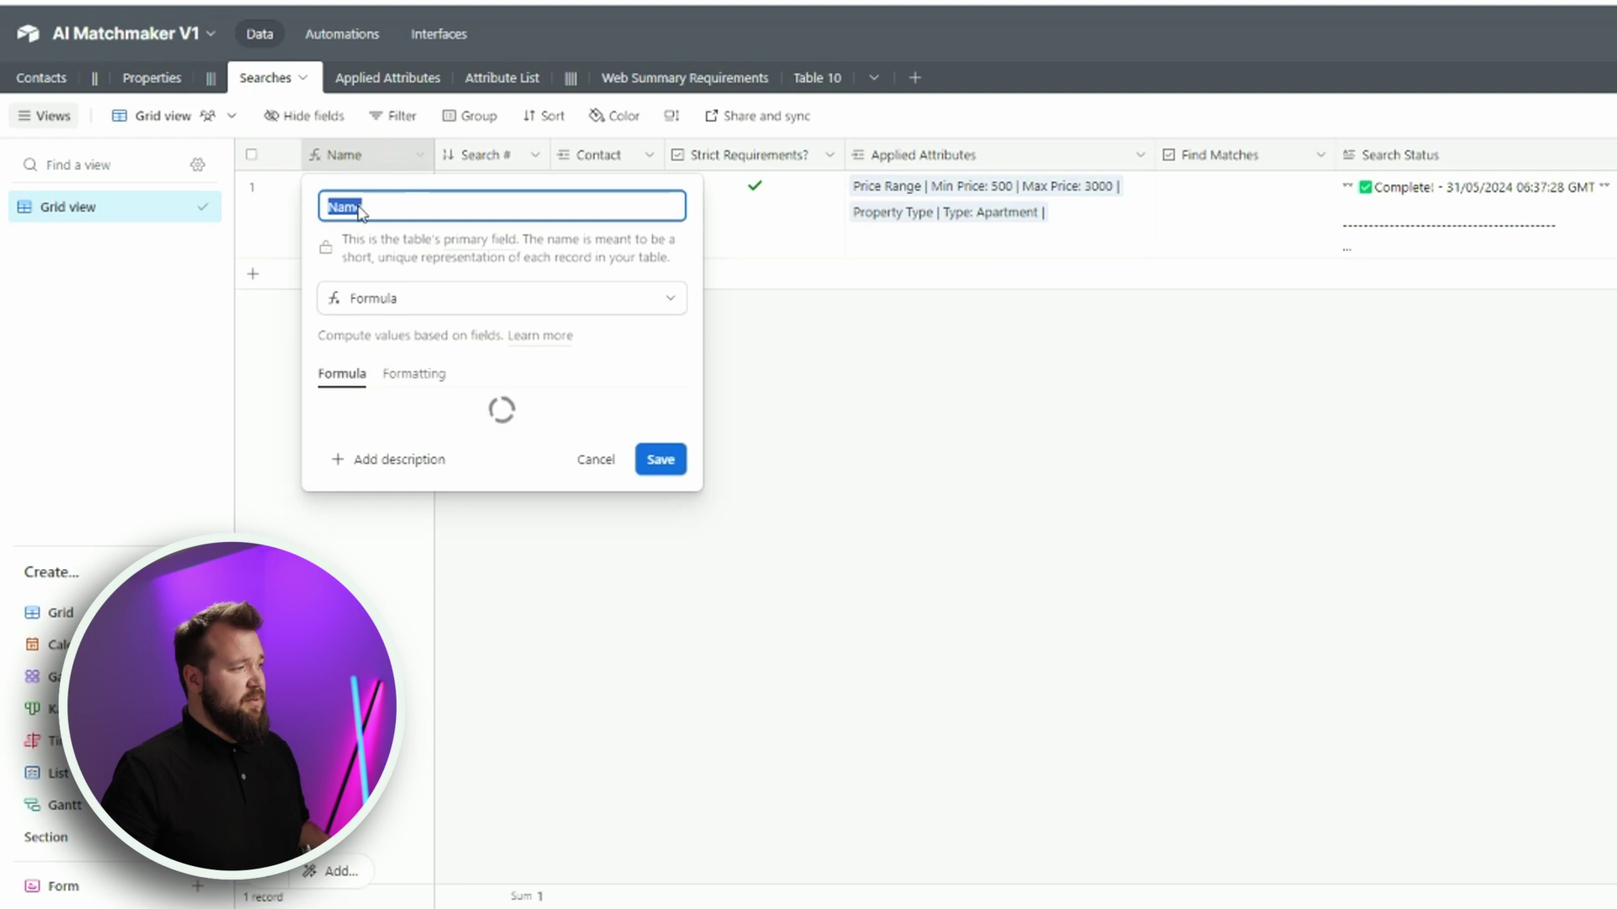
drag(427, 445, 334, 412)
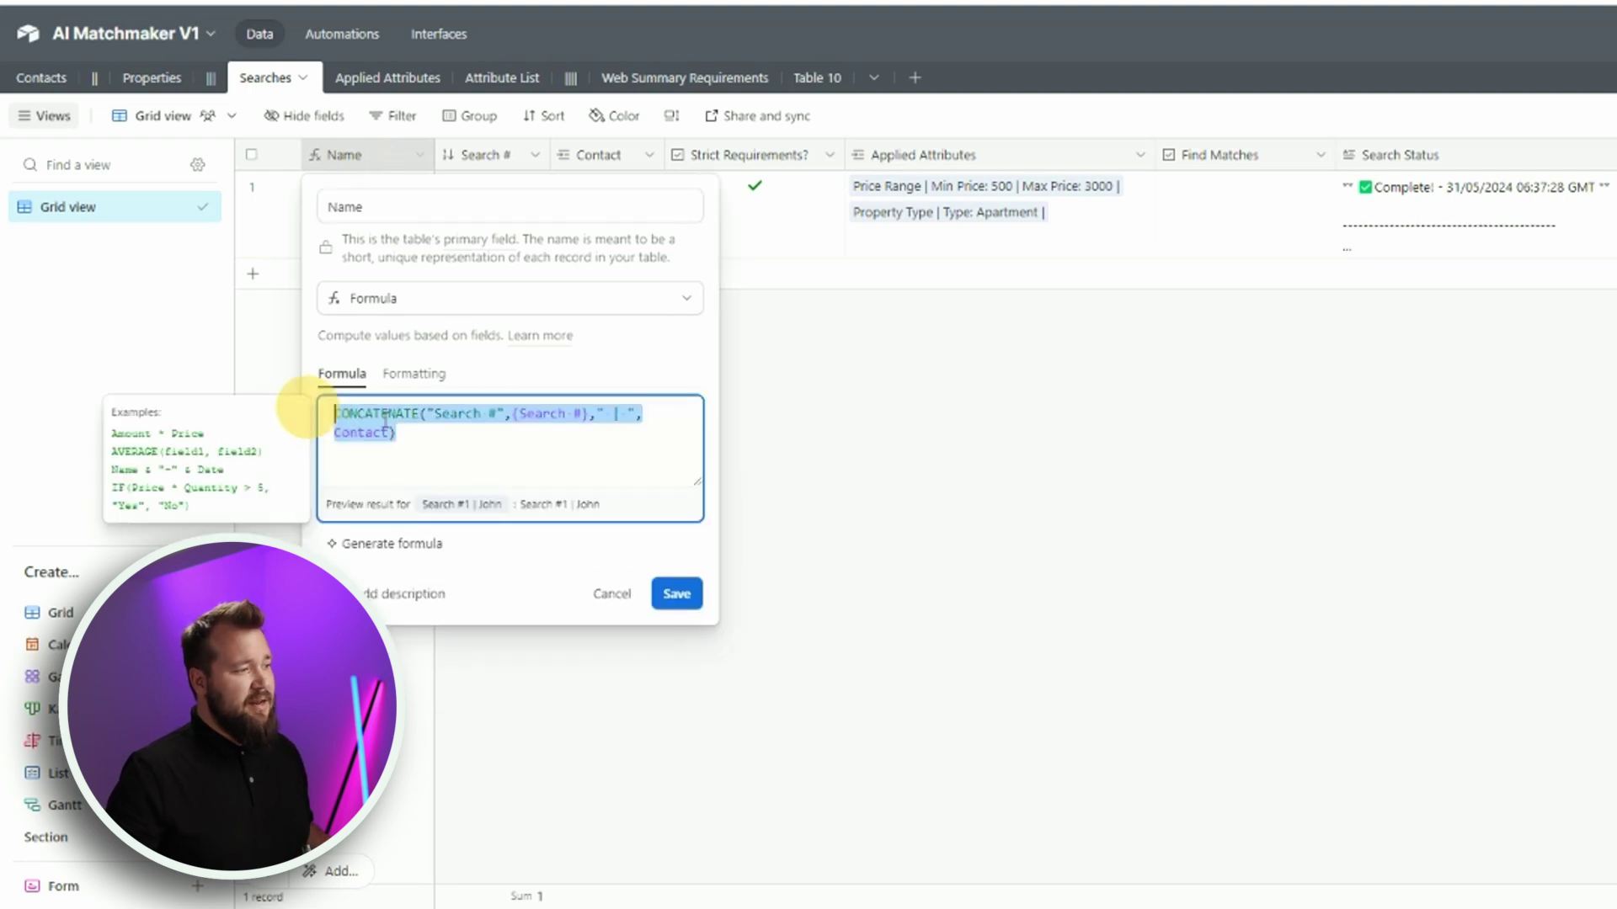
click(520, 413)
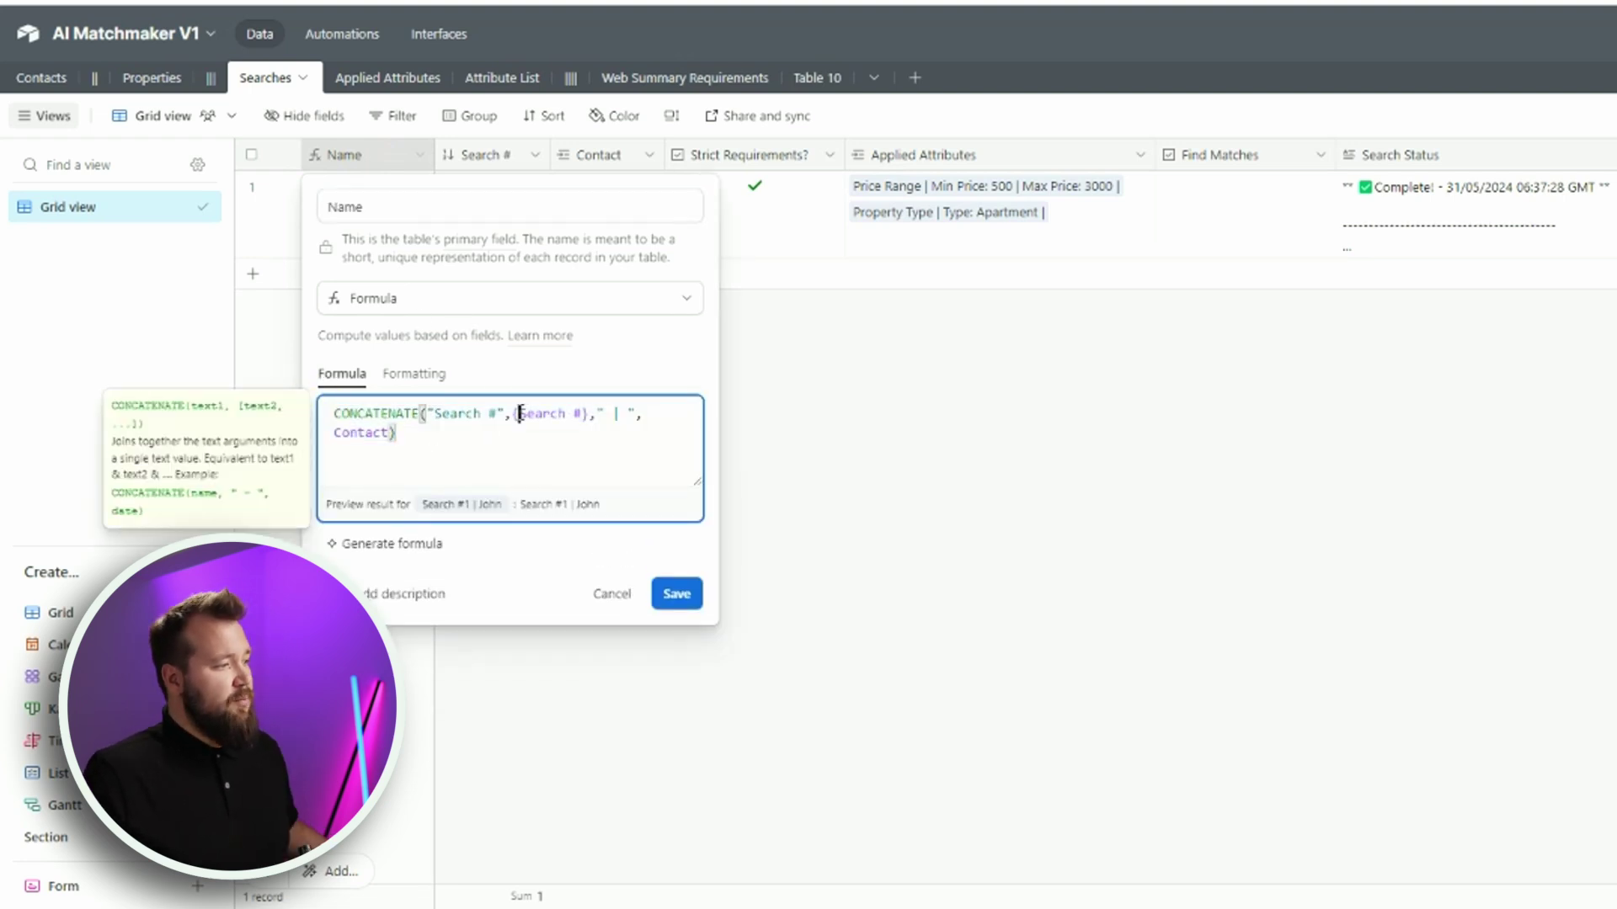
double_click(617, 415)
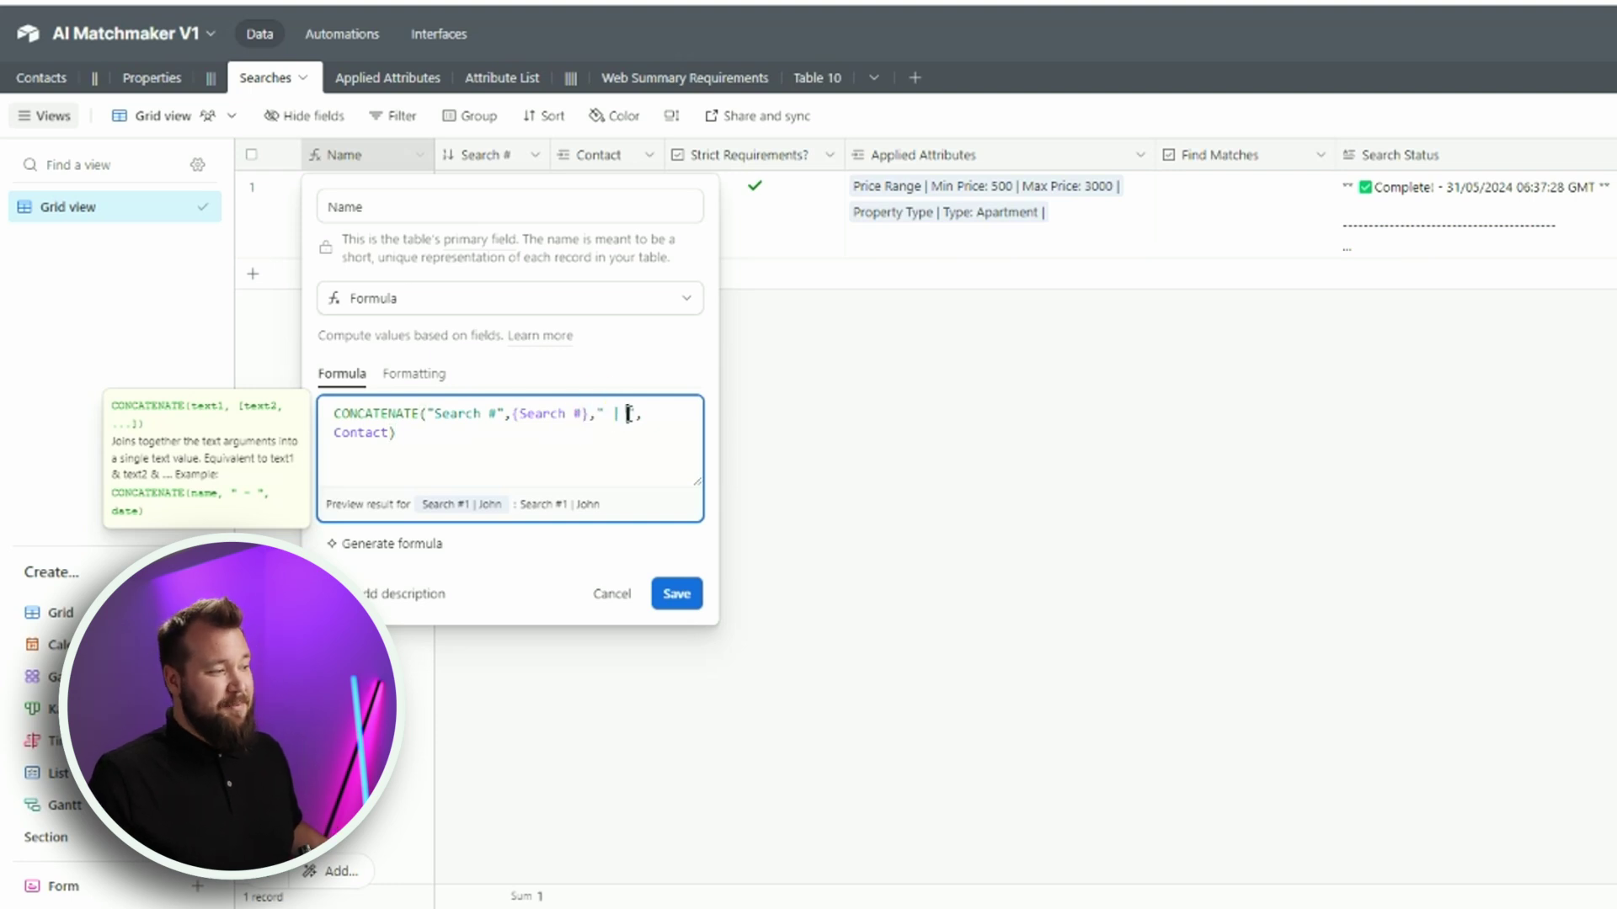
click(1052, 451)
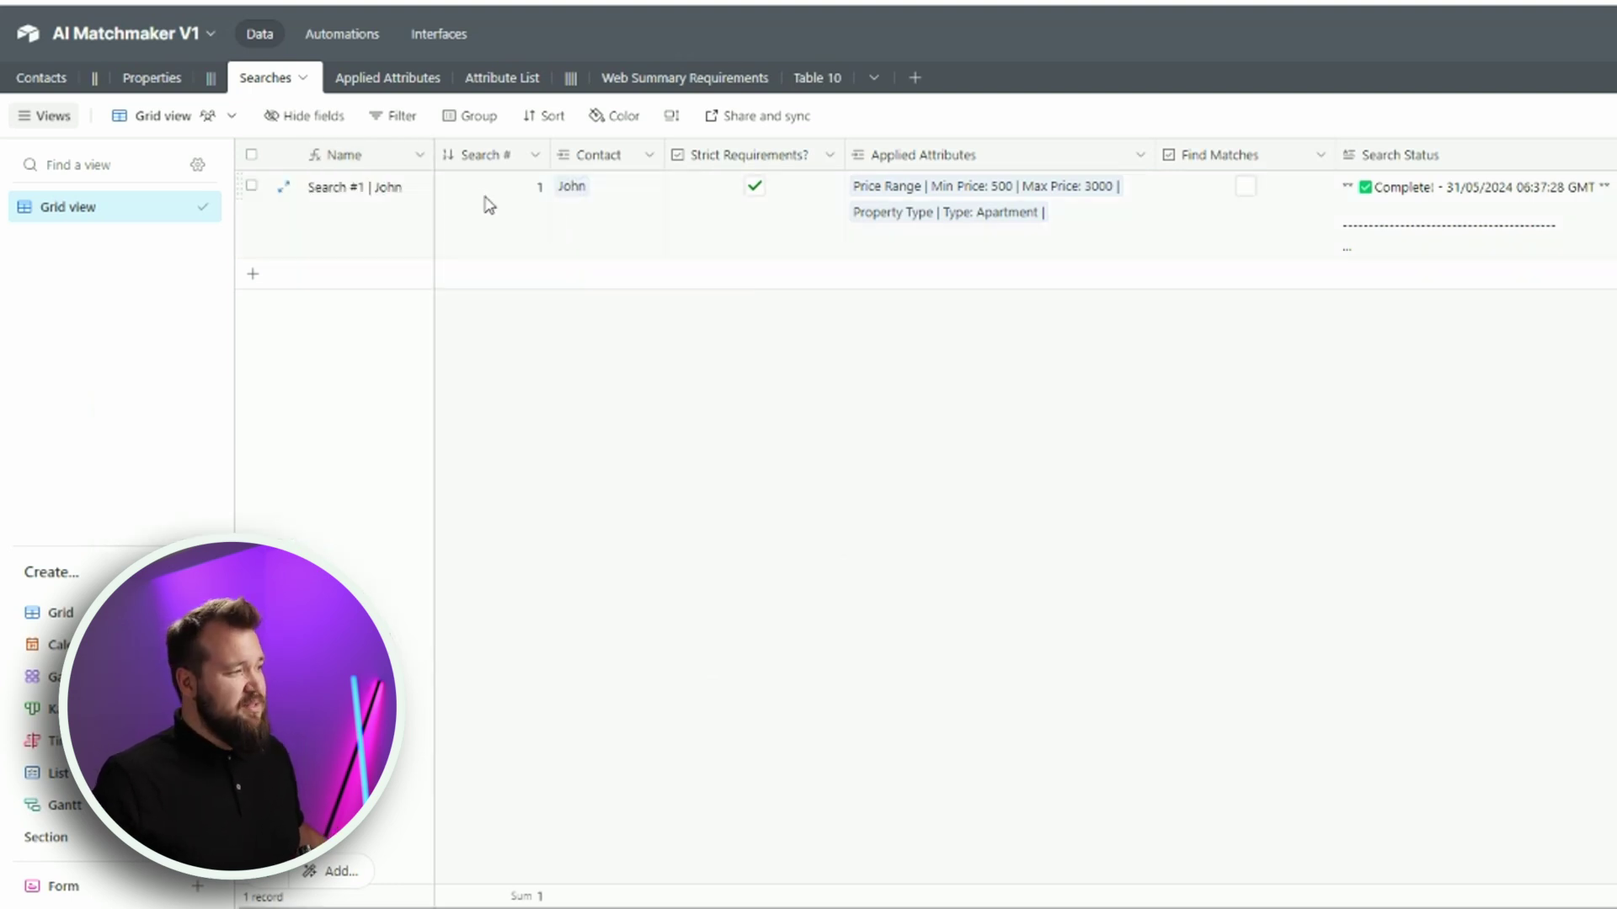
click(484, 200)
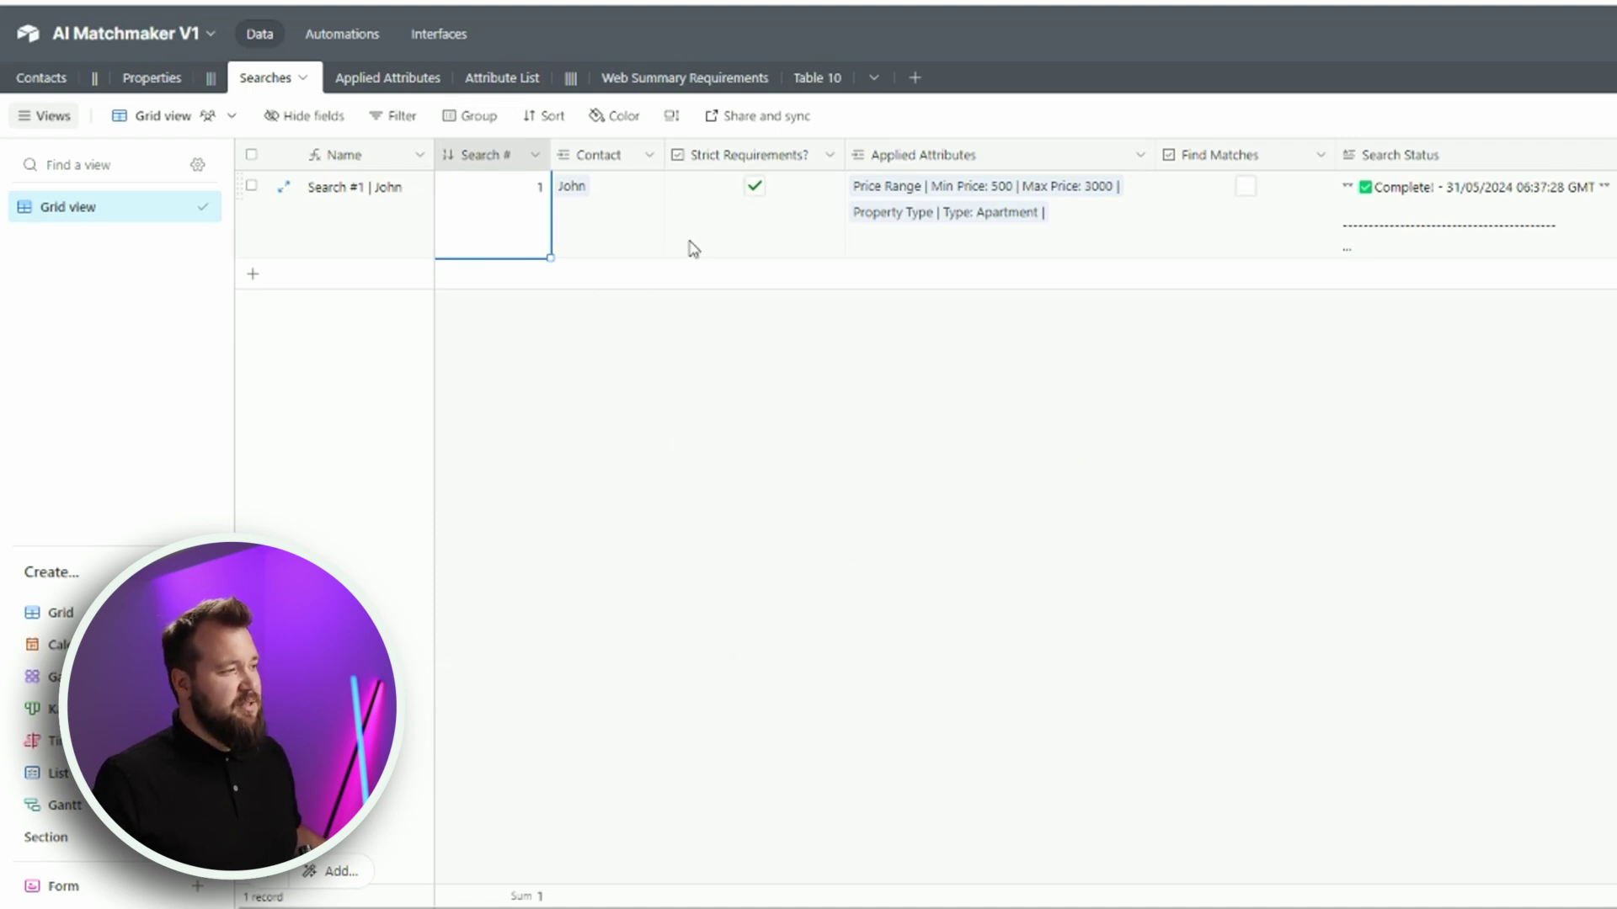
Step: Check the search's contact and attributes, and toggle Strict Requirements? off then back on
click(636, 220)
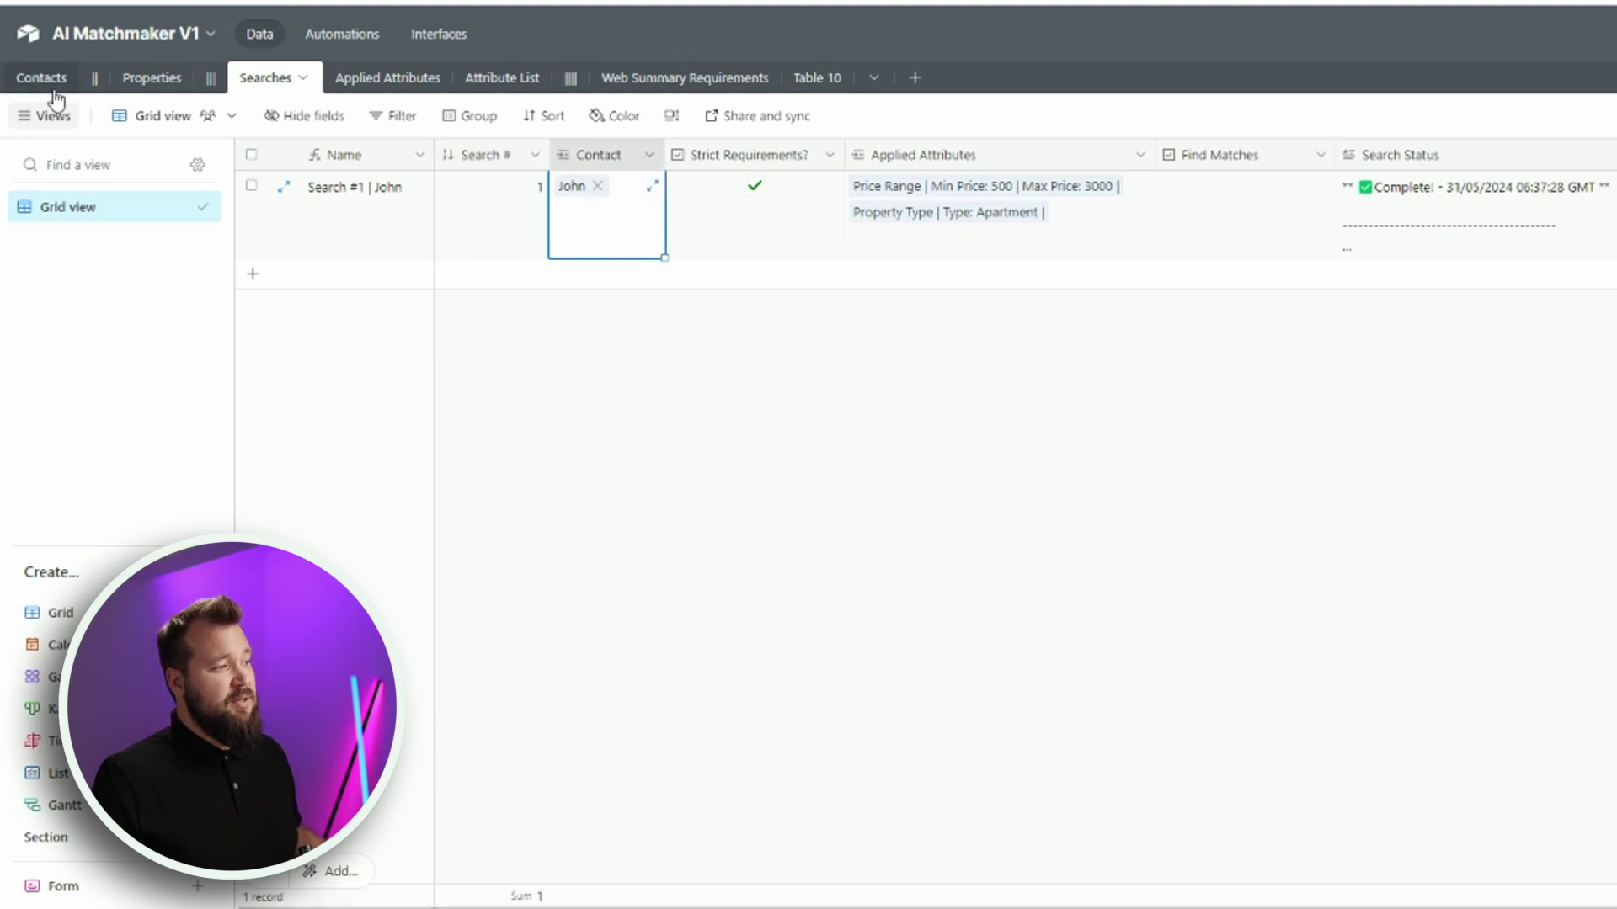
click(816, 246)
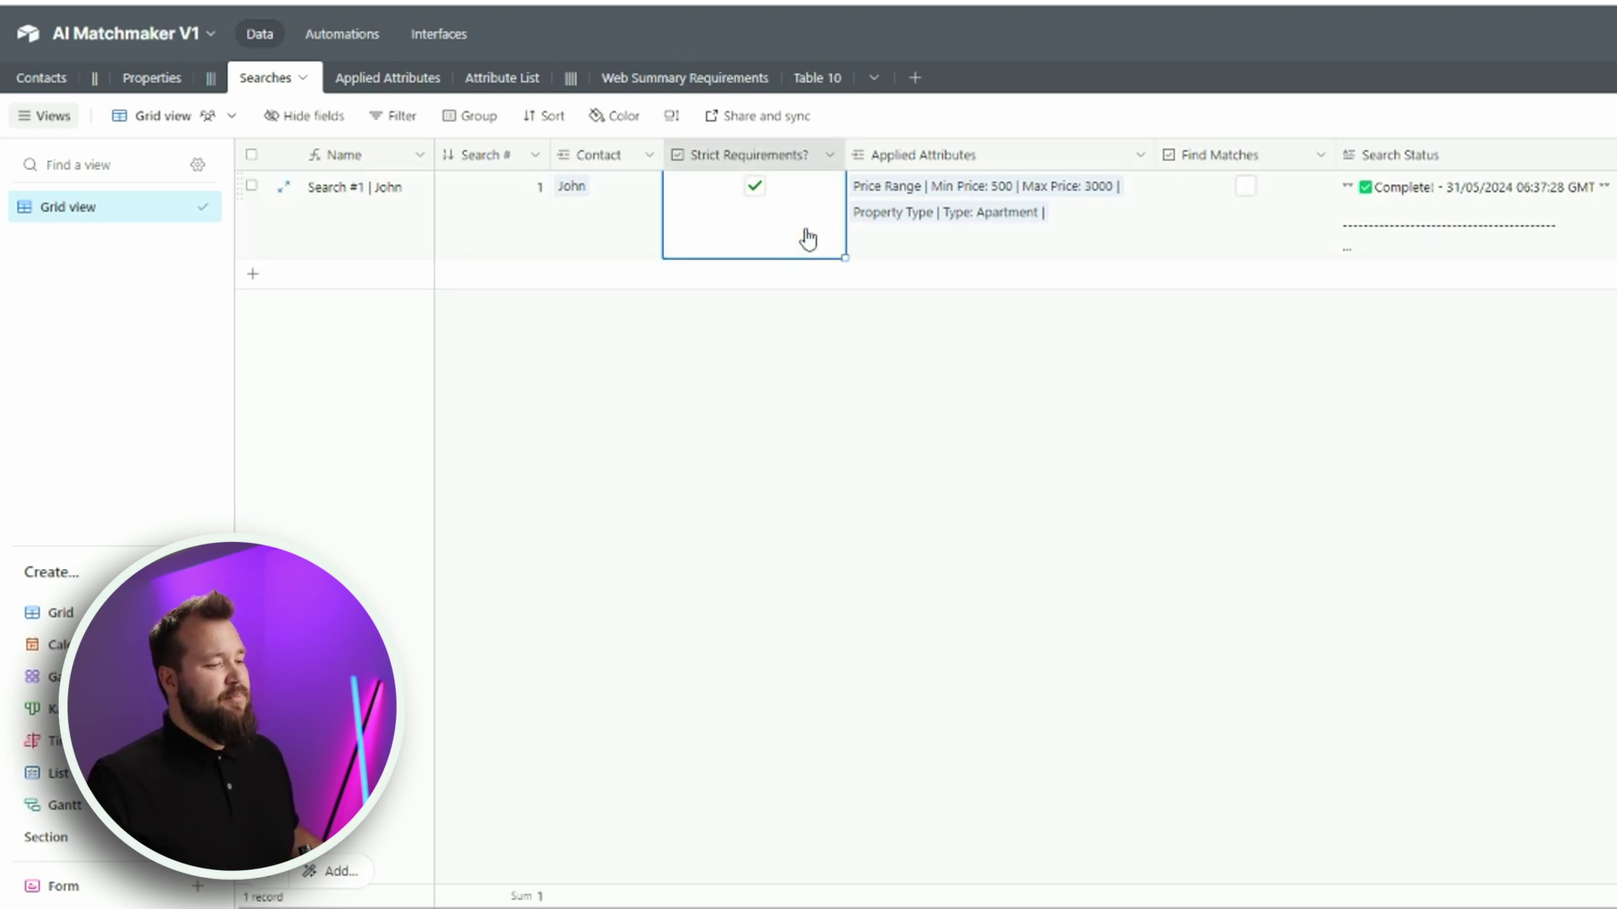
click(946, 249)
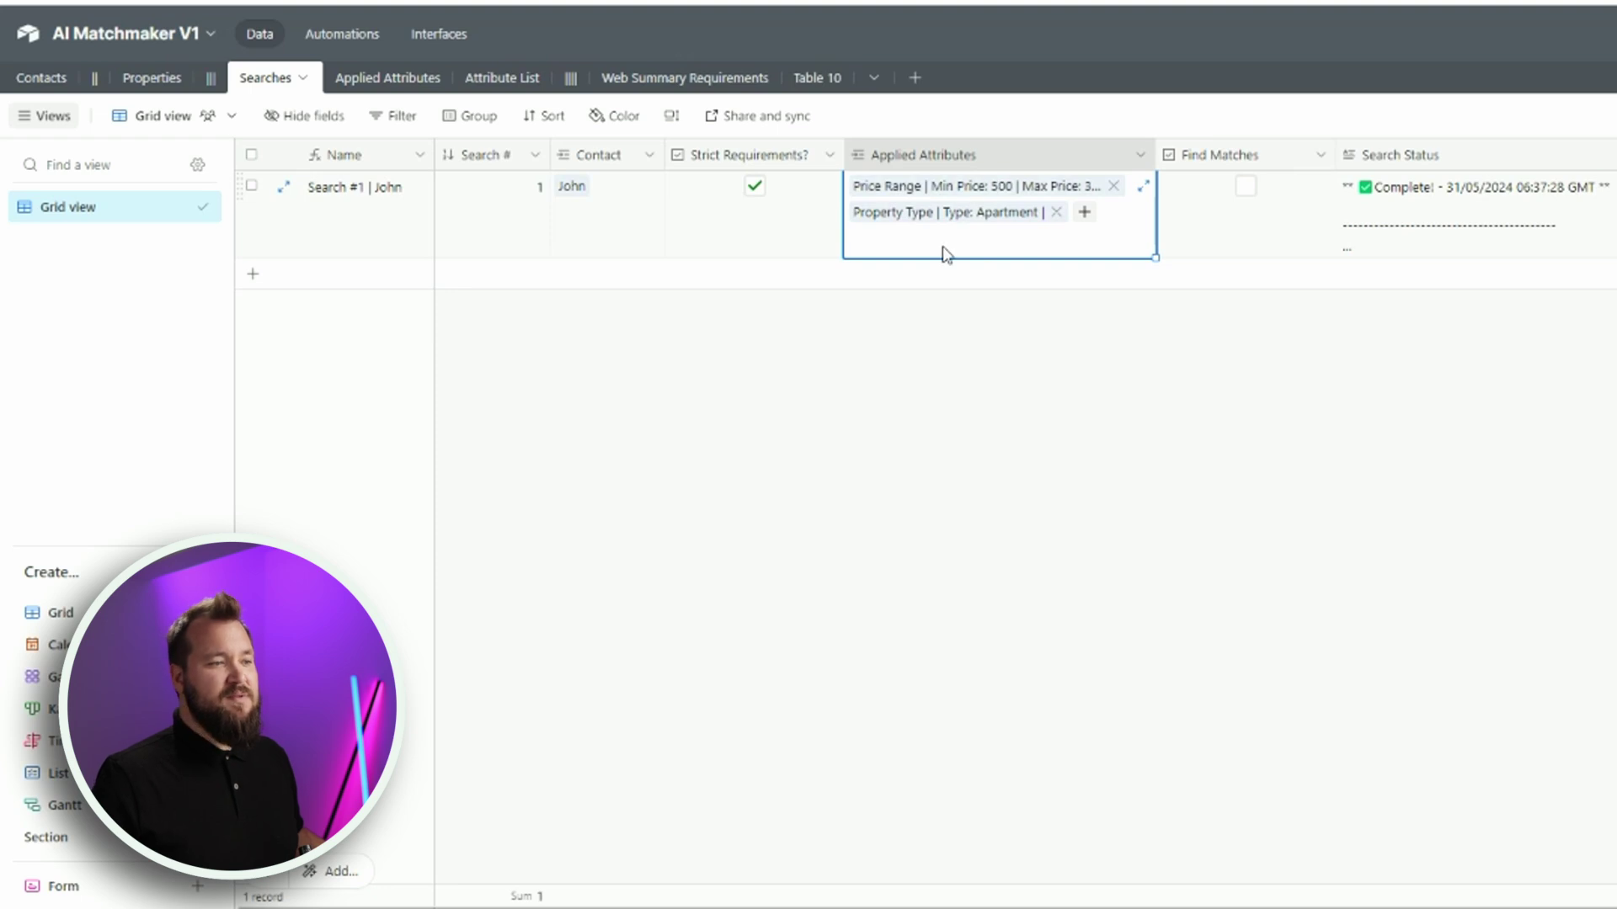
click(743, 202)
click(753, 192)
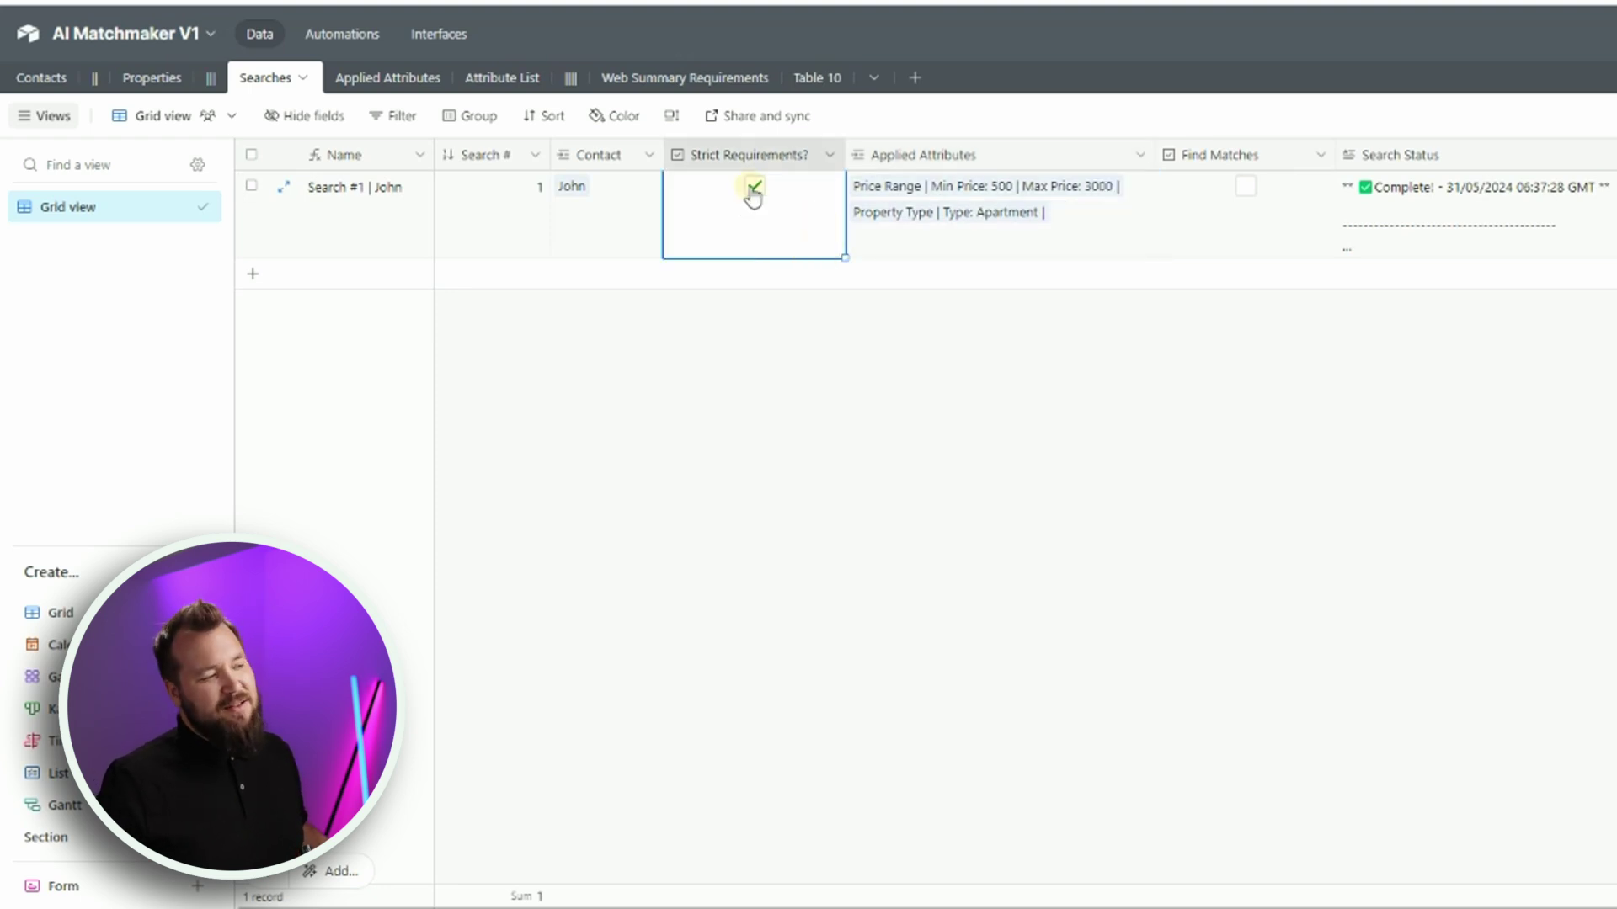
click(778, 455)
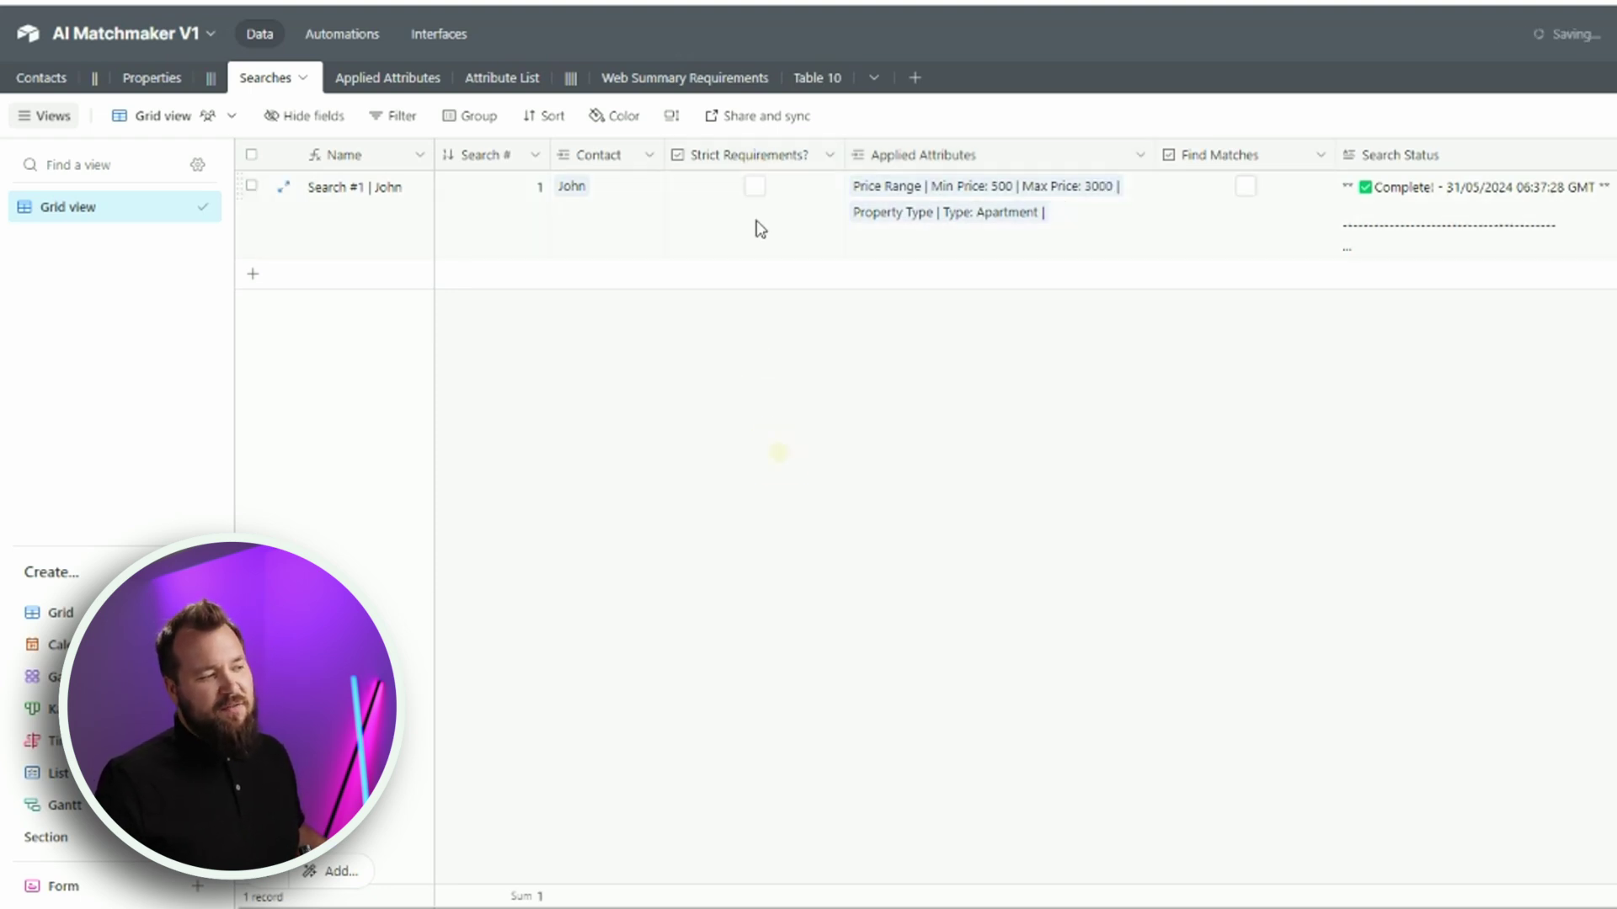
click(944, 247)
click(769, 240)
click(756, 189)
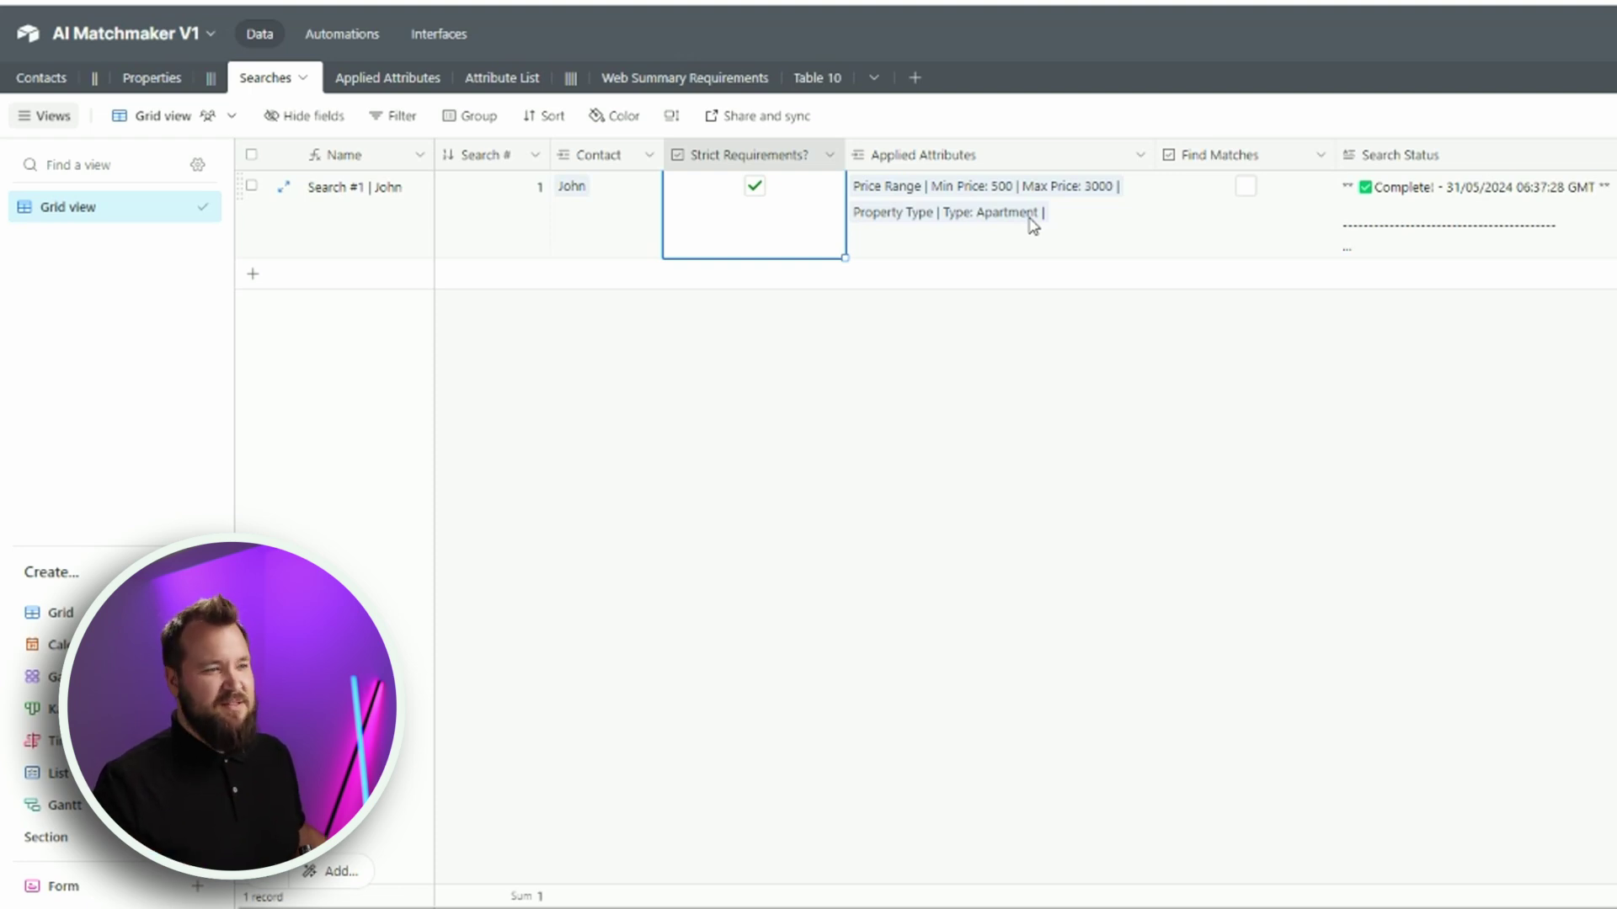
click(1036, 392)
Step: Review Search #1's attributes, Find Matches, status log and matched properties, then open Properties
click(1073, 214)
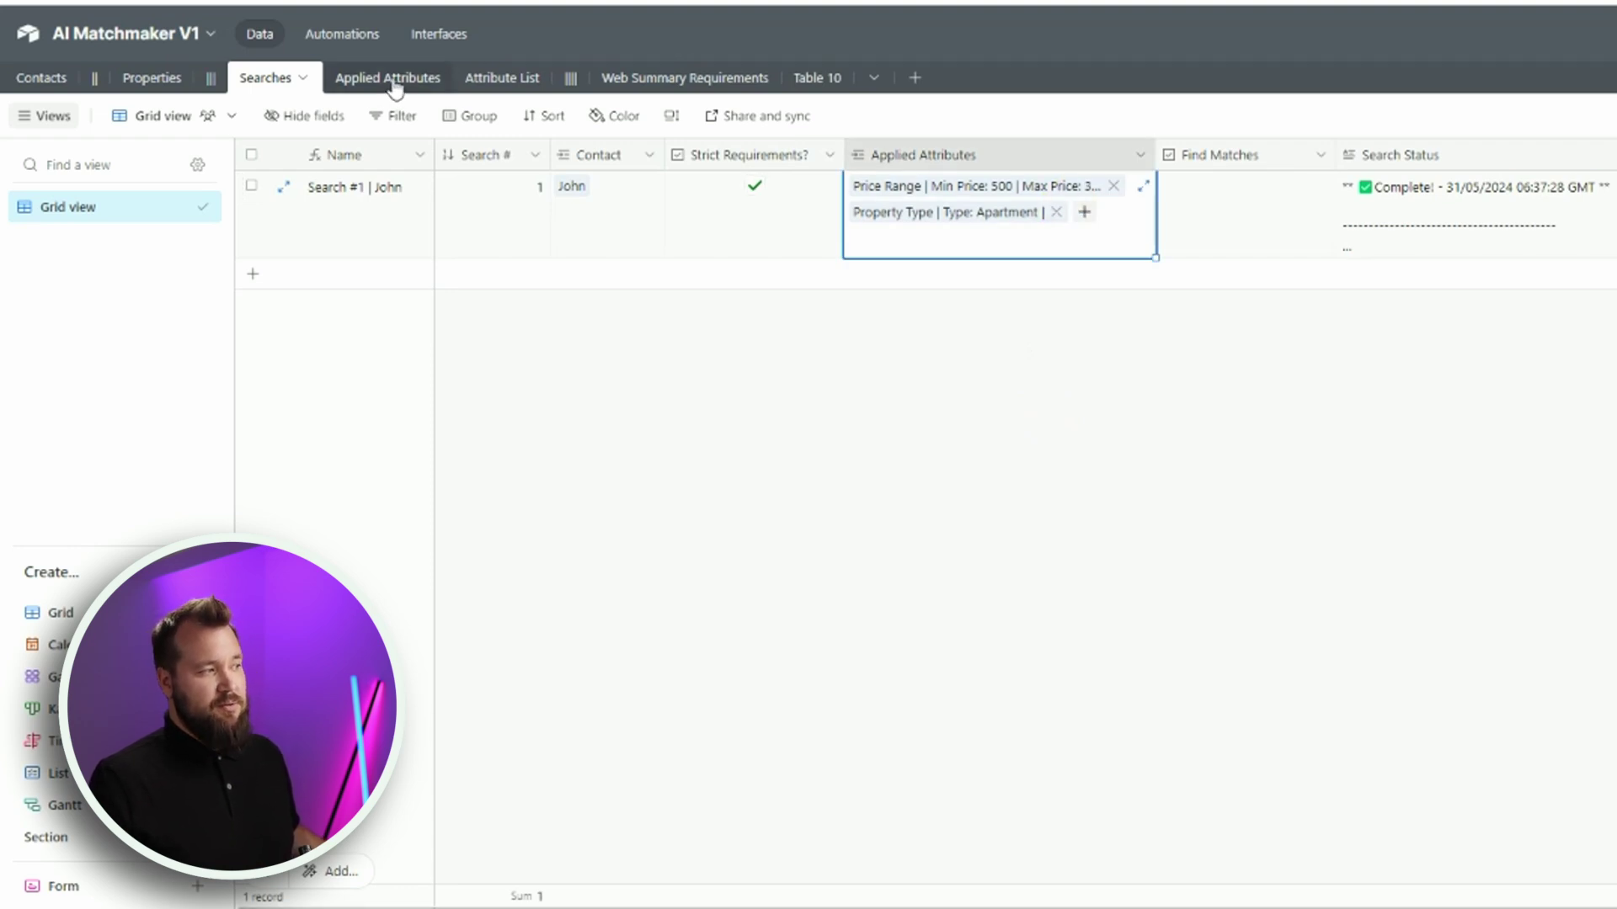
click(1295, 207)
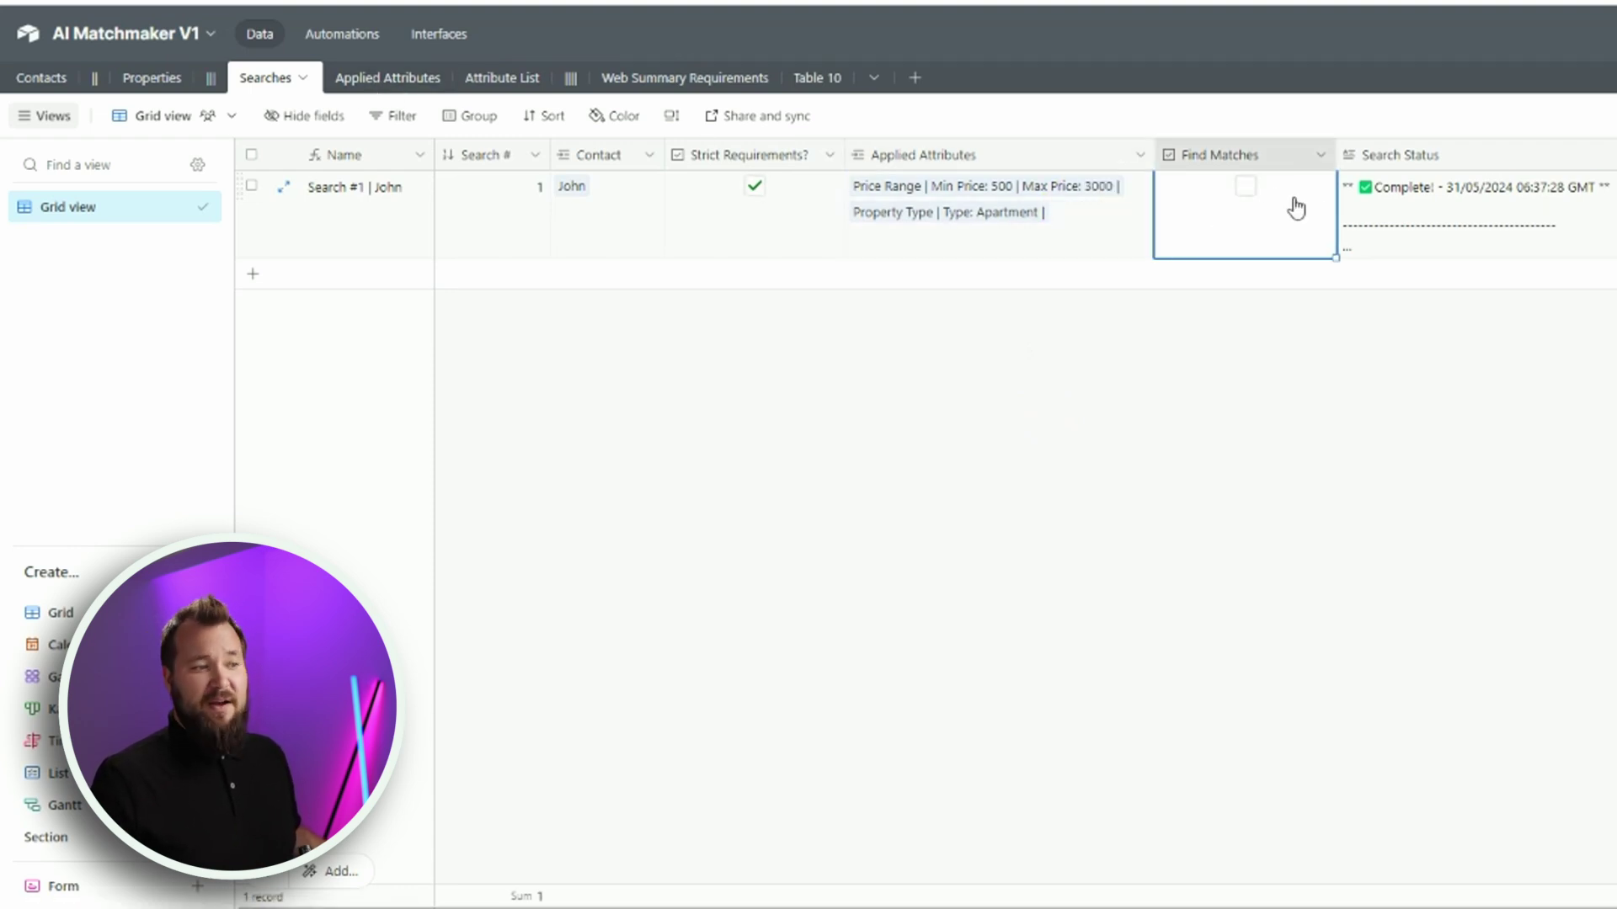
click(1428, 202)
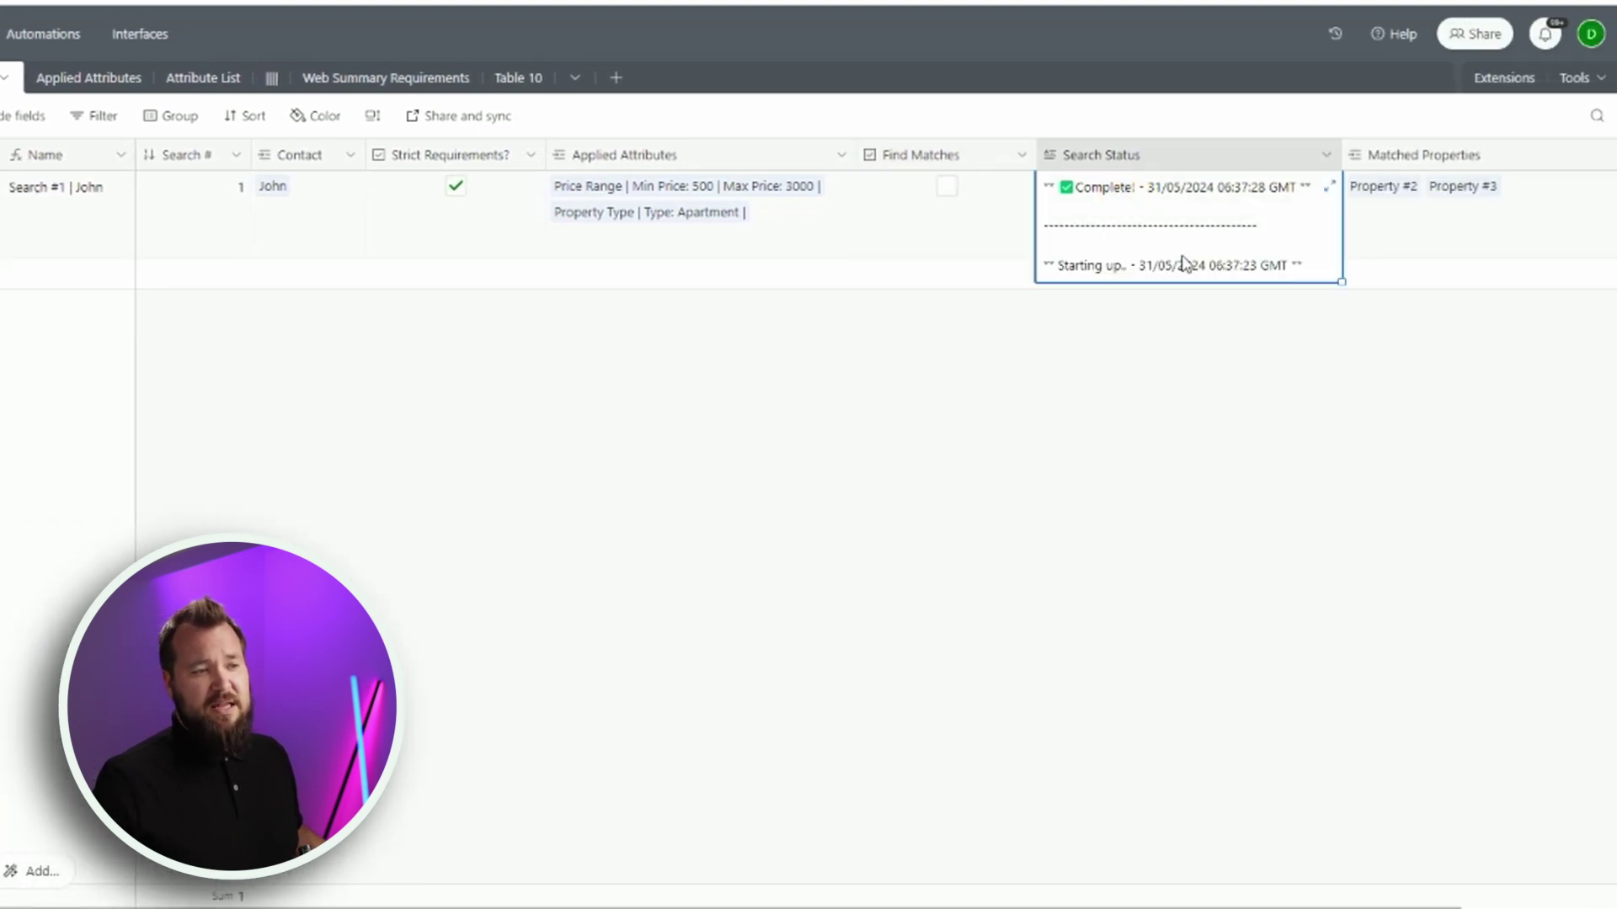
click(1415, 216)
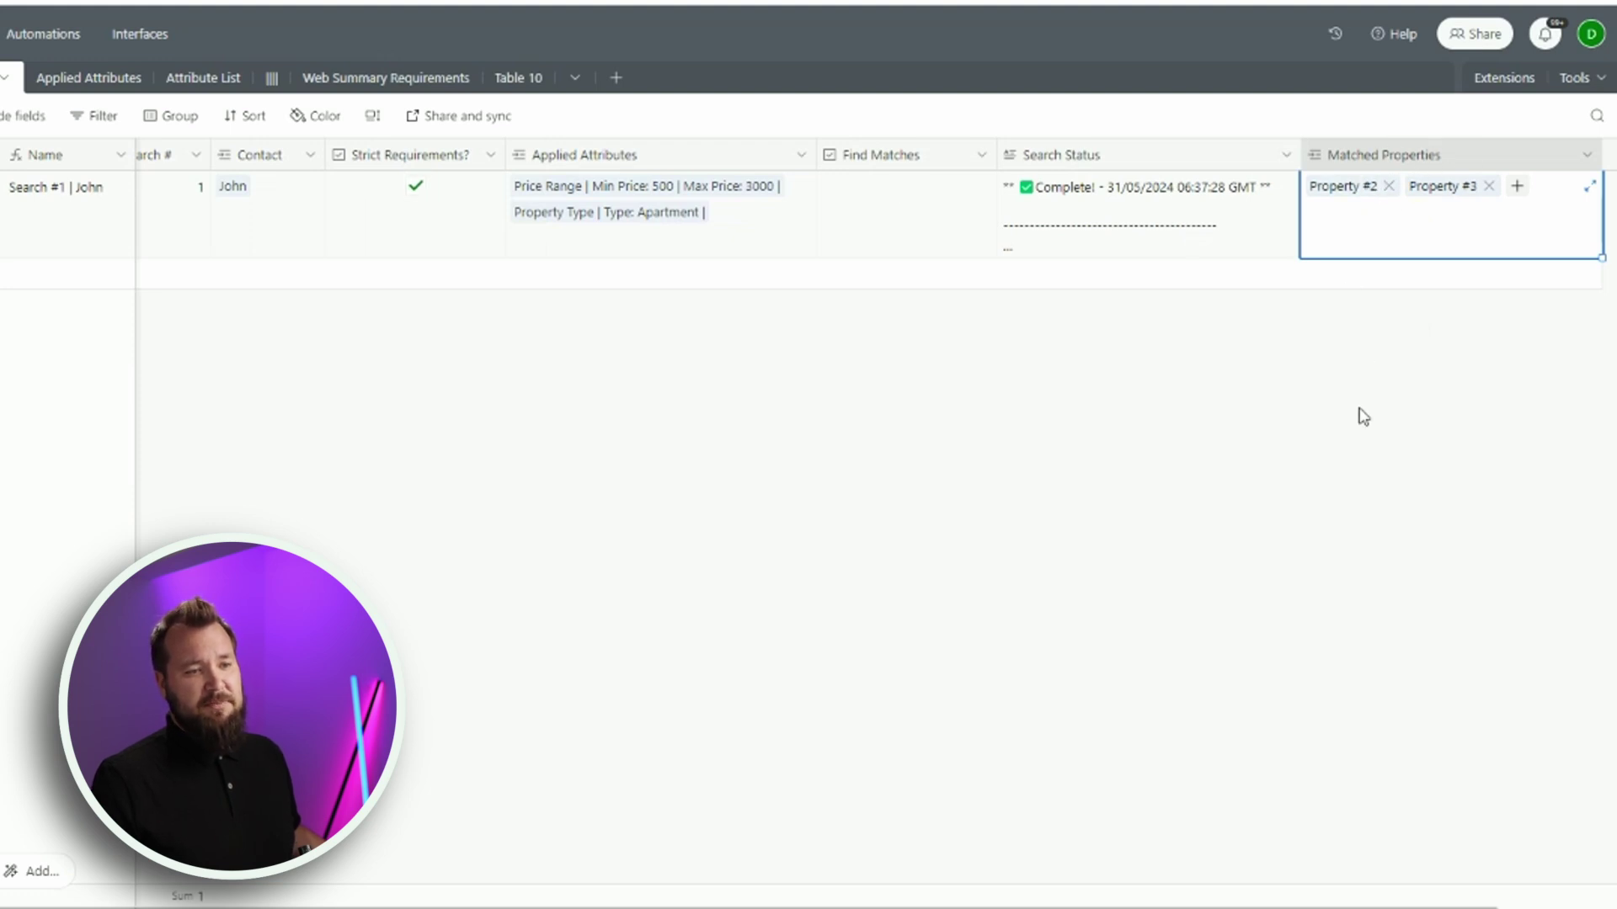
click(7, 78)
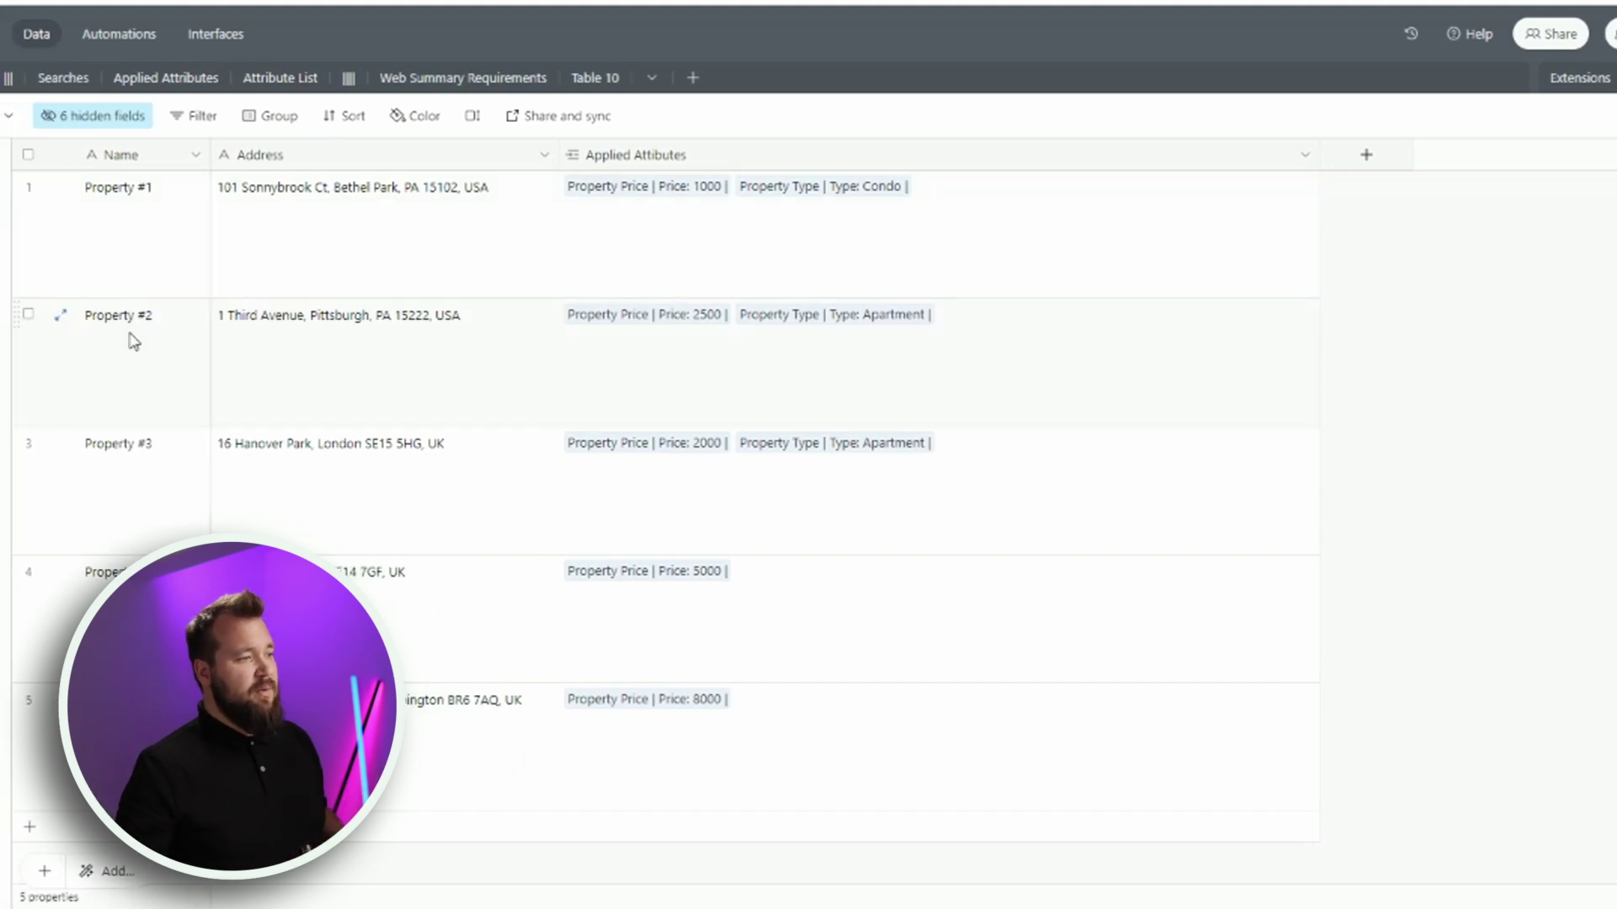
Step: Unhide the Matched Searches field in the Properties table
drag(155, 256, 943, 703)
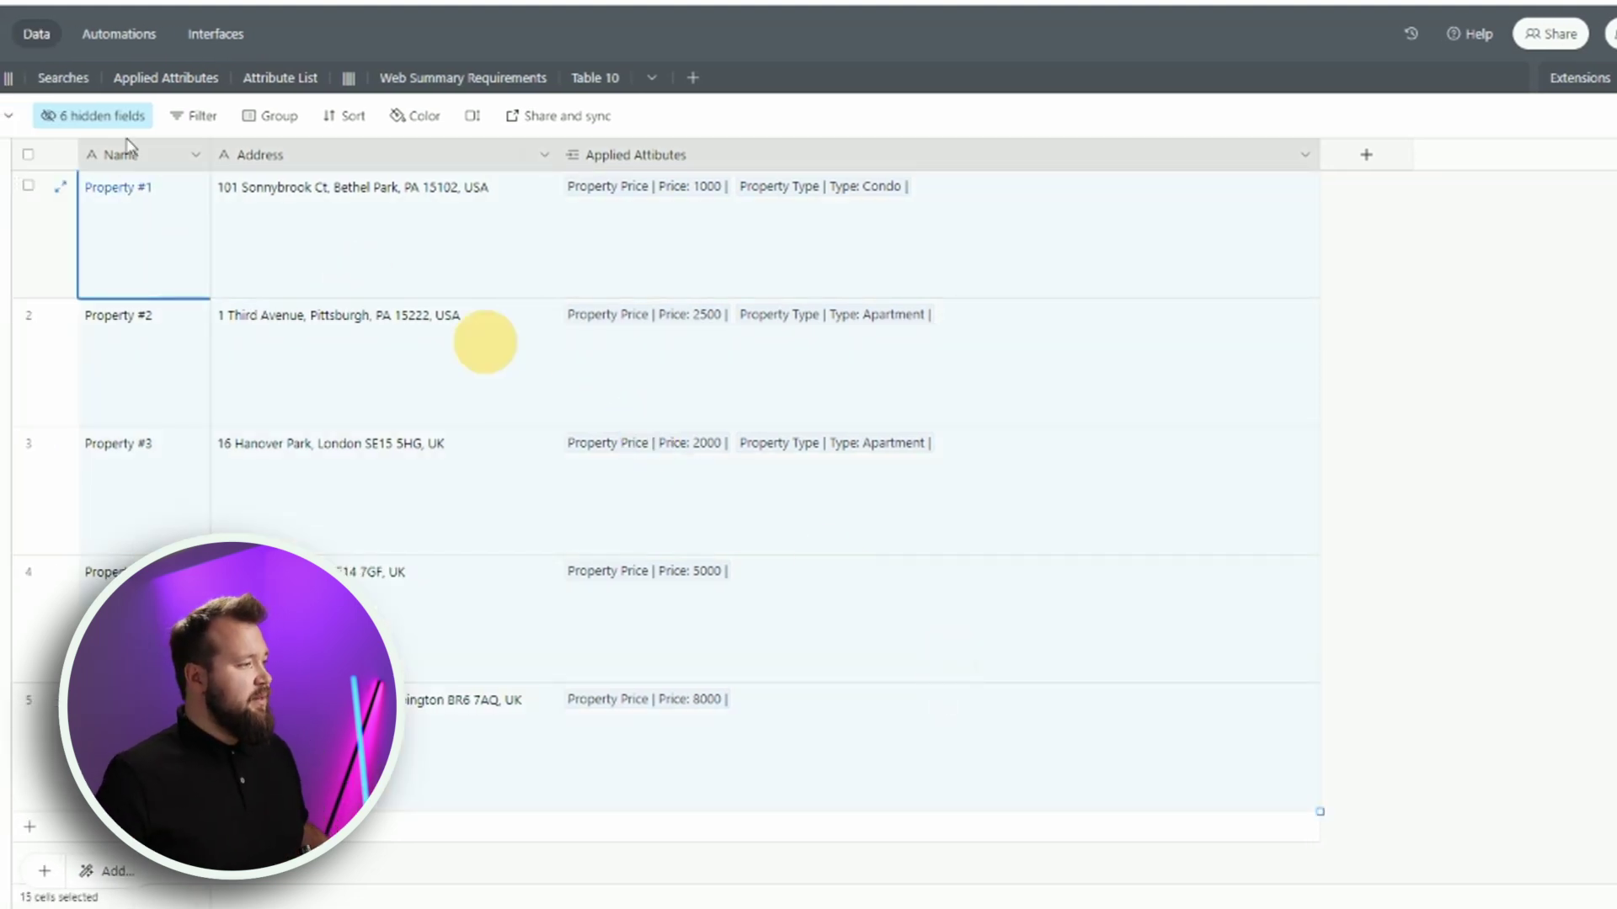
click(105, 115)
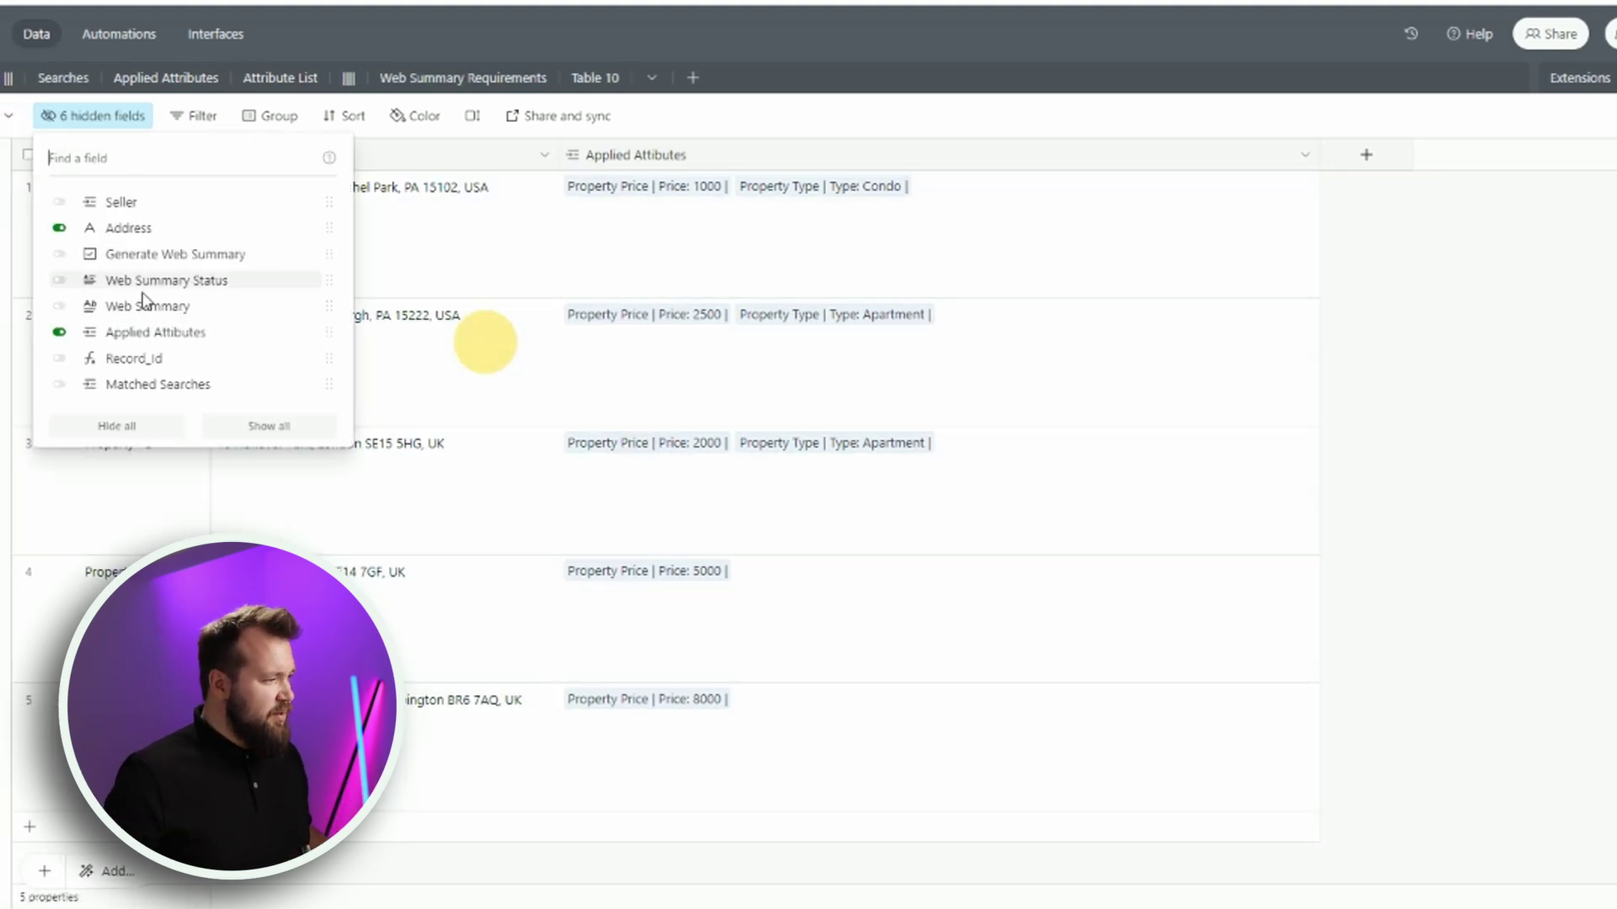
click(148, 389)
click(345, 528)
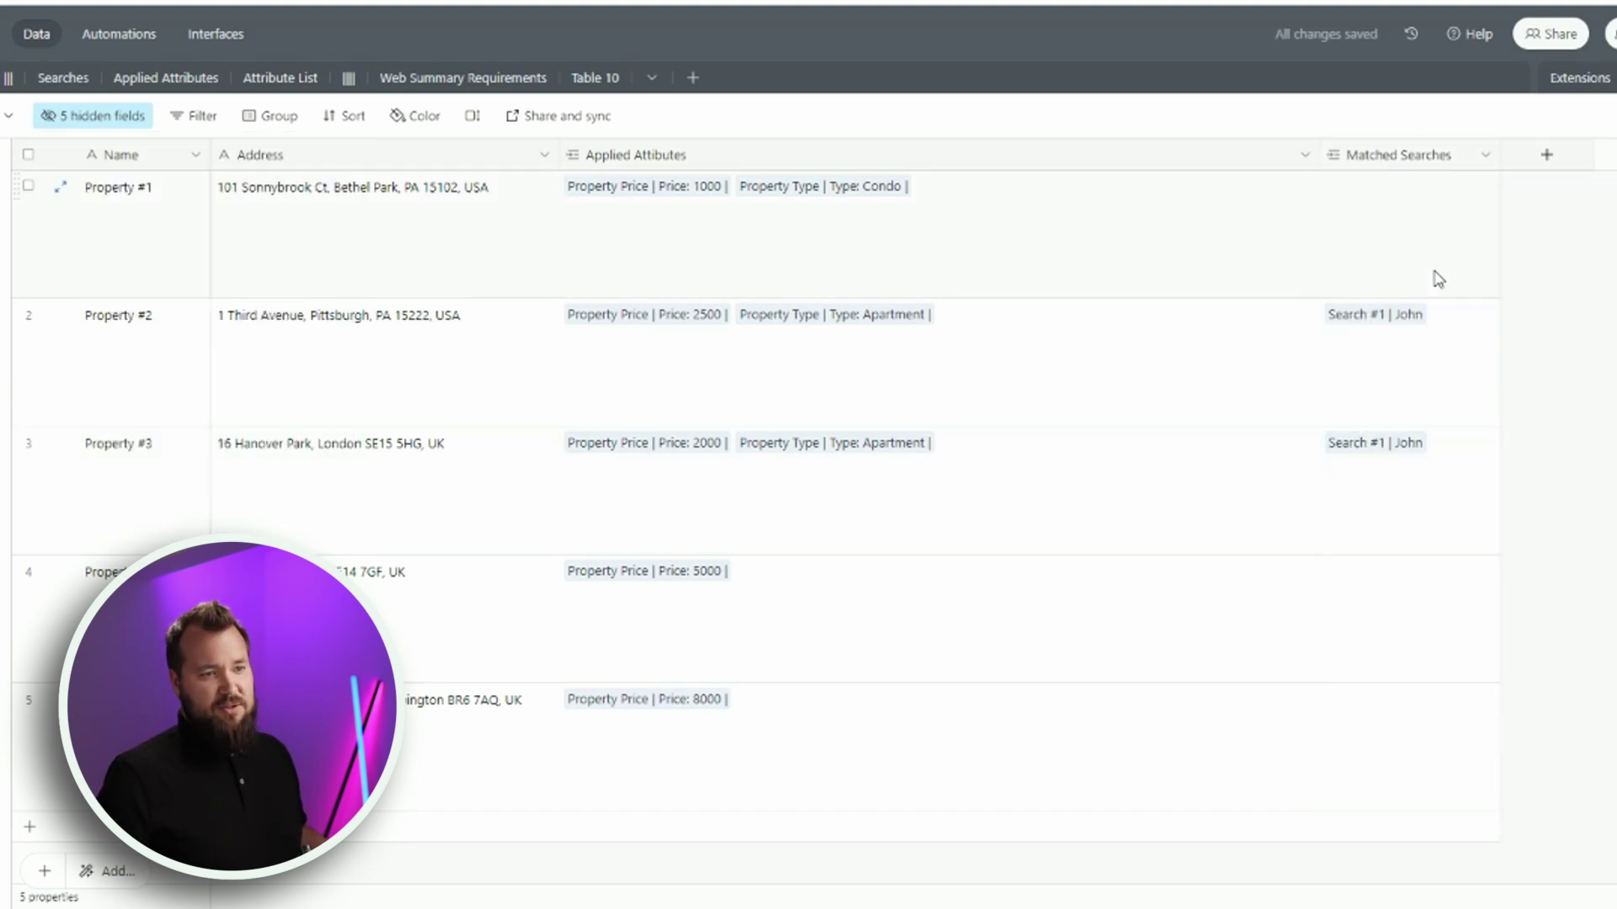
Step: Review the properties' names, attributes and Matched Searches links for Properties #1 to #3
drag(1433, 278, 1429, 603)
drag(86, 221, 126, 724)
drag(734, 257, 771, 703)
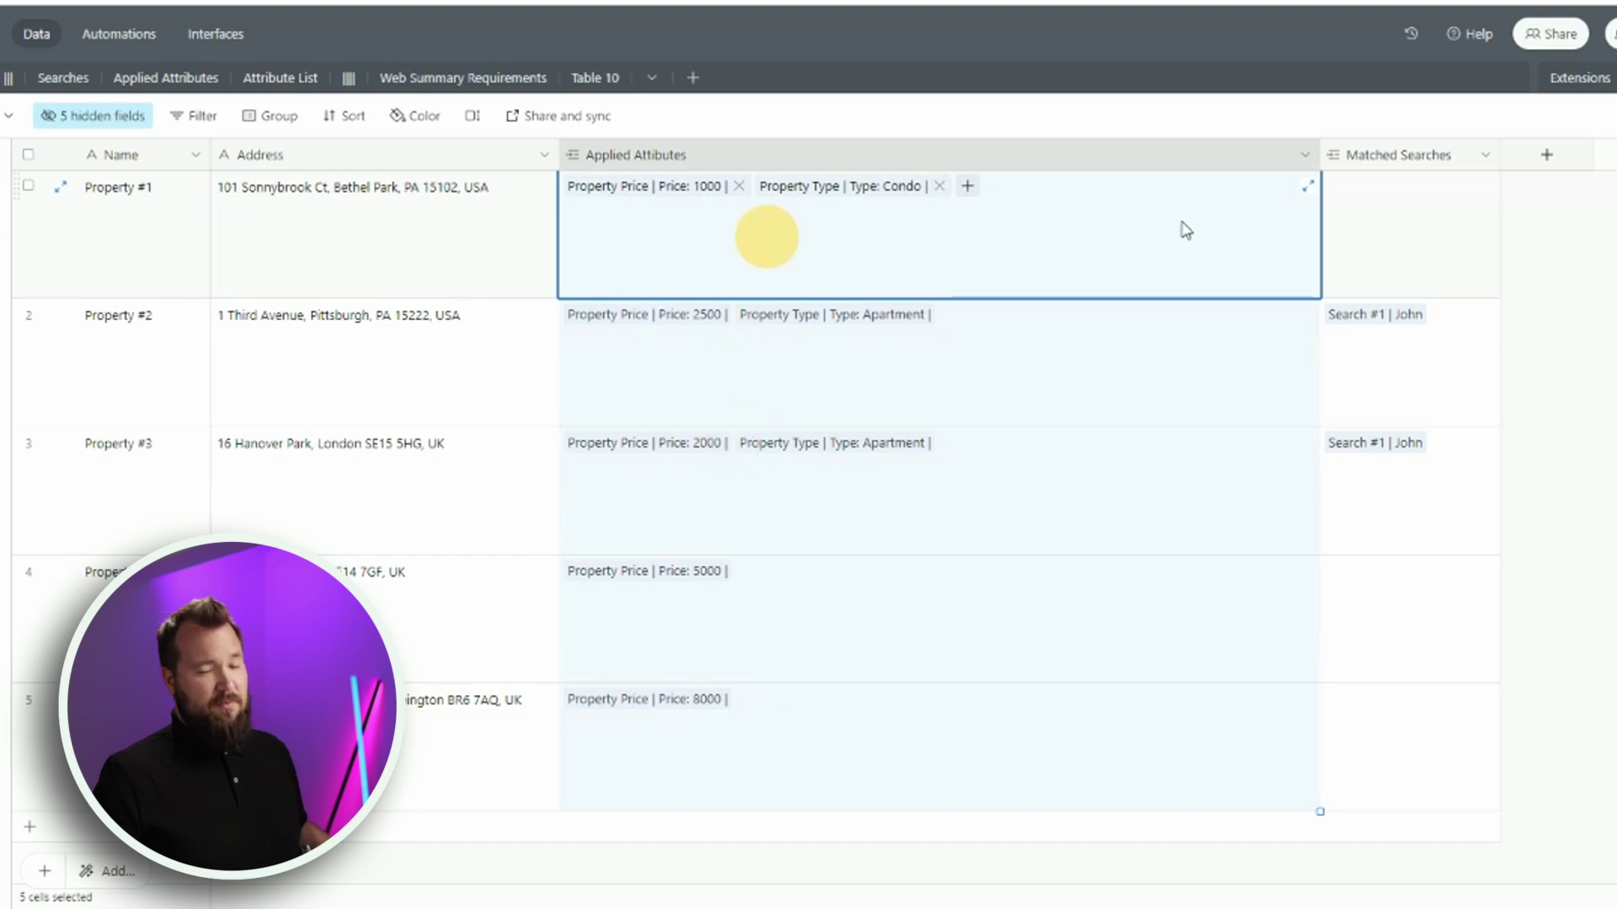
click(1420, 206)
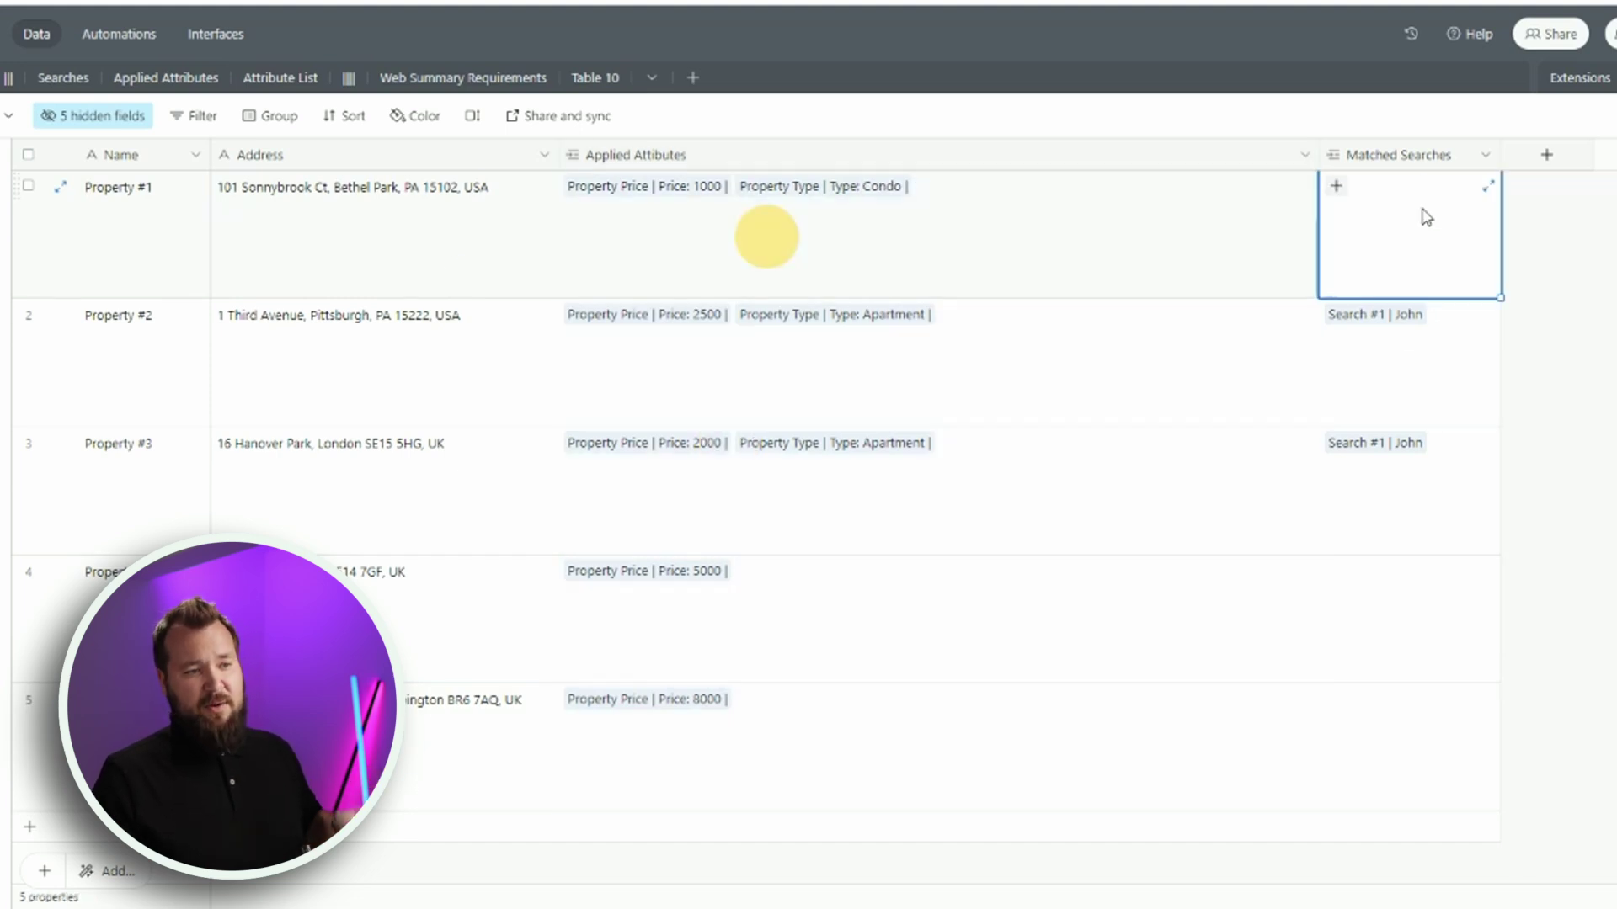
drag(1401, 527, 1328, 194)
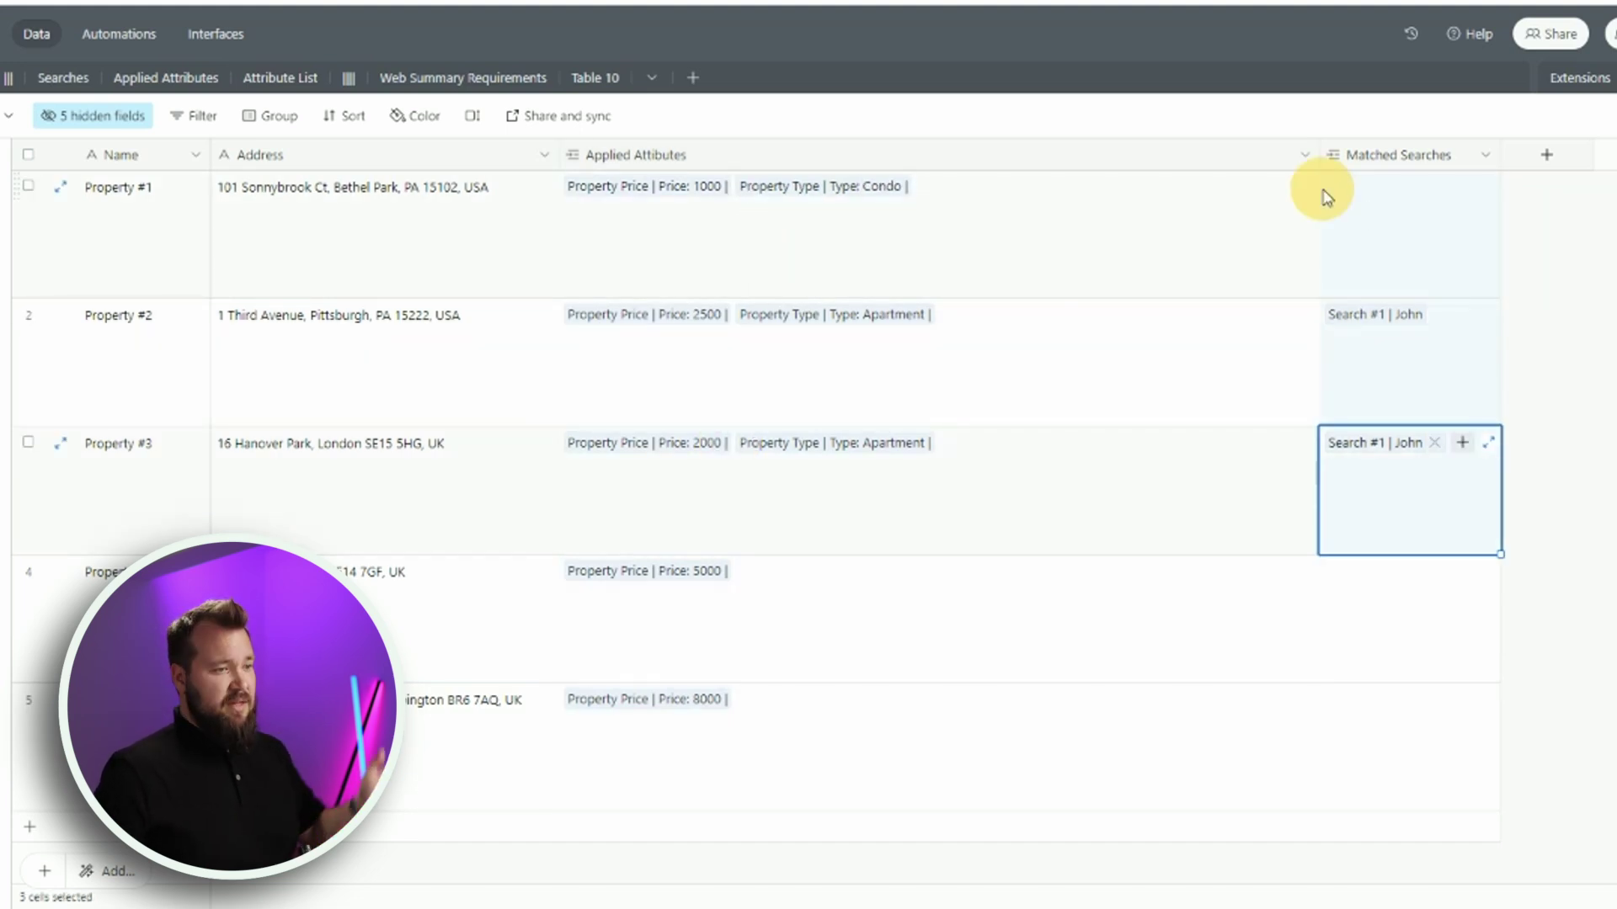
click(145, 77)
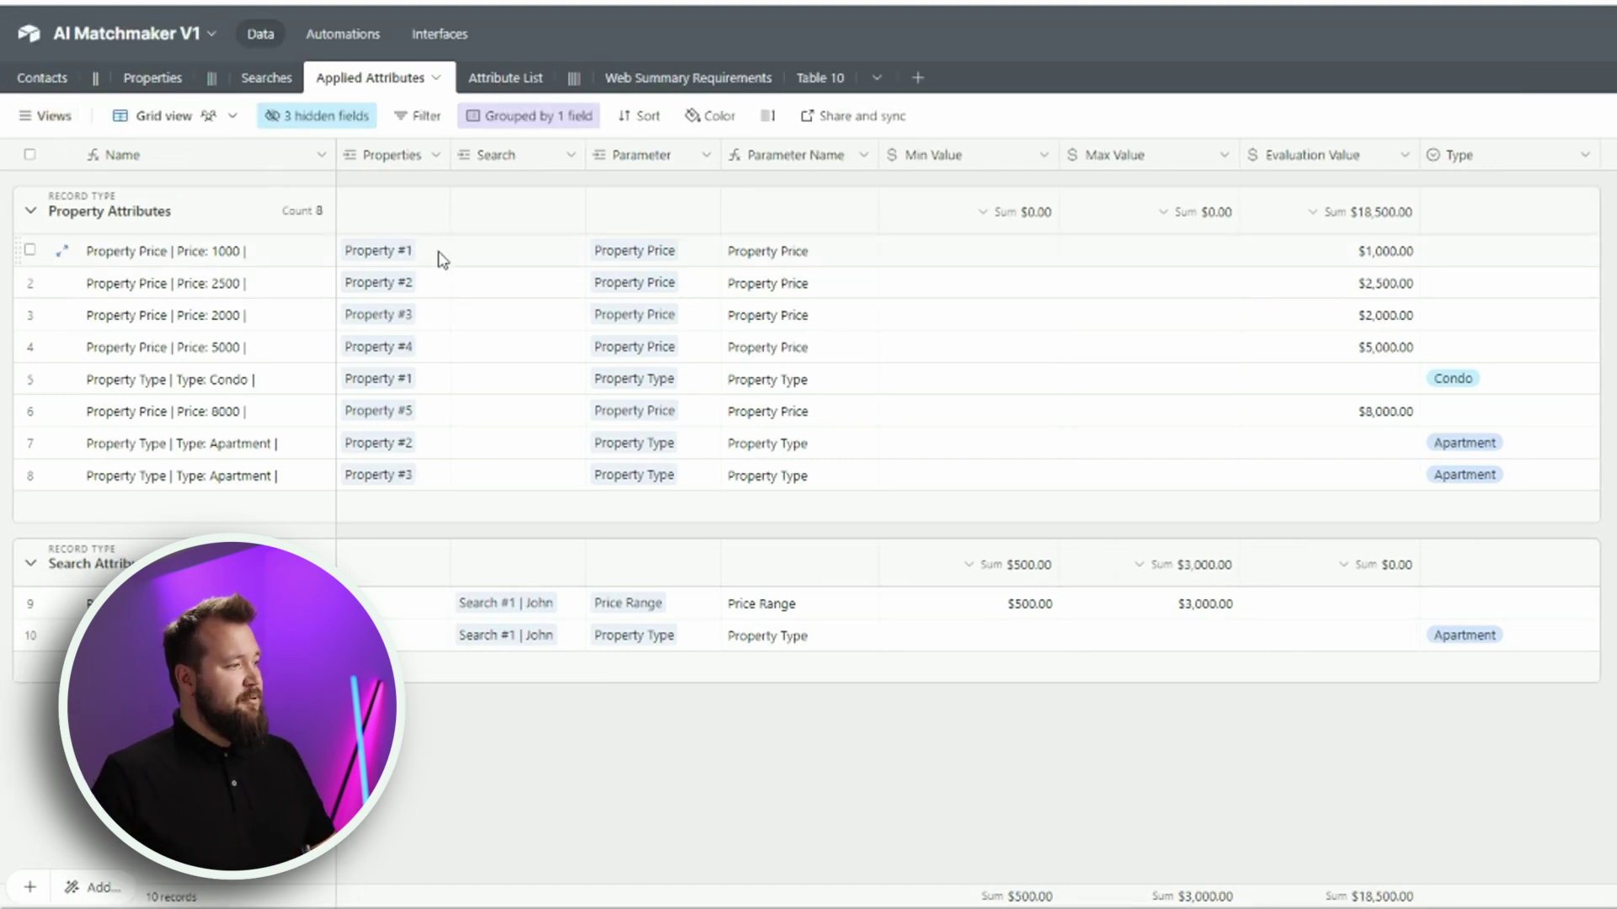
click(441, 260)
click(702, 249)
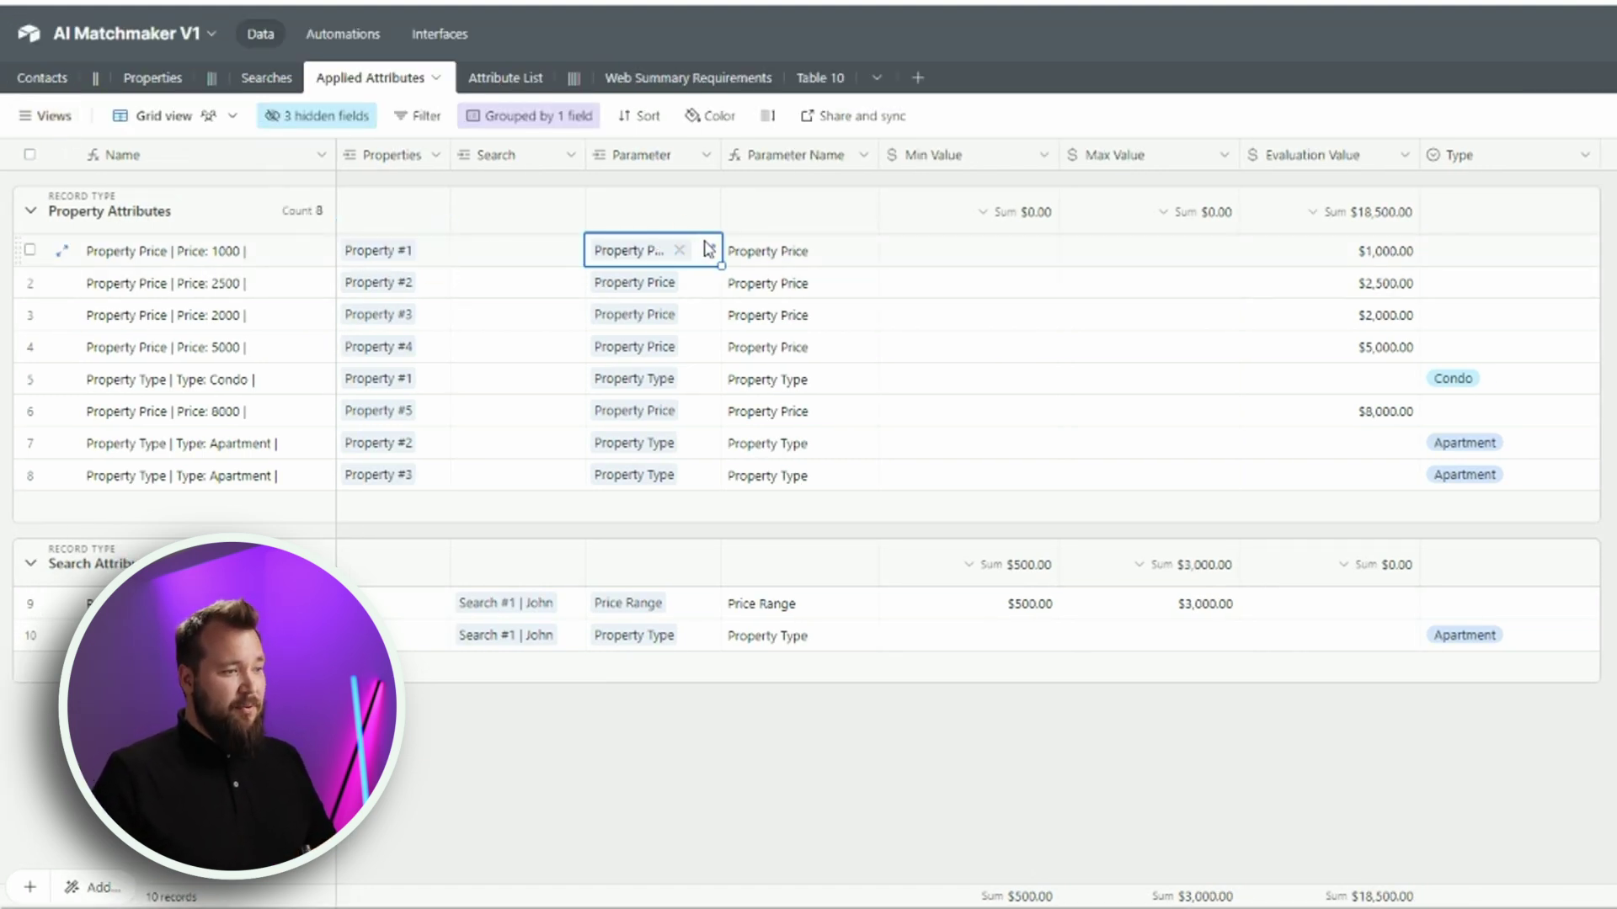
click(968, 252)
click(1067, 265)
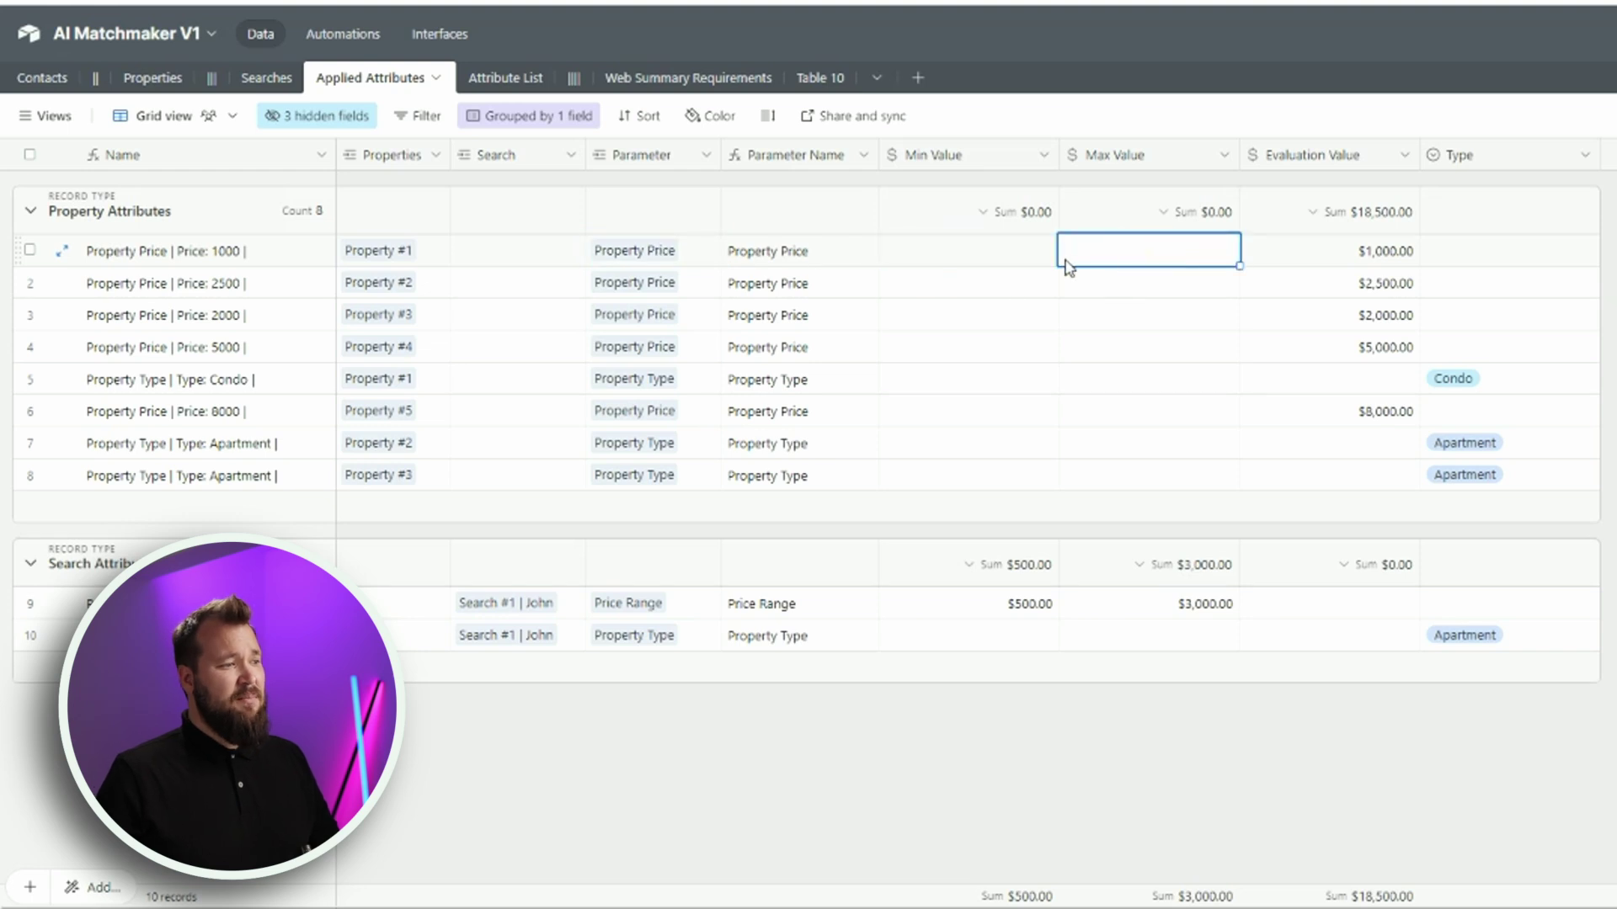
click(1011, 268)
click(1123, 256)
click(1023, 256)
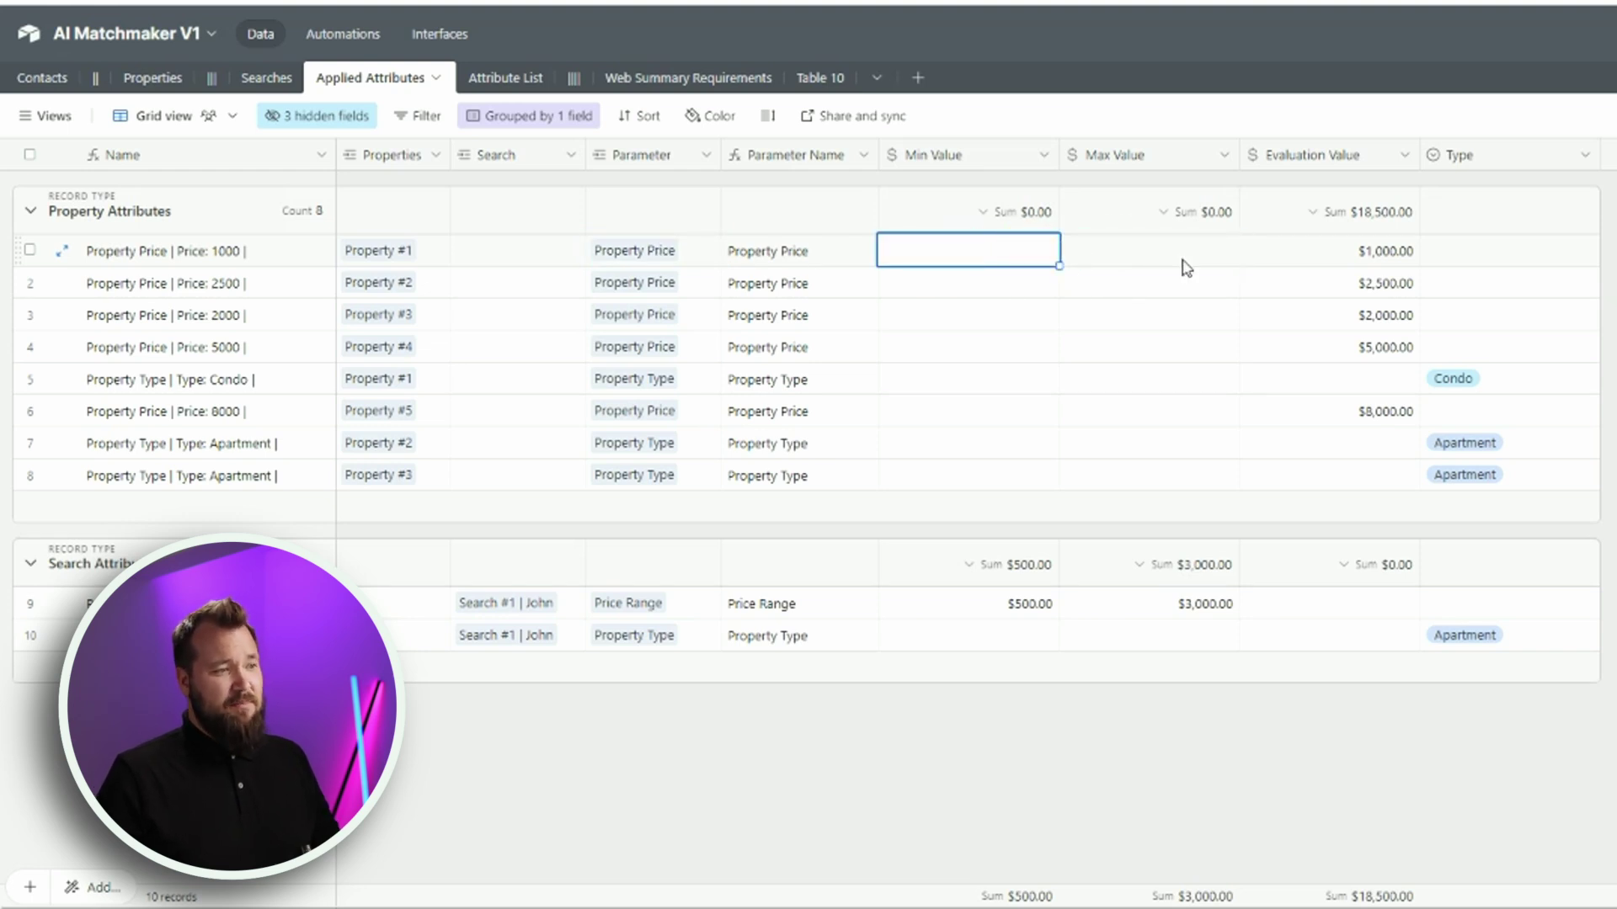
click(1095, 264)
drag(1310, 252, 1310, 372)
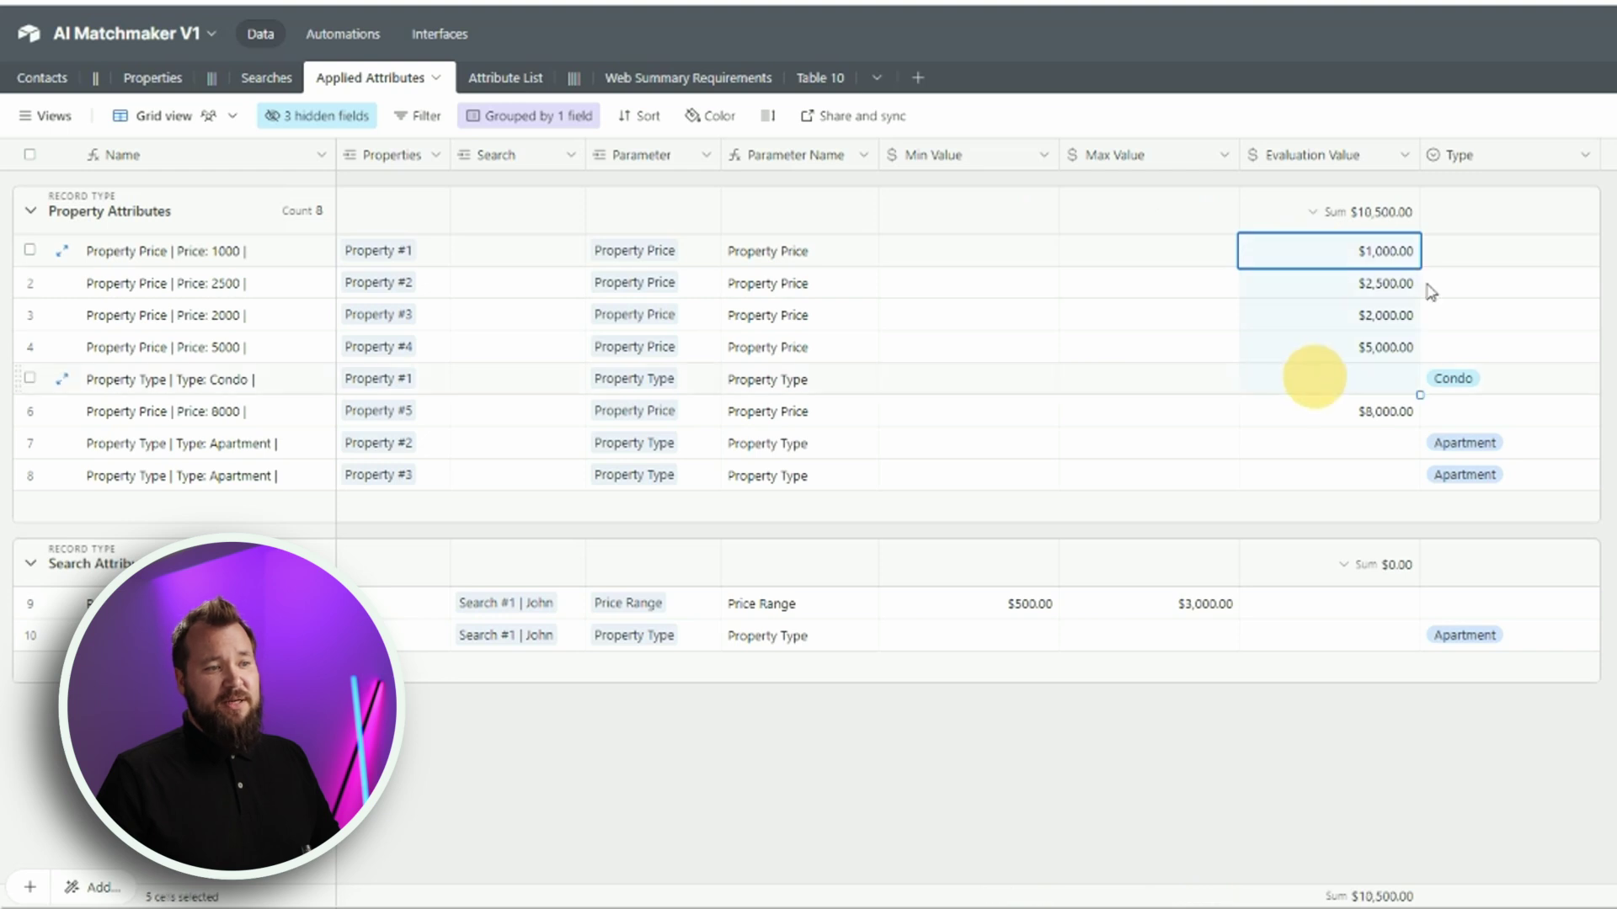
drag(1455, 255, 1481, 347)
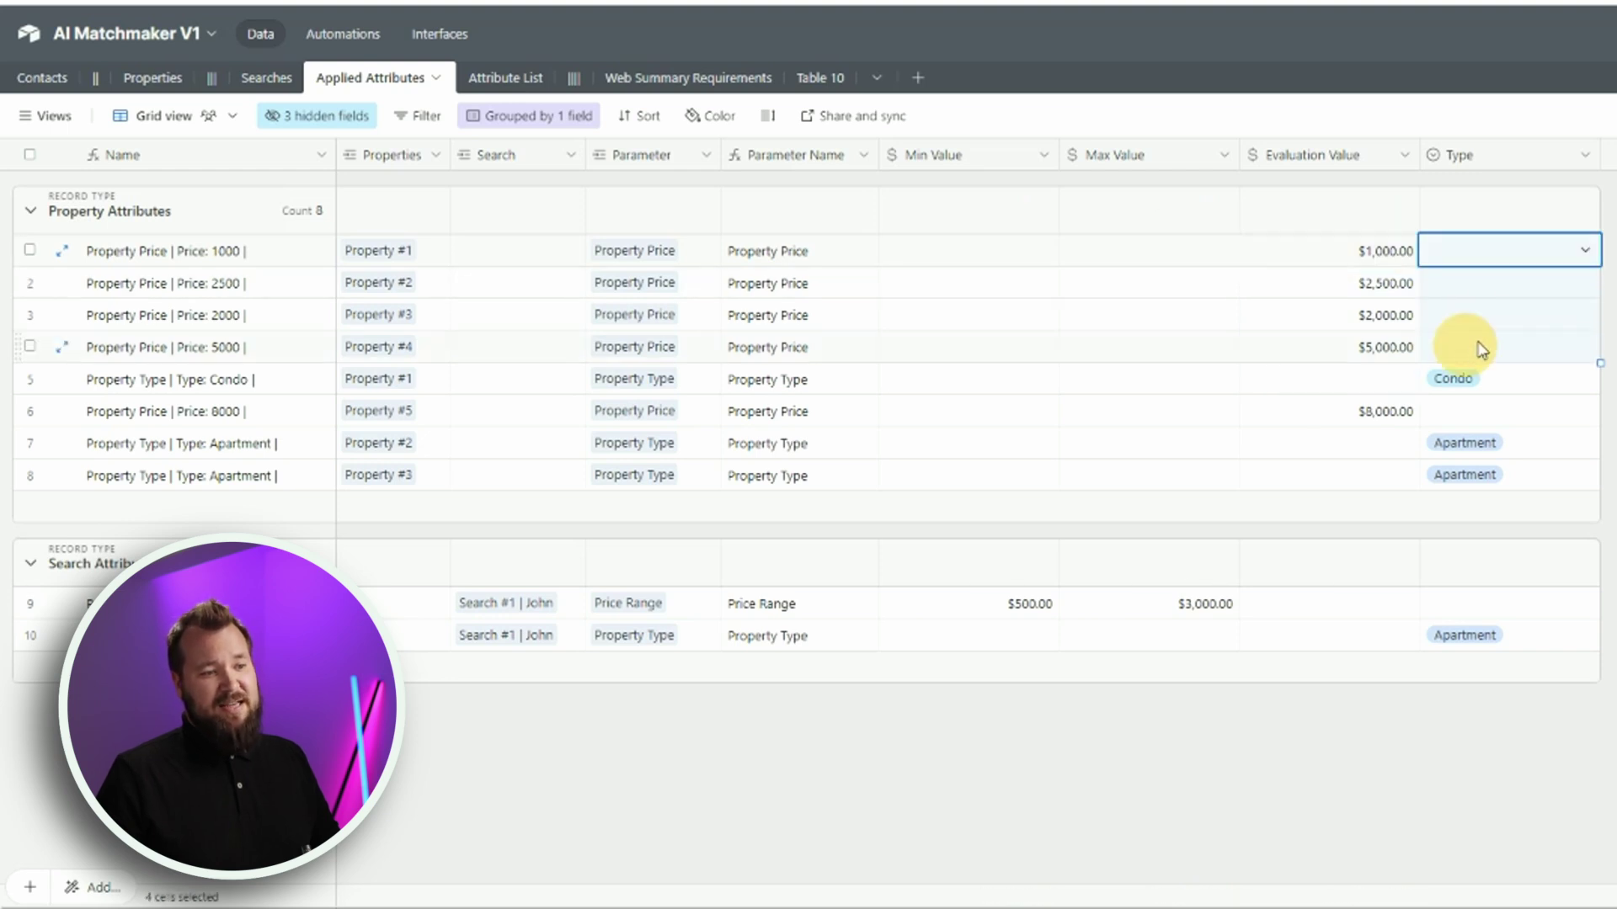
click(640, 251)
click(741, 286)
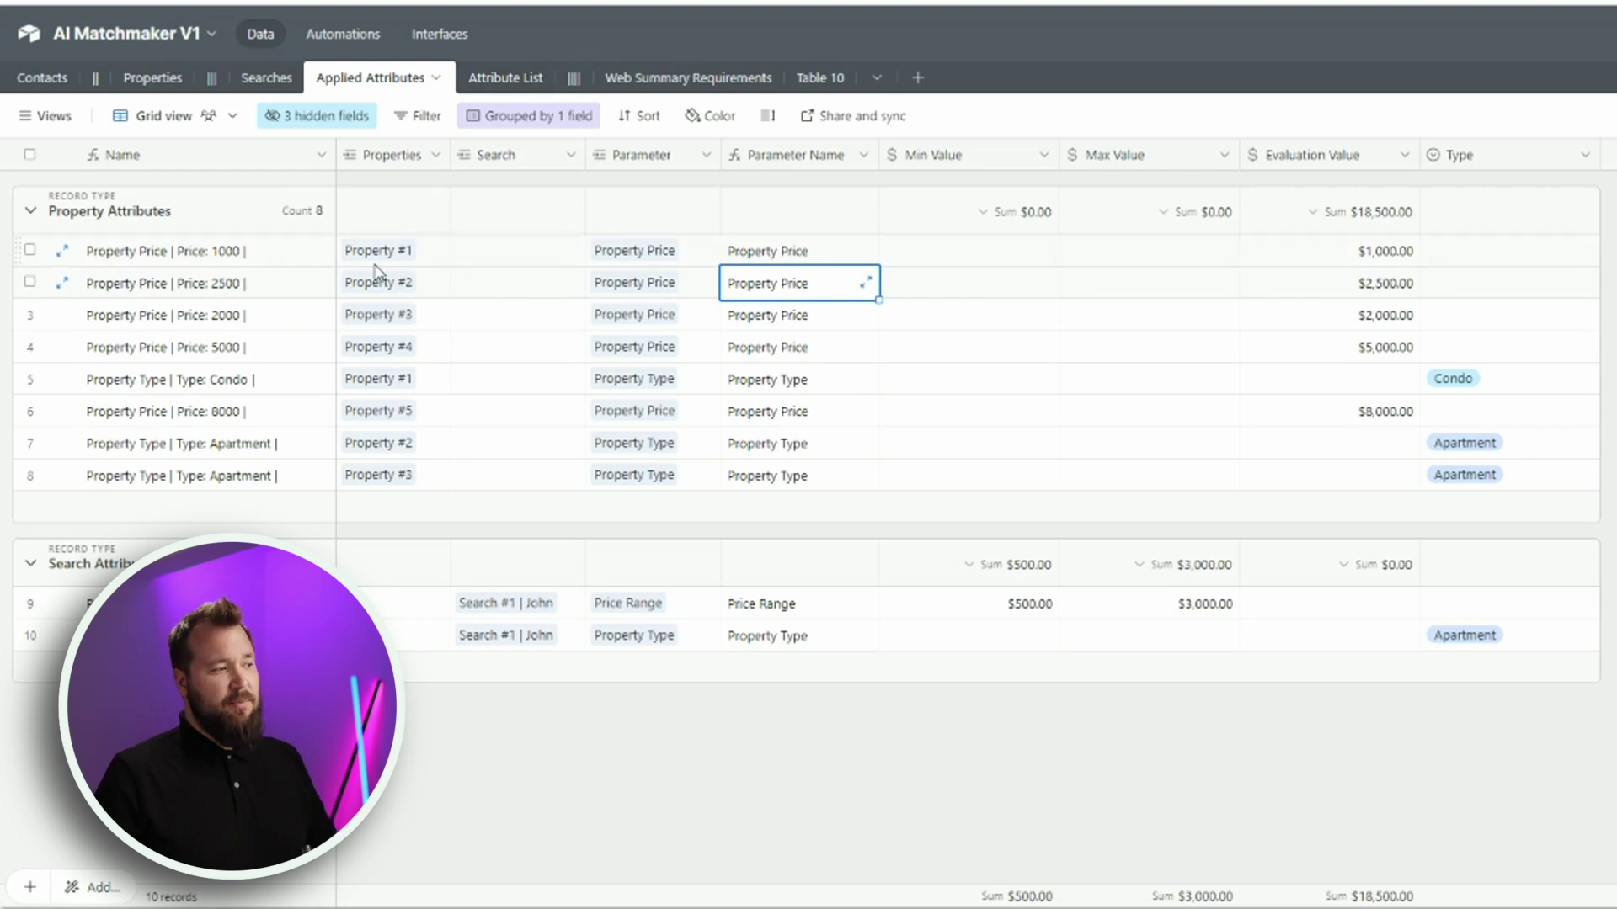
click(830, 325)
click(686, 252)
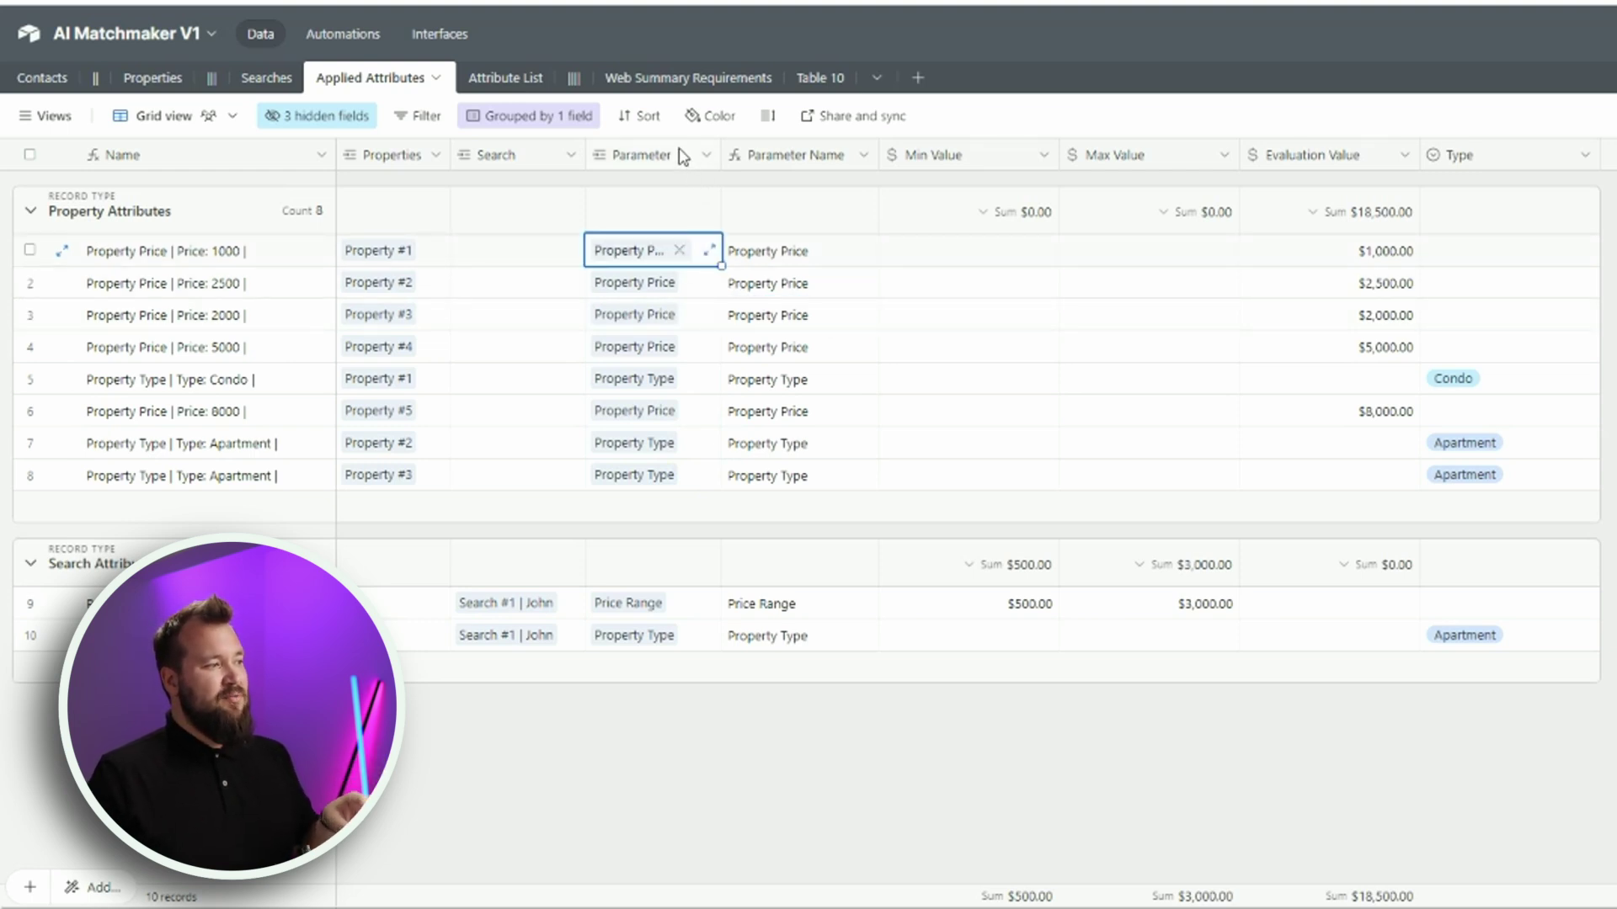
click(484, 61)
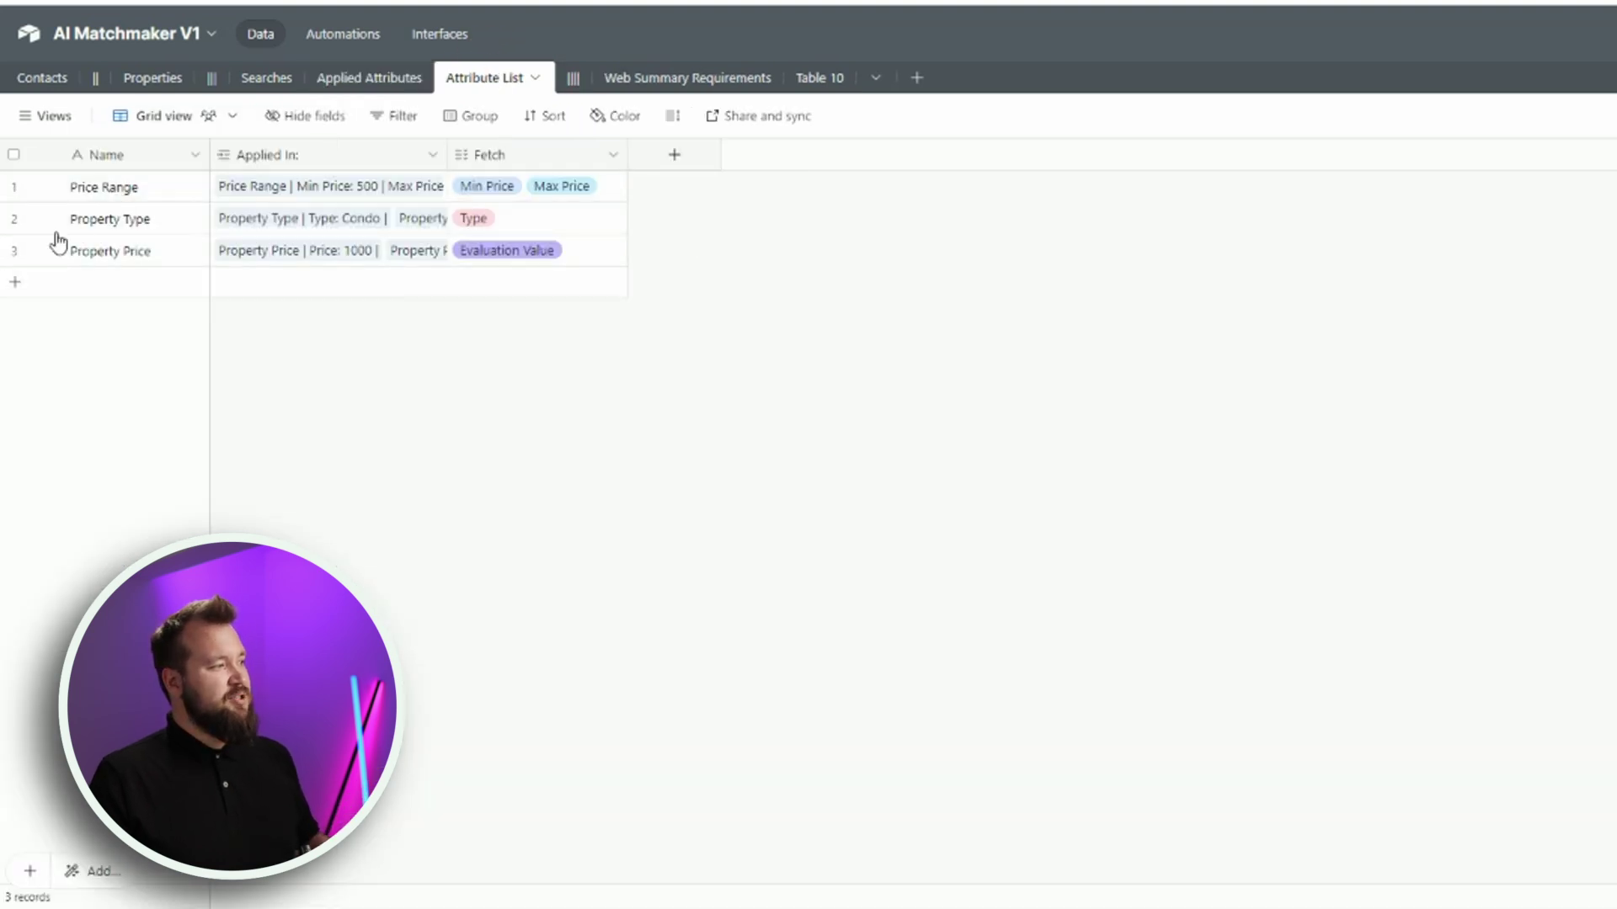
click(119, 251)
click(567, 321)
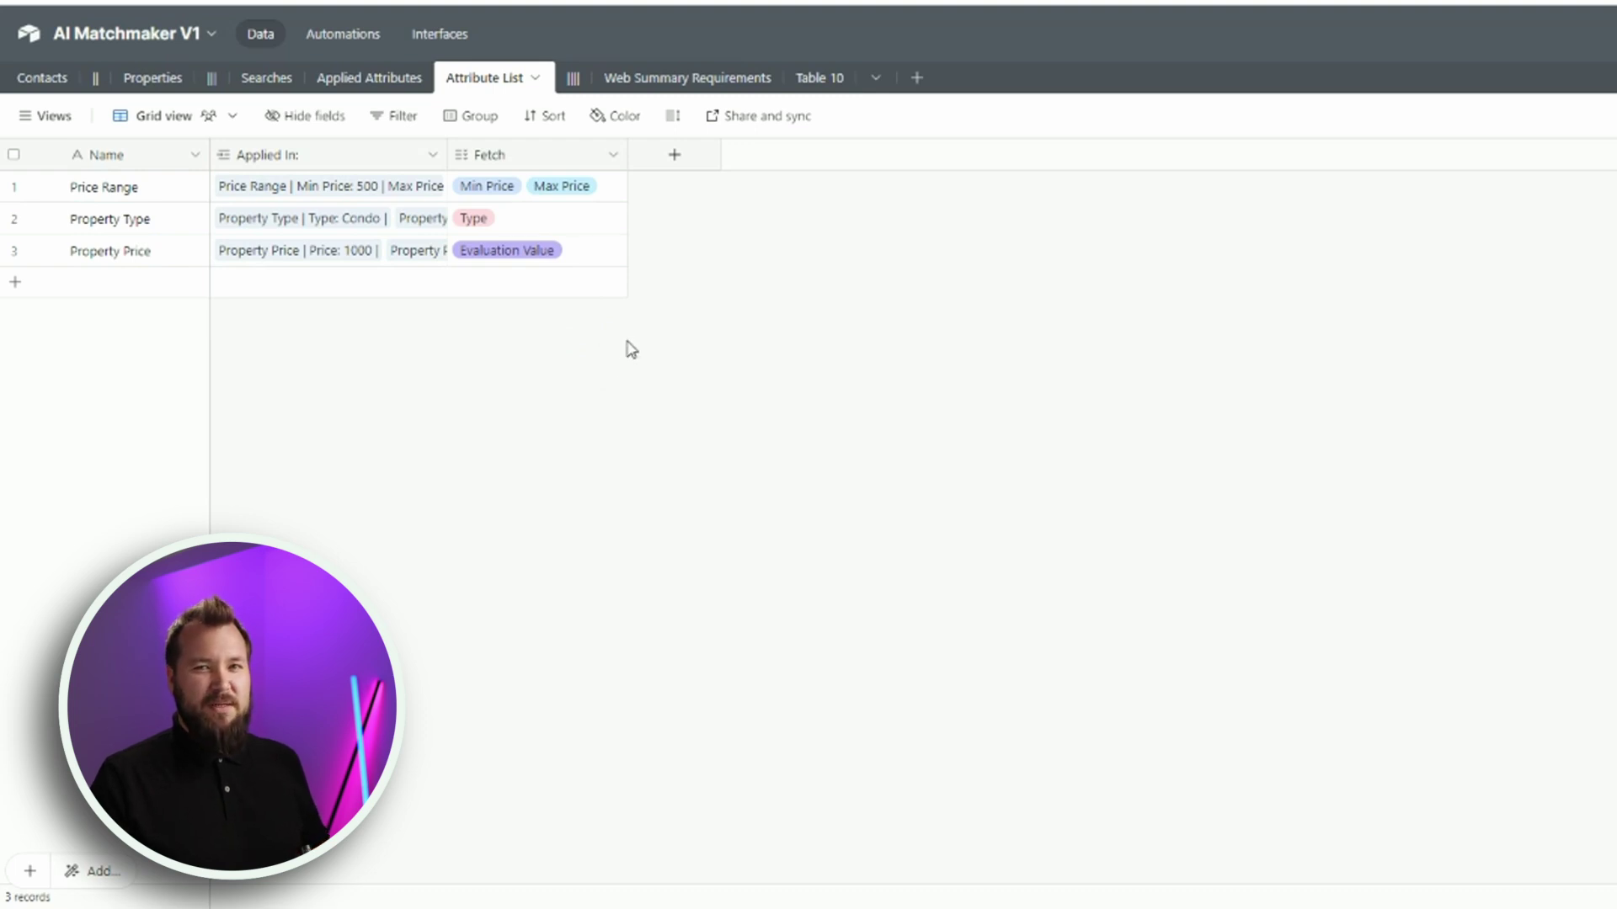
click(334, 85)
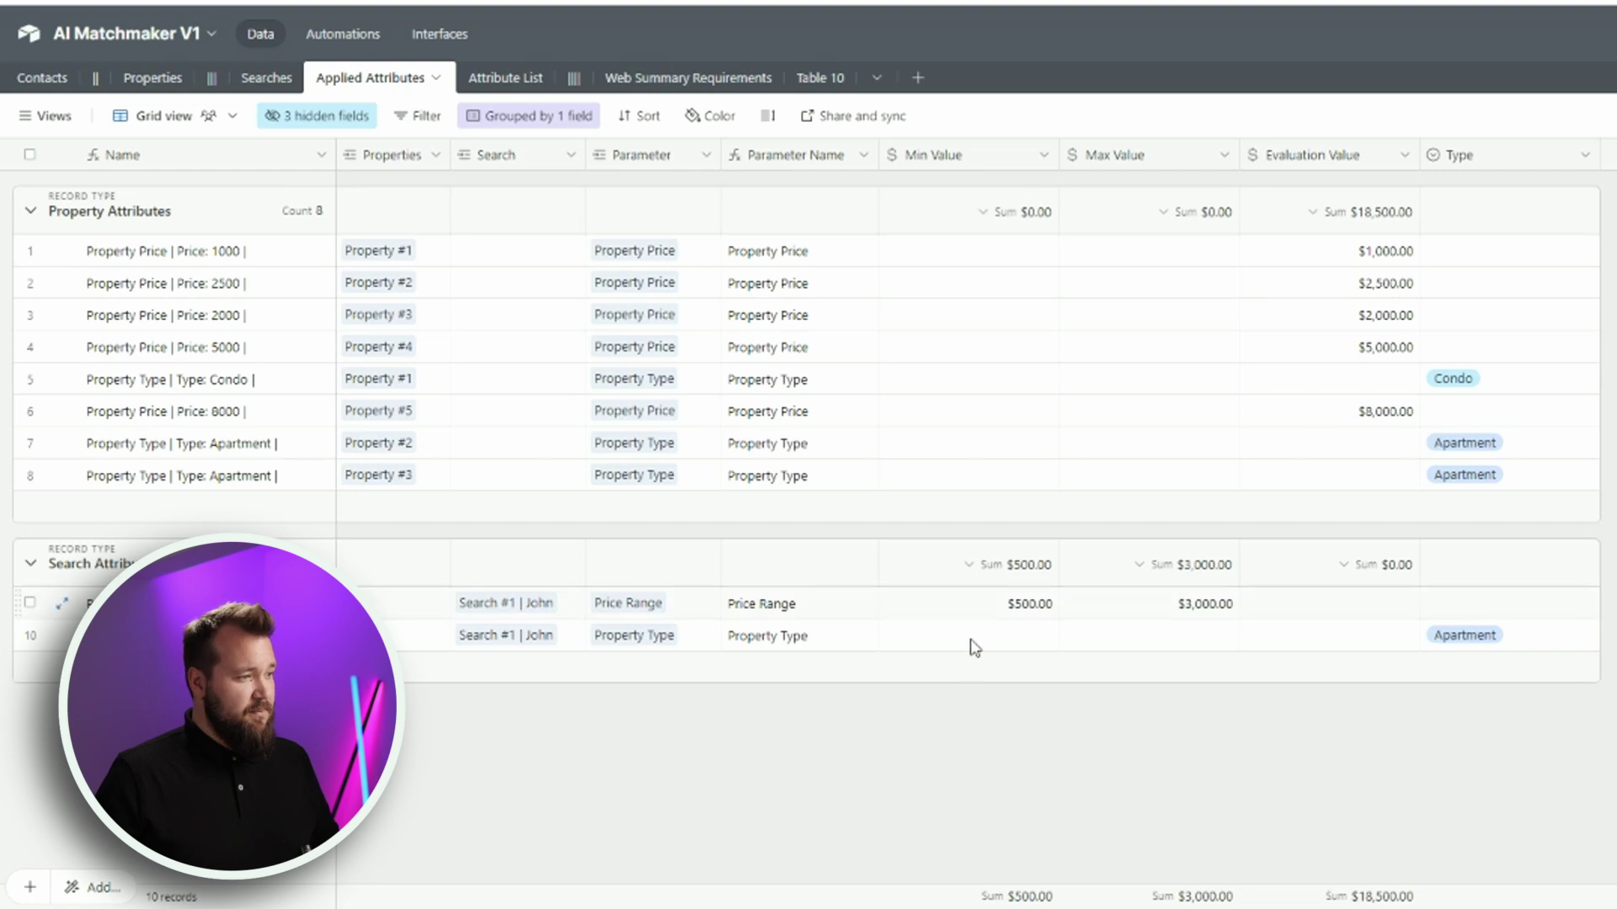
click(792, 155)
double_click(792, 156)
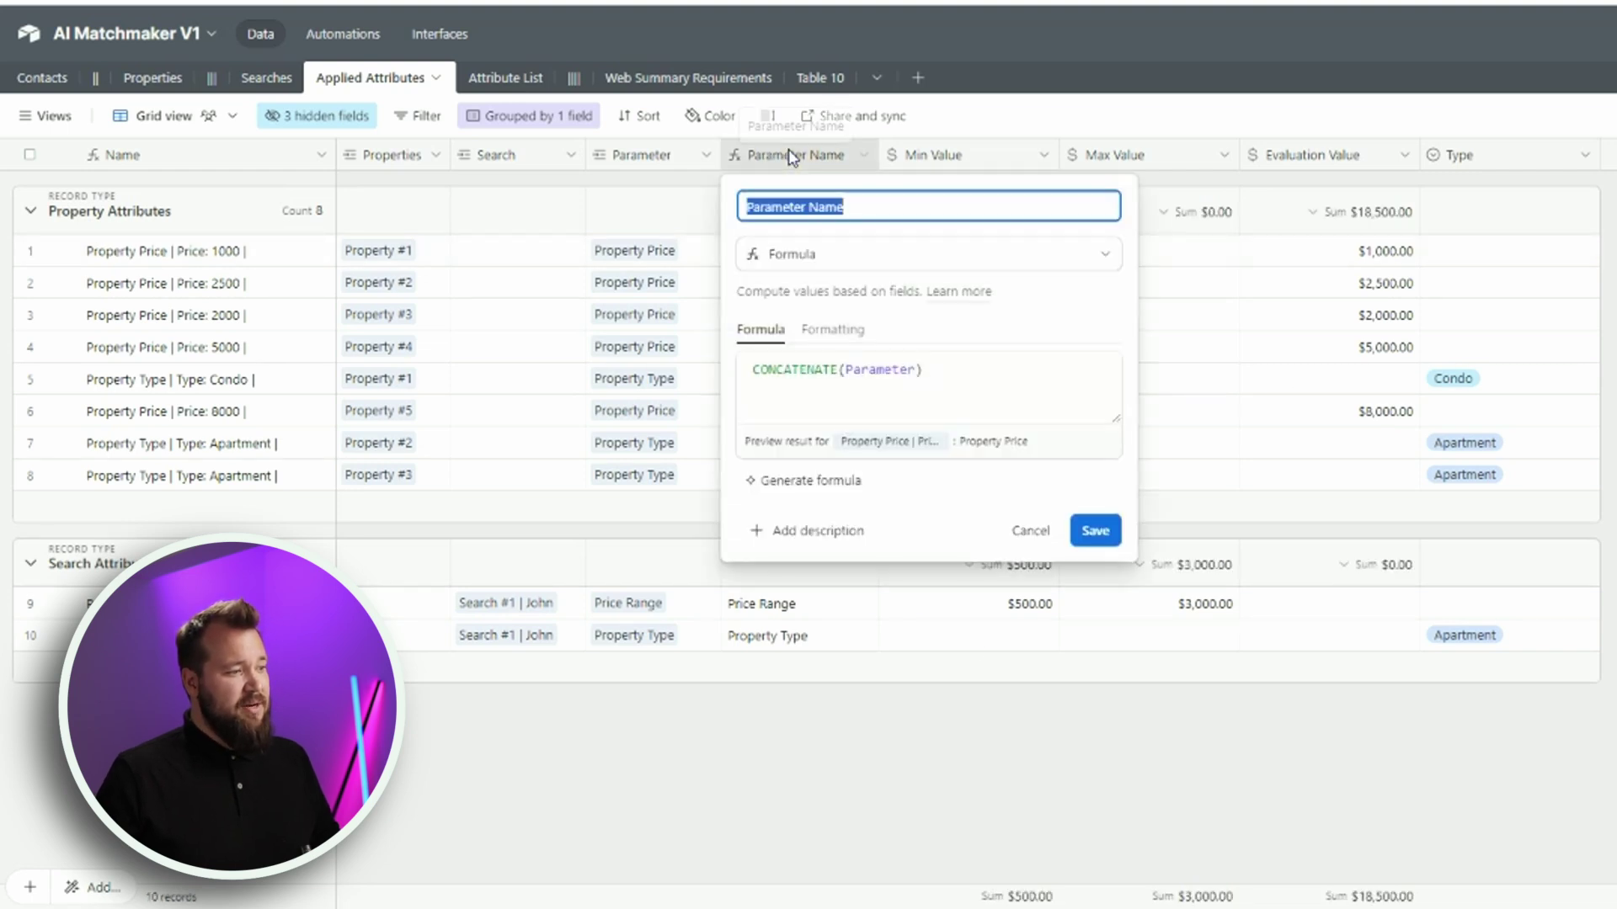
drag(799, 371, 951, 373)
click(1203, 359)
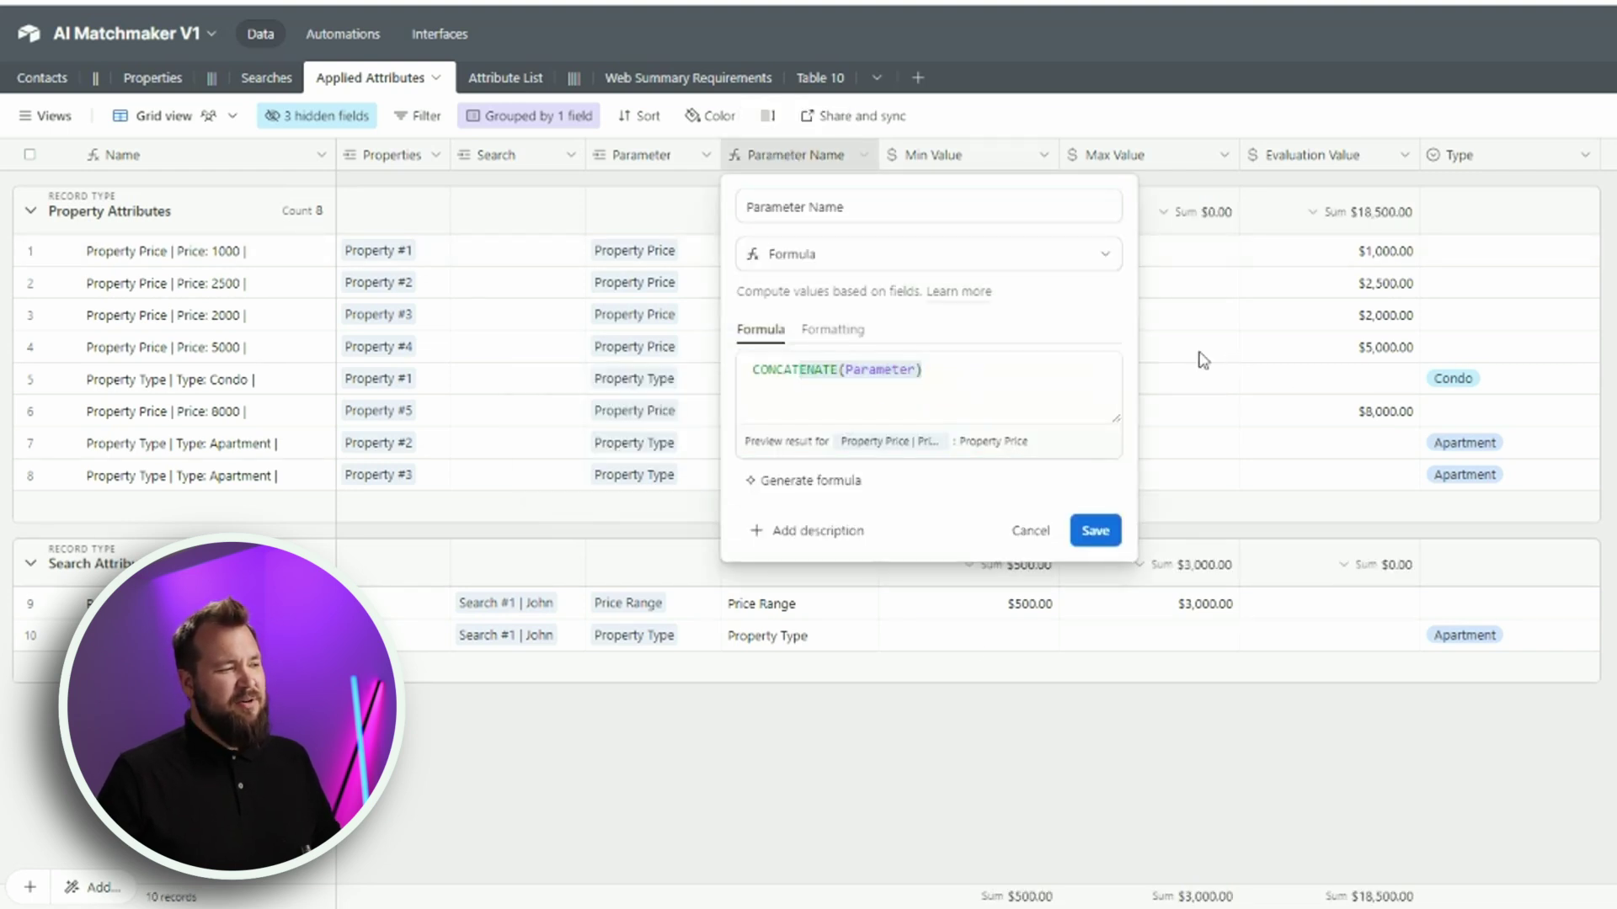
drag(685, 253, 704, 472)
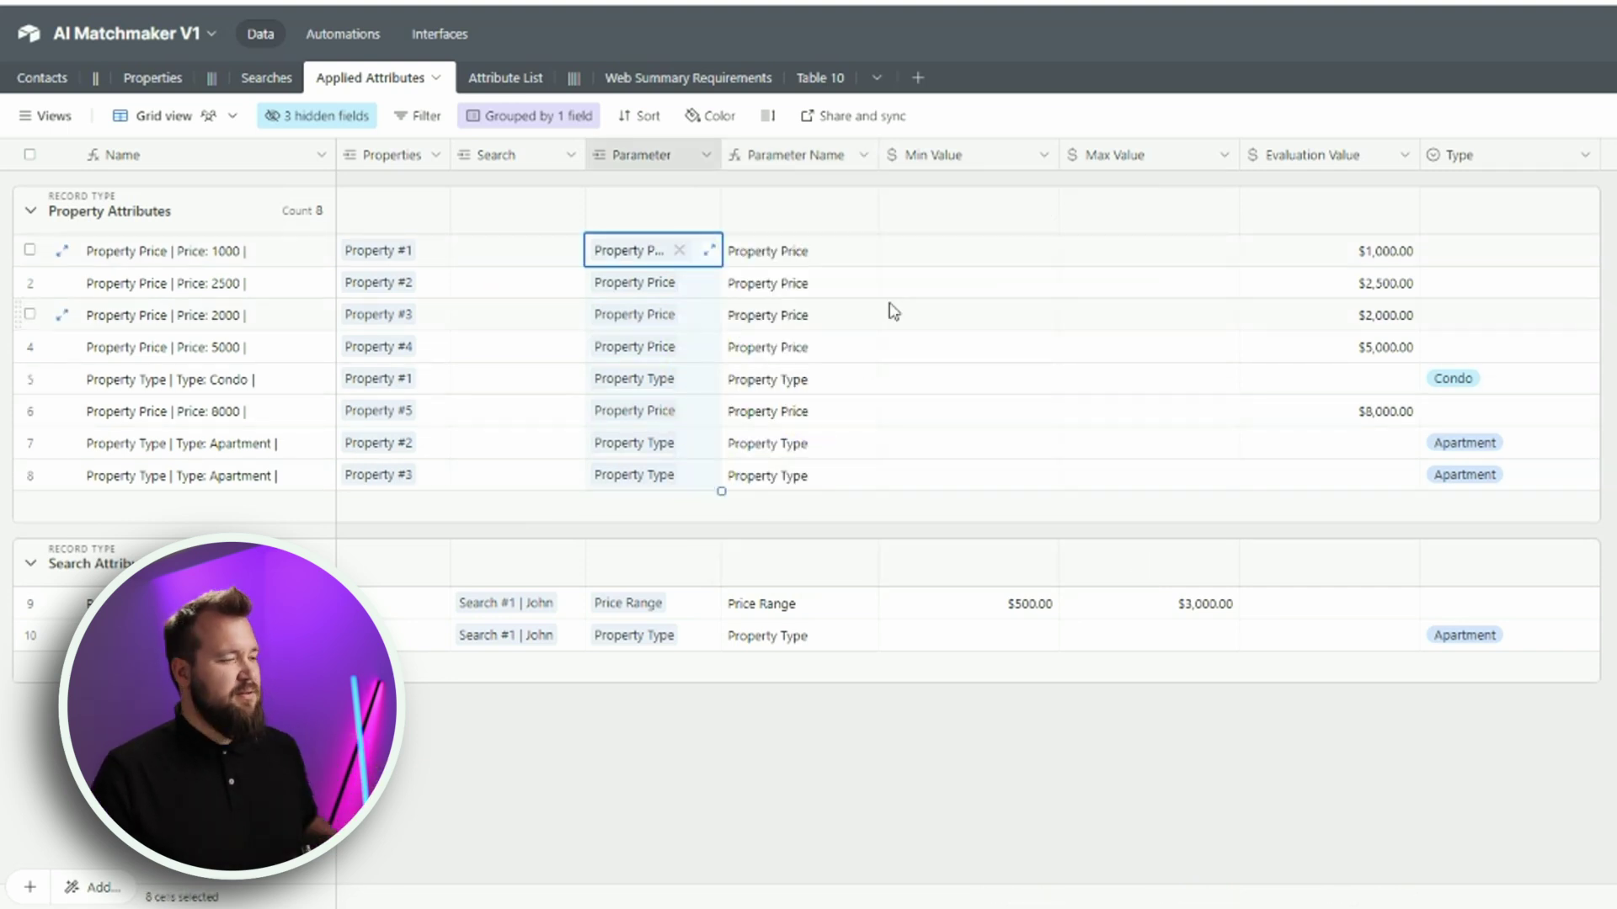
click(856, 309)
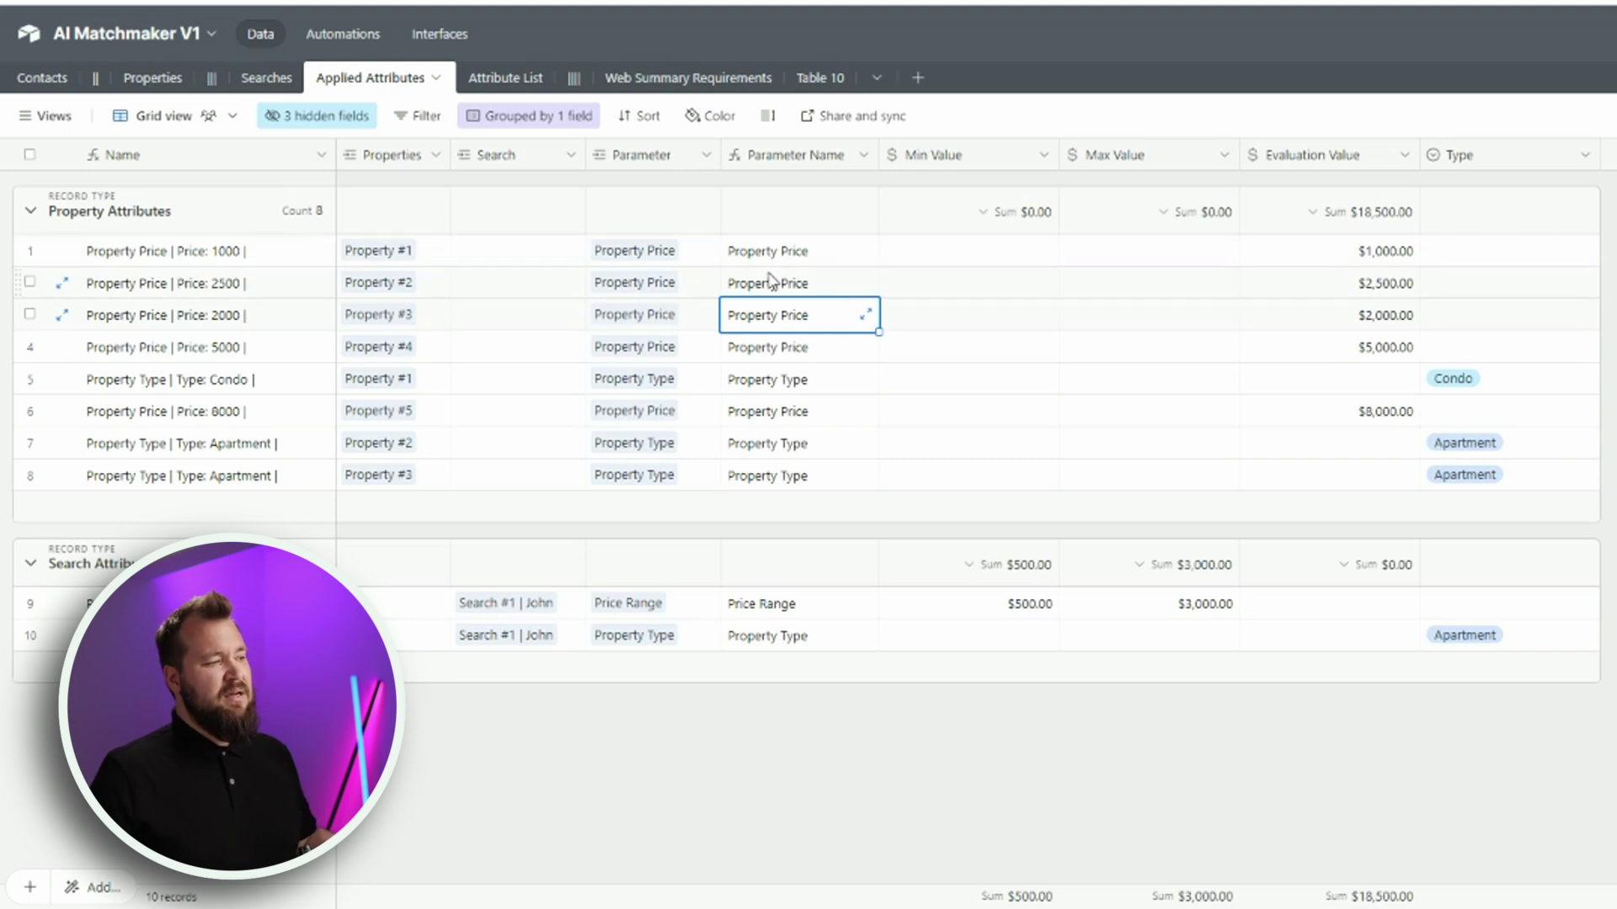
click(682, 285)
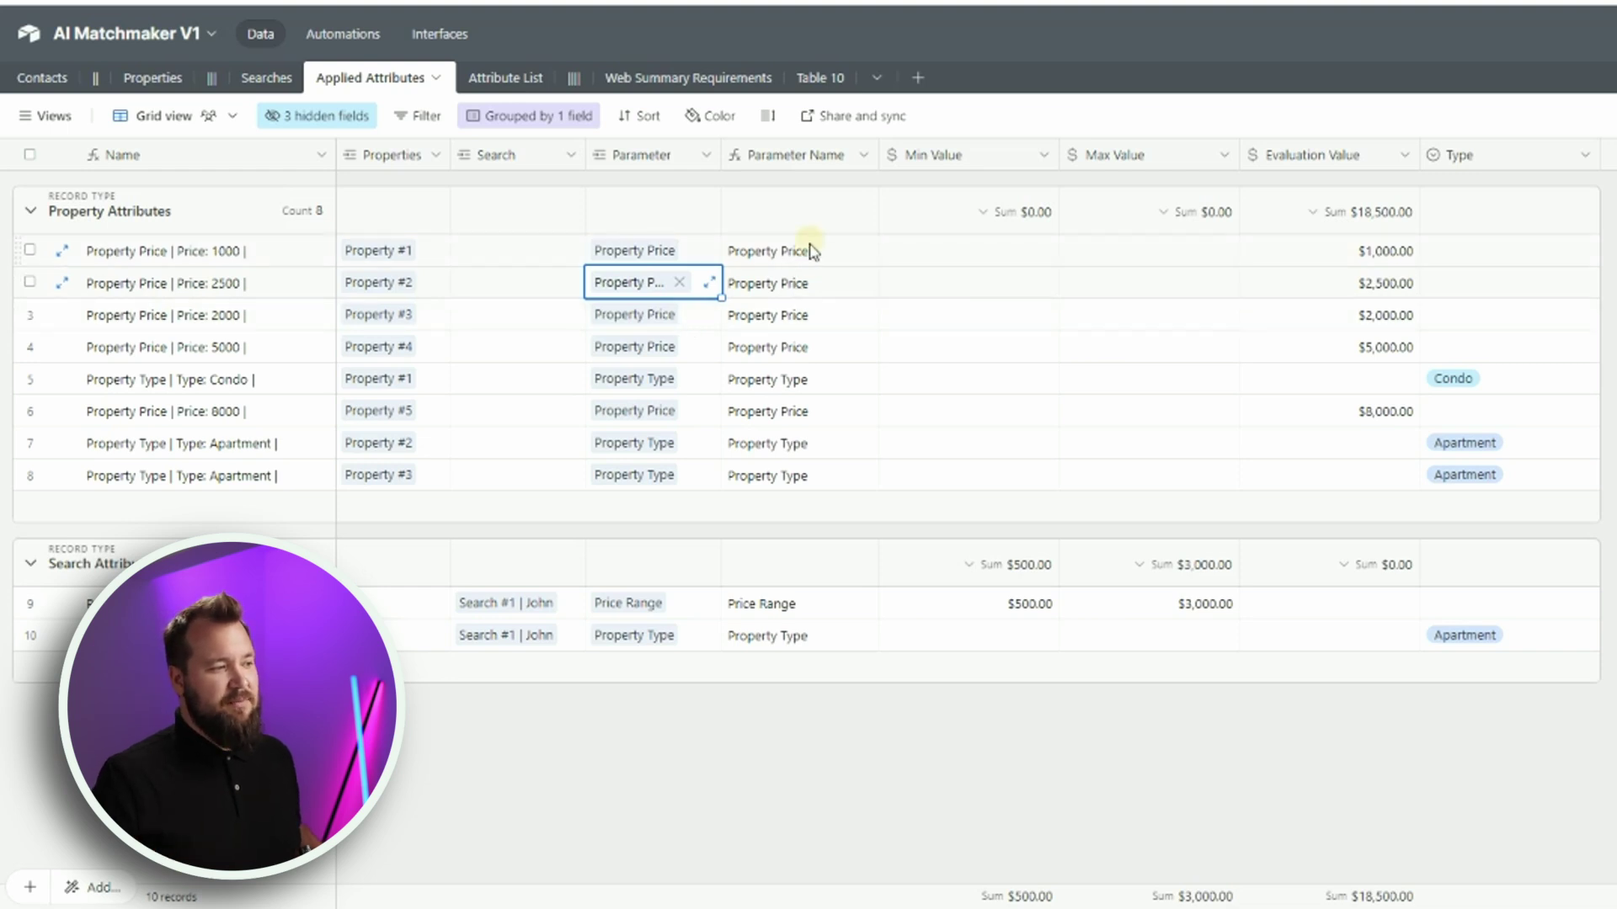
drag(804, 251, 813, 476)
click(922, 775)
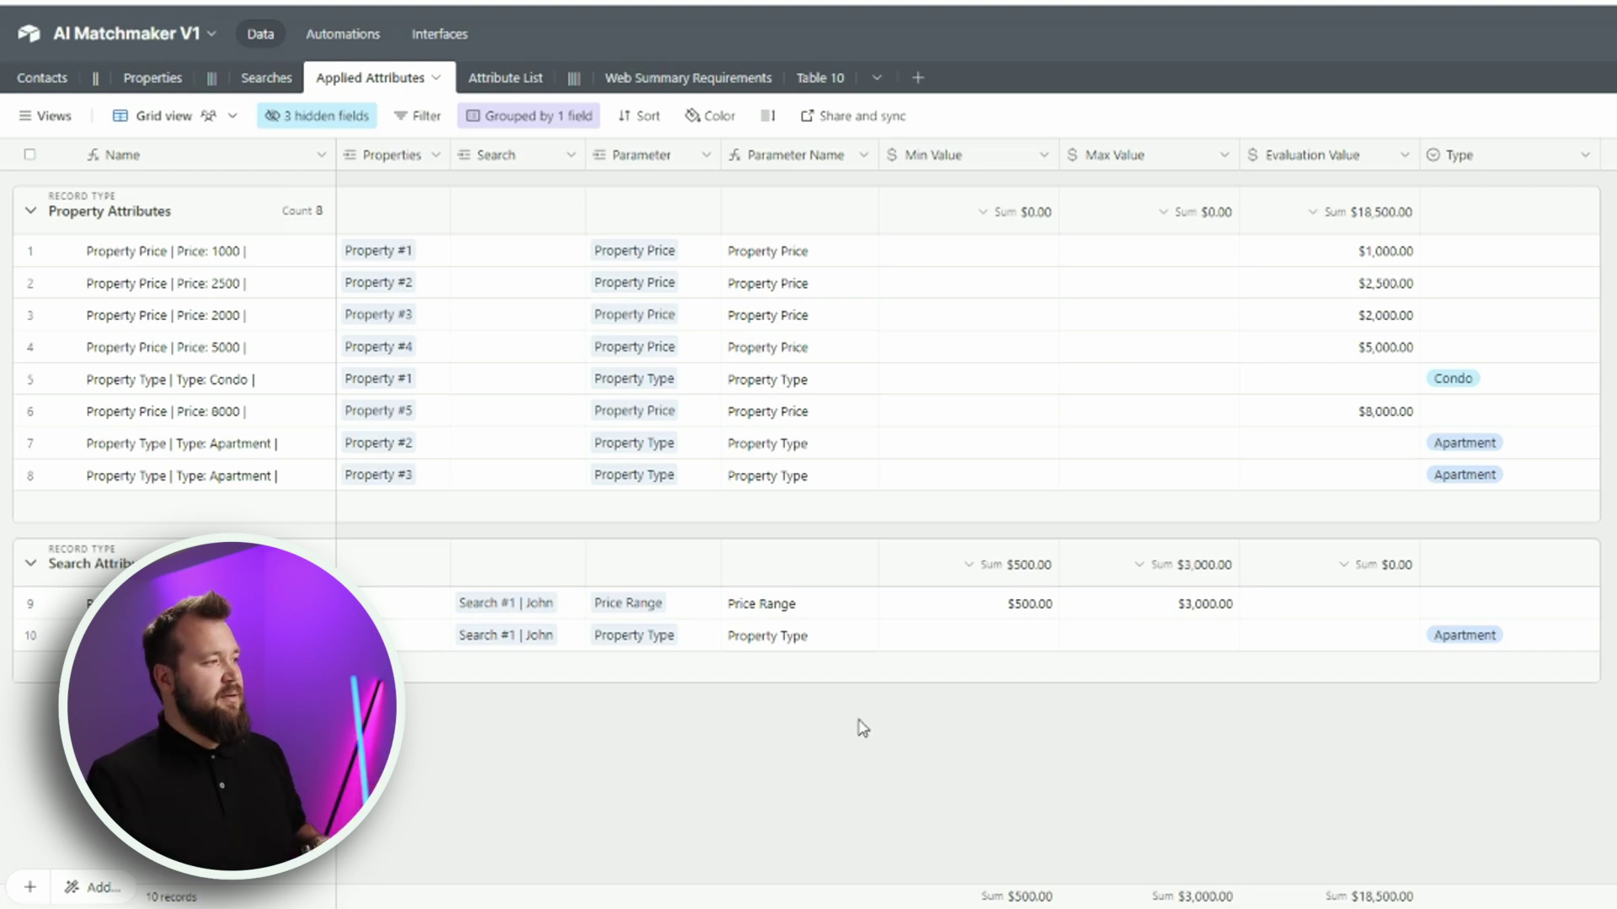
Step: Check the Price Range and Property Type fetch values in Attribute List, then return to Properties
click(514, 82)
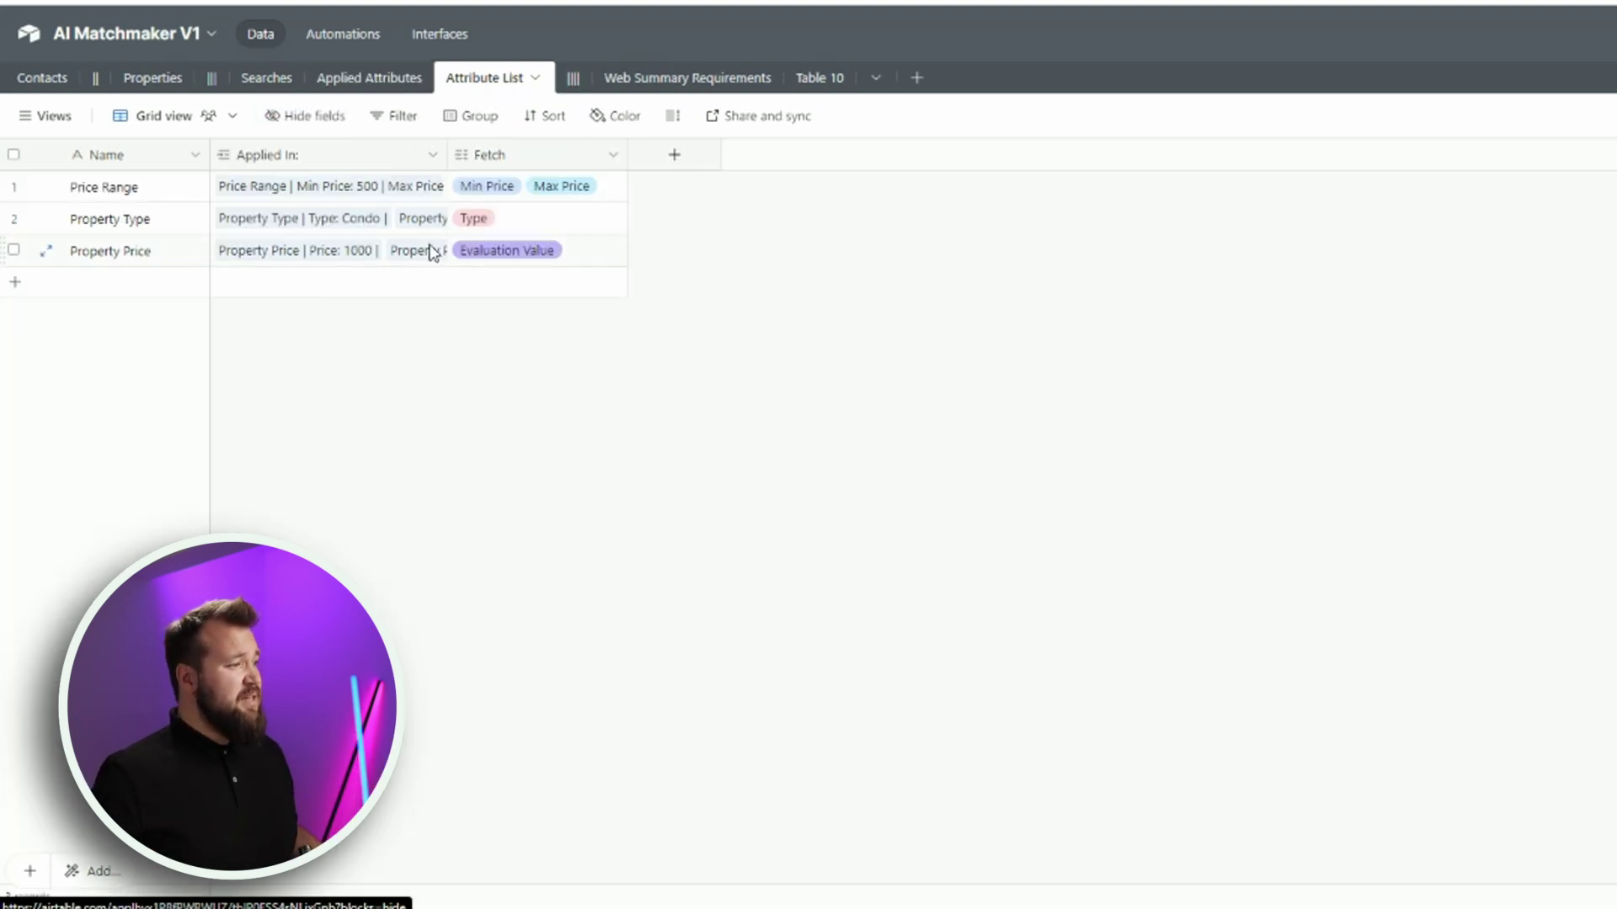
drag(174, 190, 180, 252)
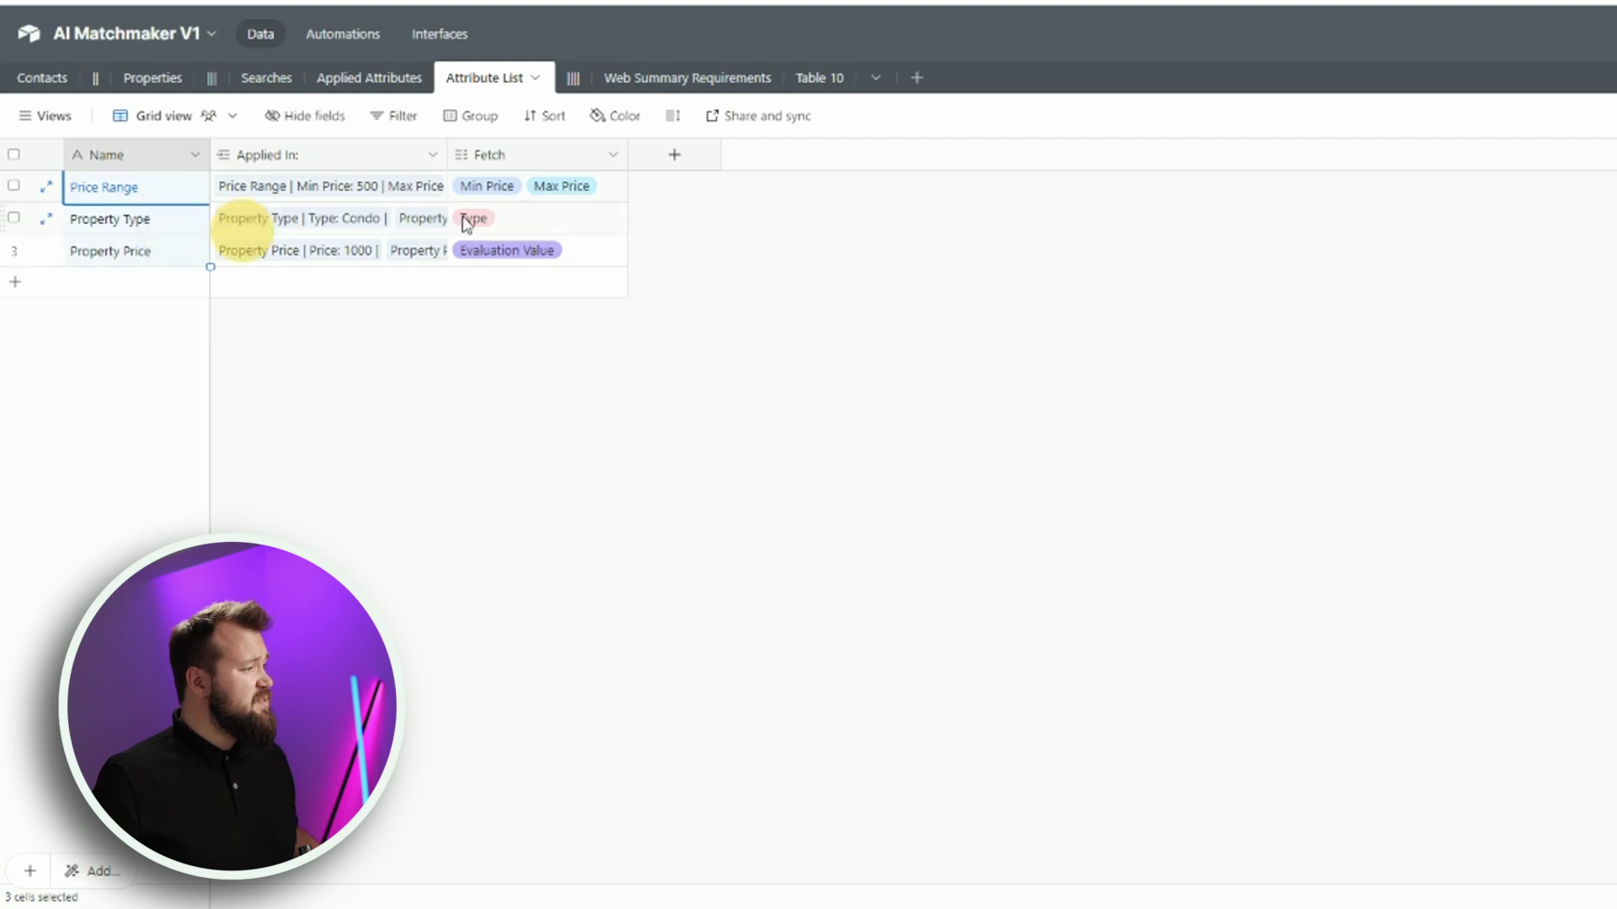
click(596, 196)
click(757, 314)
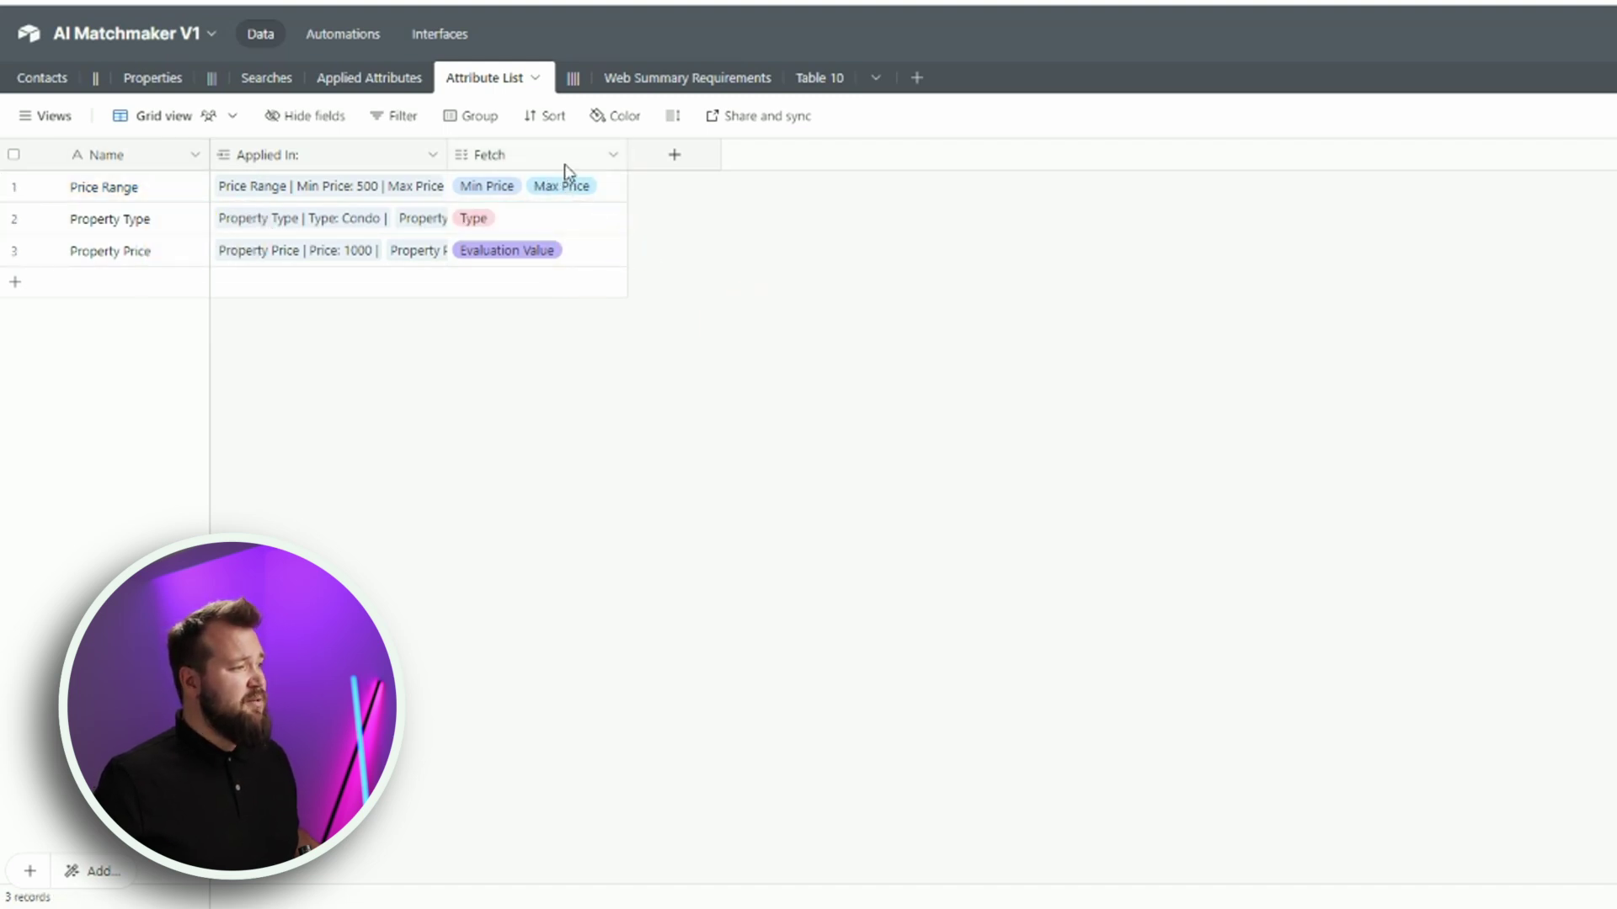
click(369, 78)
click(267, 78)
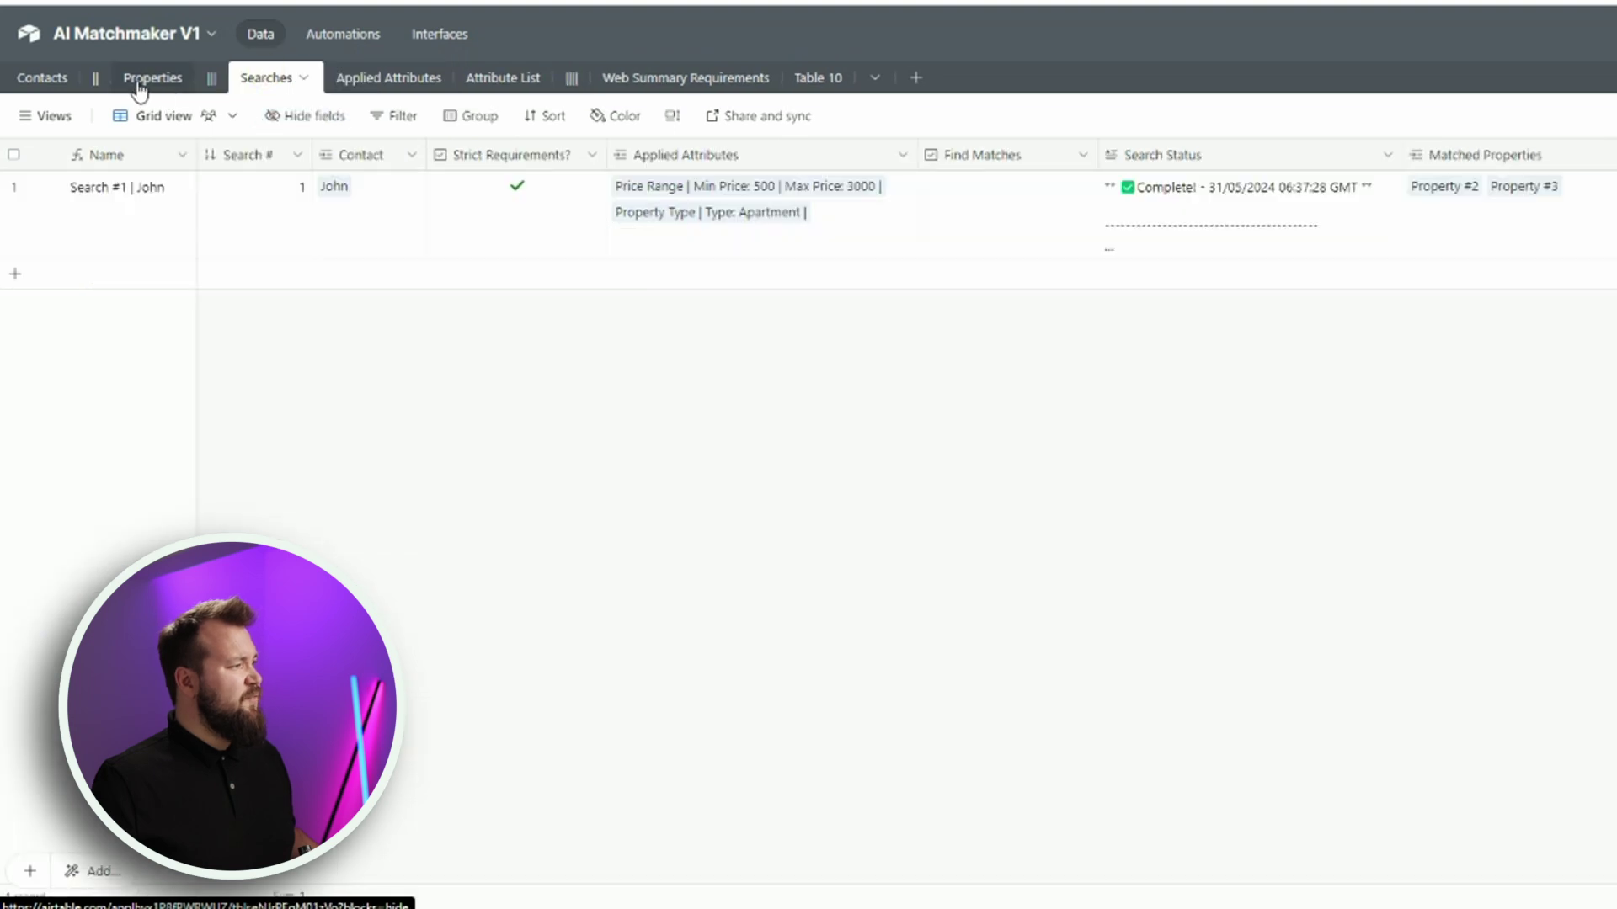
click(140, 84)
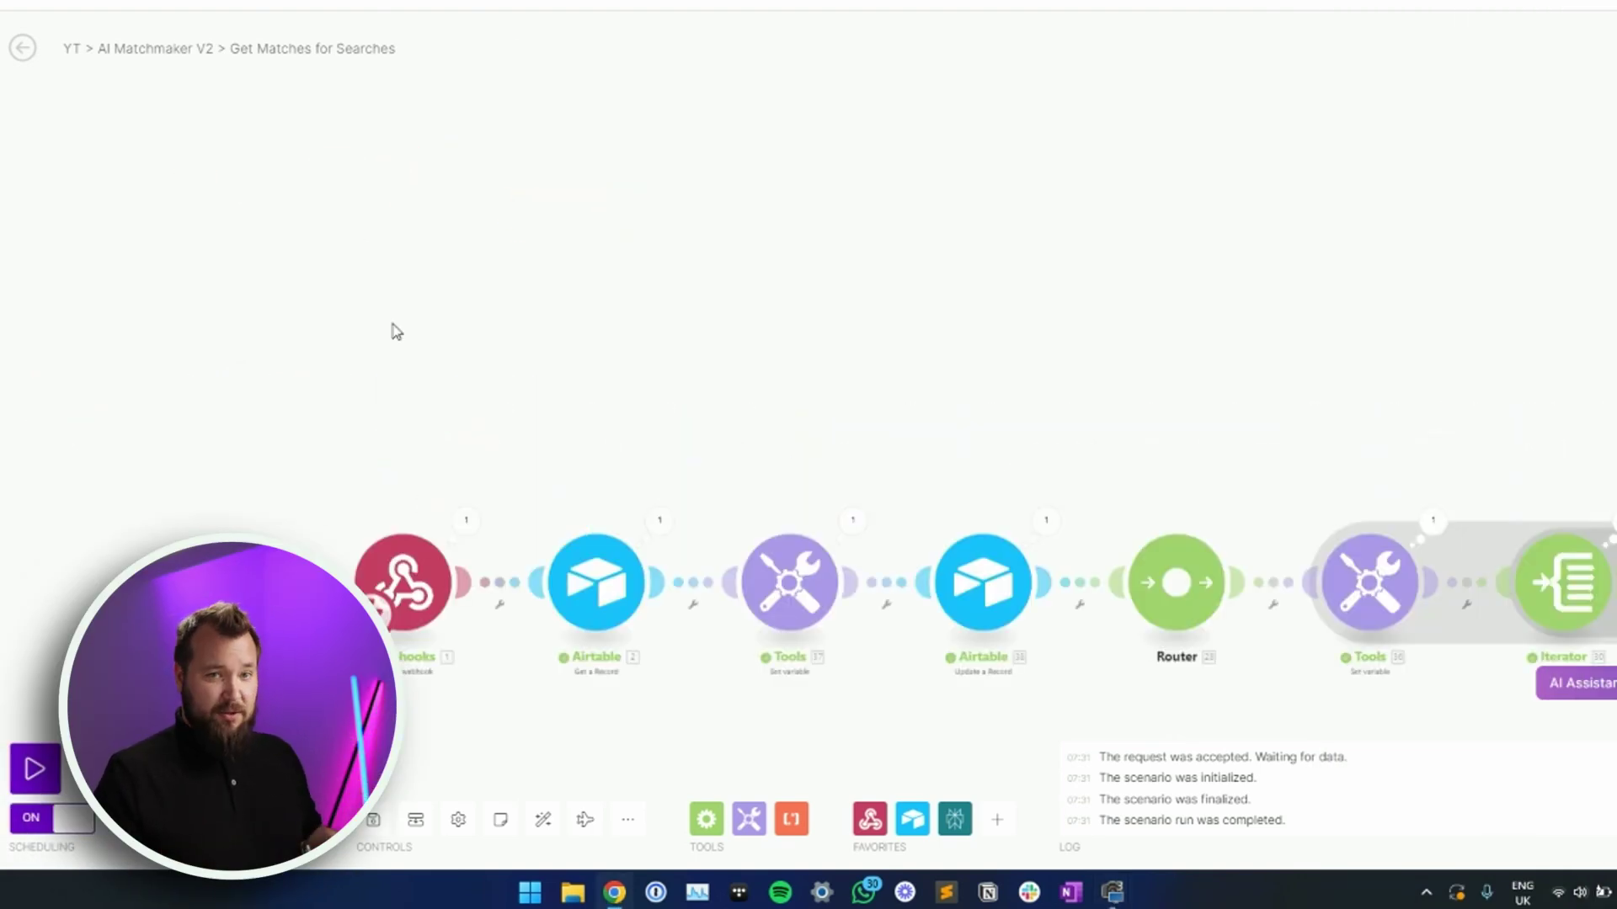
Step: Bring the scenario's module chain into view and open the Webhooks trigger module's settings
drag(396, 332, 433, 188)
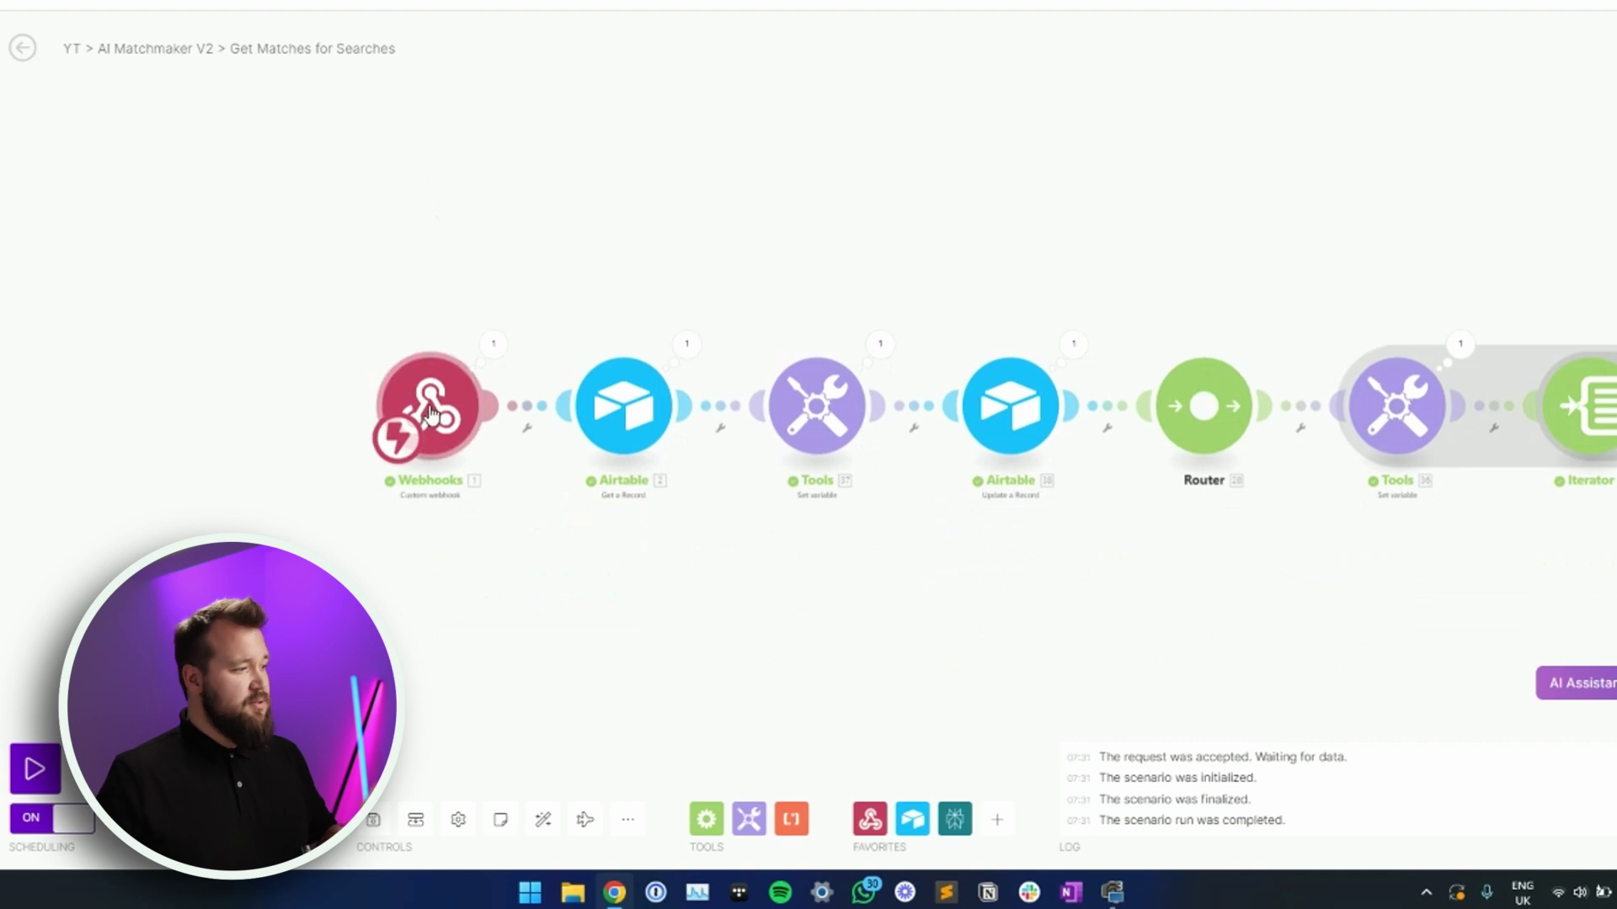
scroll(451, 396, up, 2)
click(453, 392)
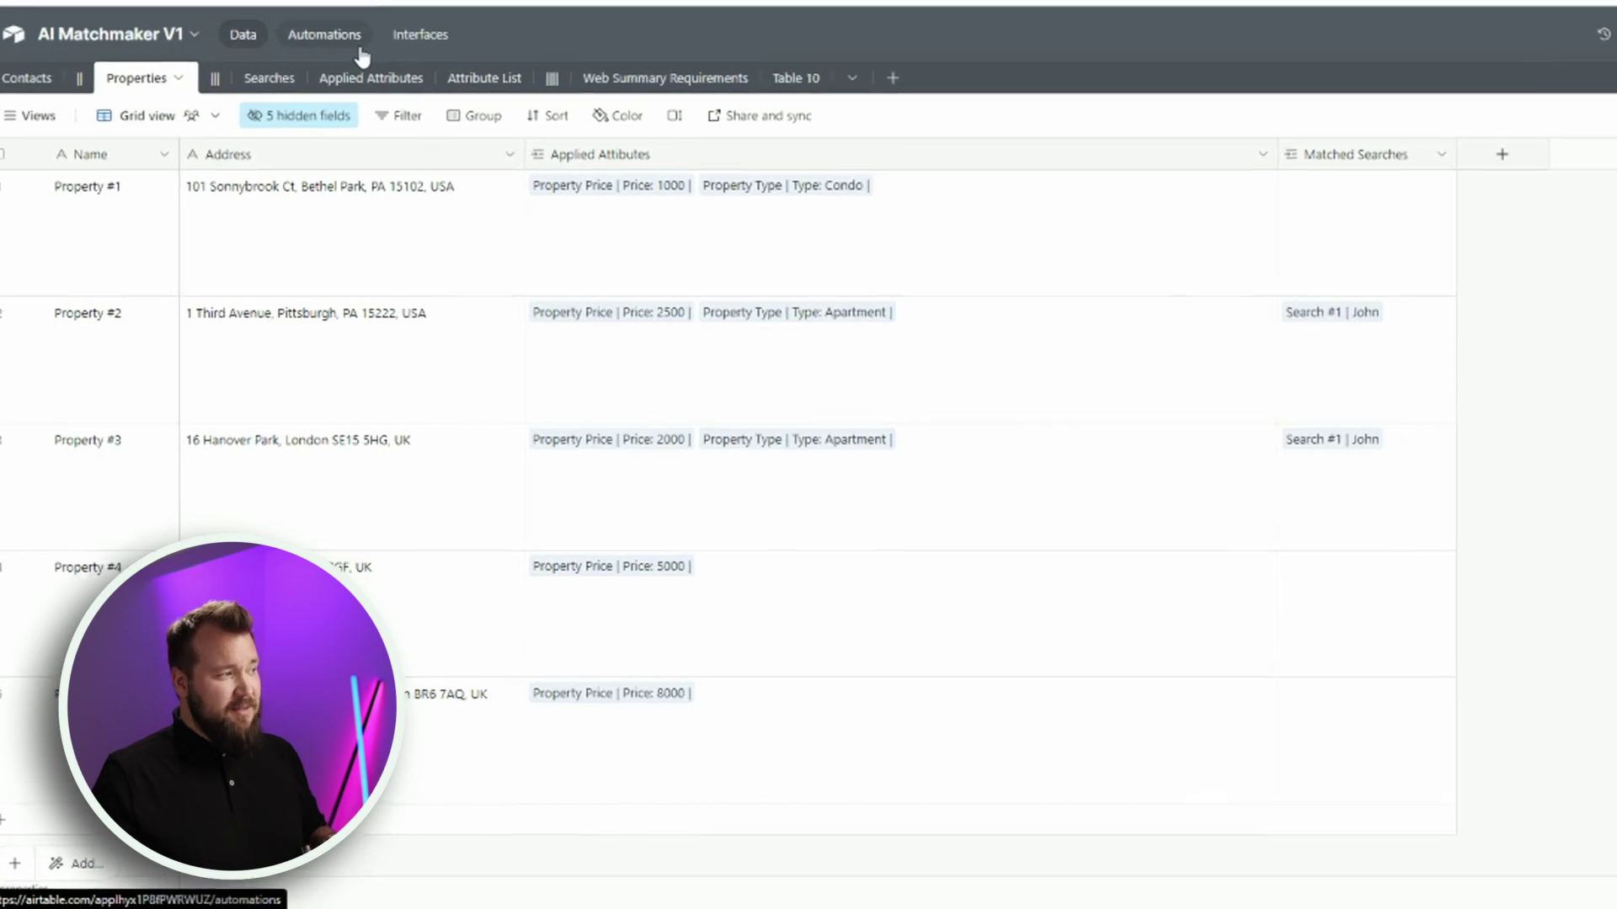
Step: Open the V2 Get Matches for Searches automation, review its trigger, and edit its script code
click(373, 38)
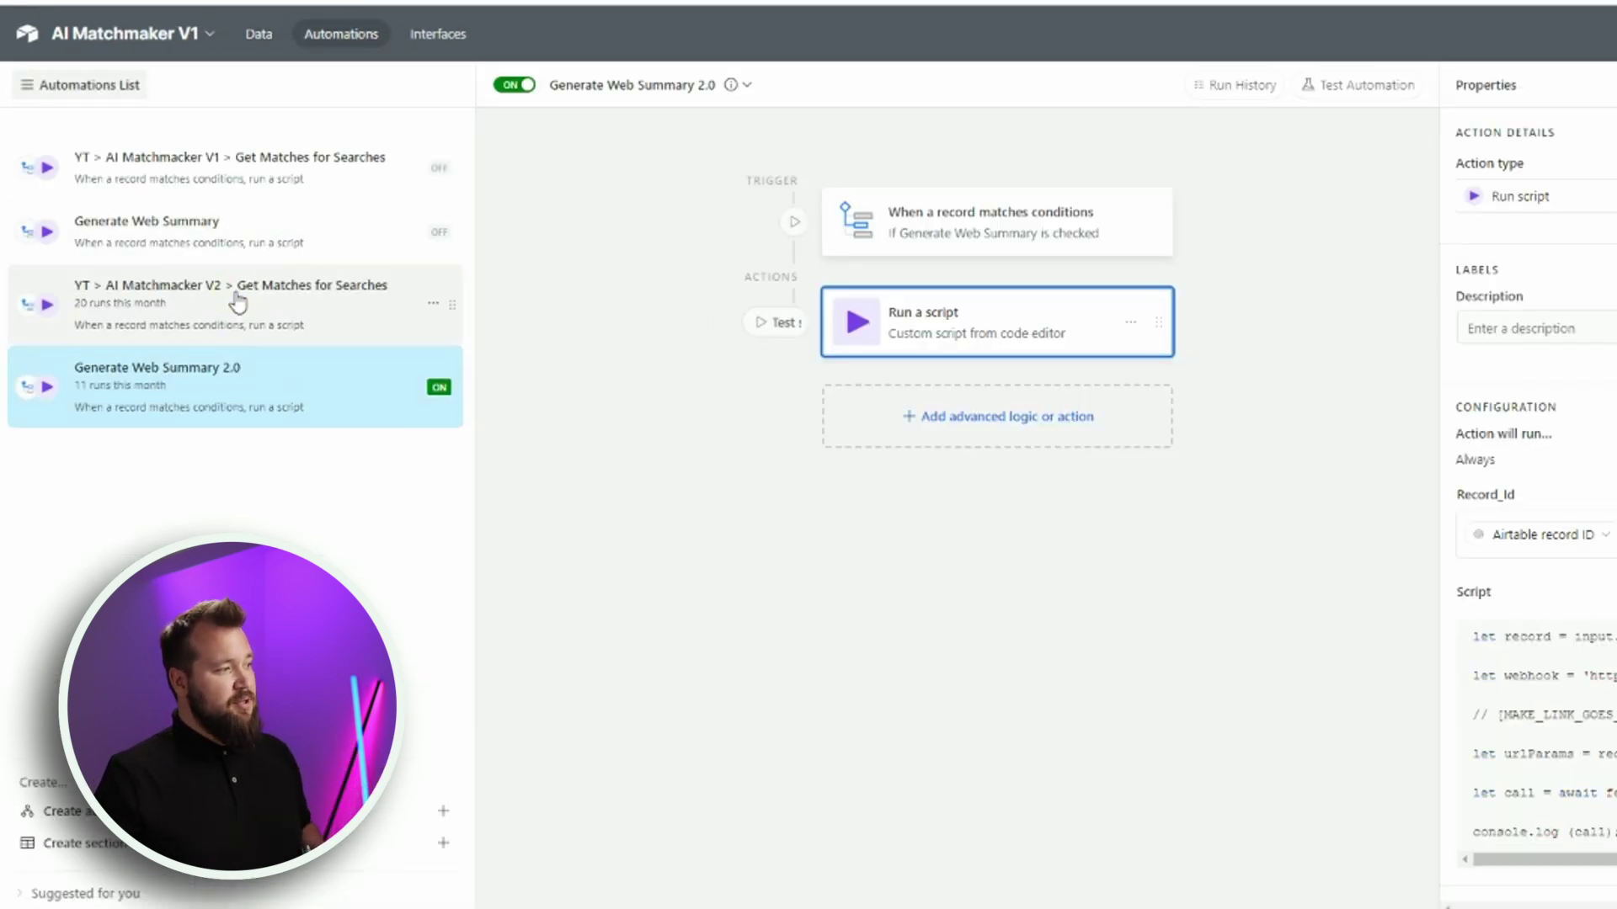
click(235, 301)
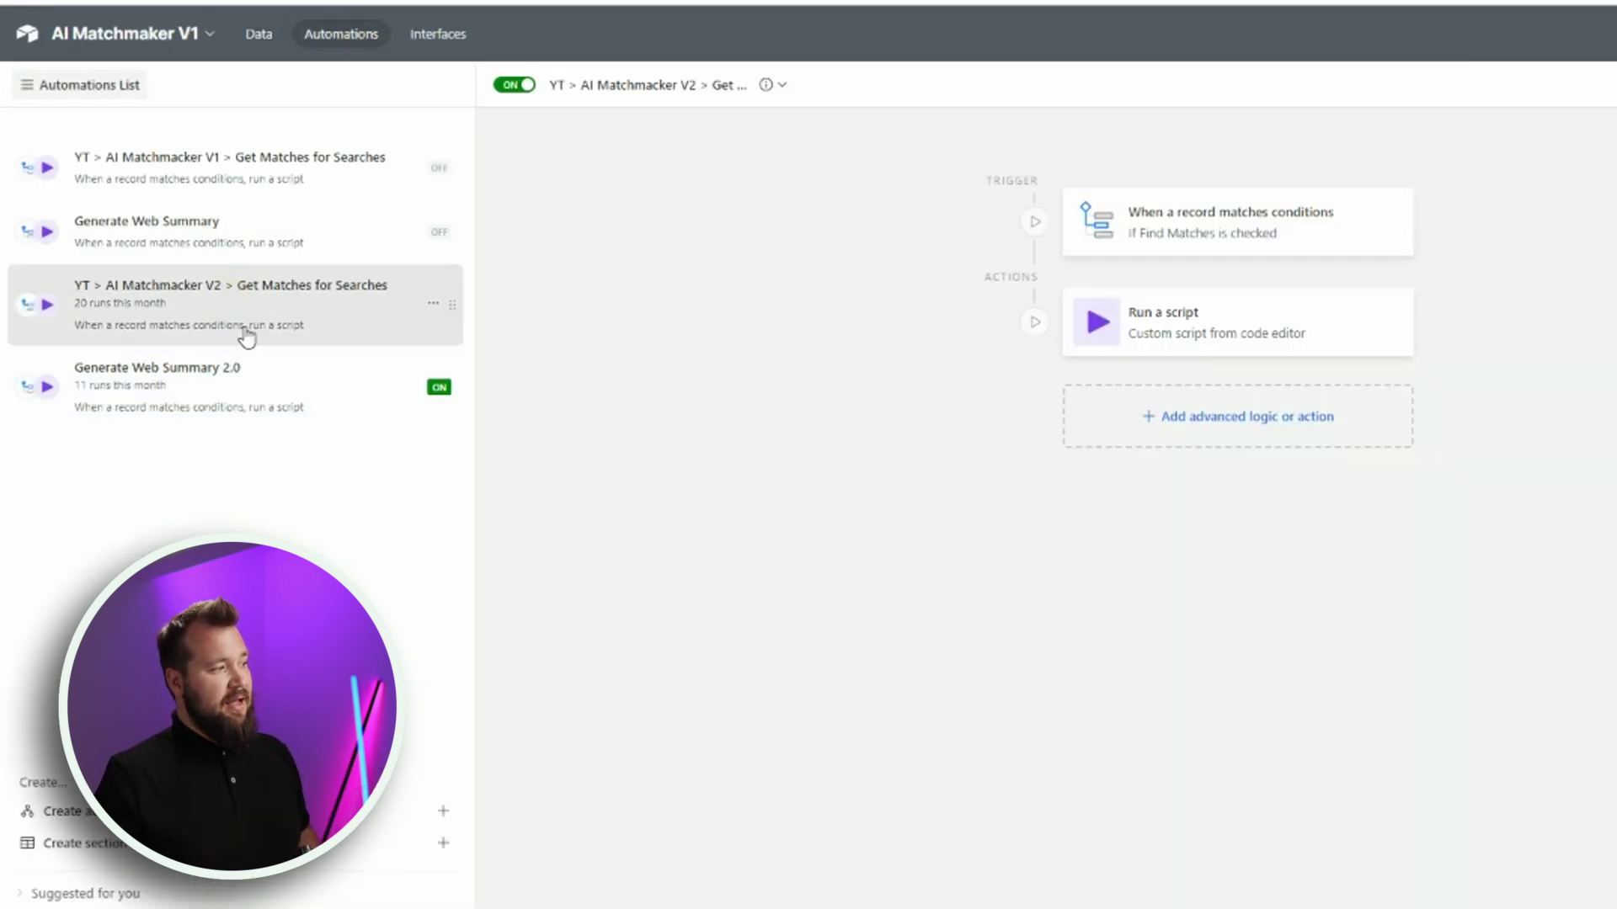
click(1188, 229)
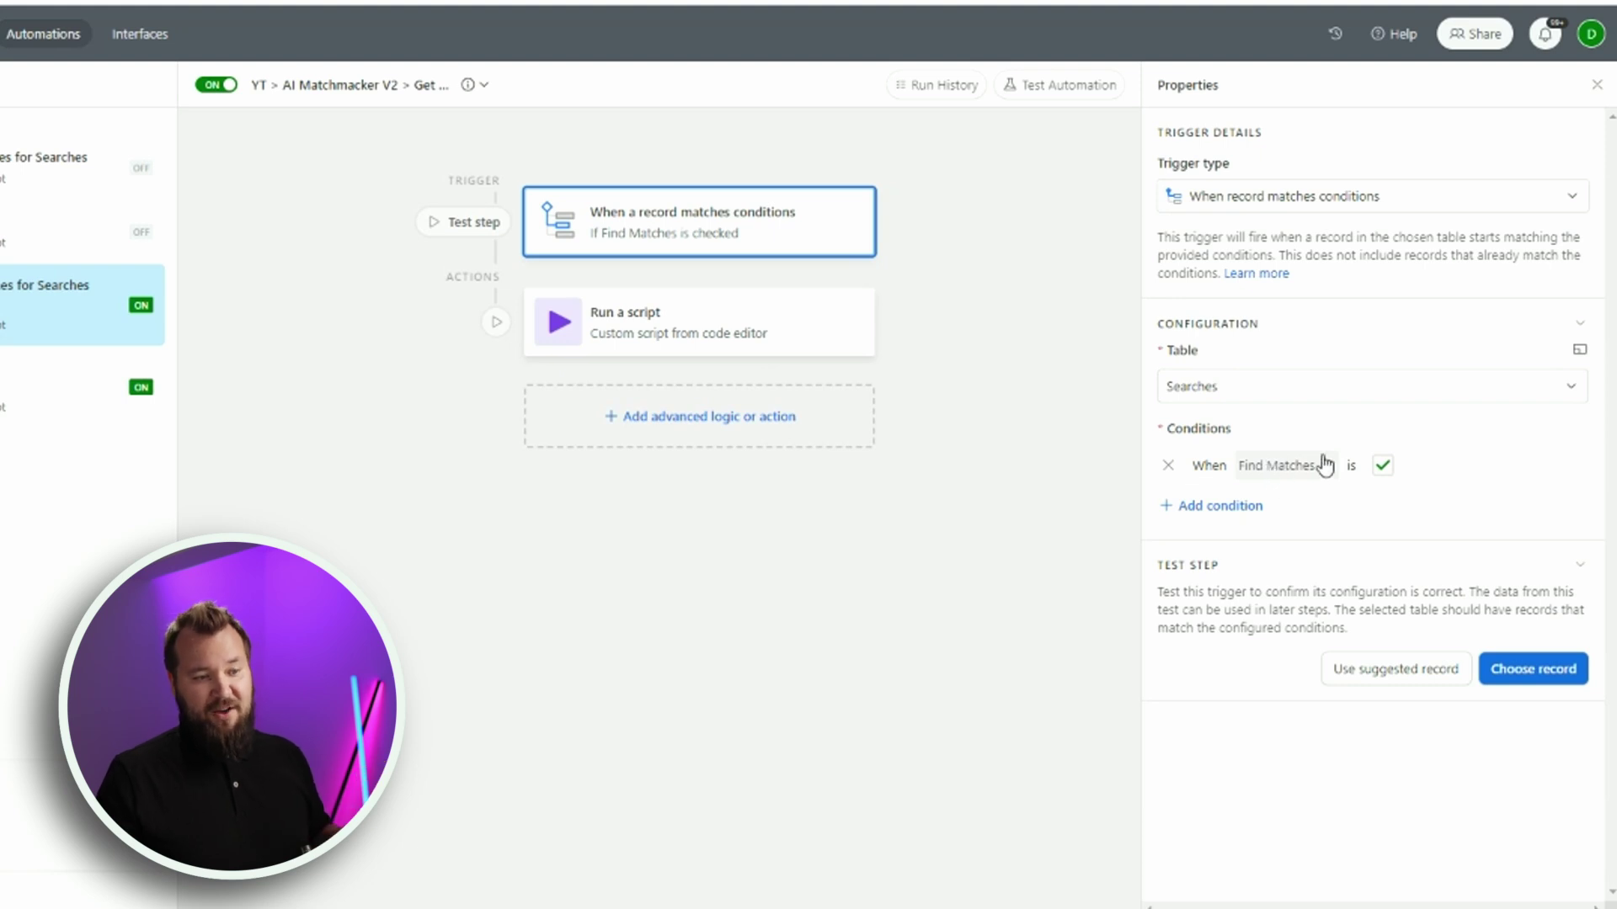
click(770, 328)
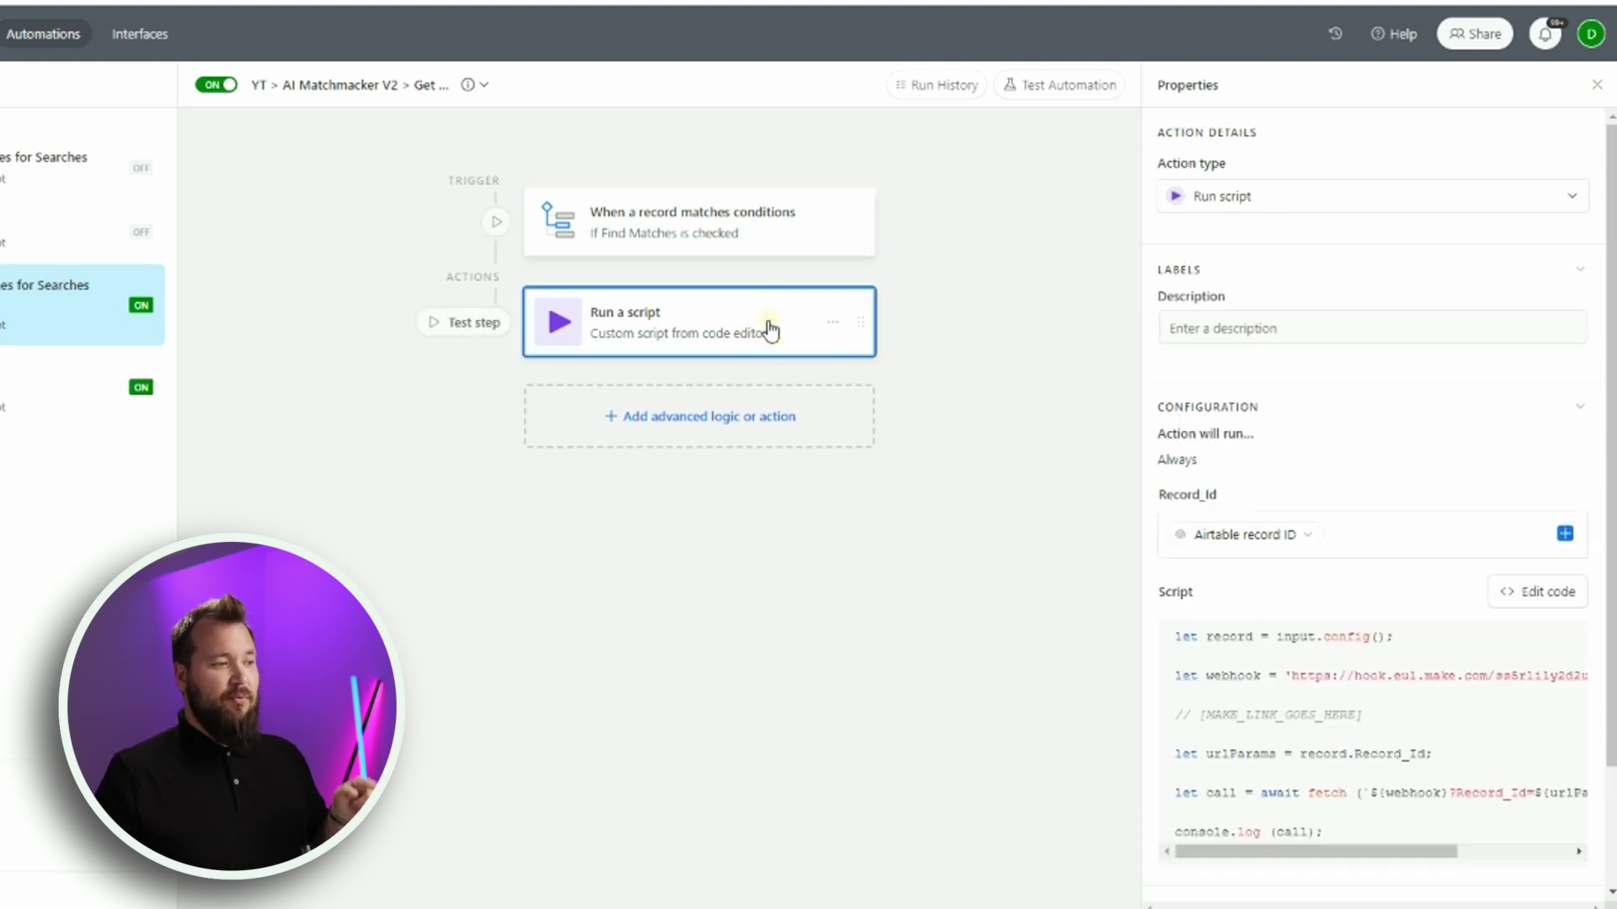
click(1538, 598)
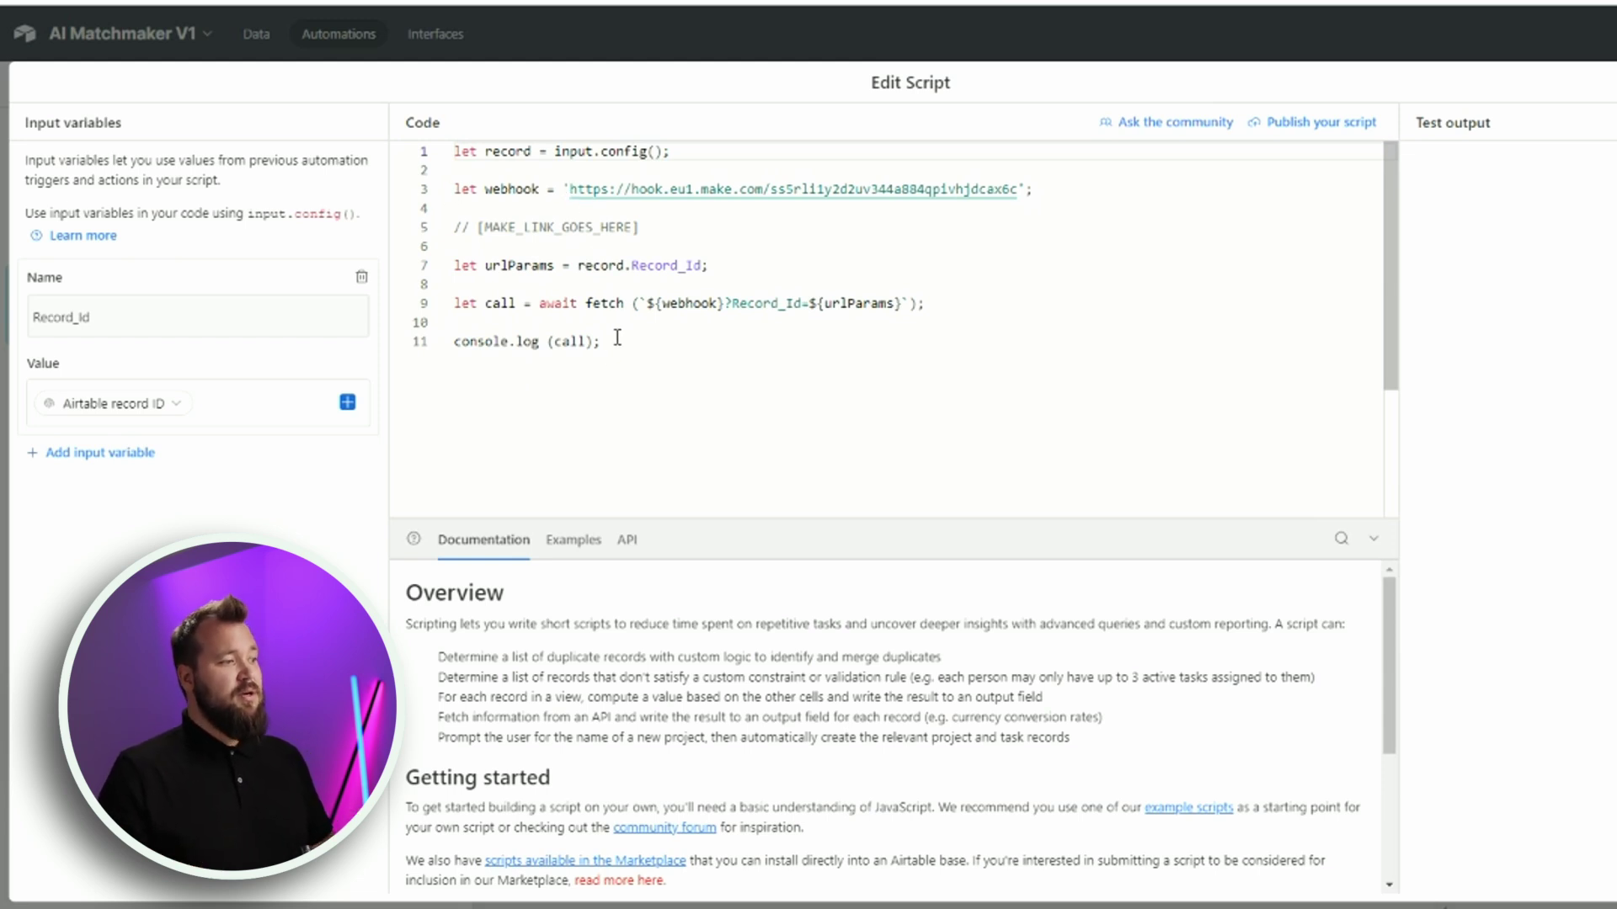
Step: Highlight the whole script and the webhook URL on line 3 to review them
drag(617, 337, 371, 144)
click(764, 258)
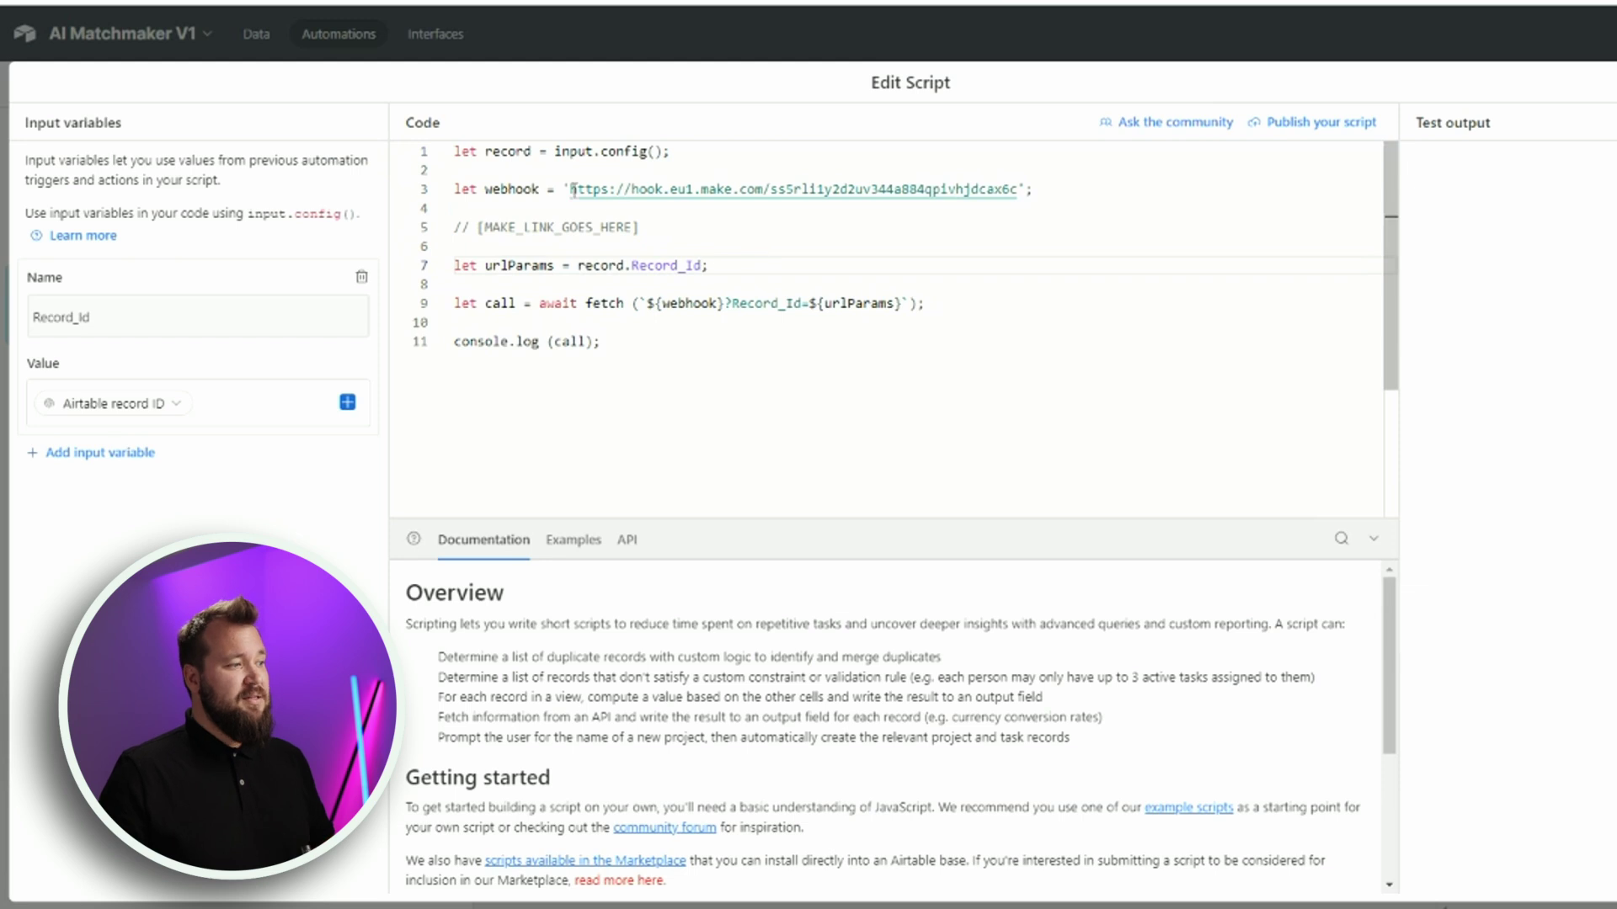
drag(572, 188, 1017, 191)
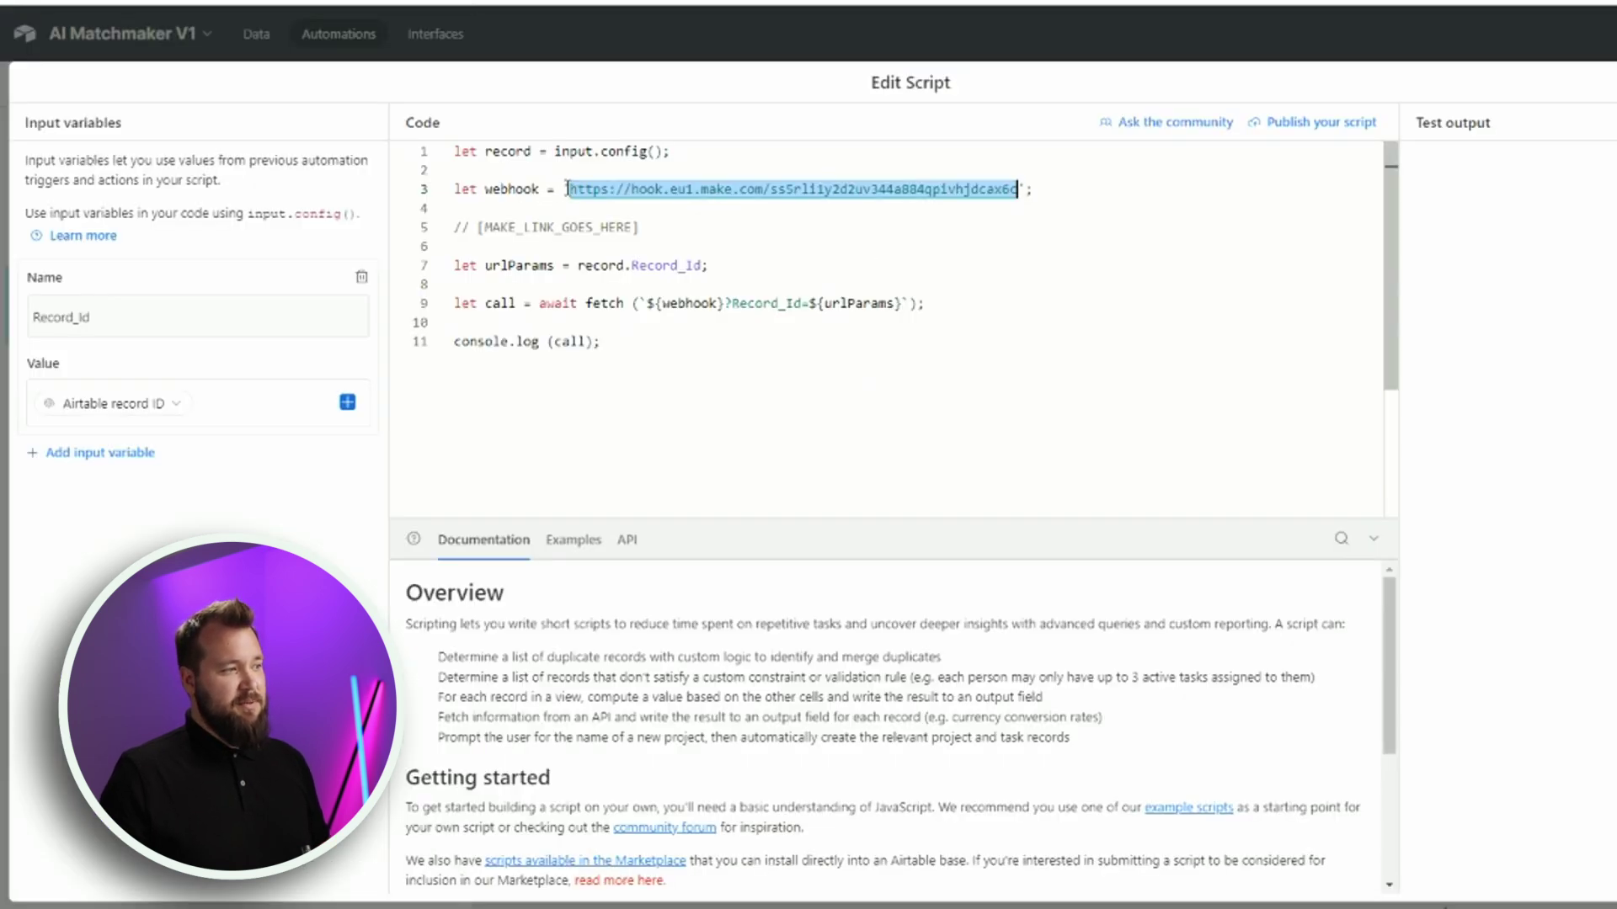
click(1022, 202)
Step: Review the Record_Id input variable and its value, then close the editor and return to Properties
click(122, 313)
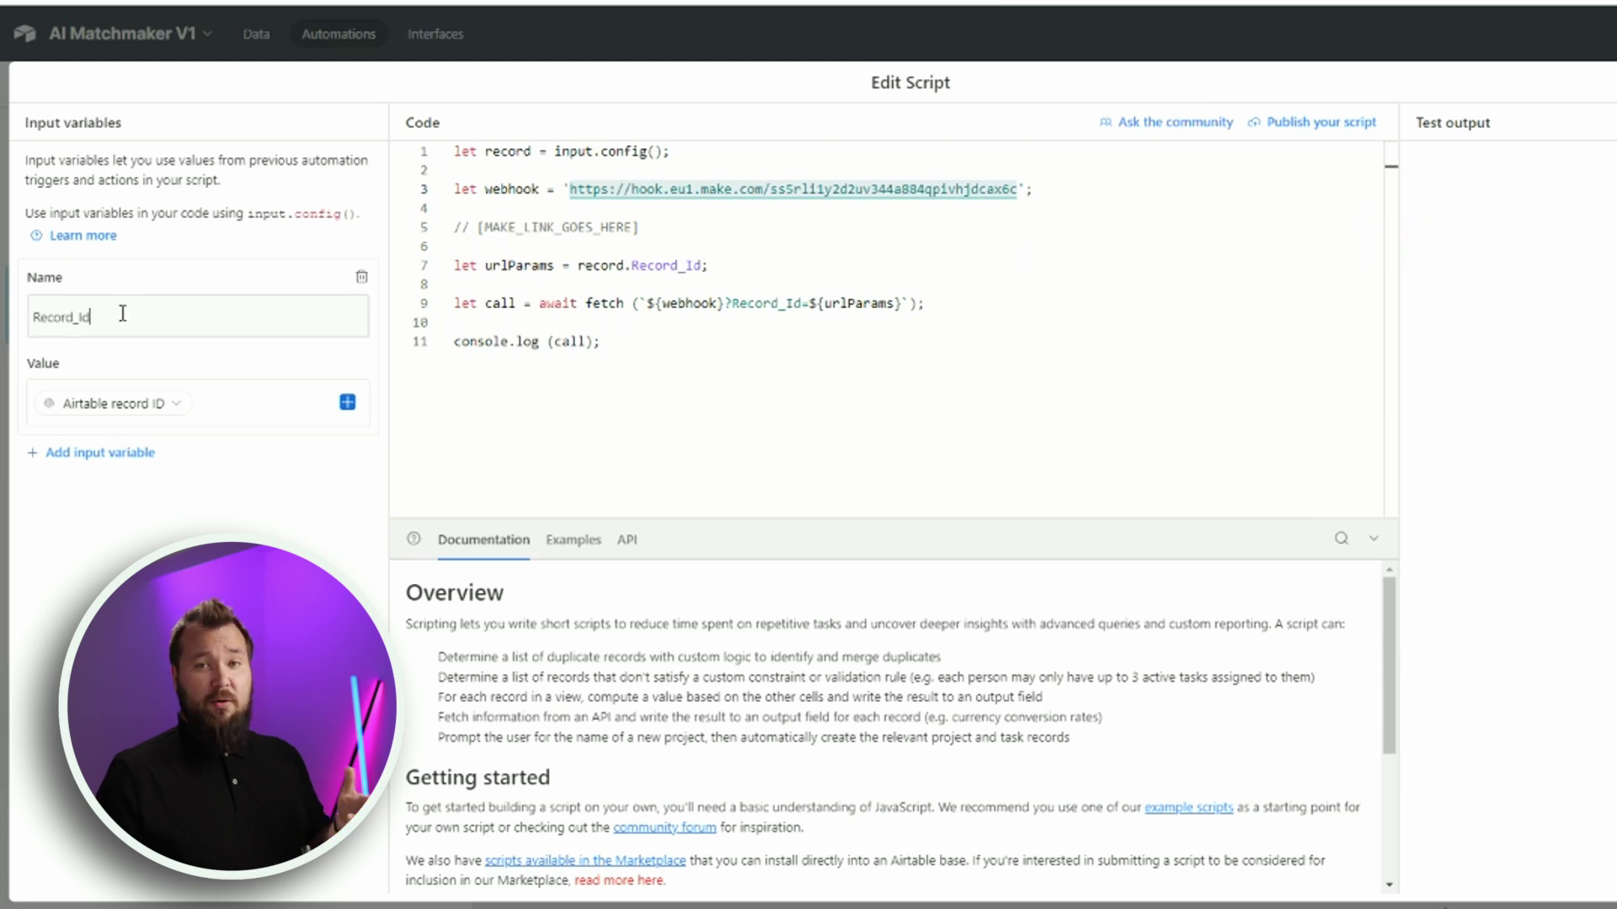
drag(91, 317, 33, 317)
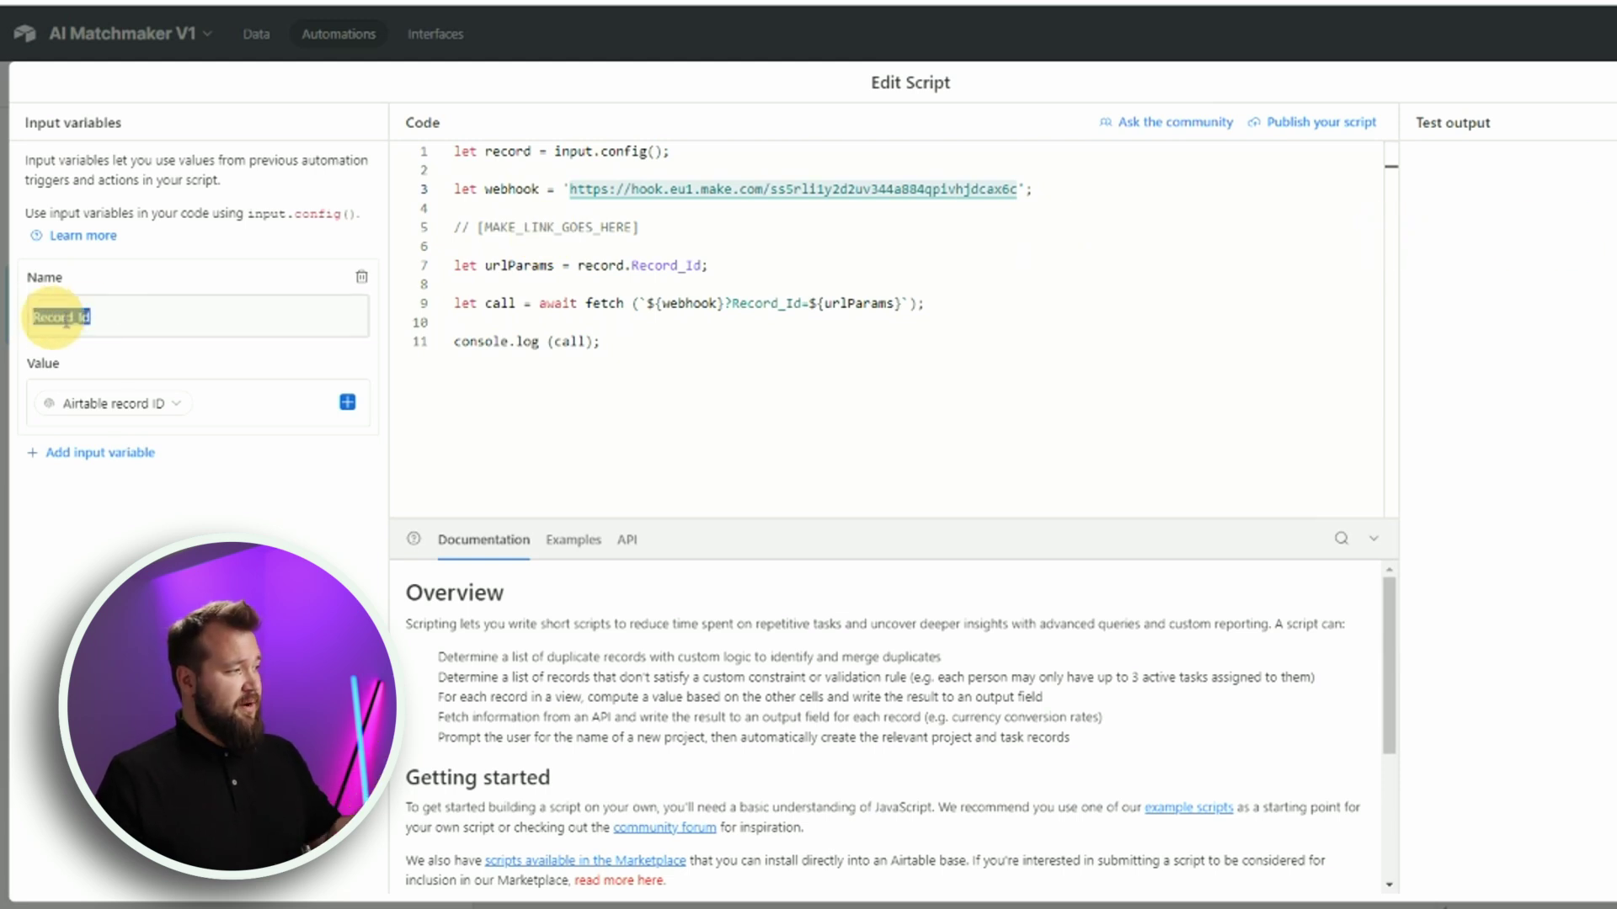
click(74, 317)
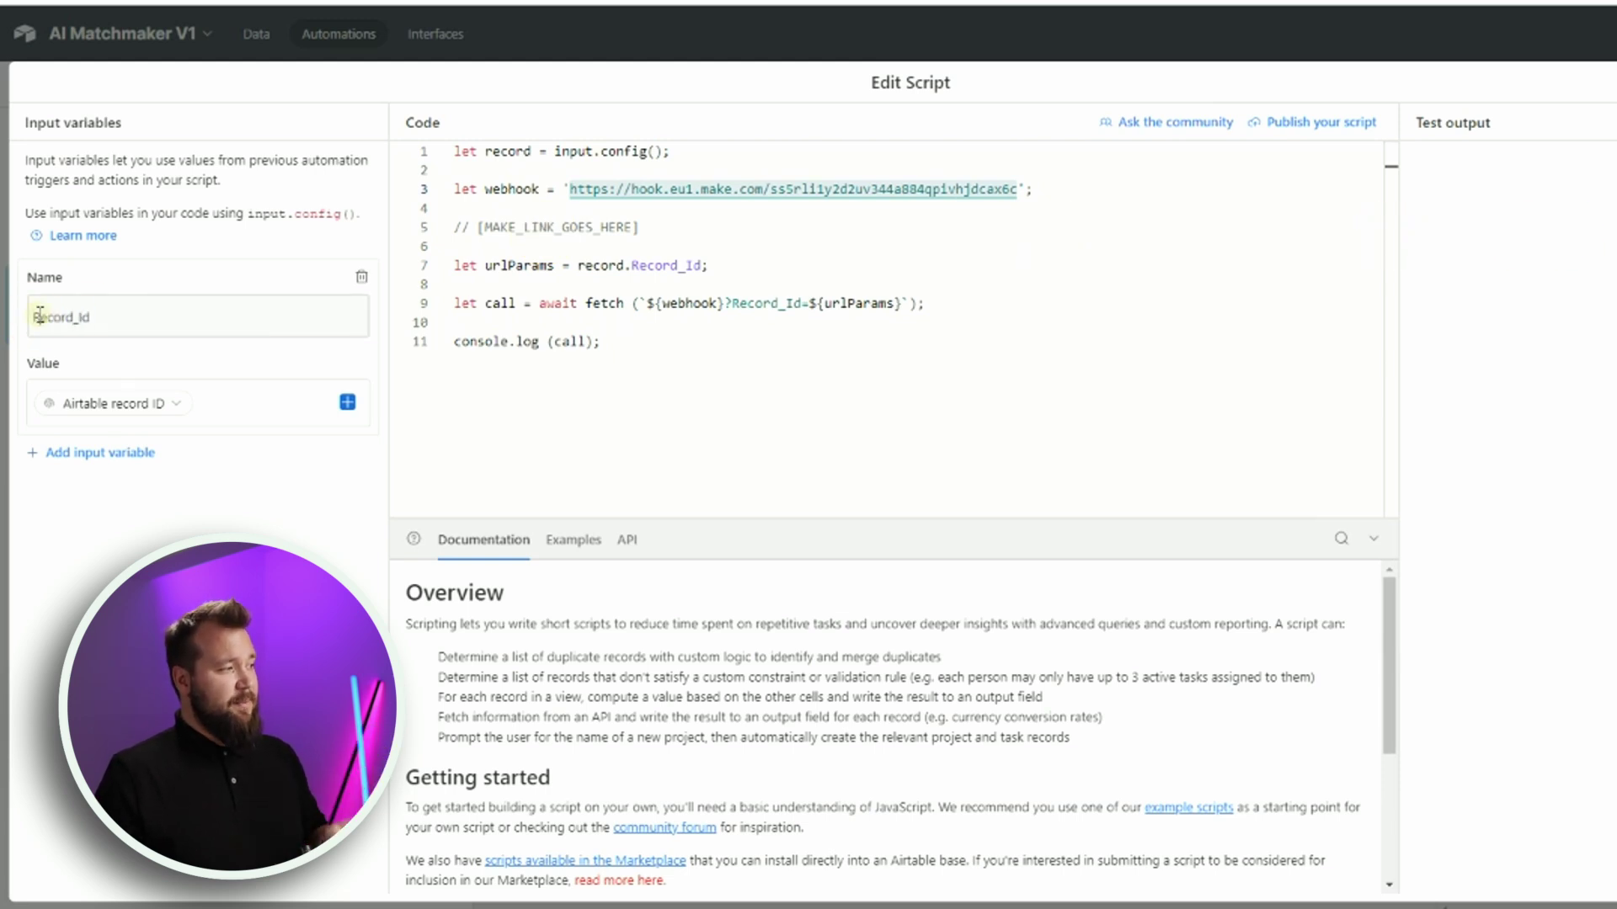
click(39, 315)
click(79, 319)
click(80, 319)
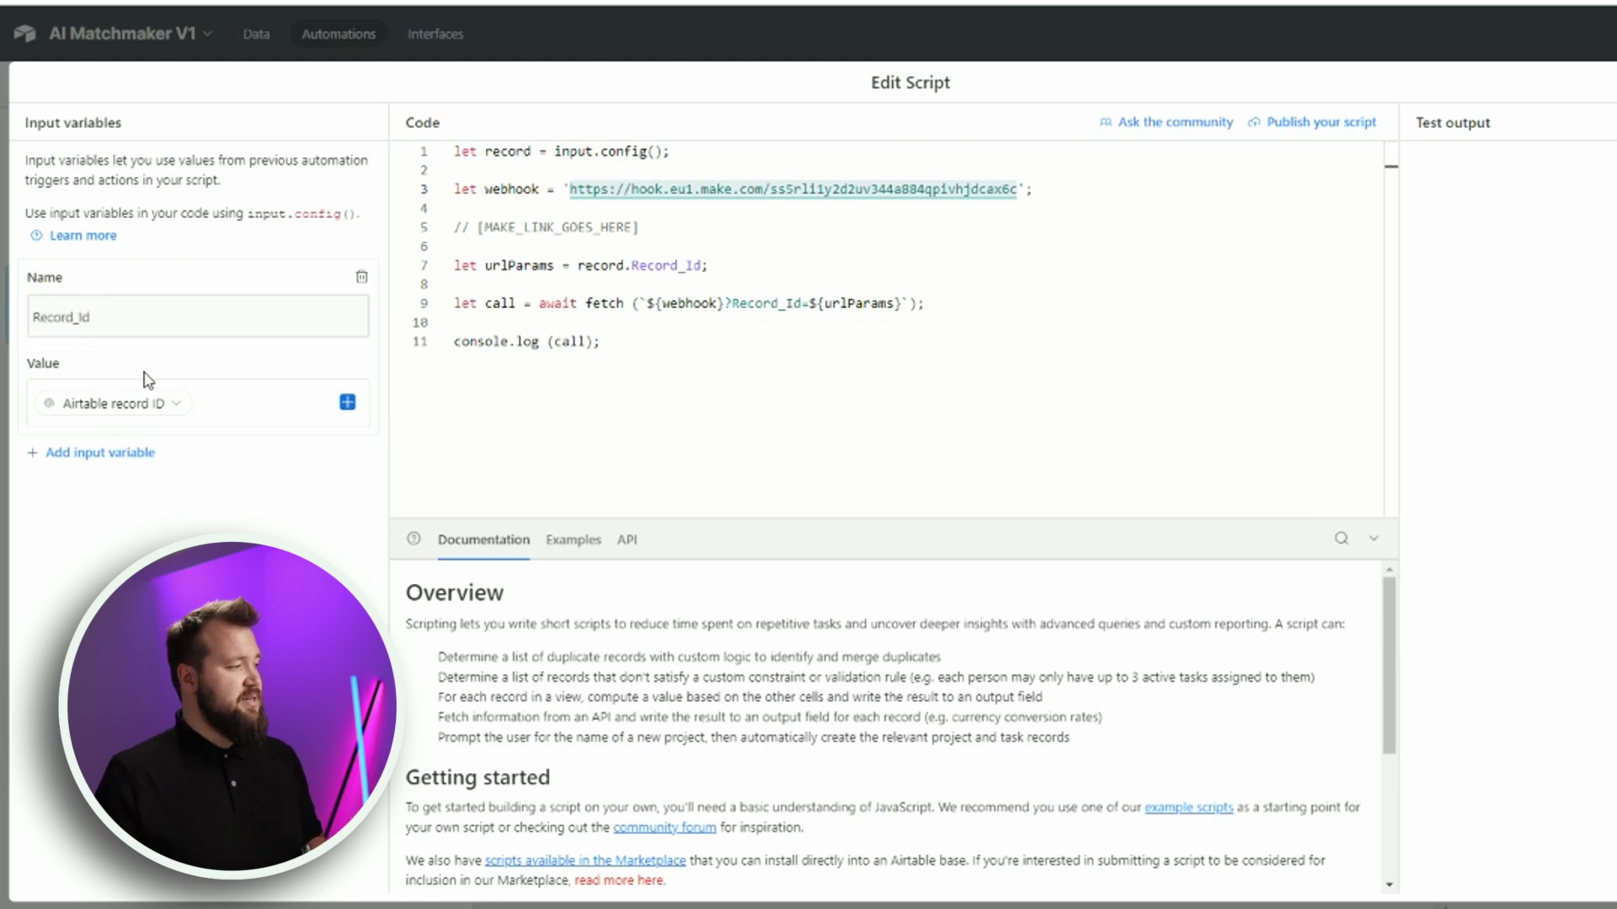
click(223, 404)
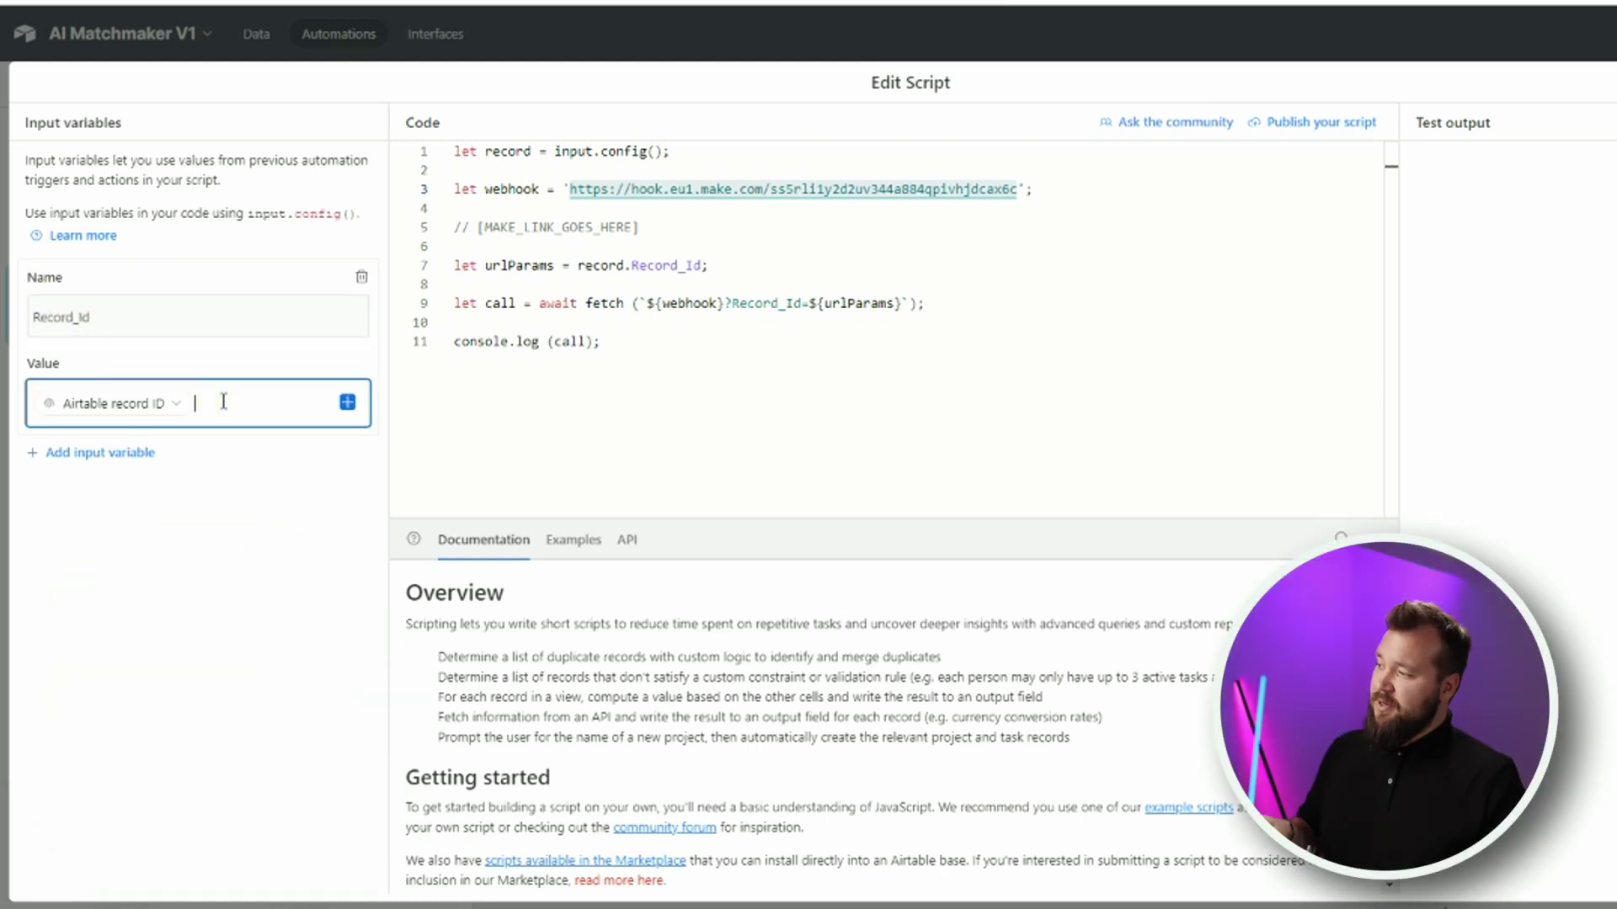
click(347, 403)
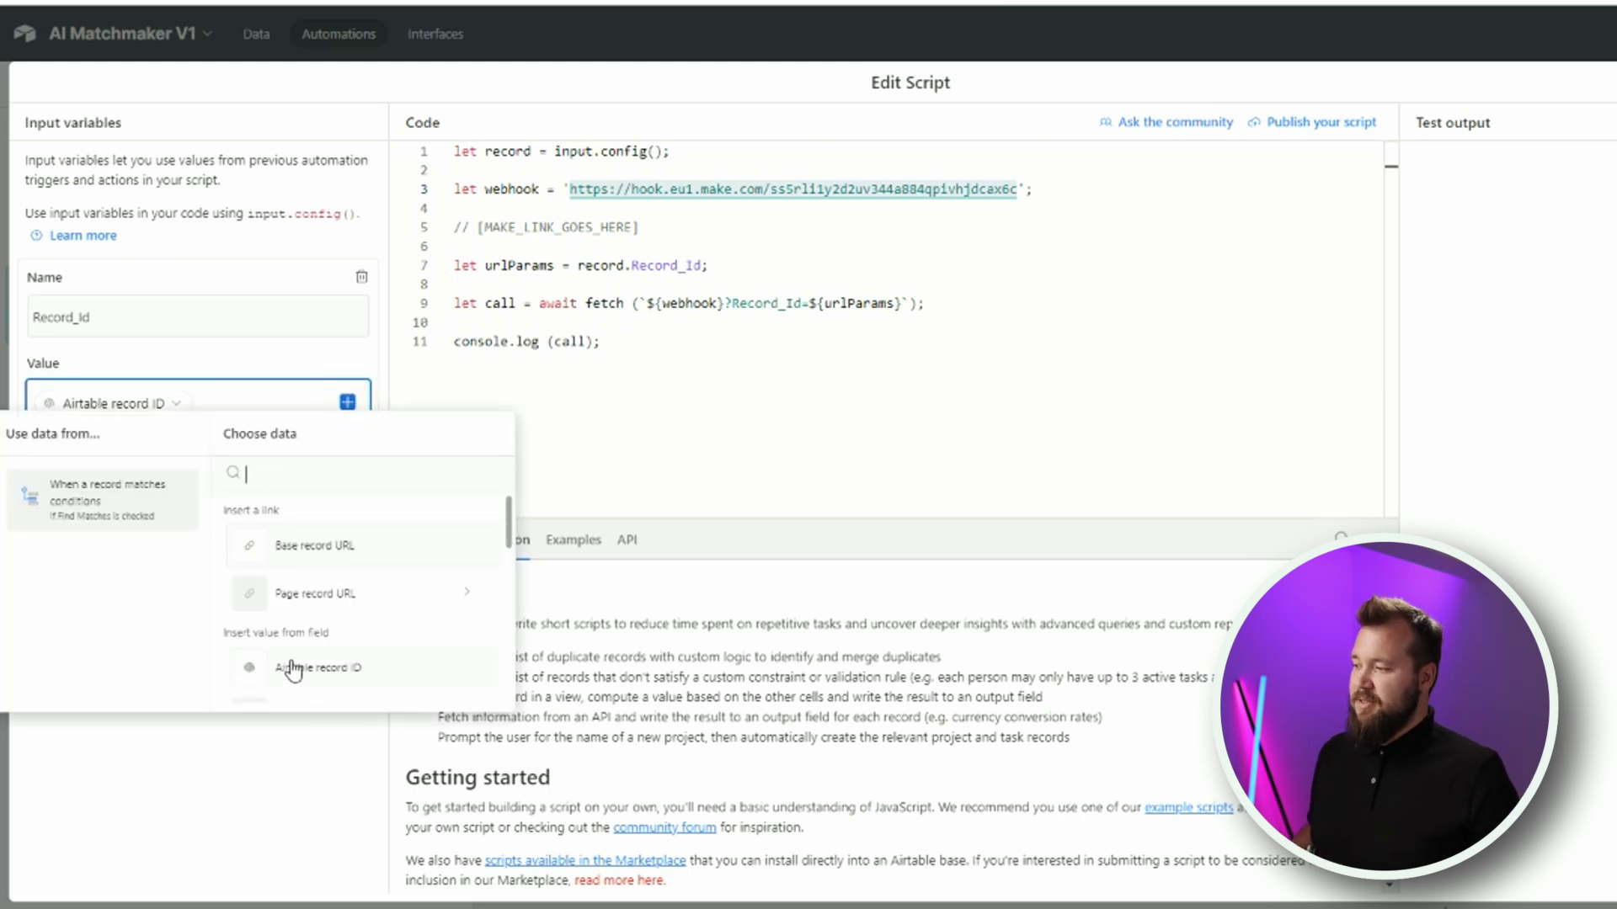
click(221, 772)
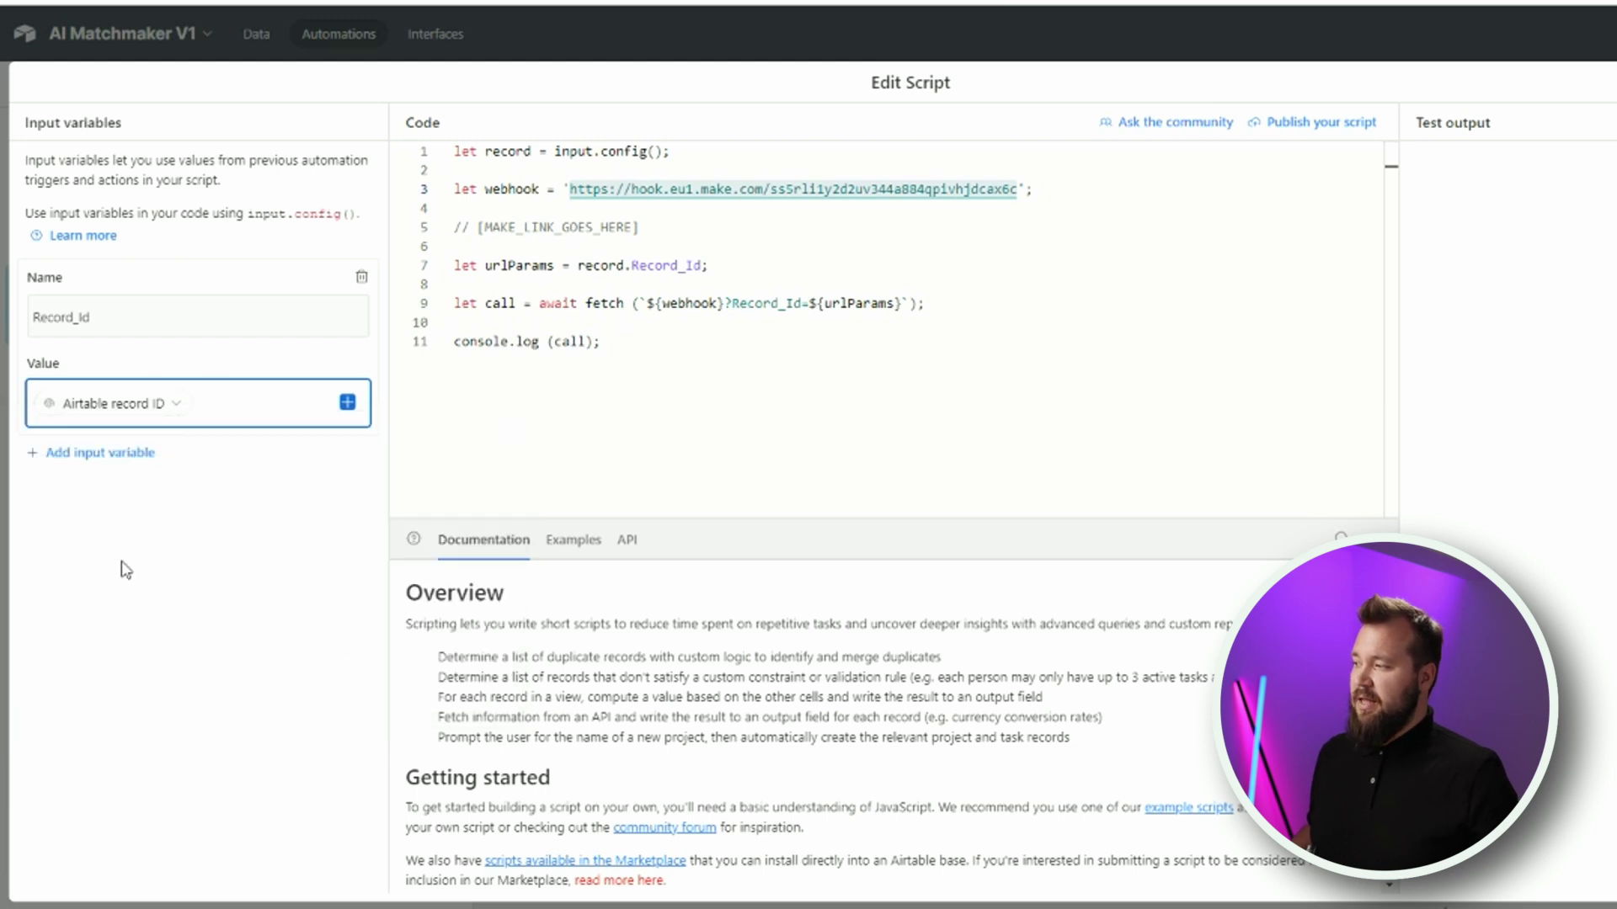
key(Escape)
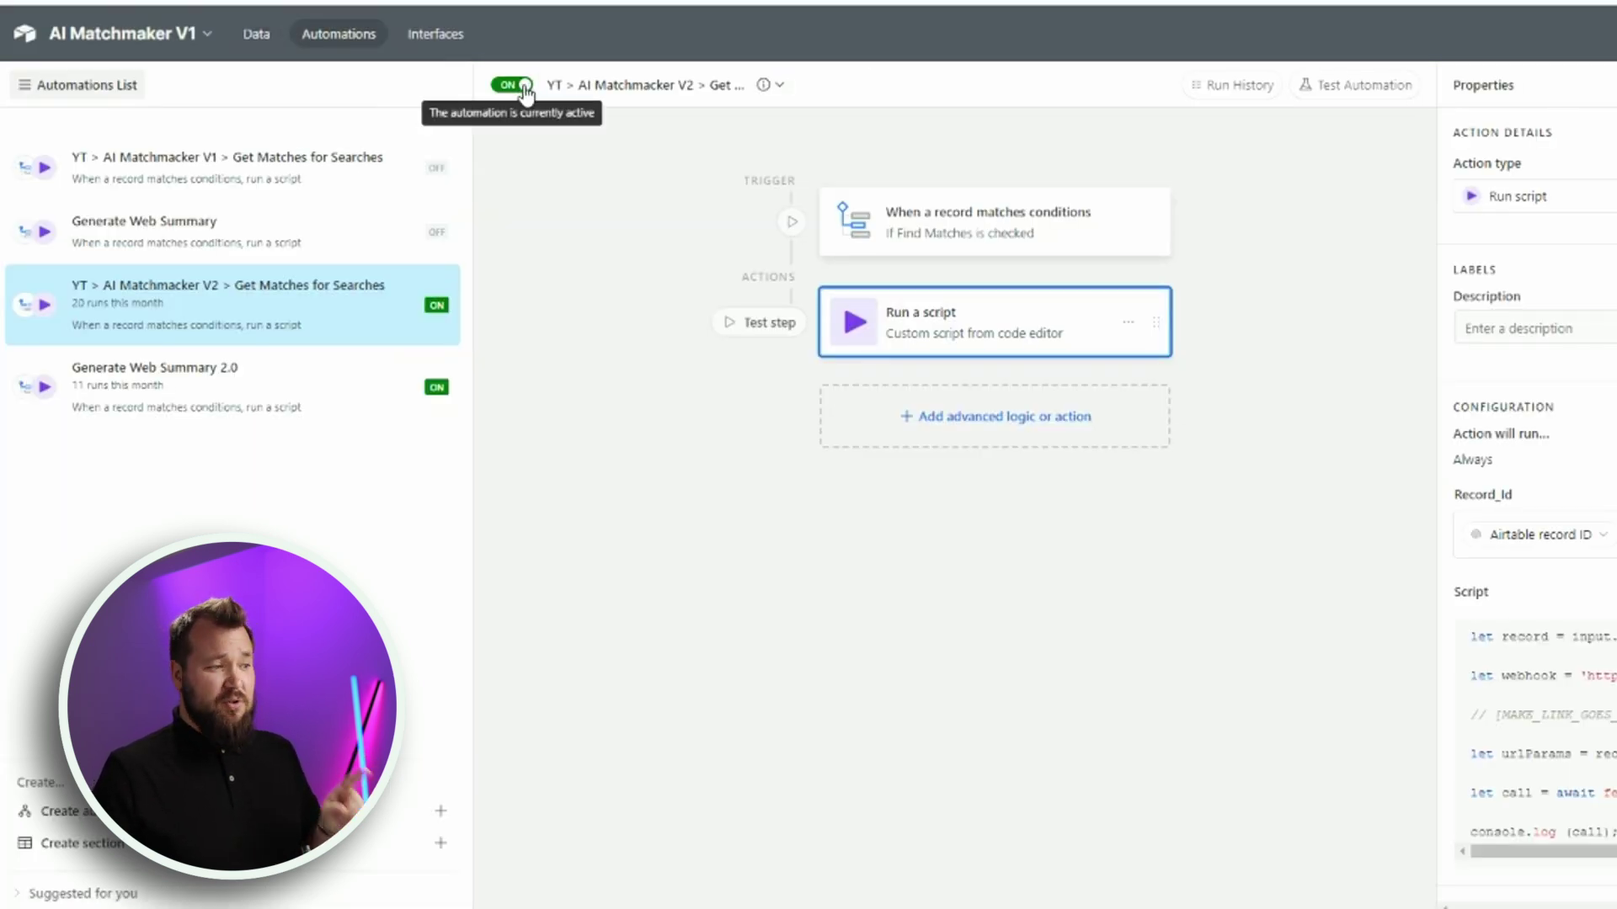
click(271, 36)
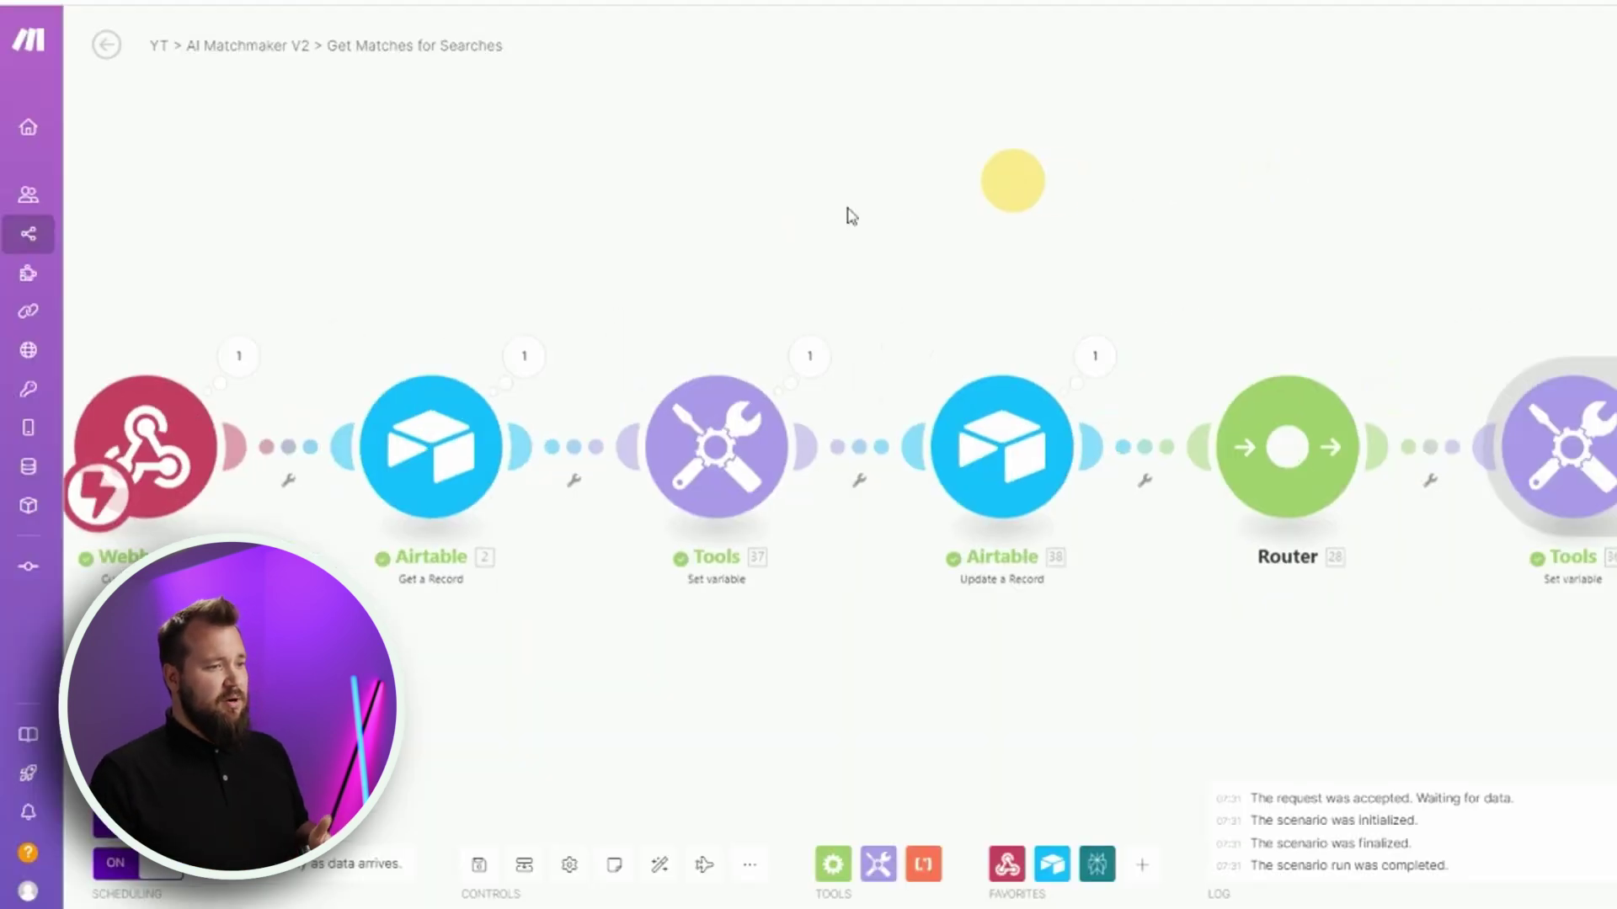
Step: Pan the scenario and move the property search module chain up the canvas
scroll(849, 214, down, 5)
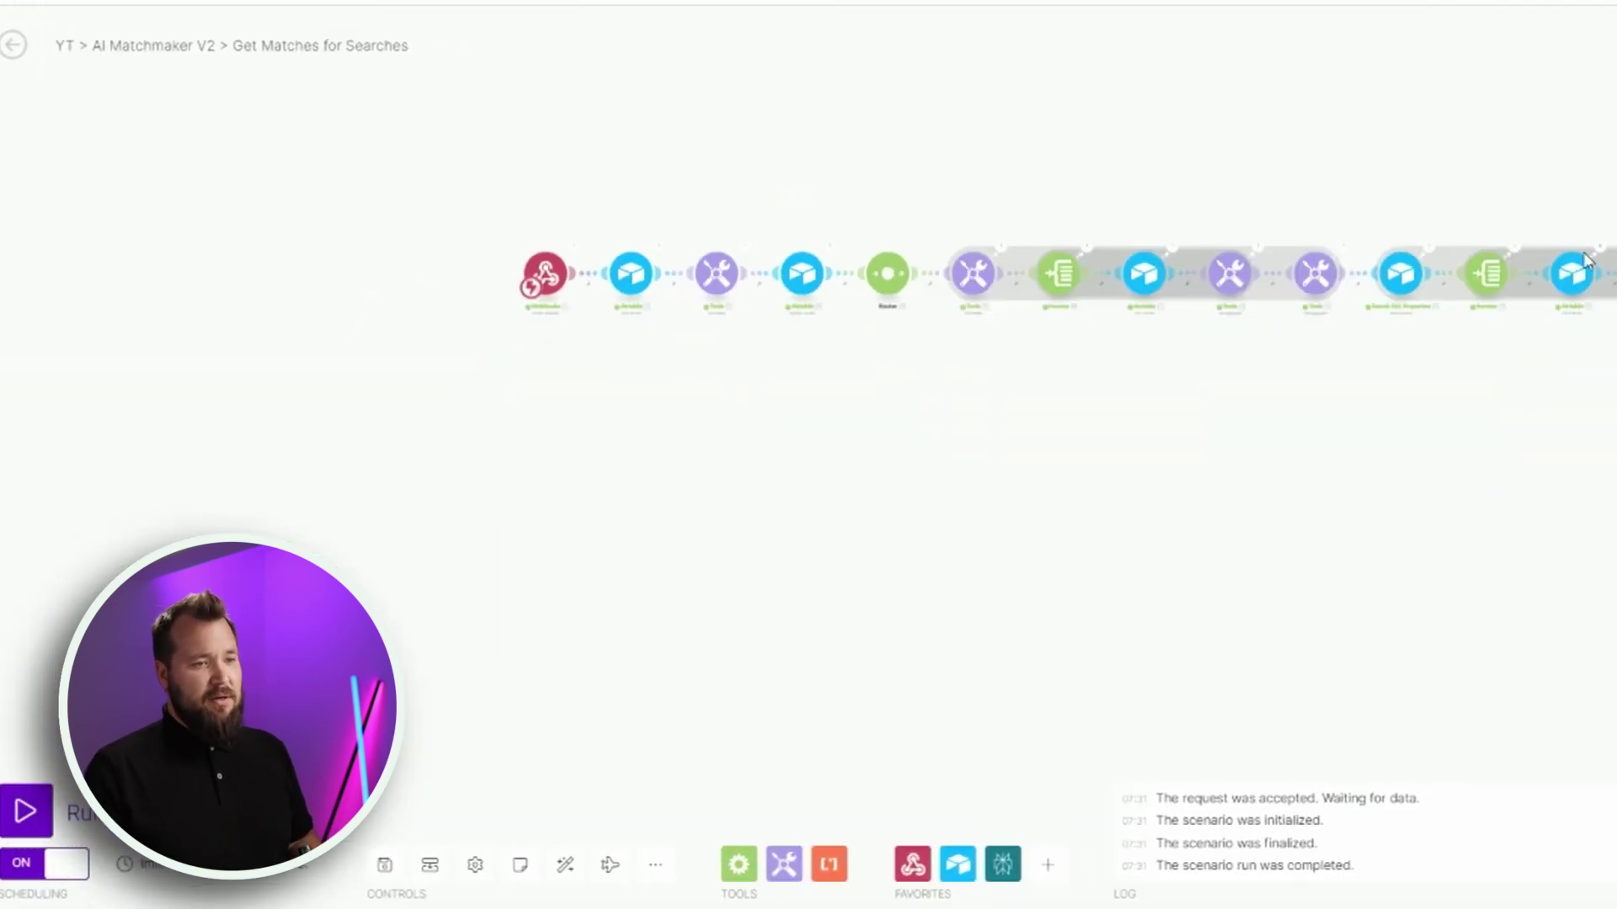
drag(1196, 454, 792, 463)
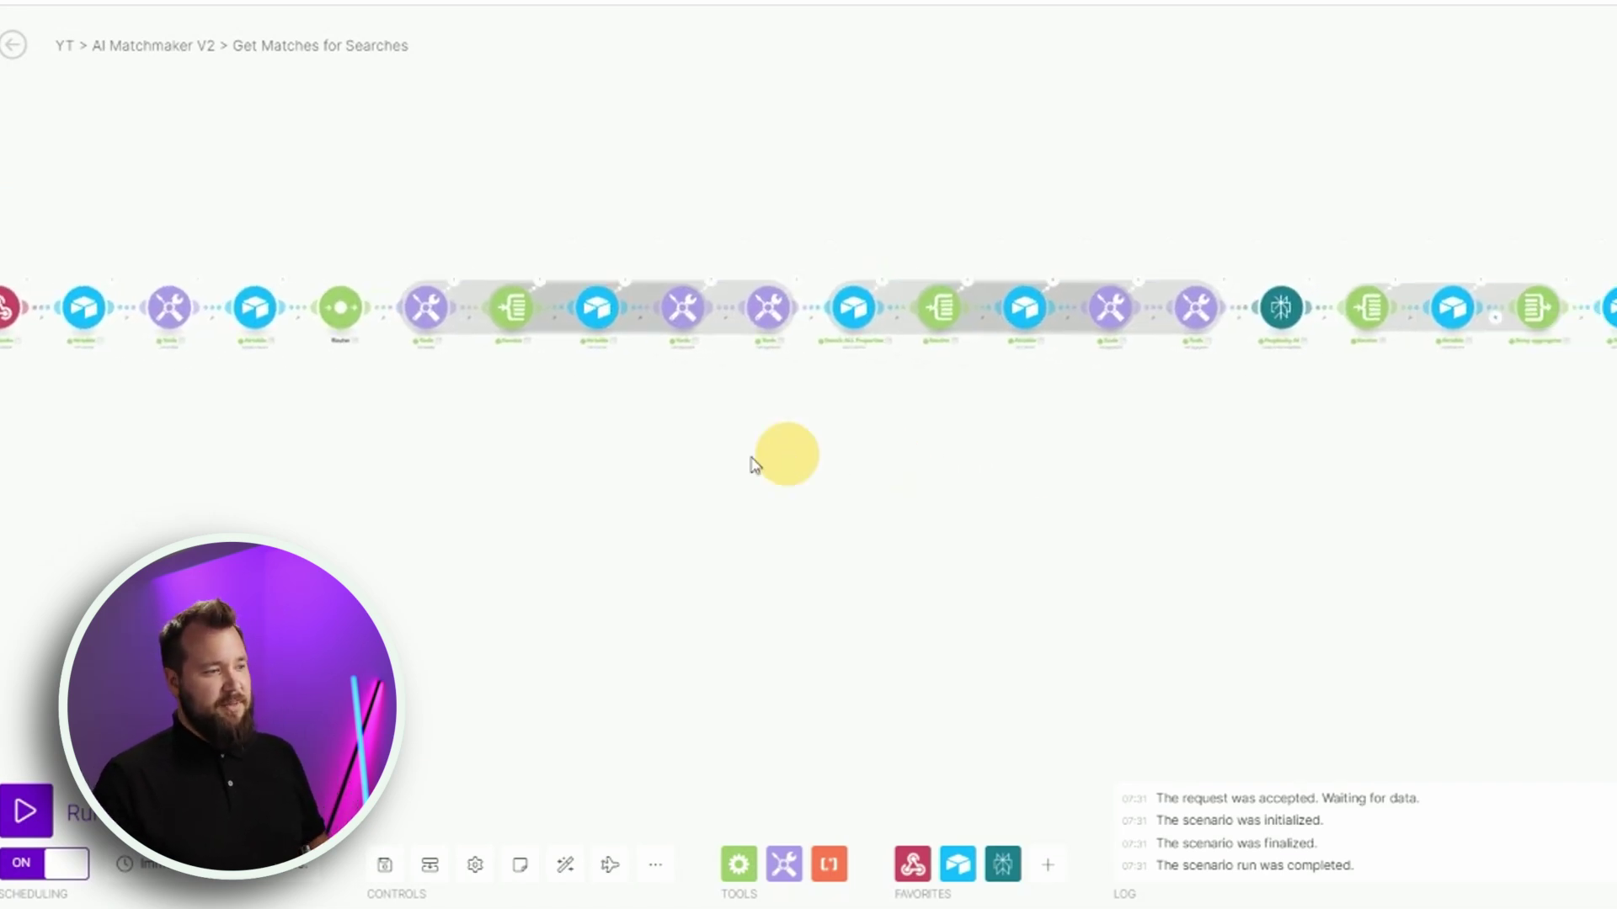
drag(393, 209, 779, 537)
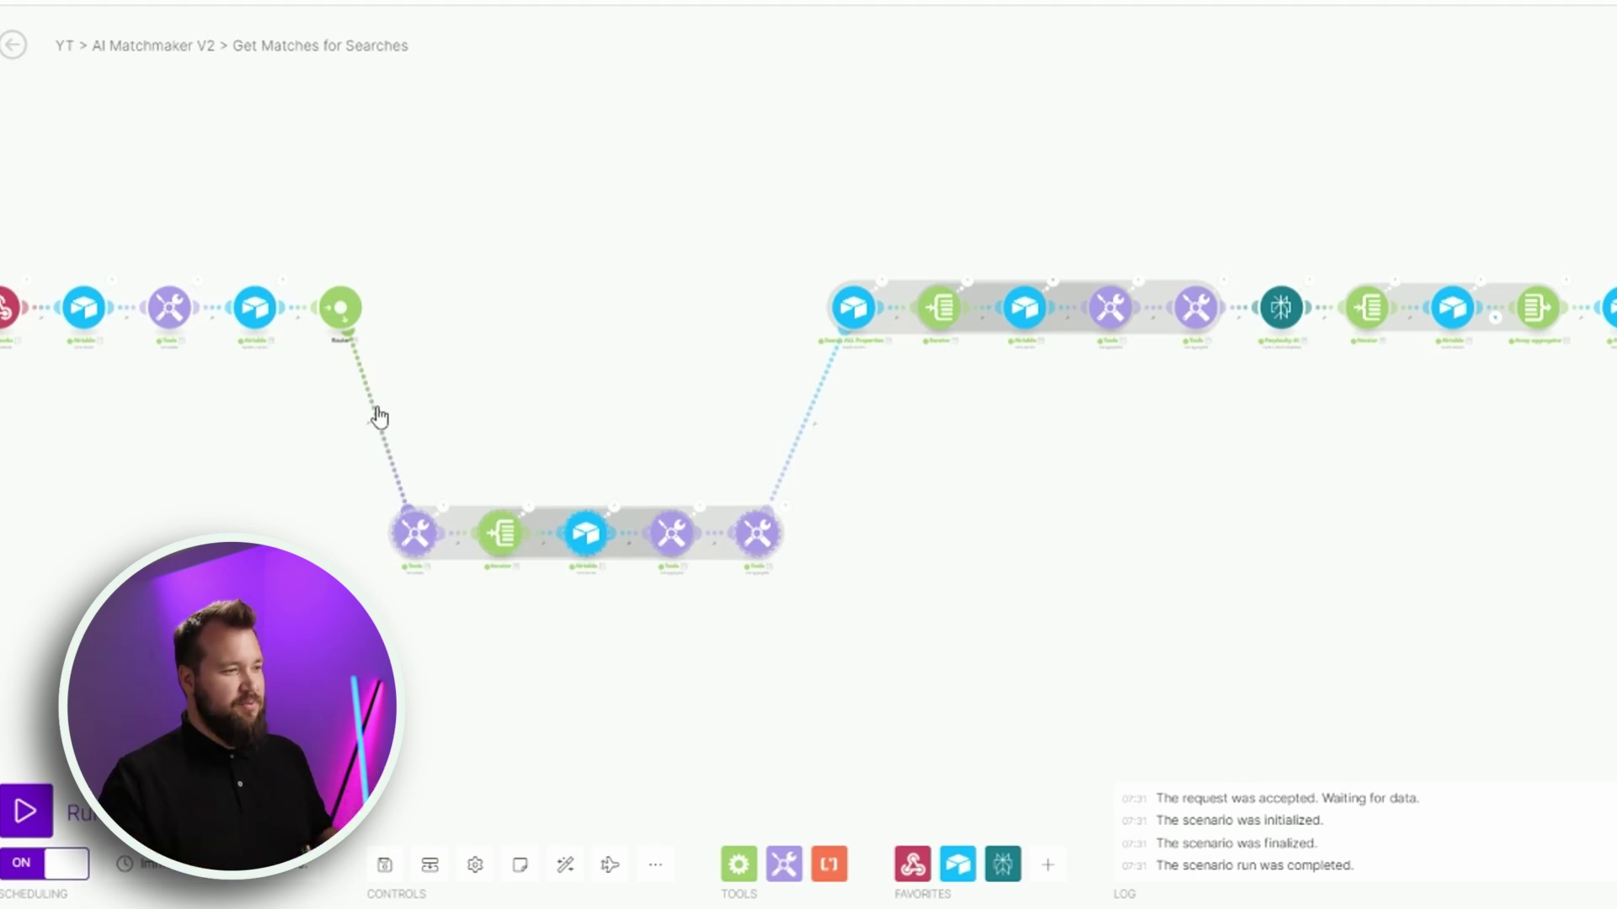
drag(728, 239, 1257, 419)
drag(1189, 303, 1188, 117)
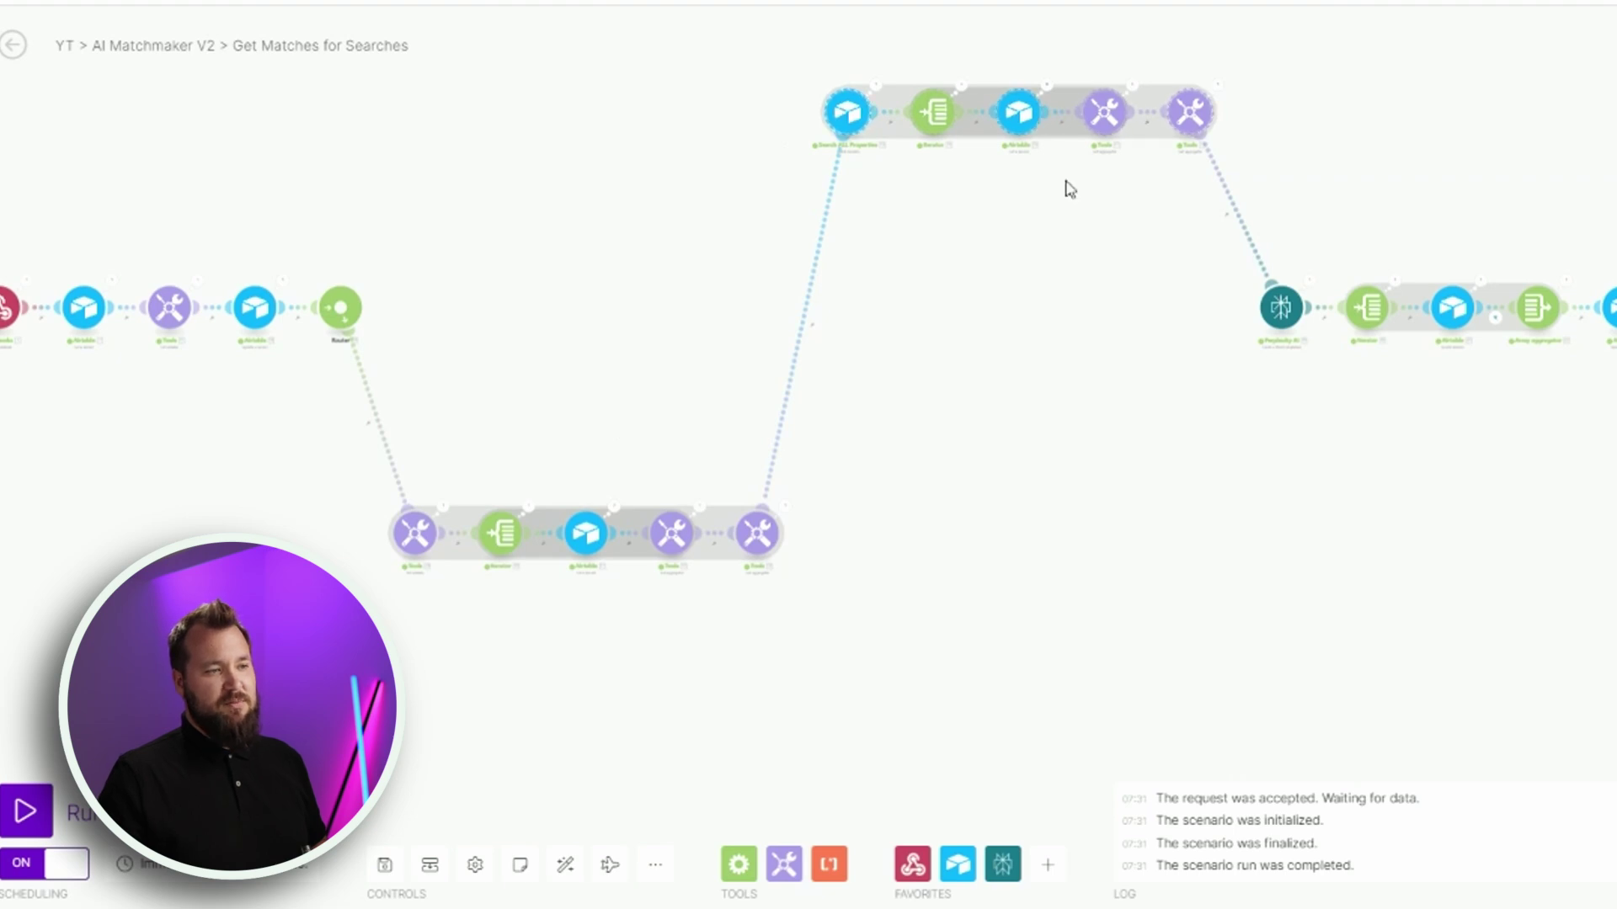
Step: Drag the Perplexity AI module lower and check the four-module iterator-to-update chain
scroll(1073, 331, up, 2)
drag(1161, 318, 1167, 615)
scroll(974, 488, right, 5)
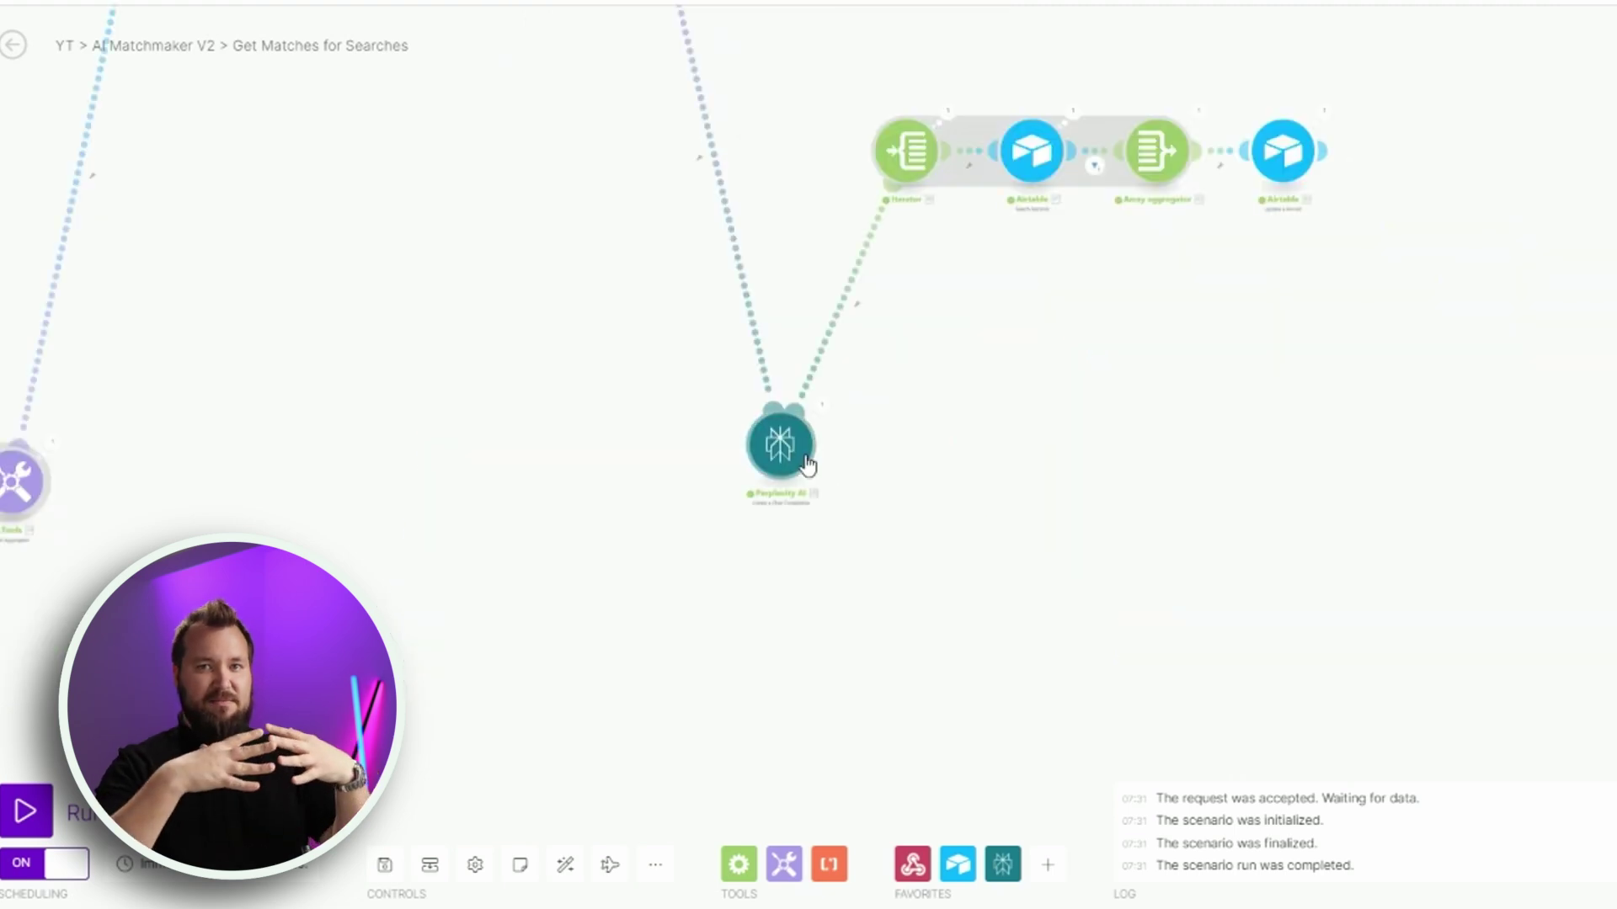
scroll(956, 299, right, 5)
scroll(957, 300, up, 3)
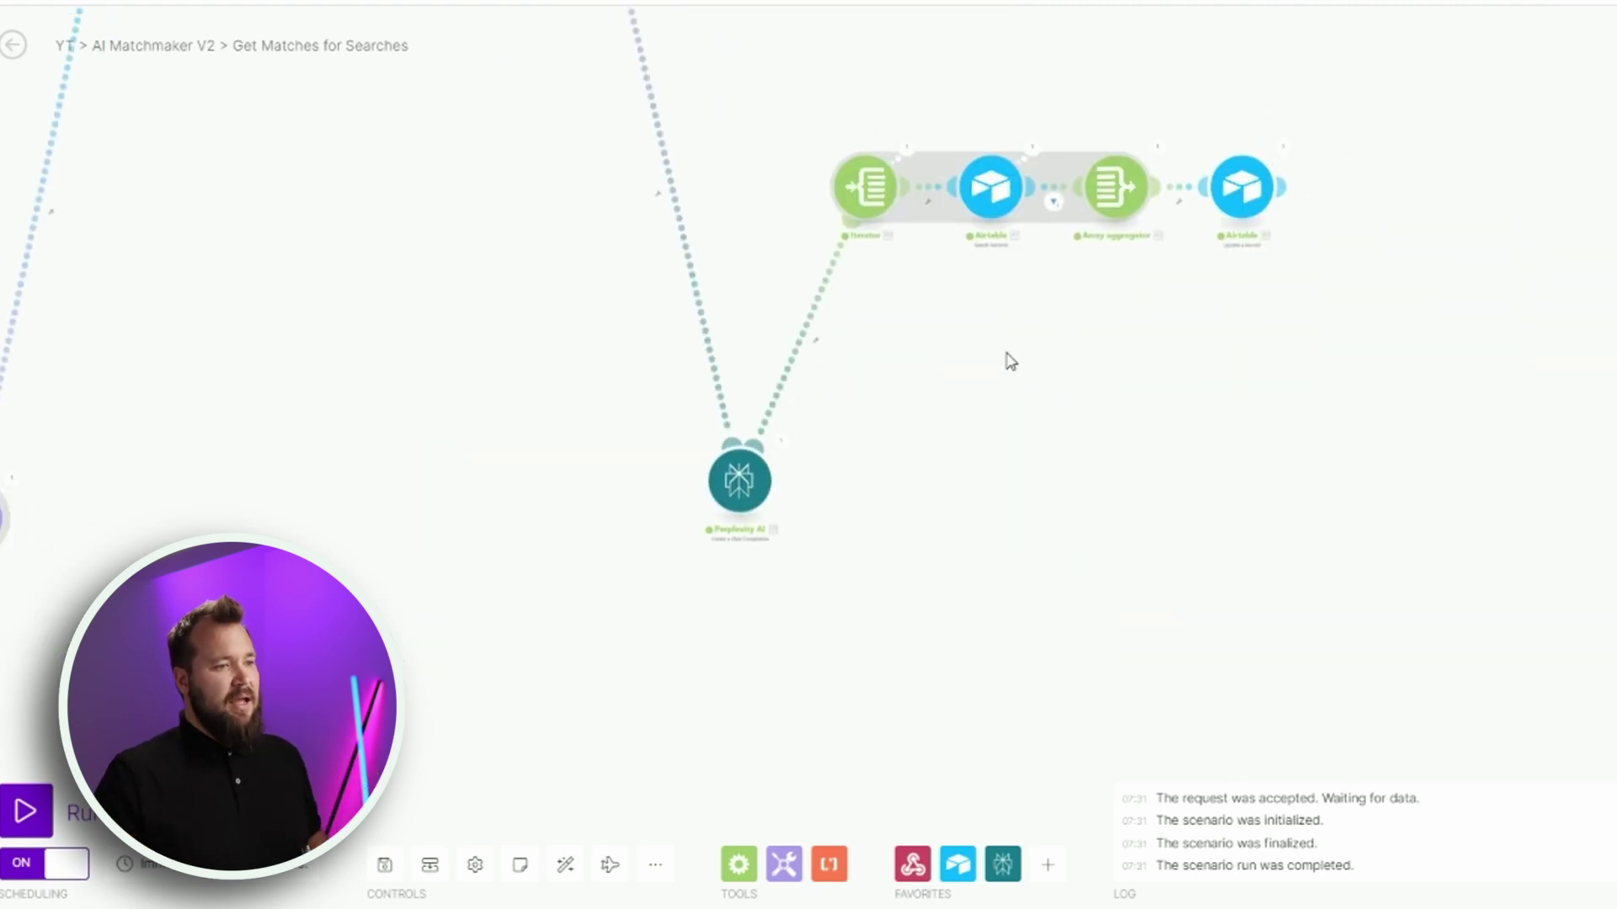
drag(722, 137, 1301, 291)
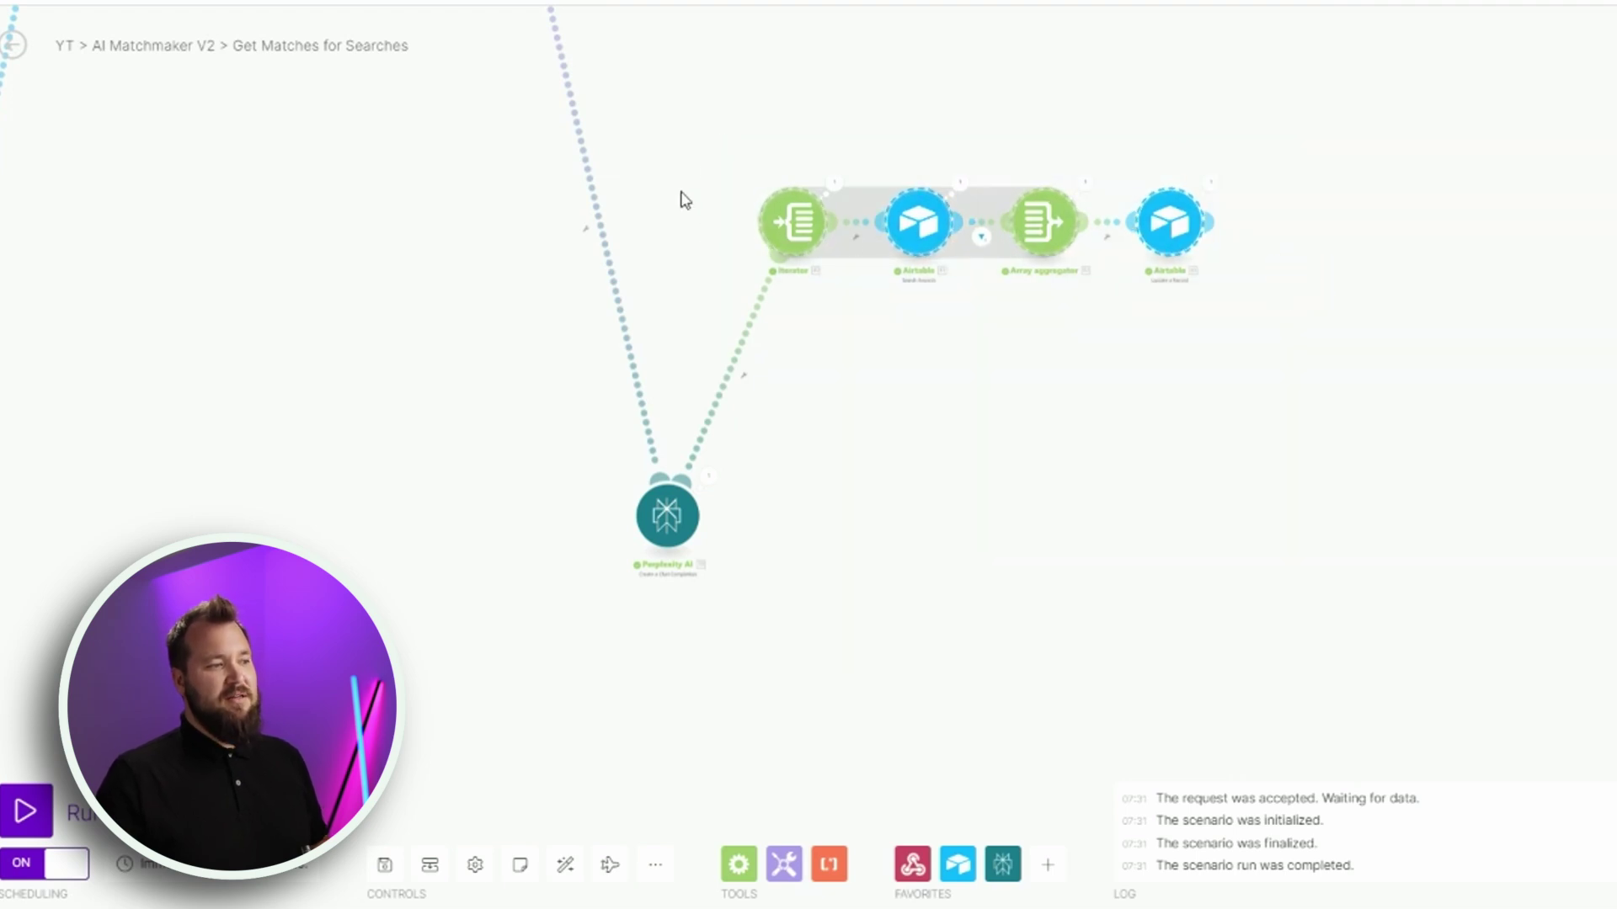
click(705, 169)
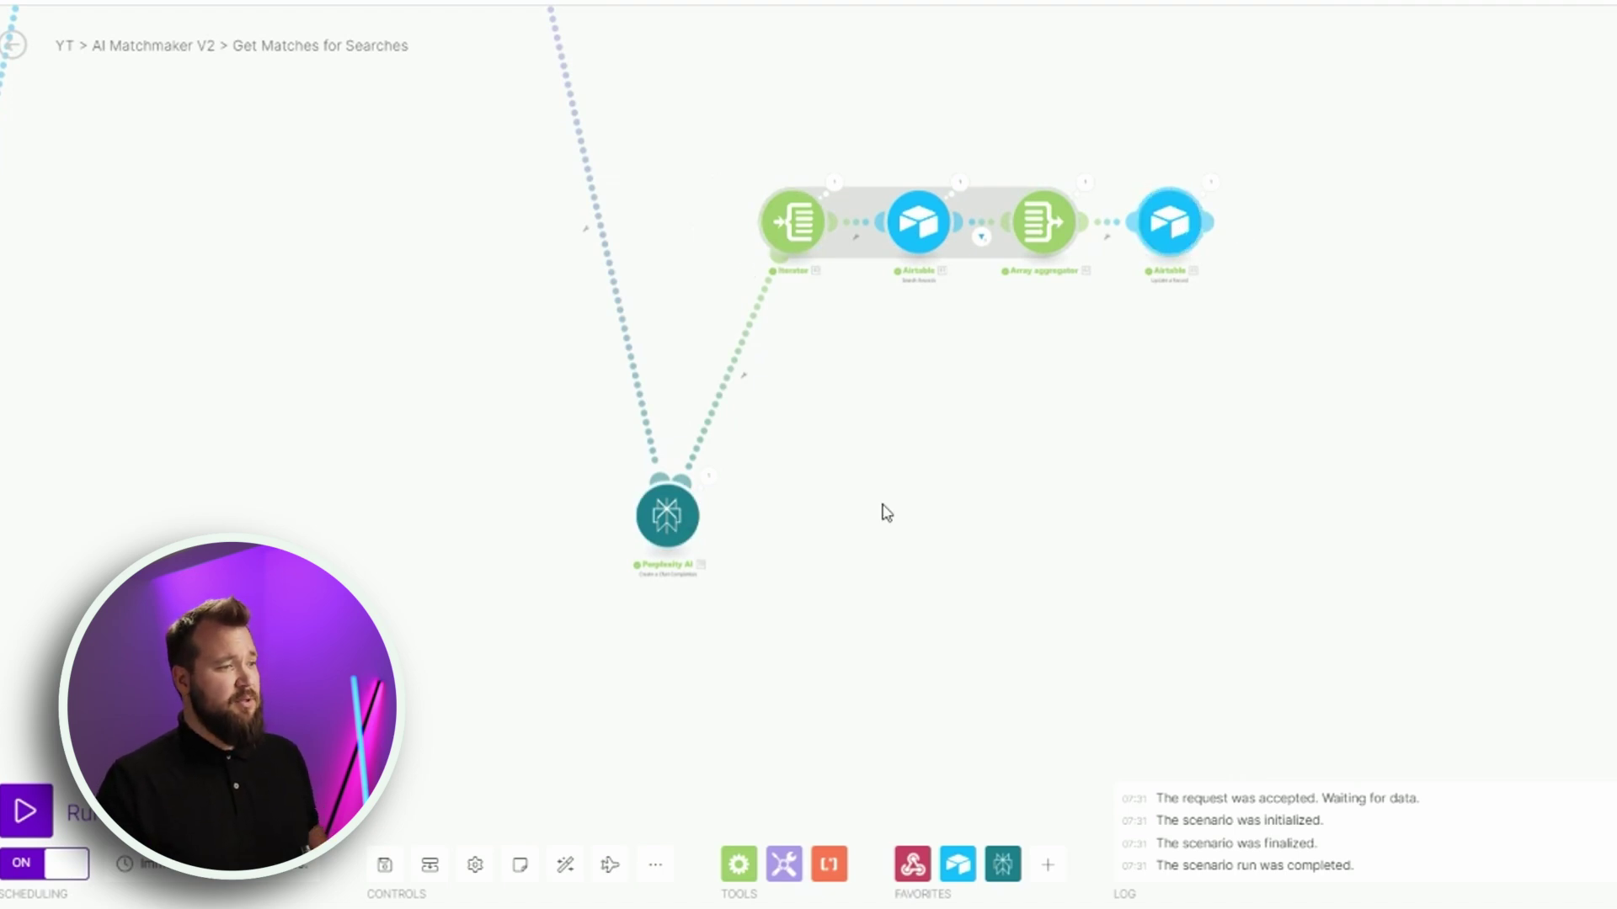
scroll(885, 509, down, 3)
scroll(518, 439, up, 3)
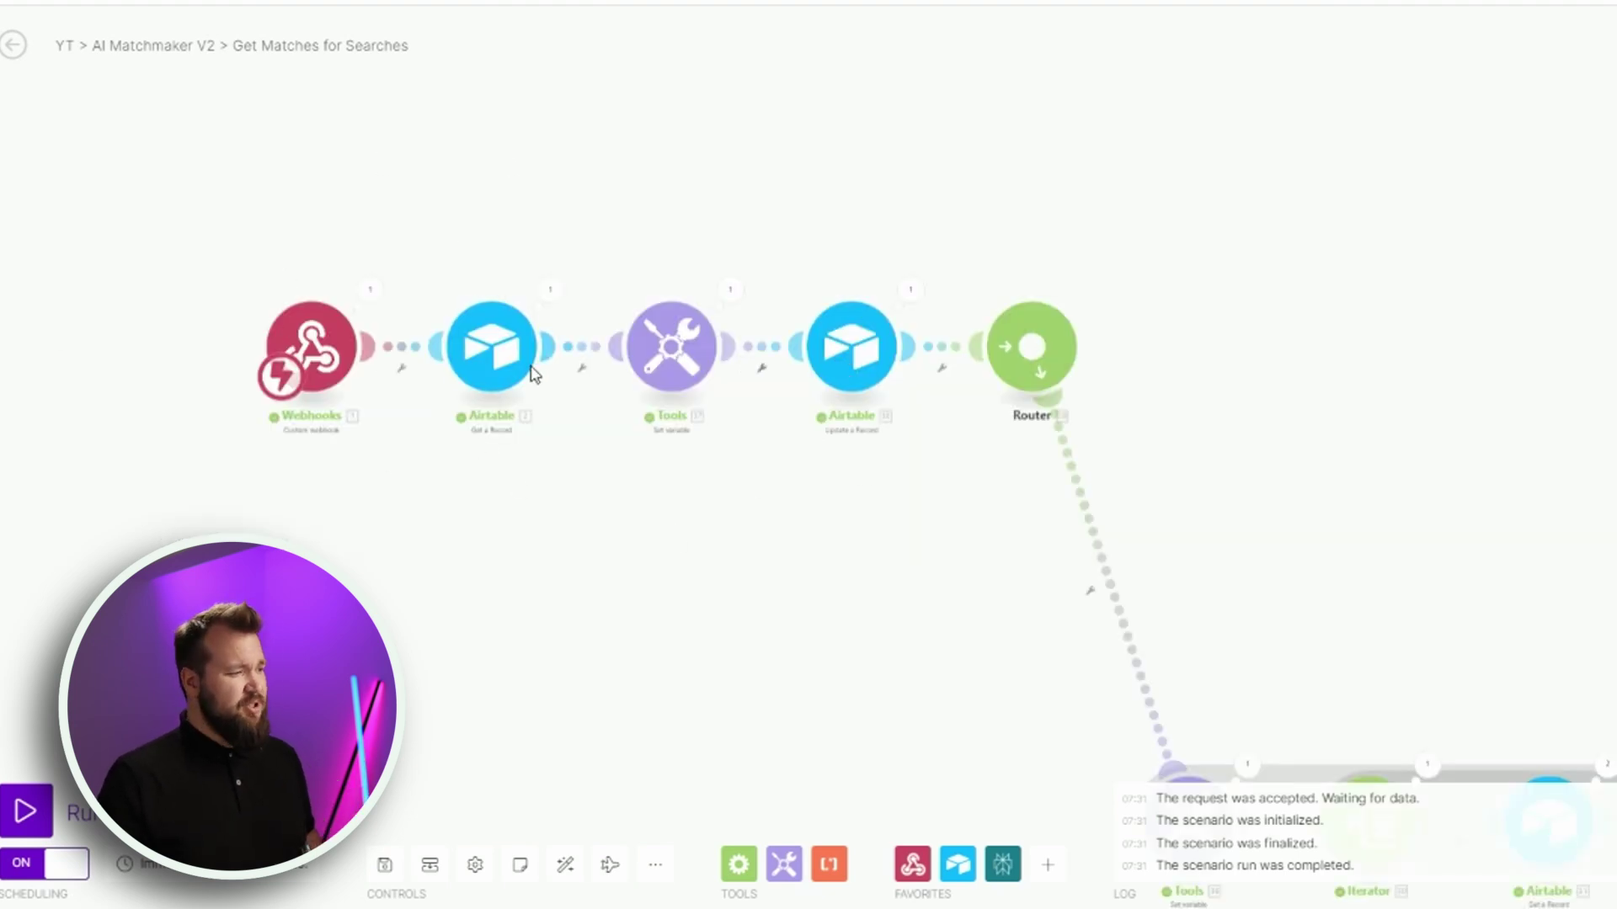
click(497, 363)
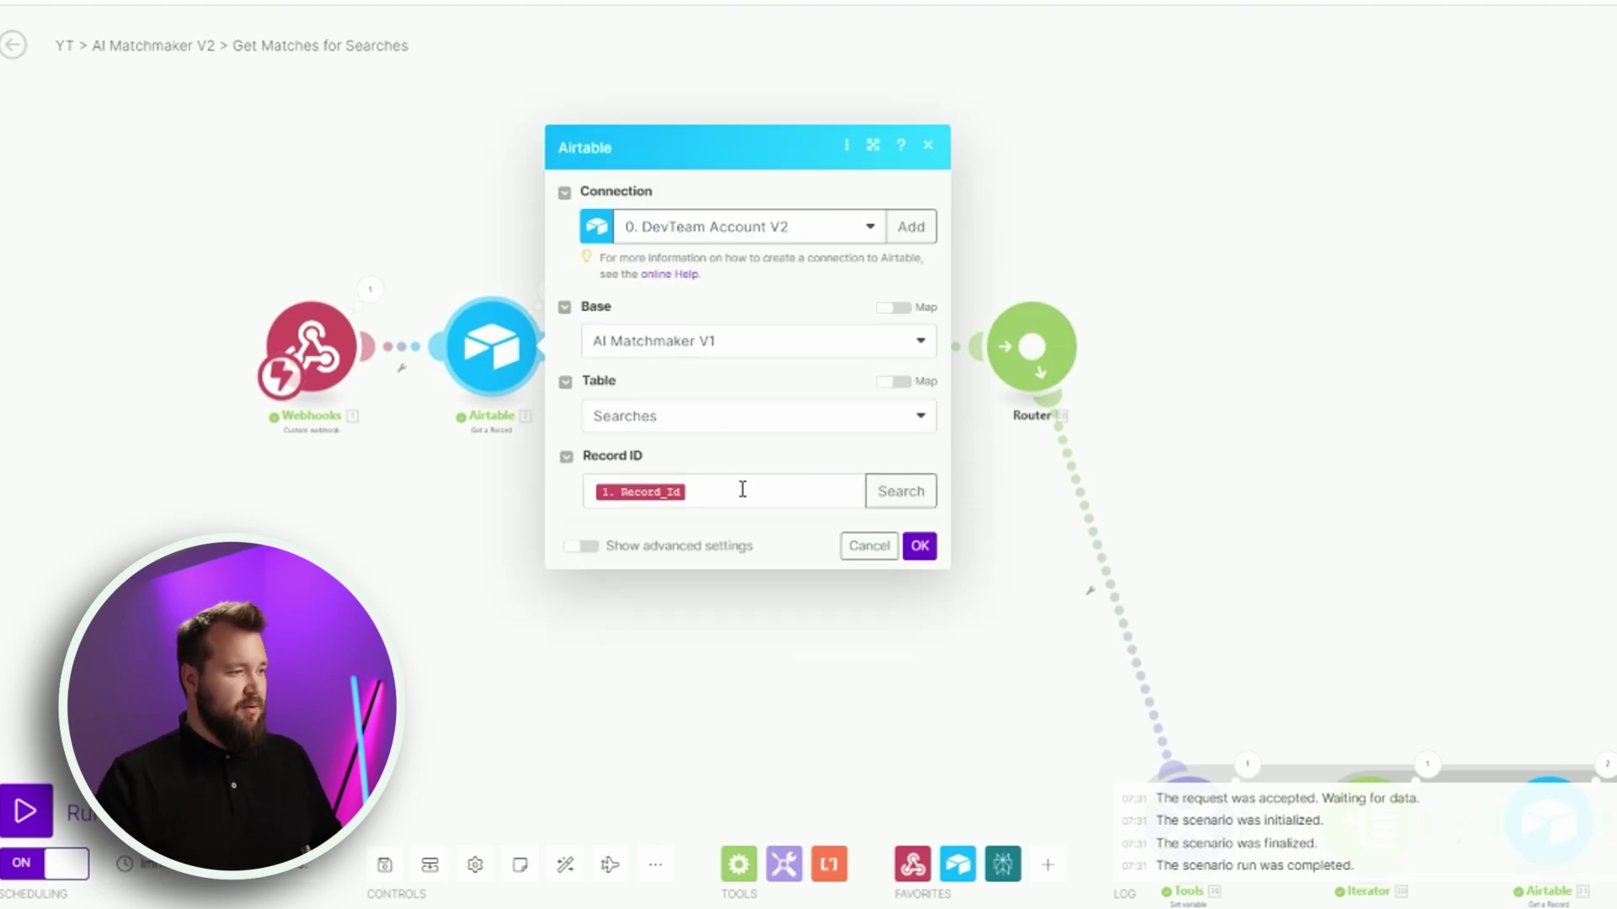
click(709, 500)
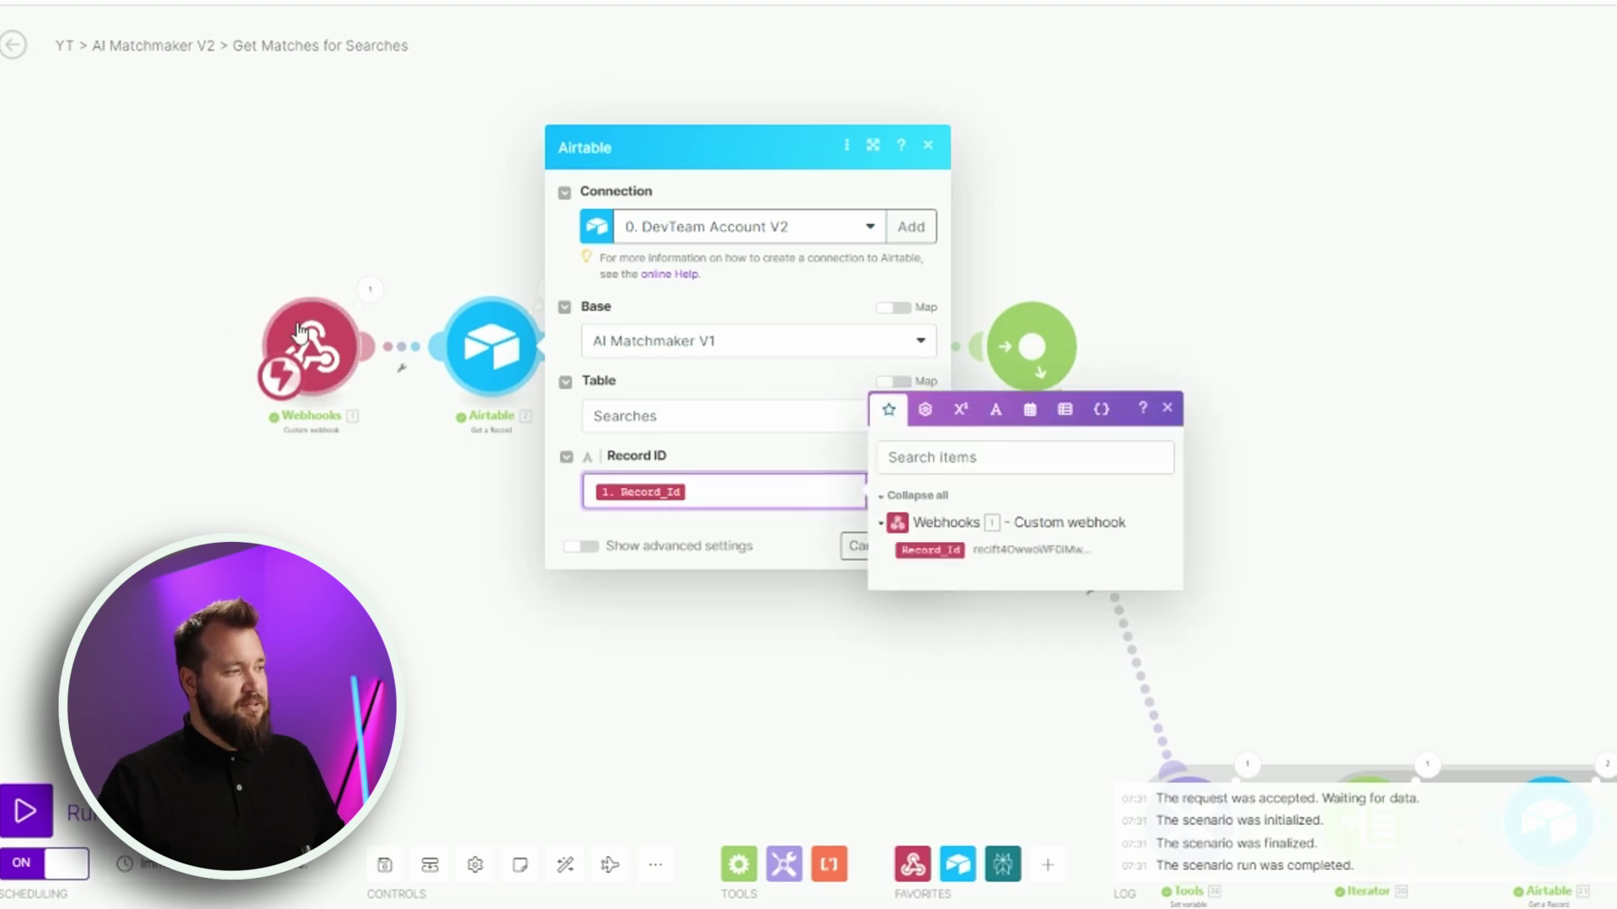
click(539, 478)
click(680, 360)
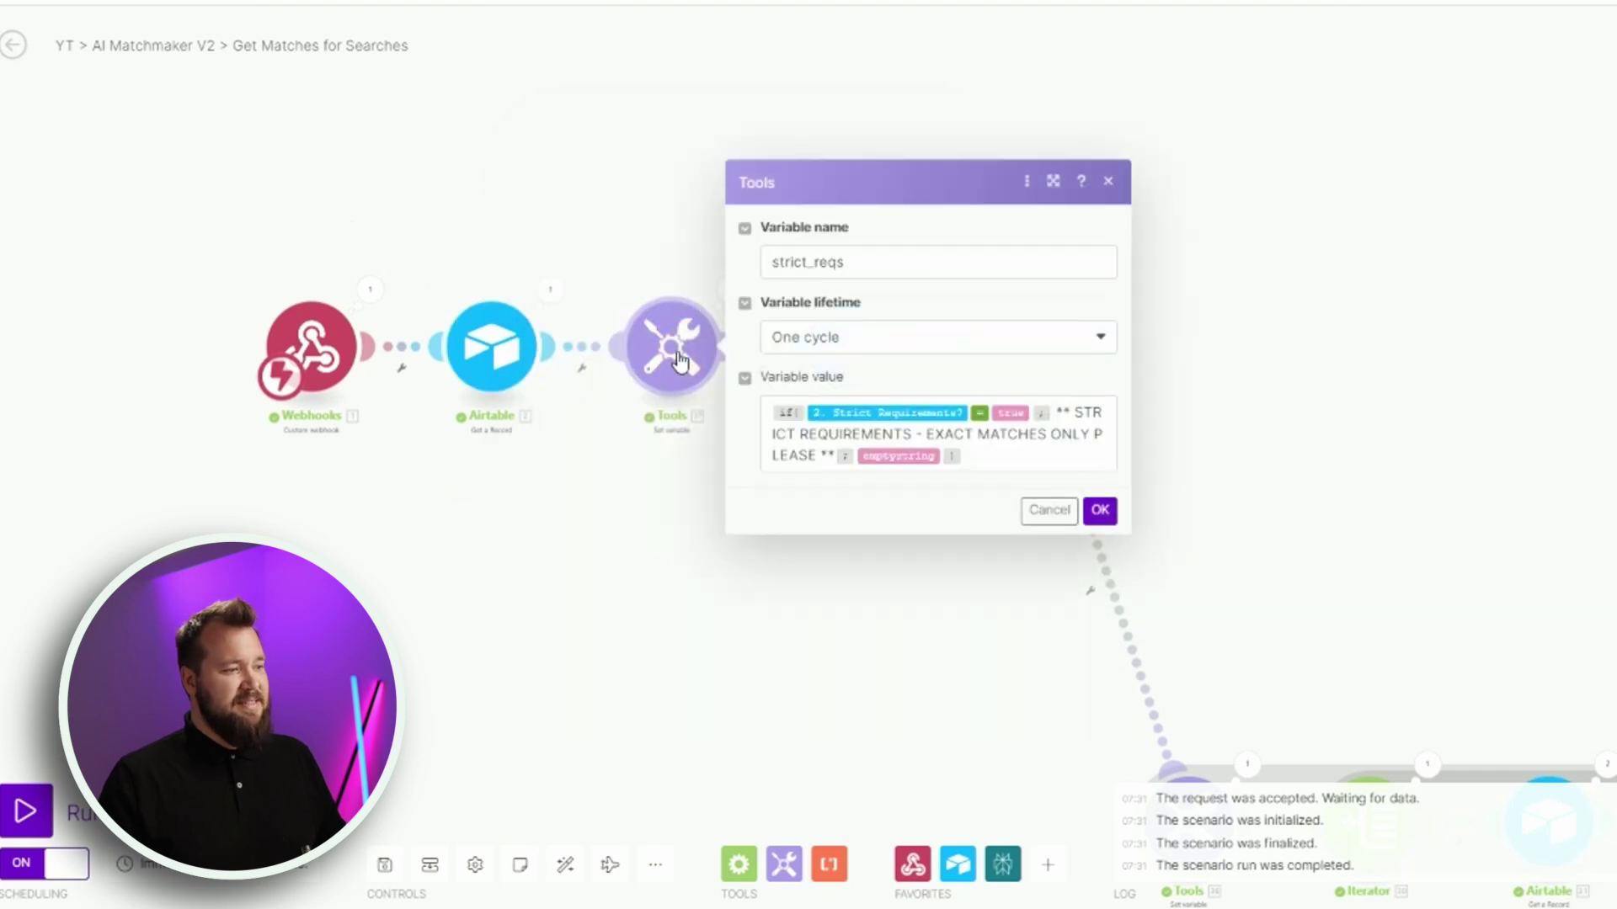
drag(662, 263, 516, 216)
click(925, 166)
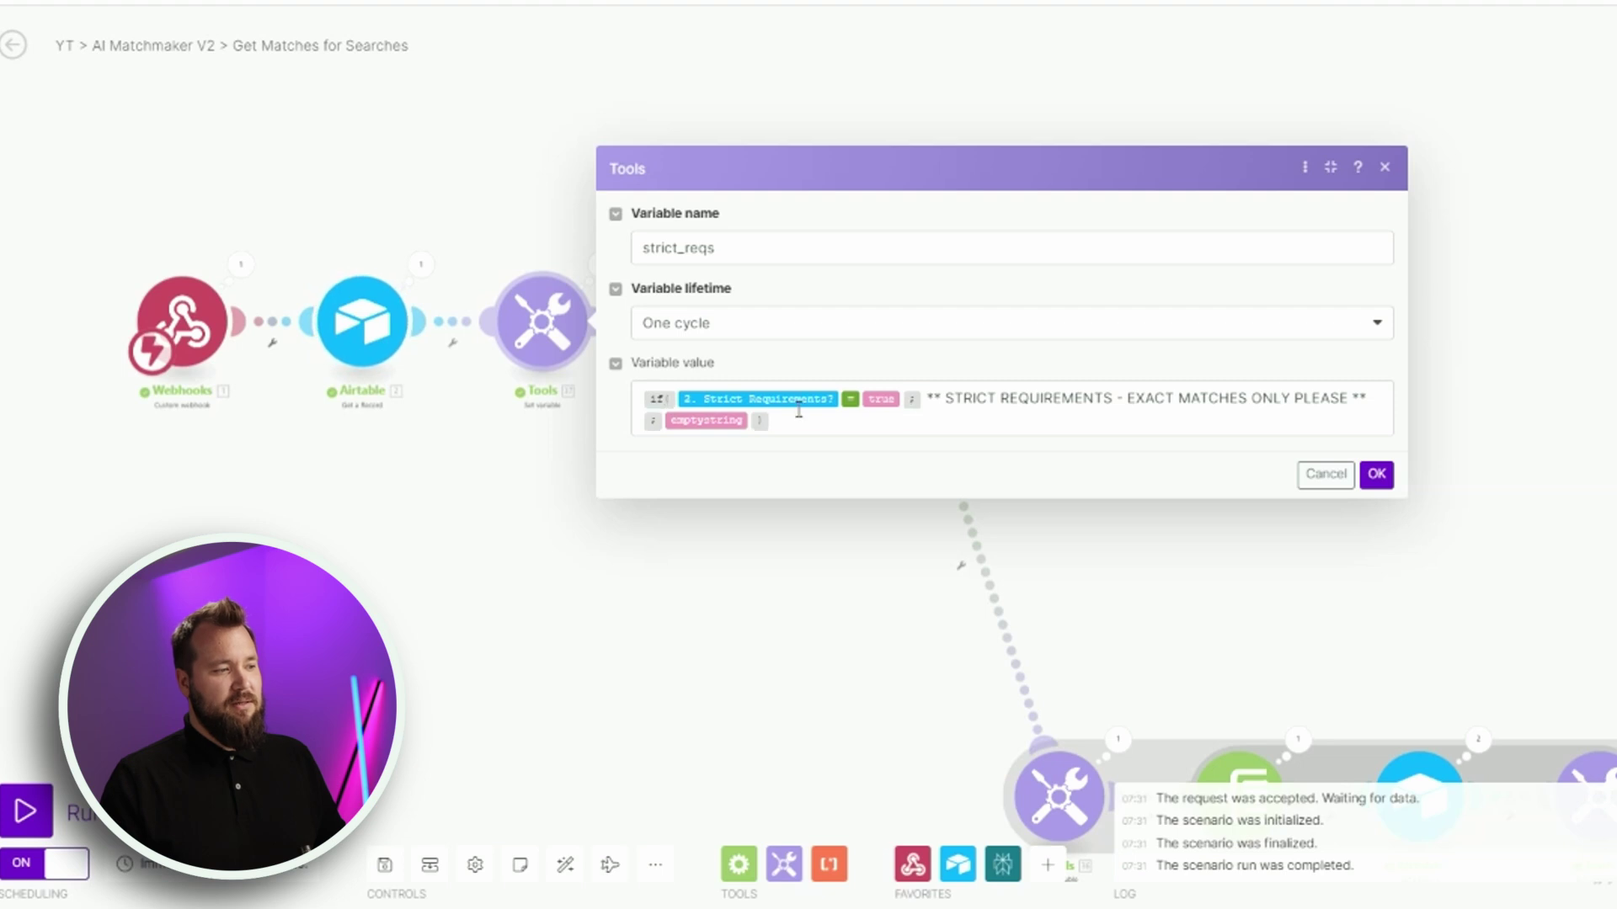
drag(931, 397, 1382, 401)
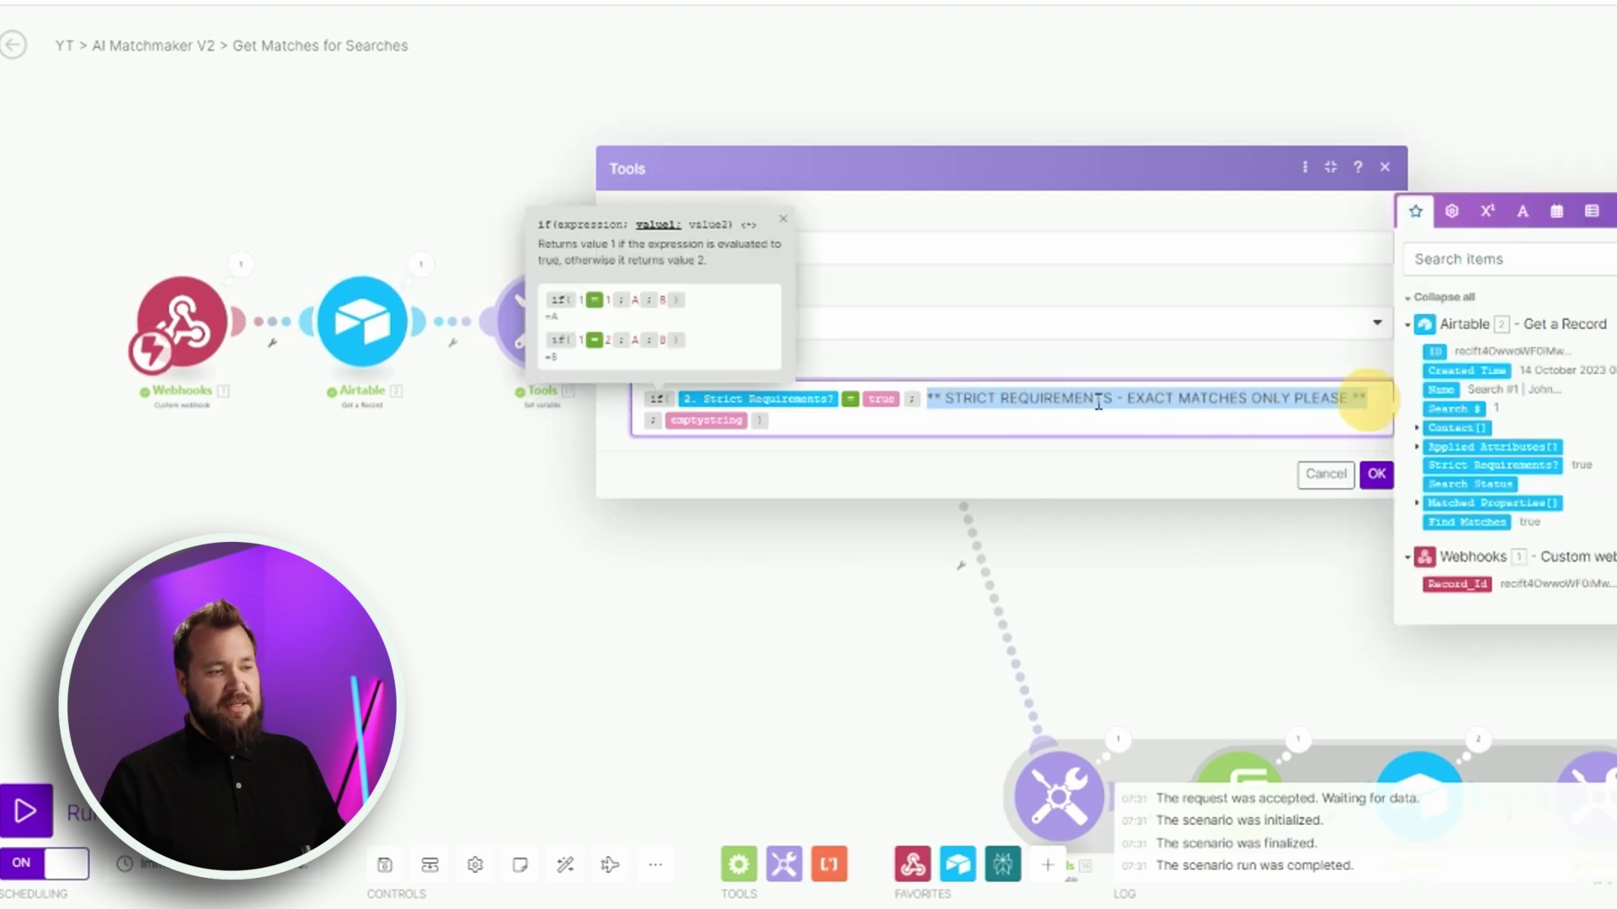
click(1142, 371)
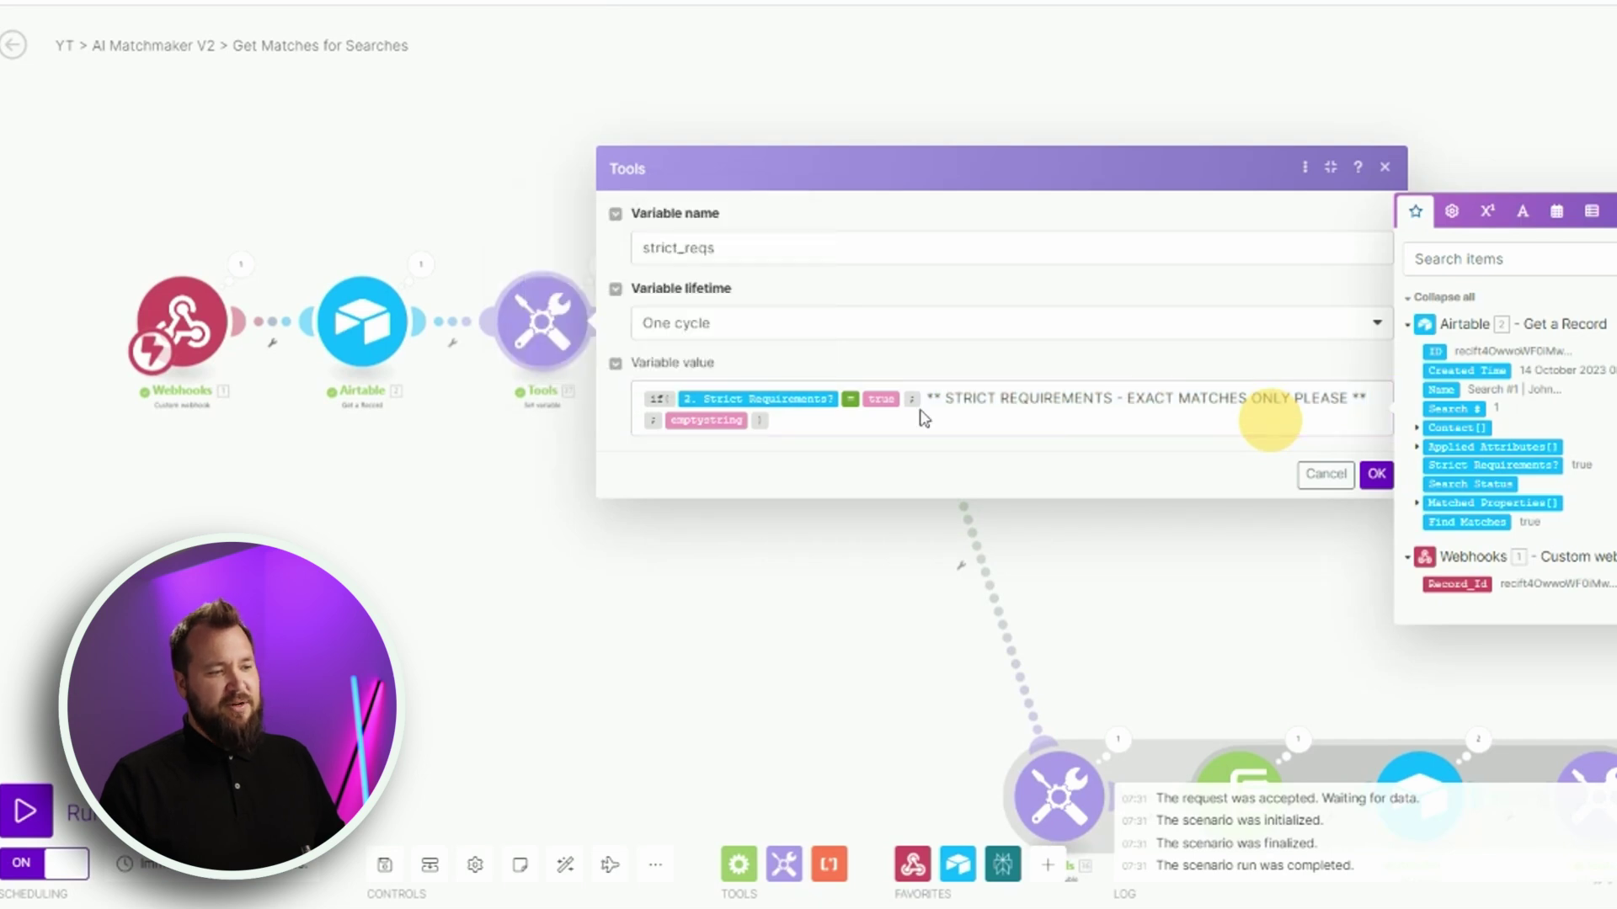
click(1057, 510)
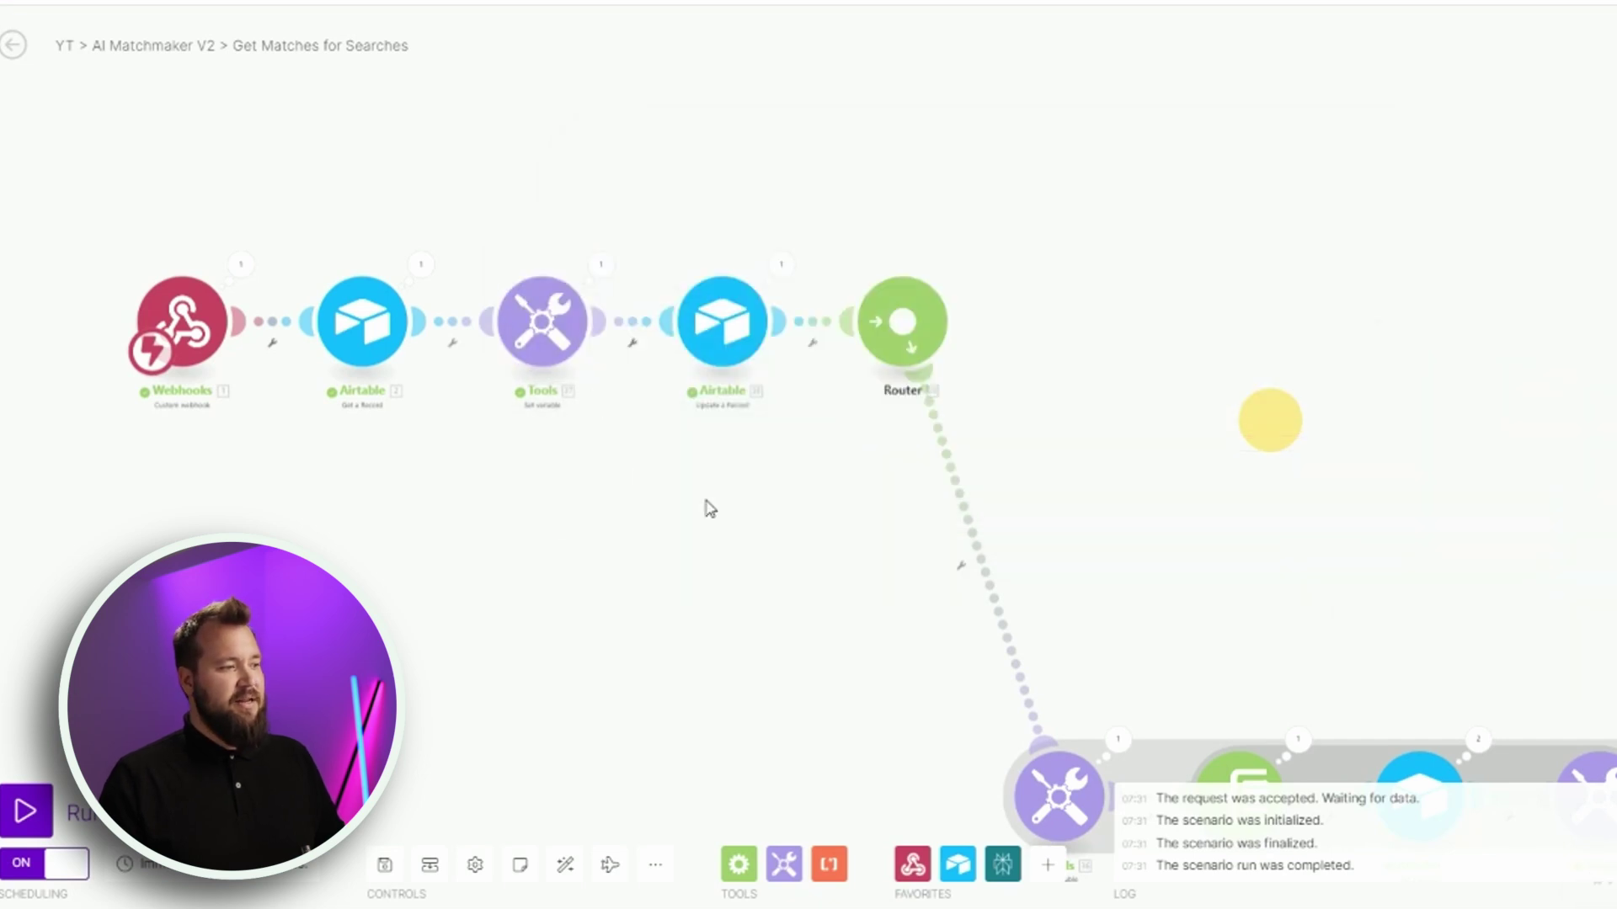
click(697, 354)
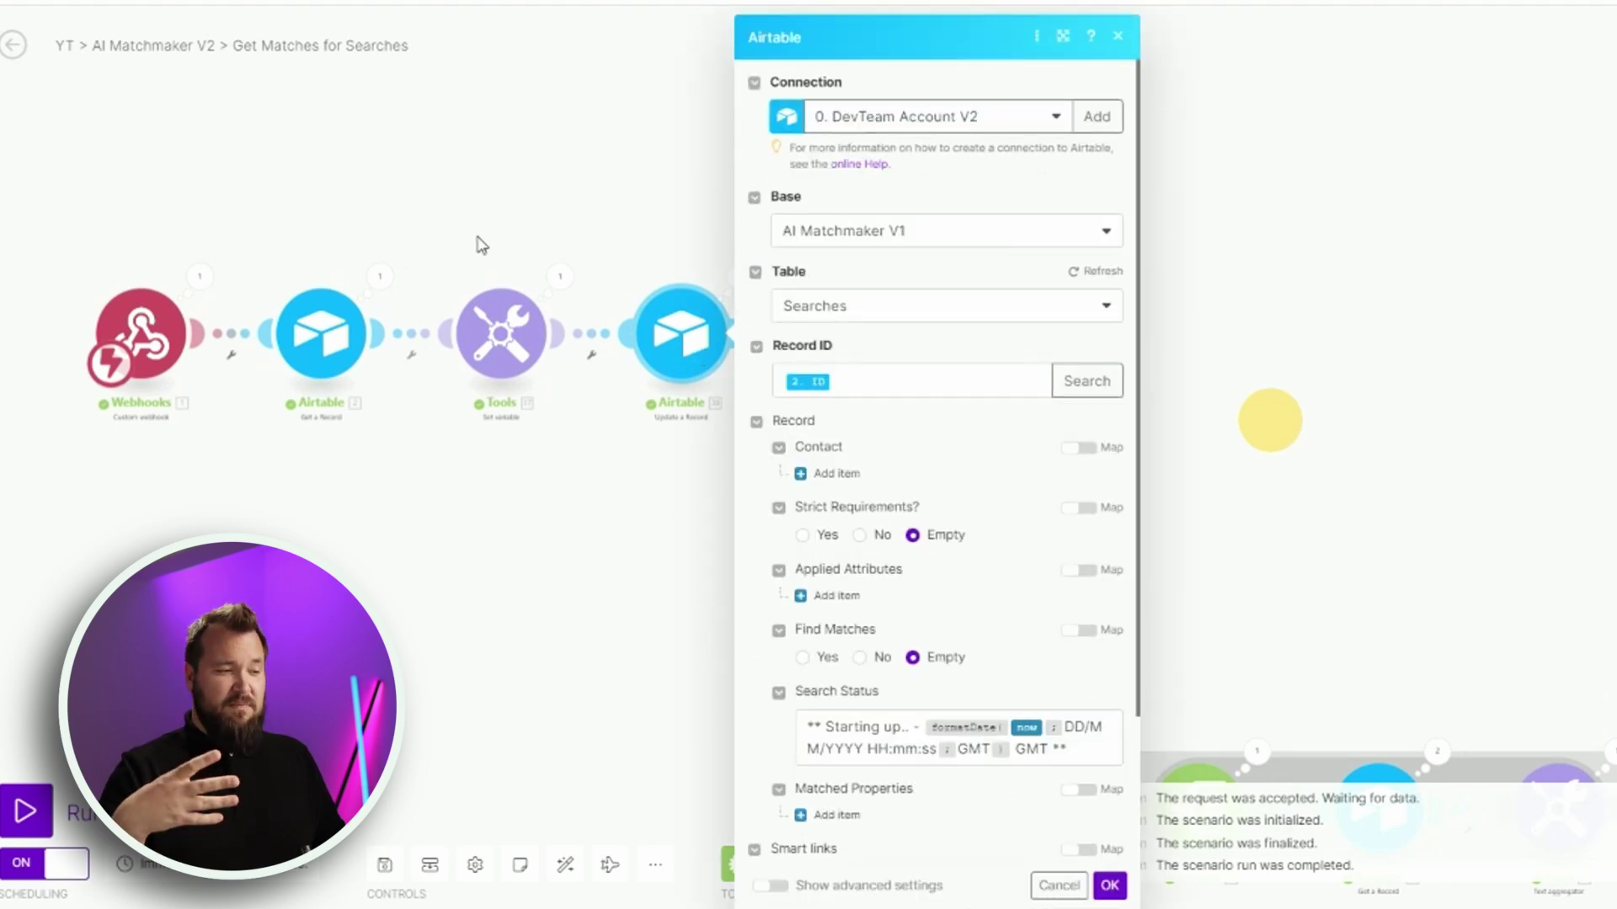
click(1063, 35)
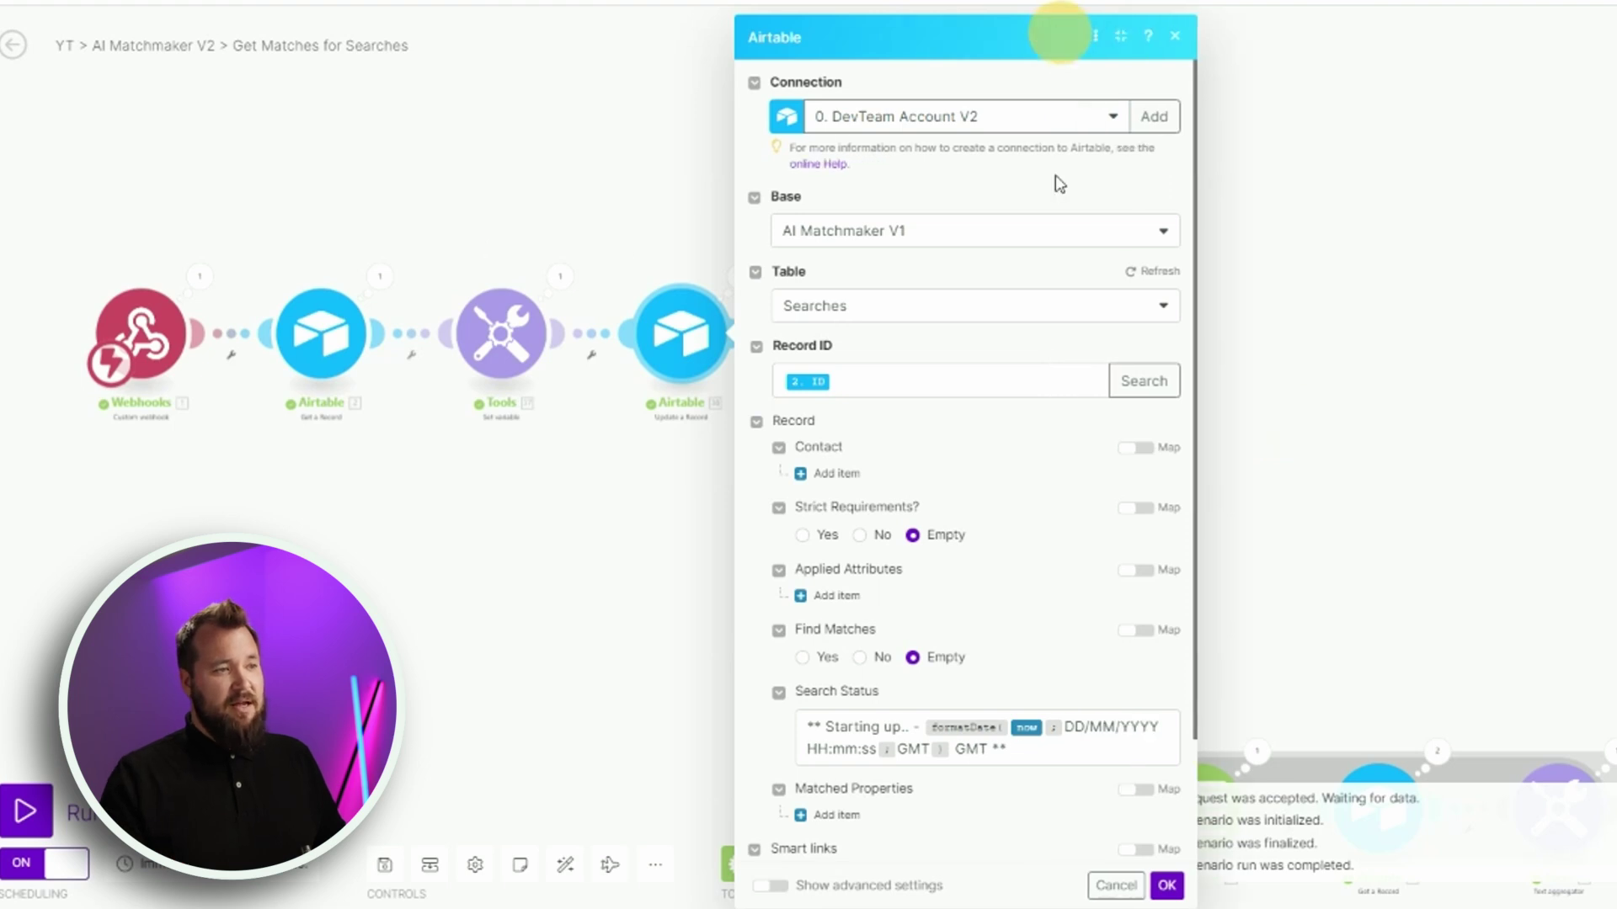
scroll(870, 627, down, 1)
click(819, 642)
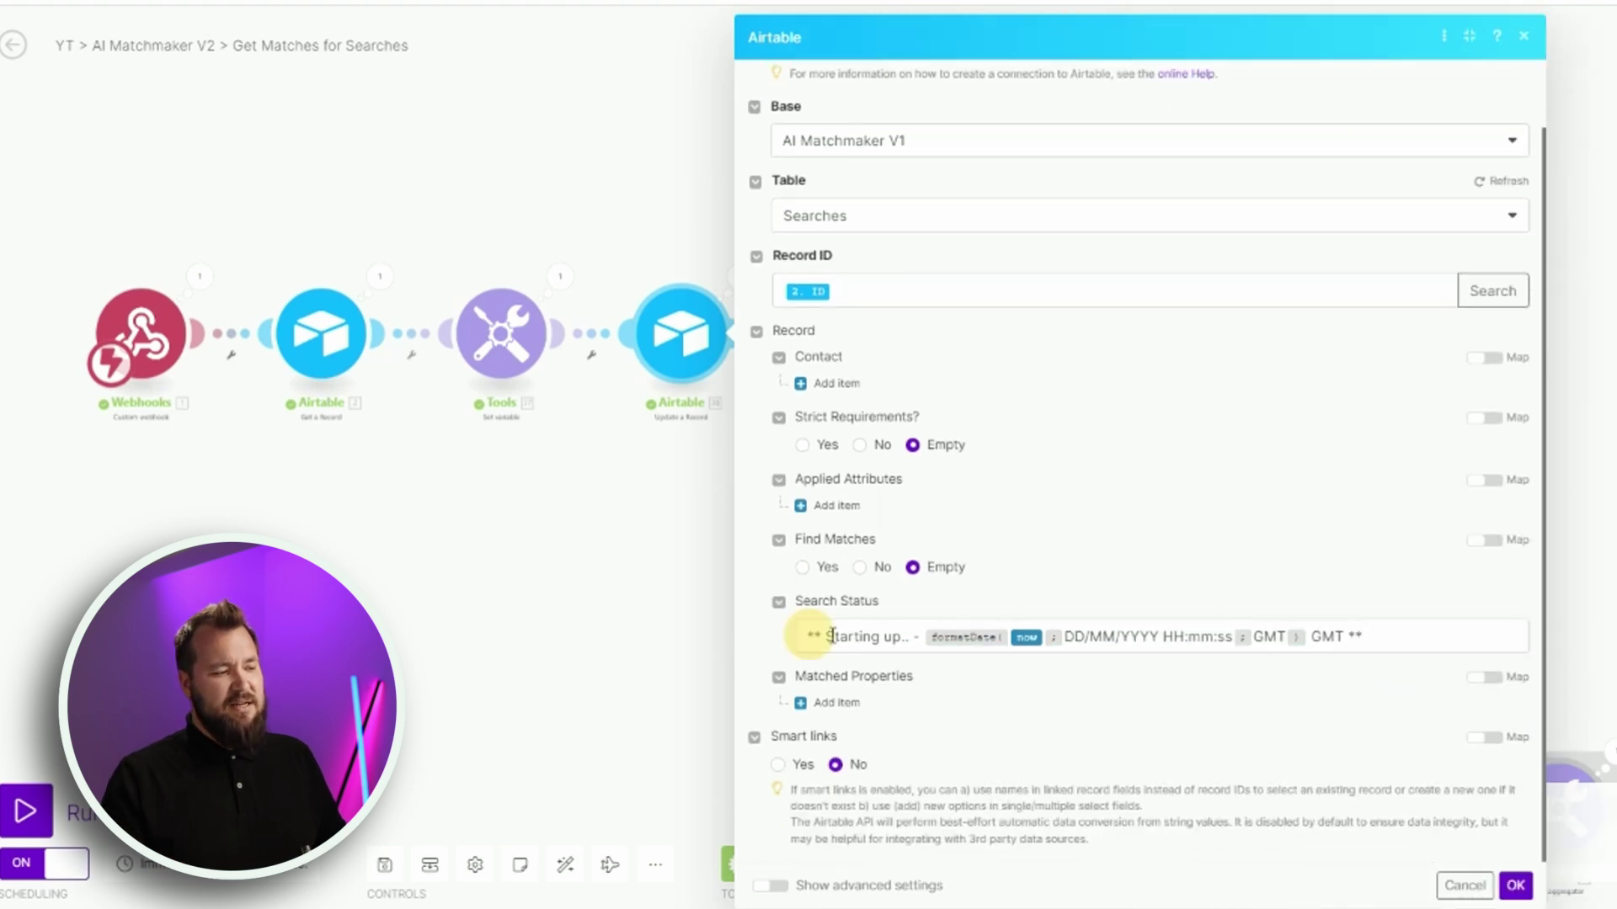
click(1386, 640)
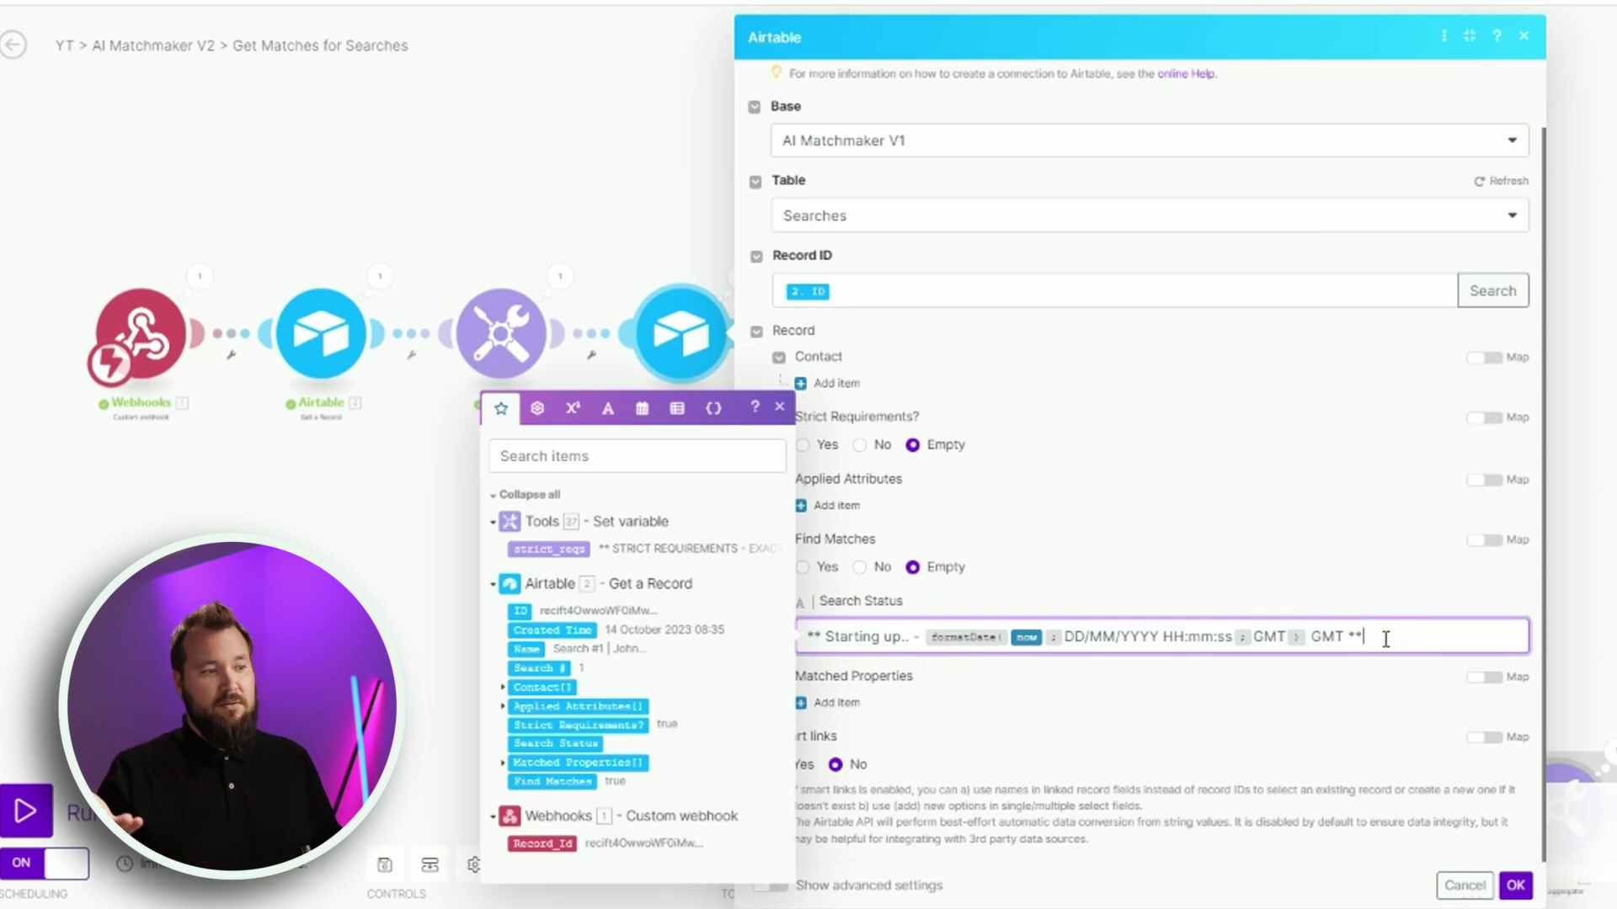
click(1153, 423)
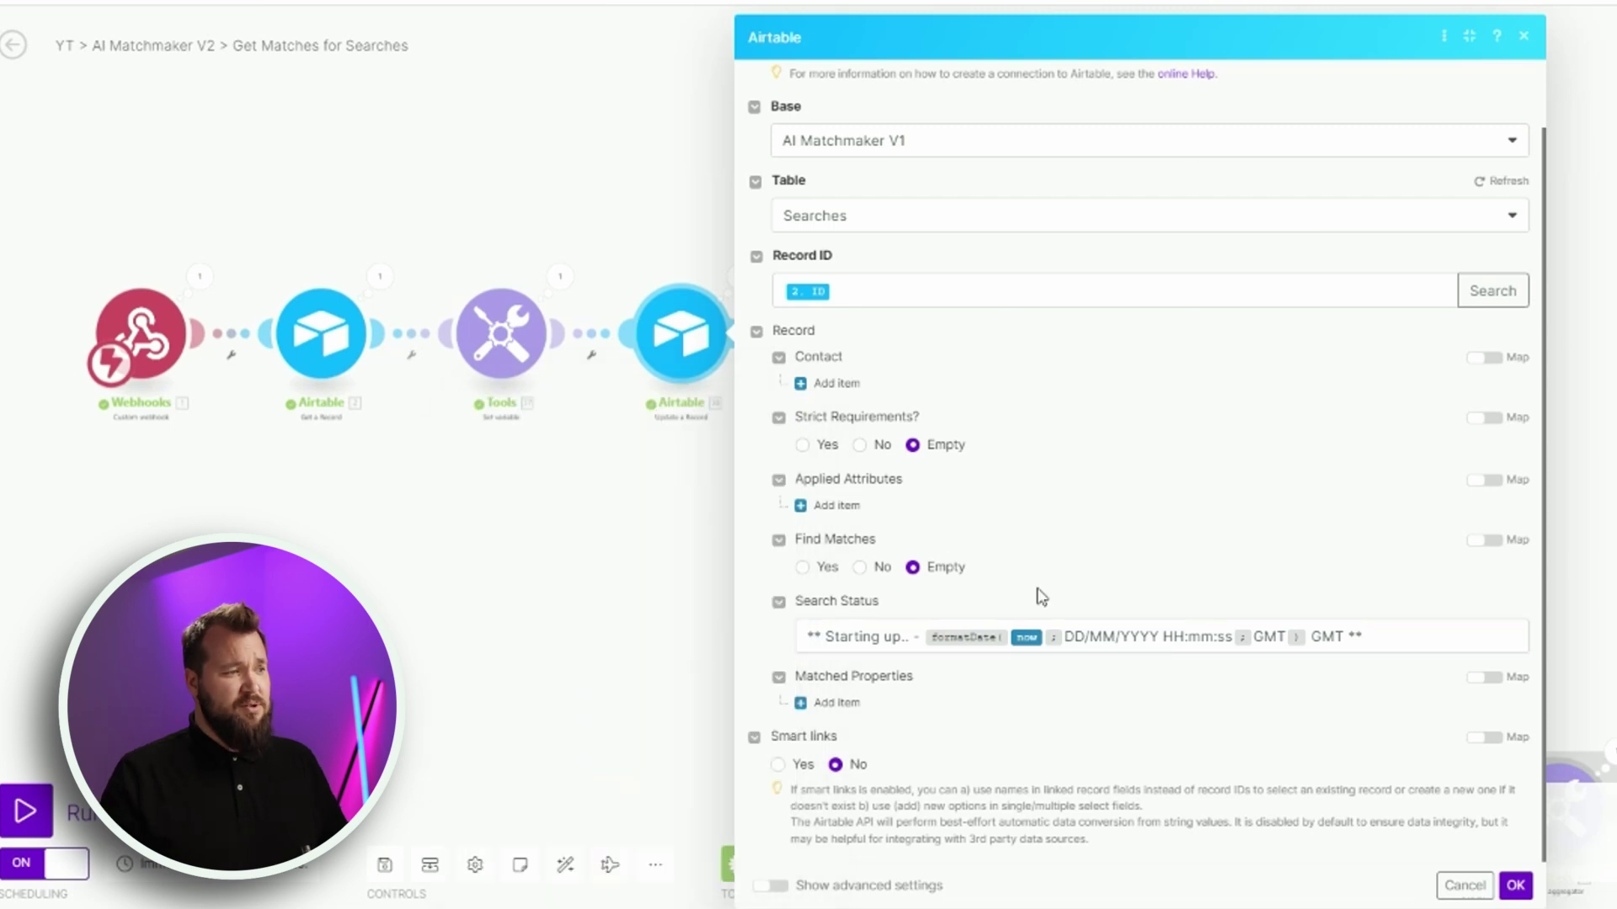
click(1520, 898)
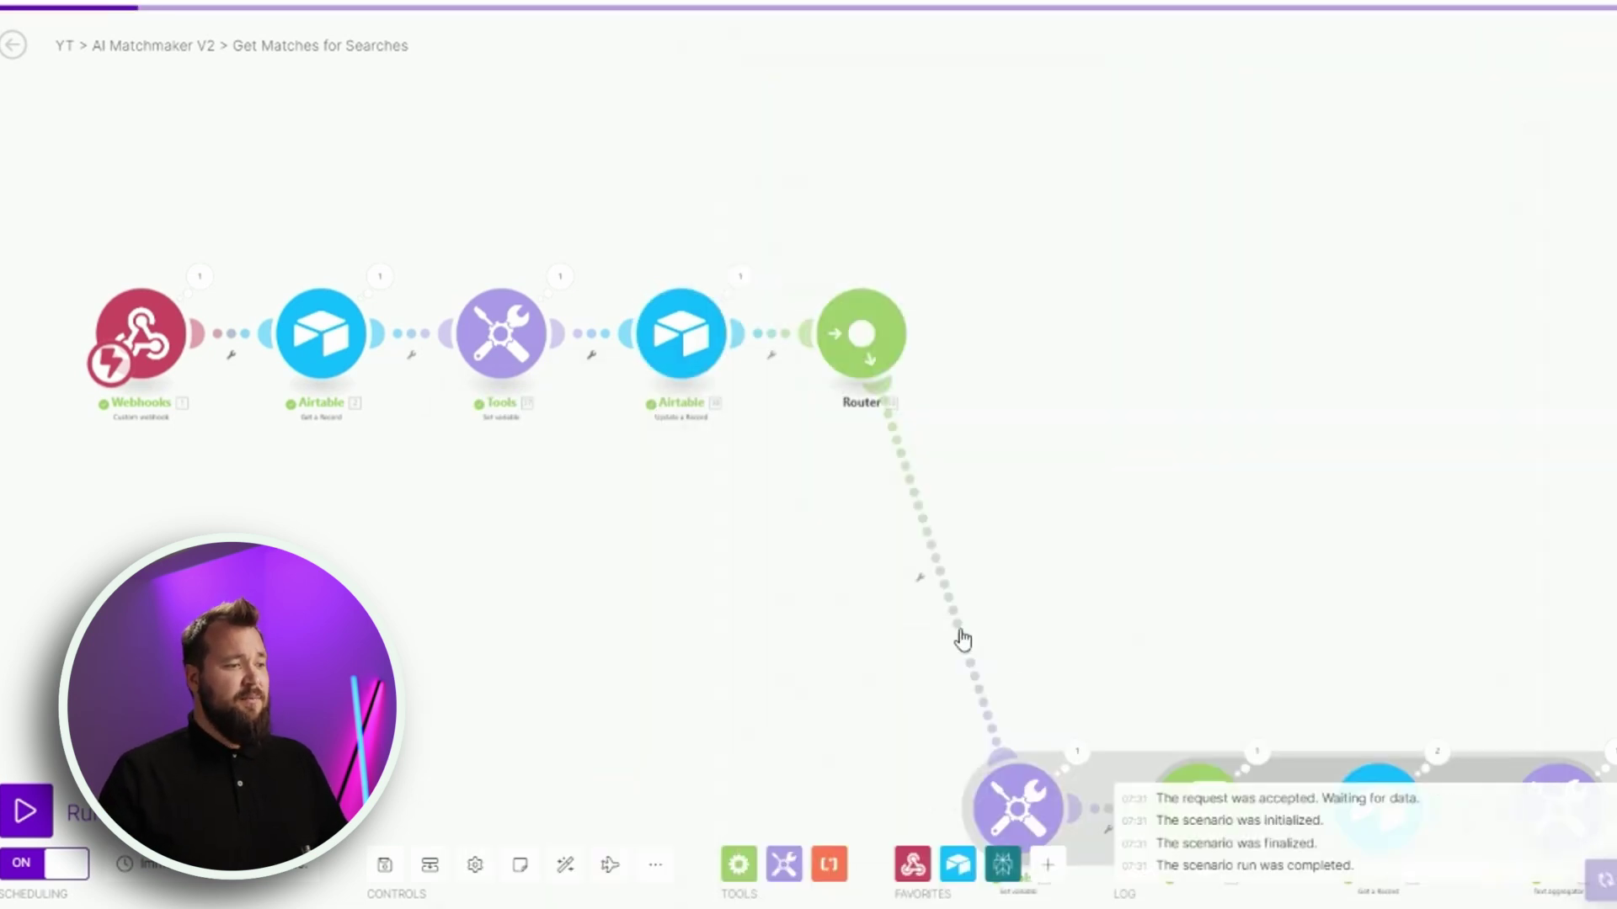
Step: Review the Set variable, Iterator and Get a Record module settings without changing them
scroll(704, 588, down, 3)
drag(704, 588, 587, 337)
scroll(711, 375, up, 3)
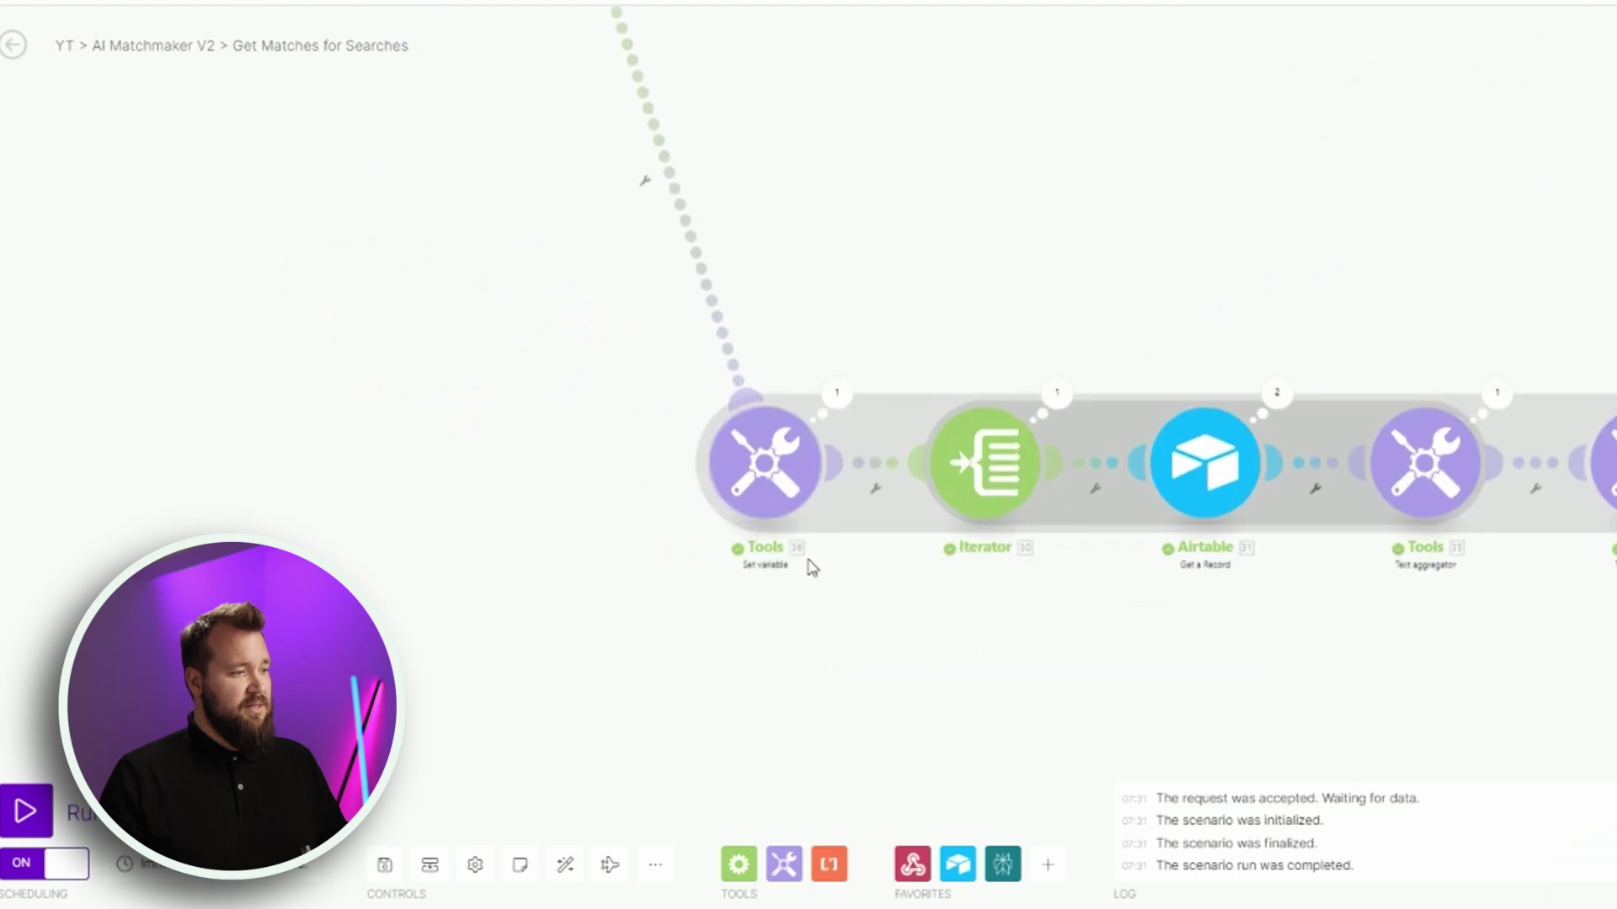
click(430, 414)
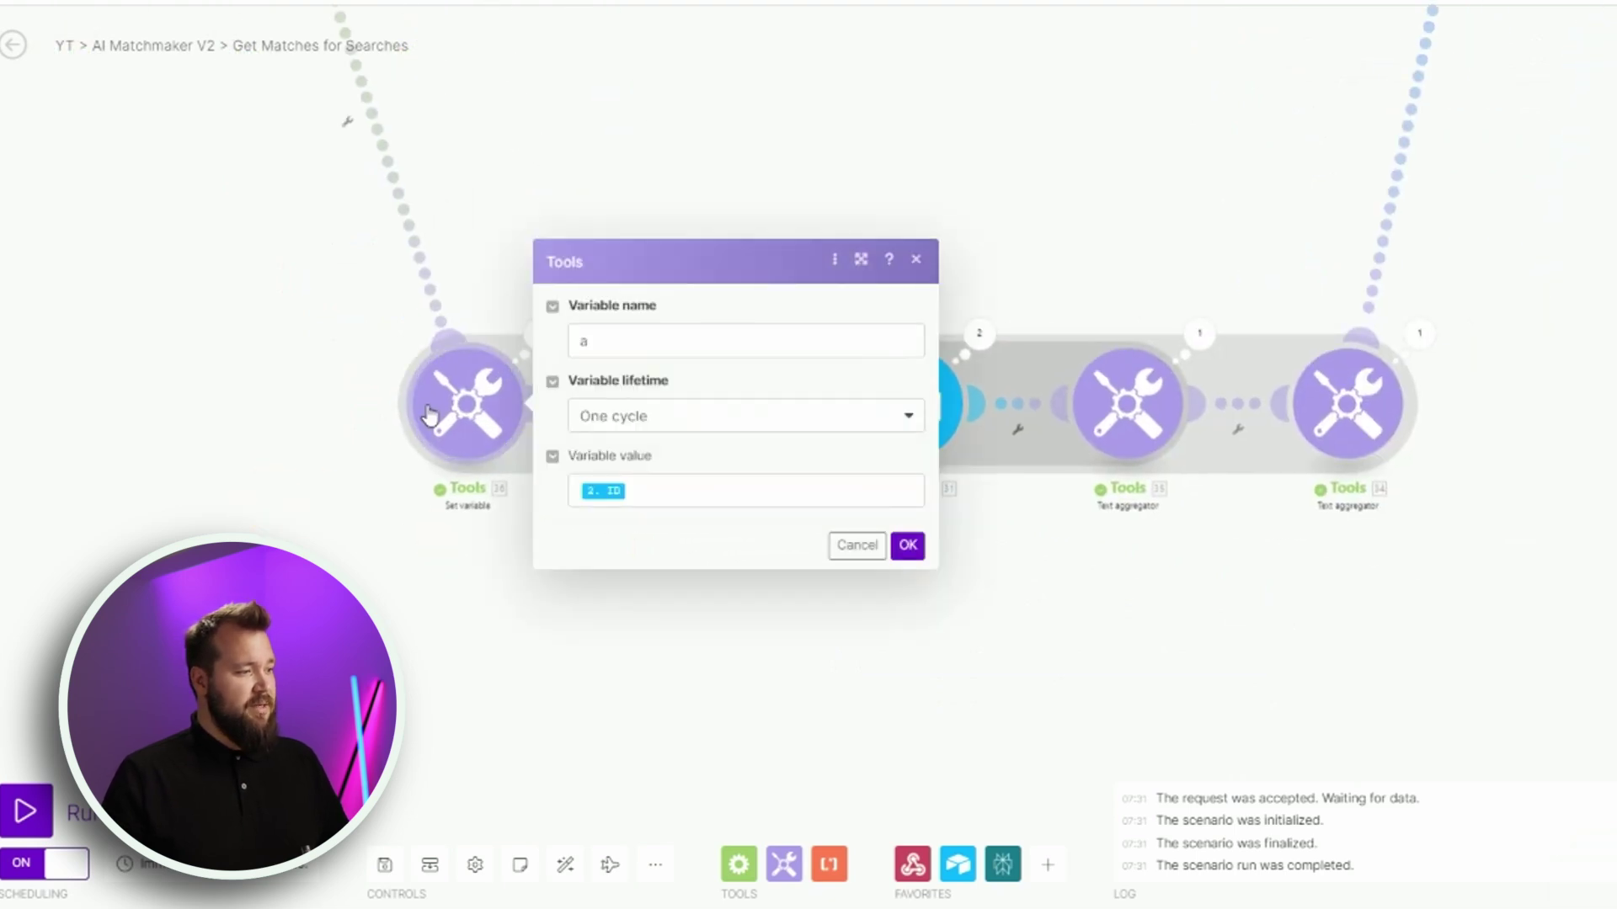
click(683, 491)
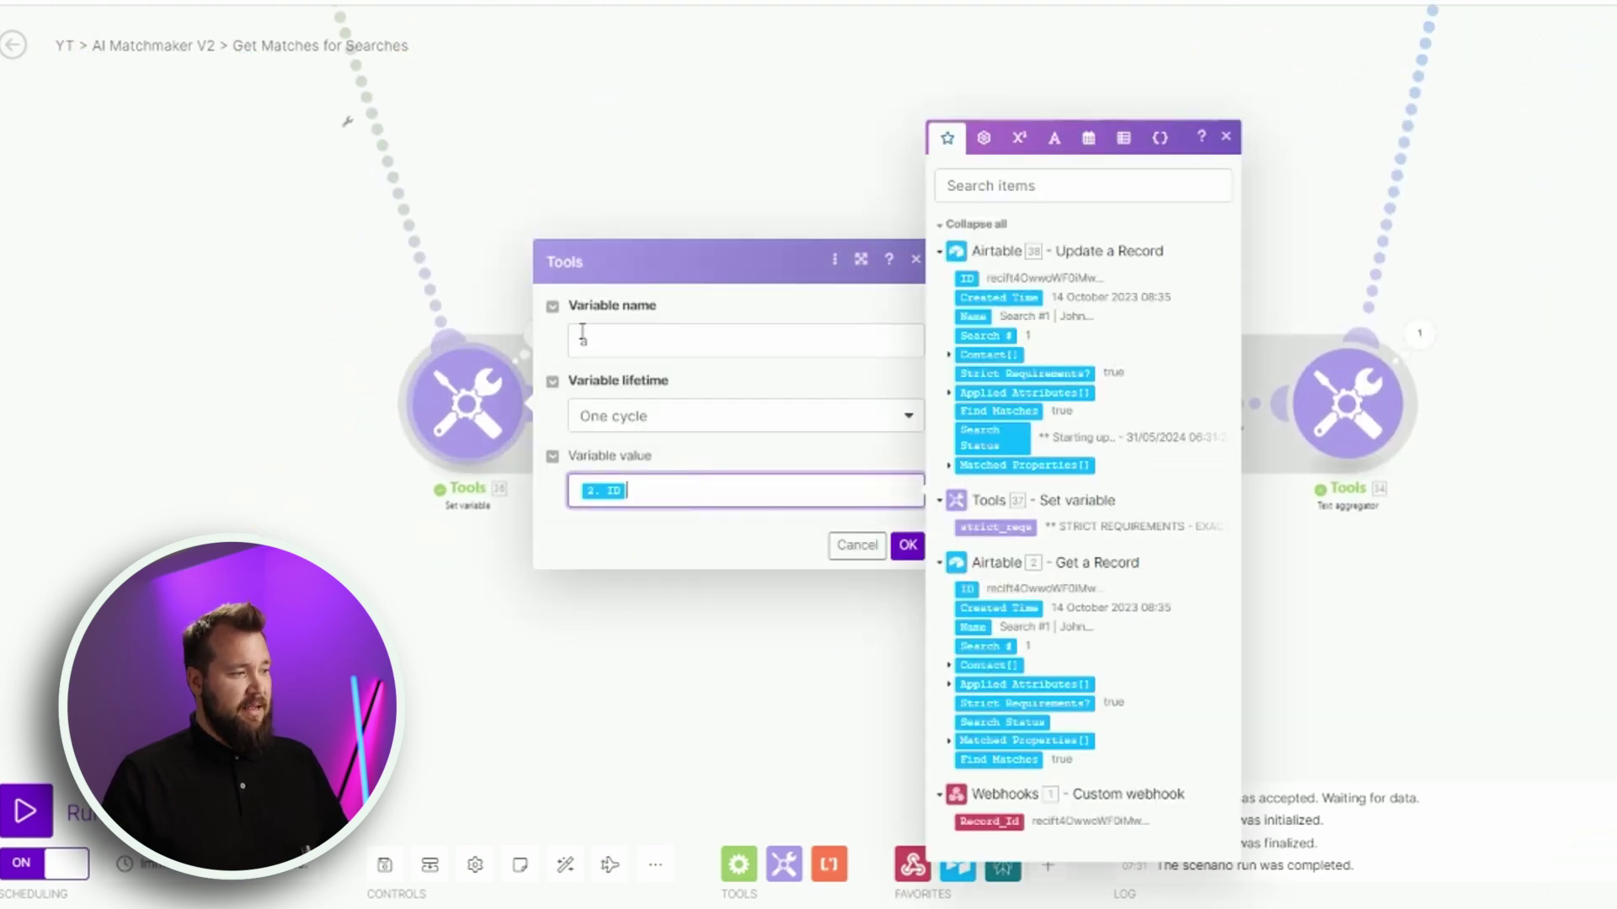
key(Escape)
drag(695, 703, 530, 684)
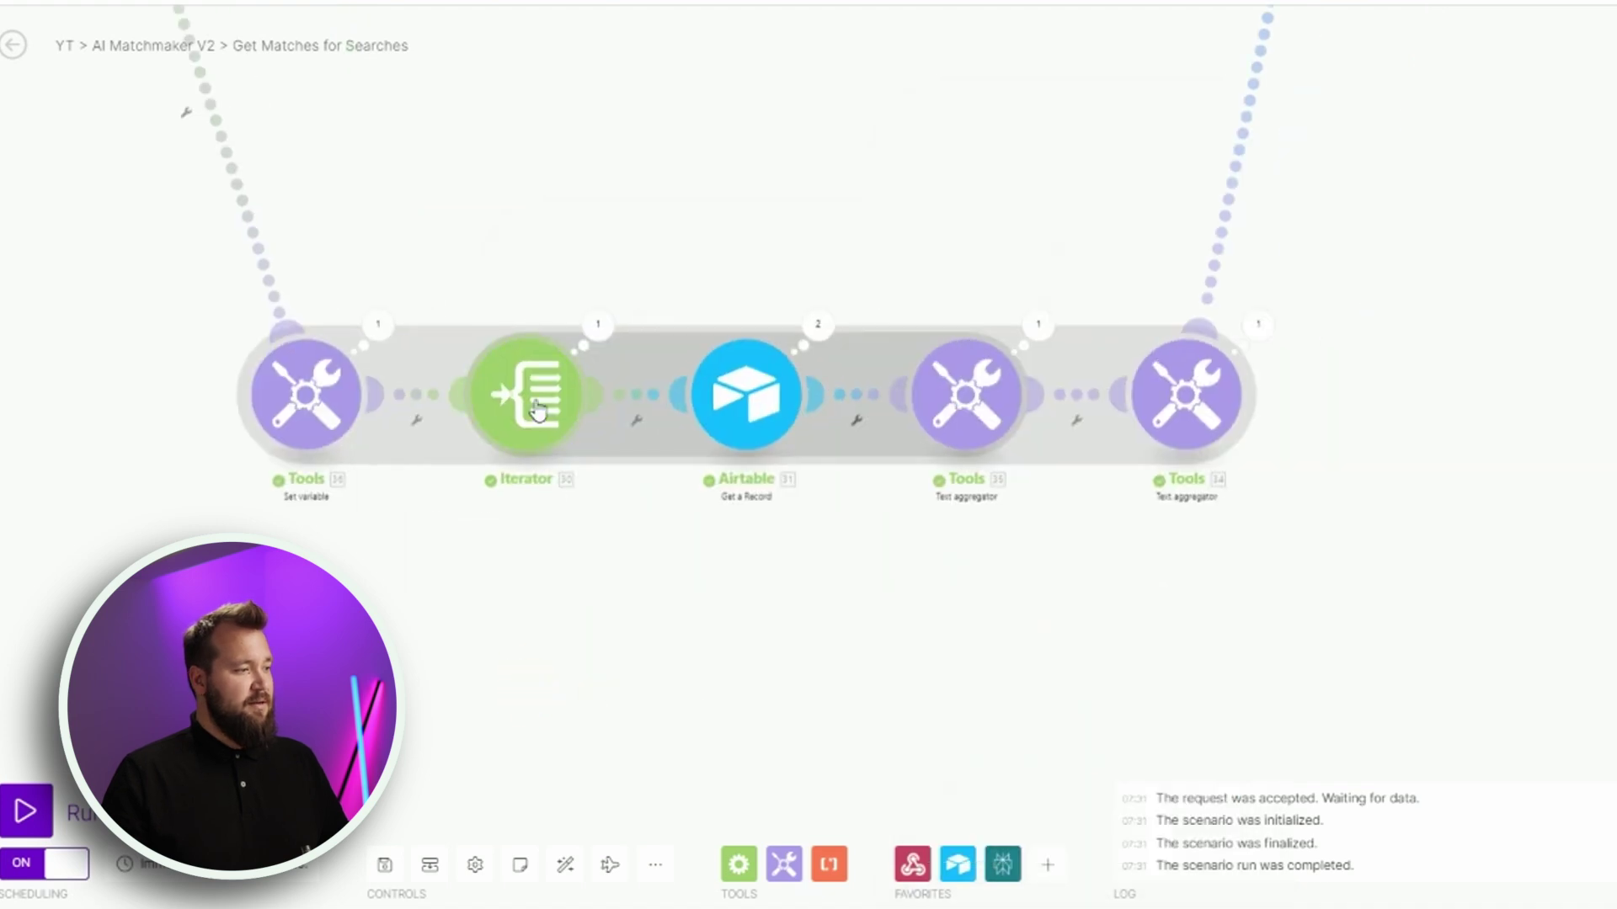
click(530, 404)
click(879, 416)
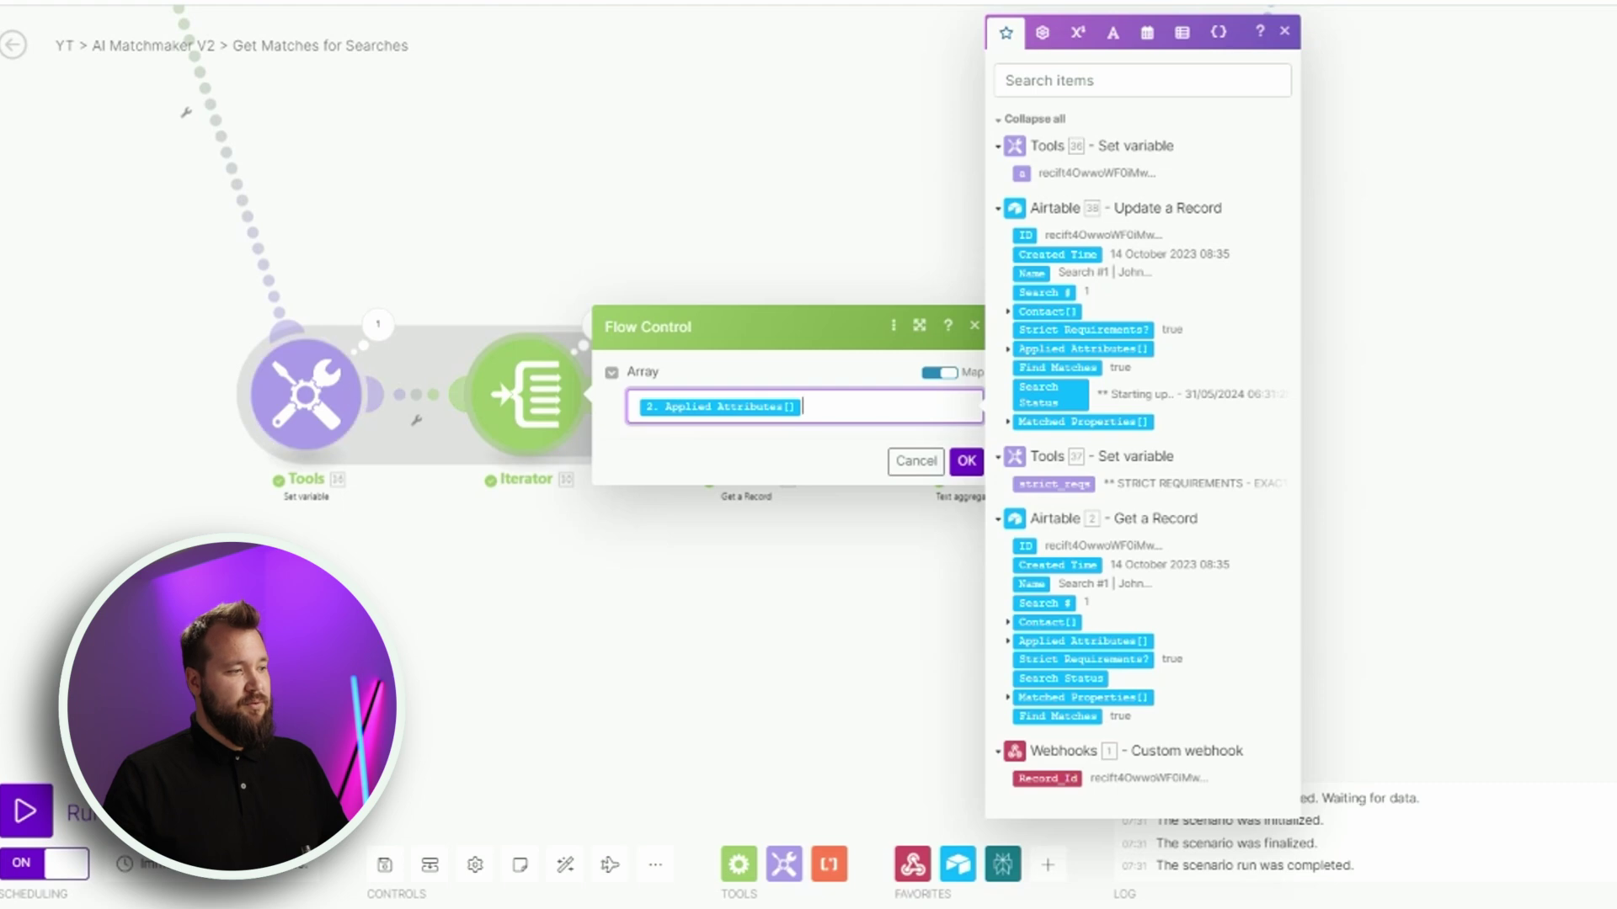
key(Escape)
click(746, 397)
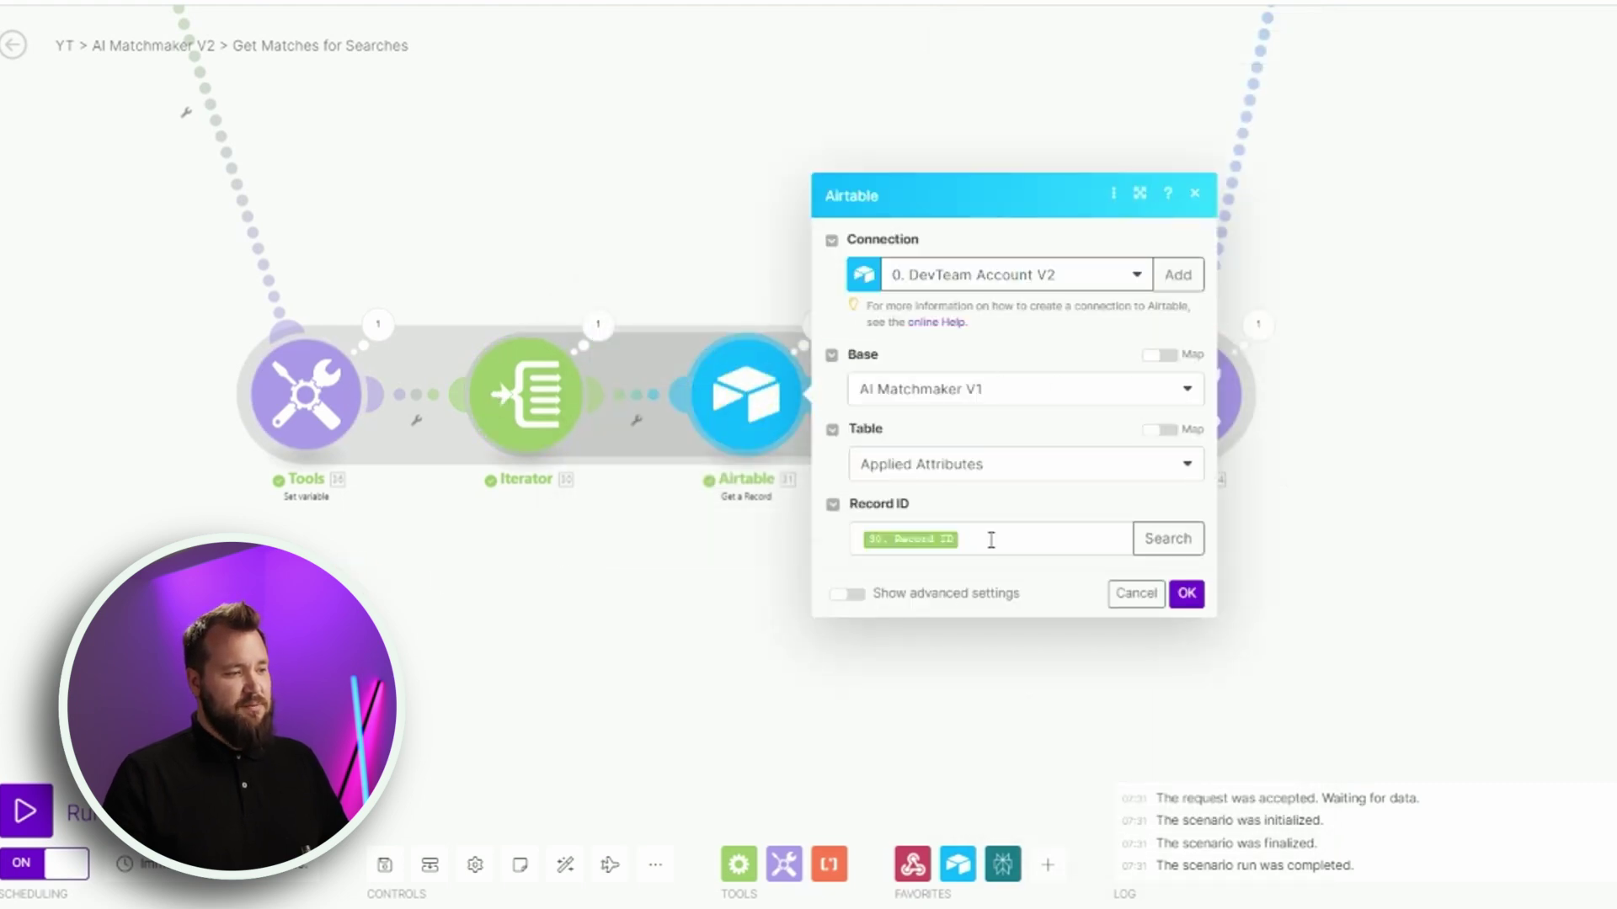
click(772, 621)
Step: Set the first text aggregator's Separator to a comma and save it
click(821, 399)
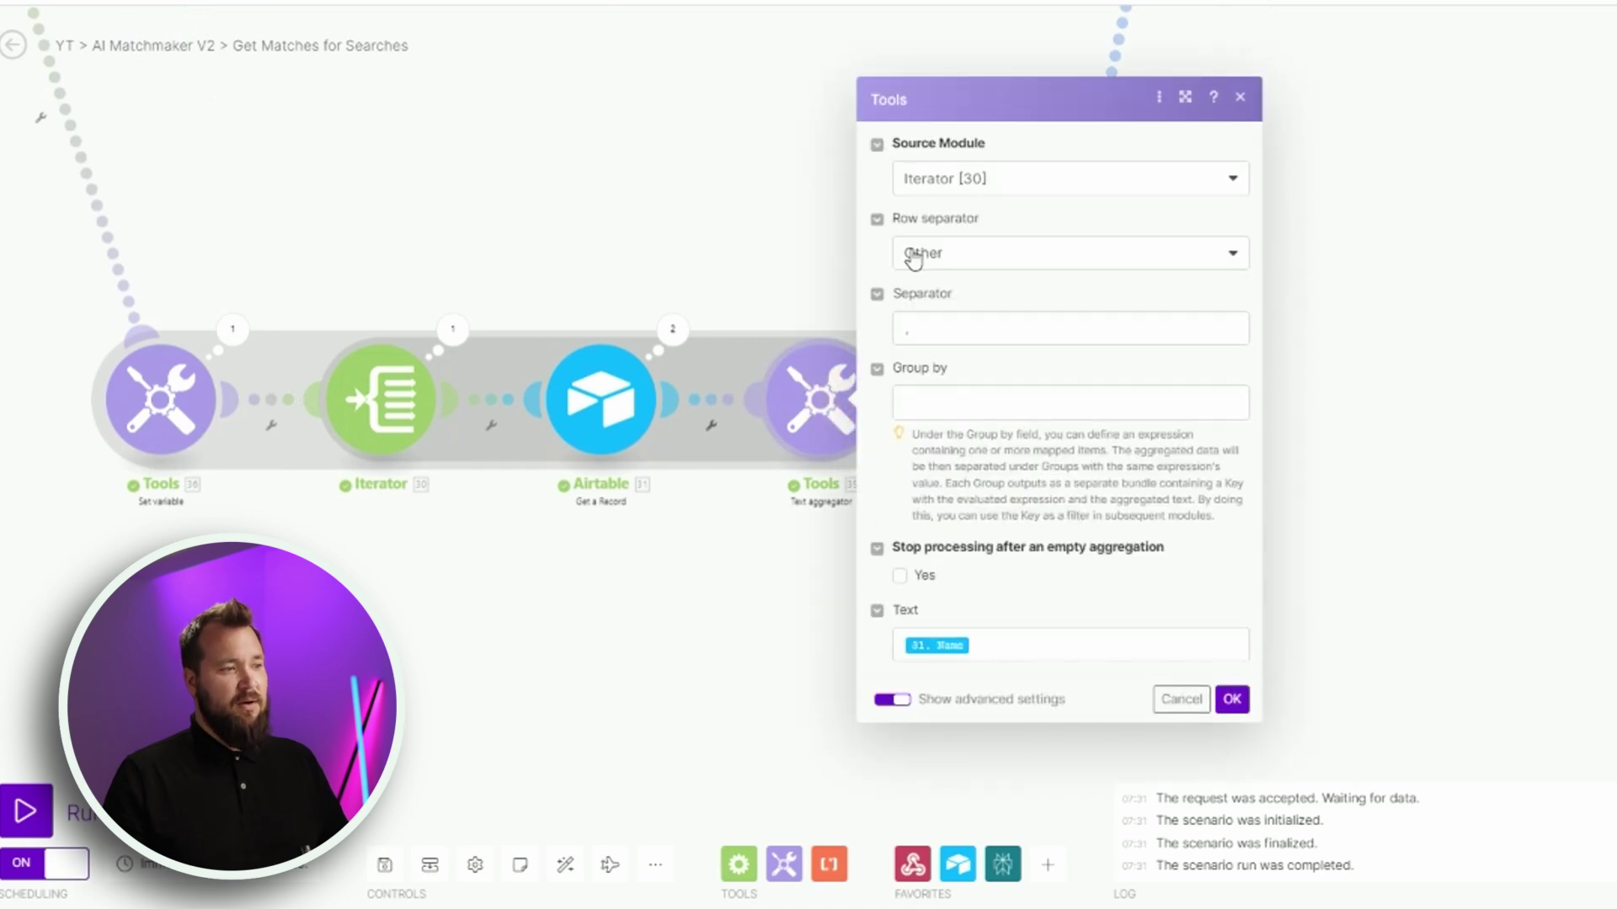
click(901, 330)
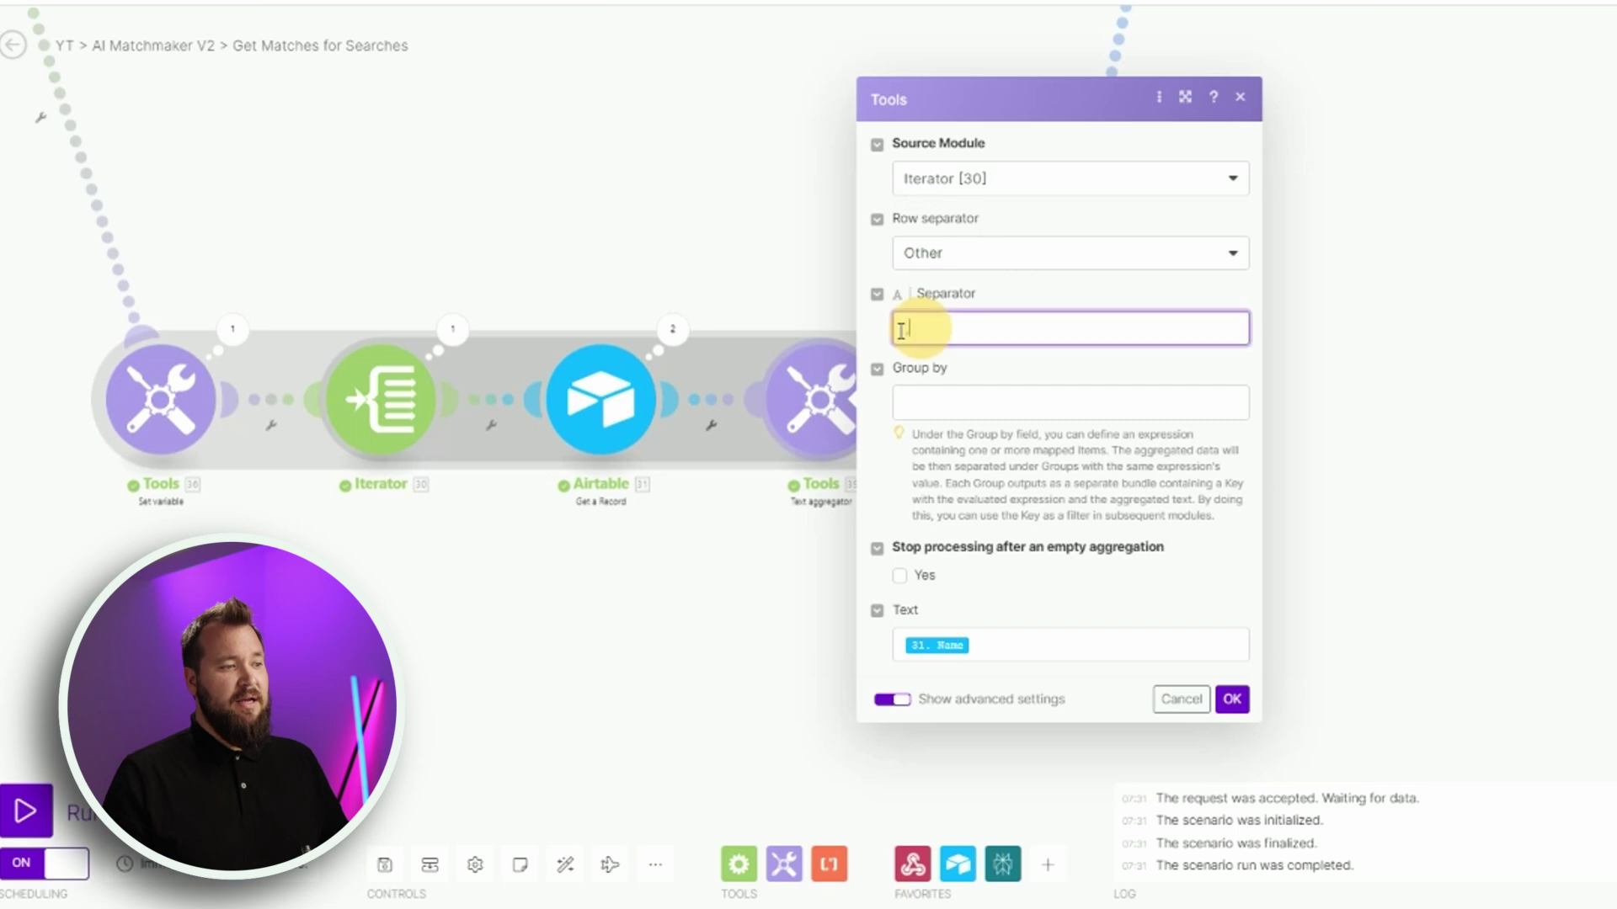
text(,)
click(880, 361)
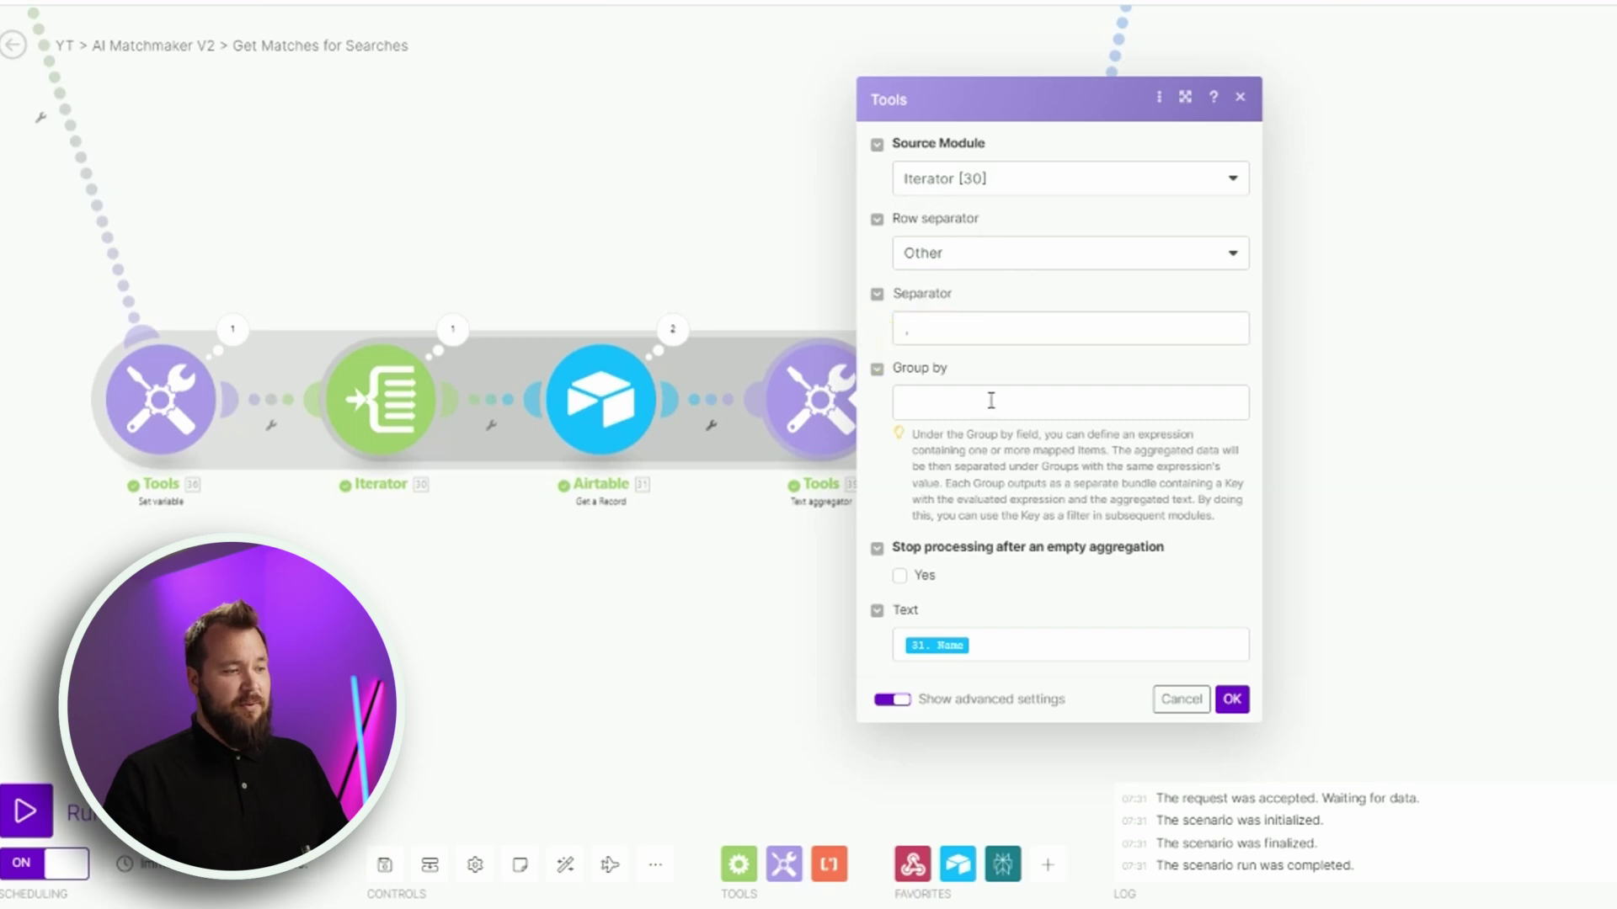
click(1037, 645)
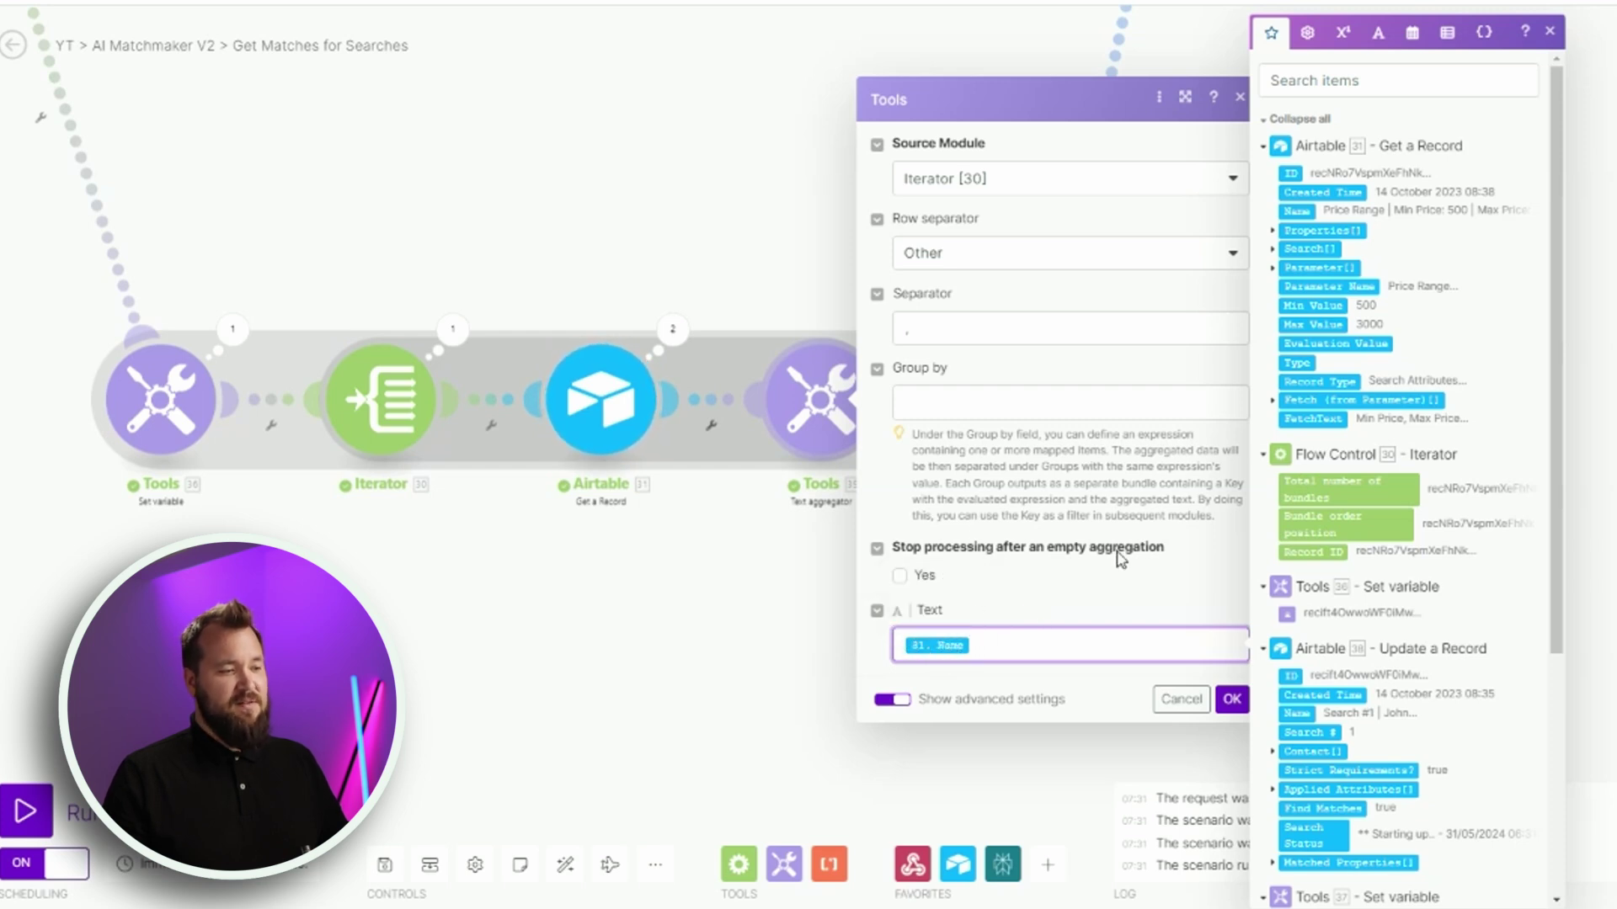
click(1126, 488)
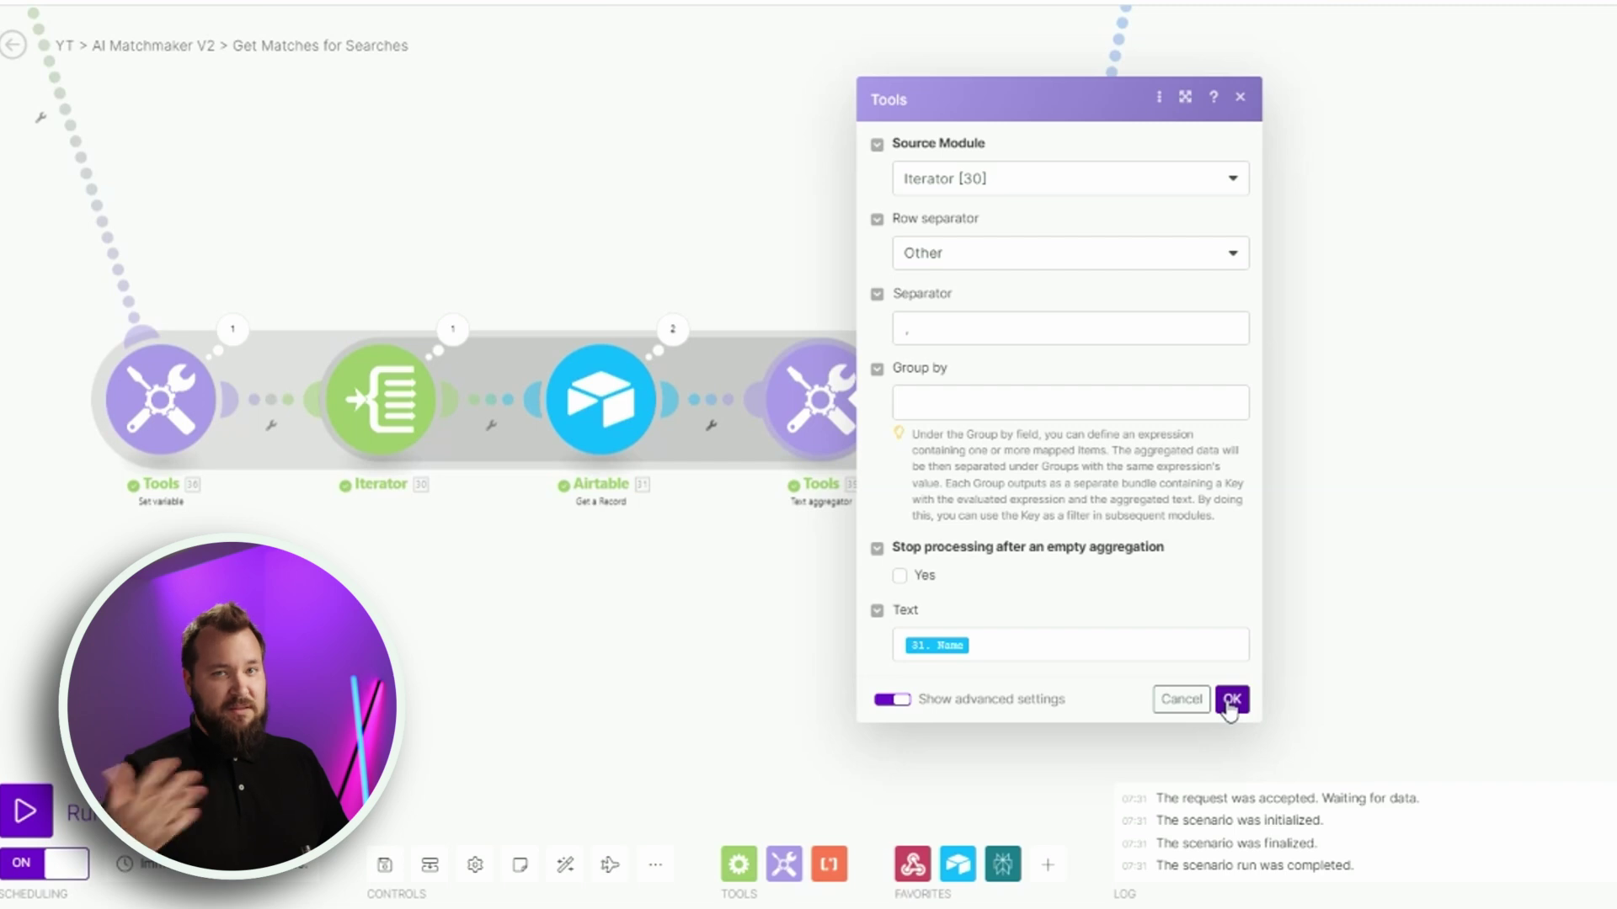
click(1230, 701)
Step: Inspect the final text aggregator's combined search summary text, then cancel without changes
click(1044, 397)
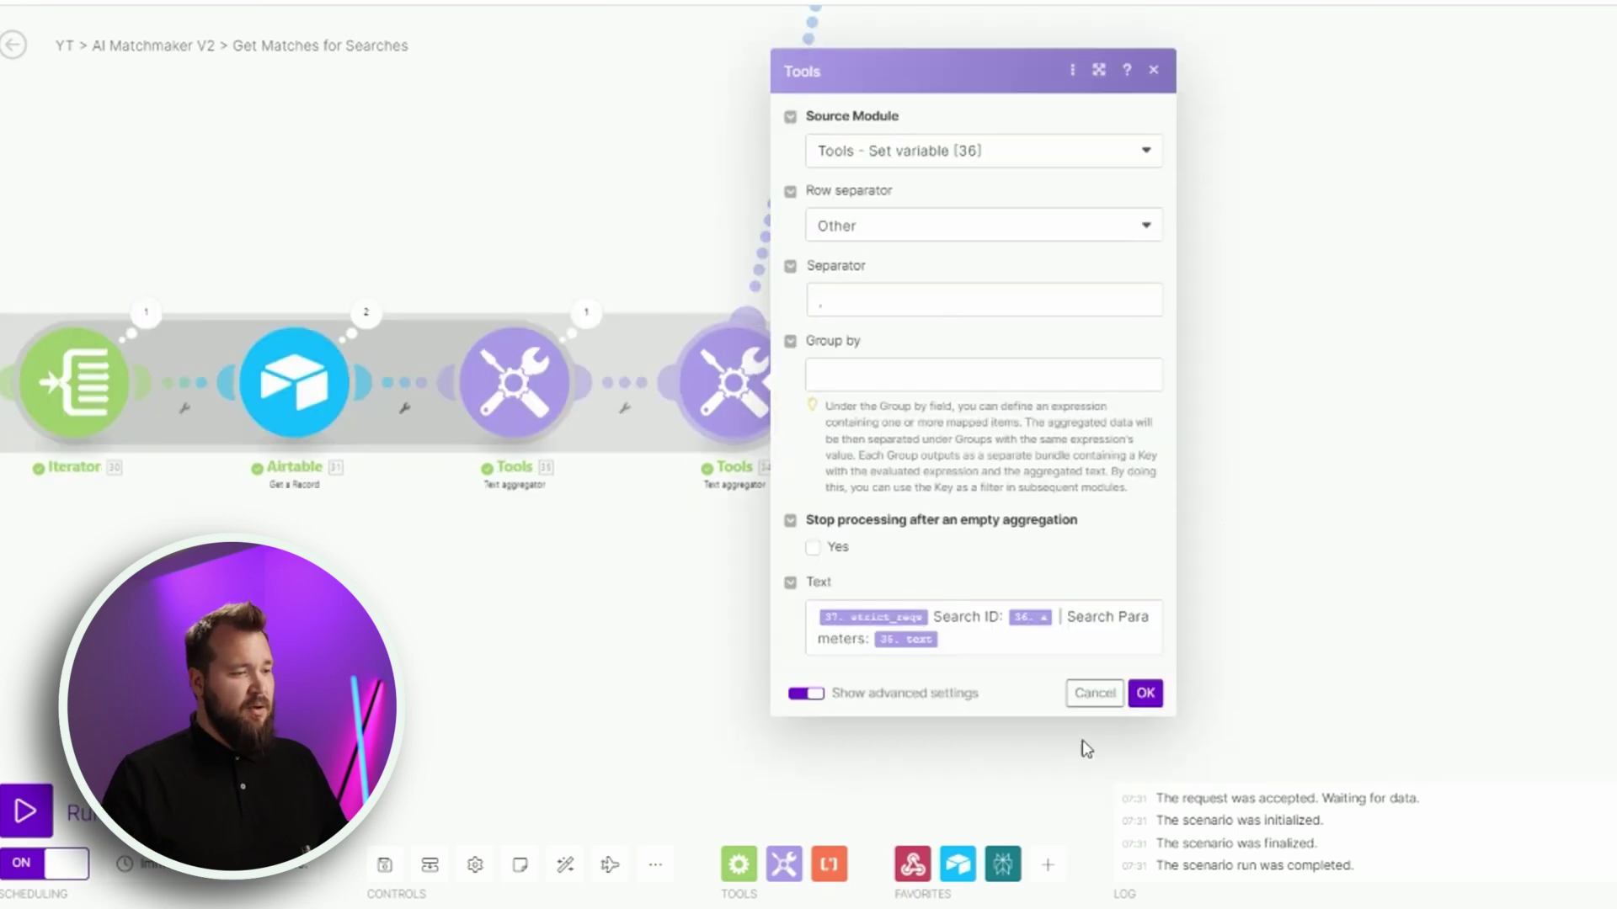
click(934, 623)
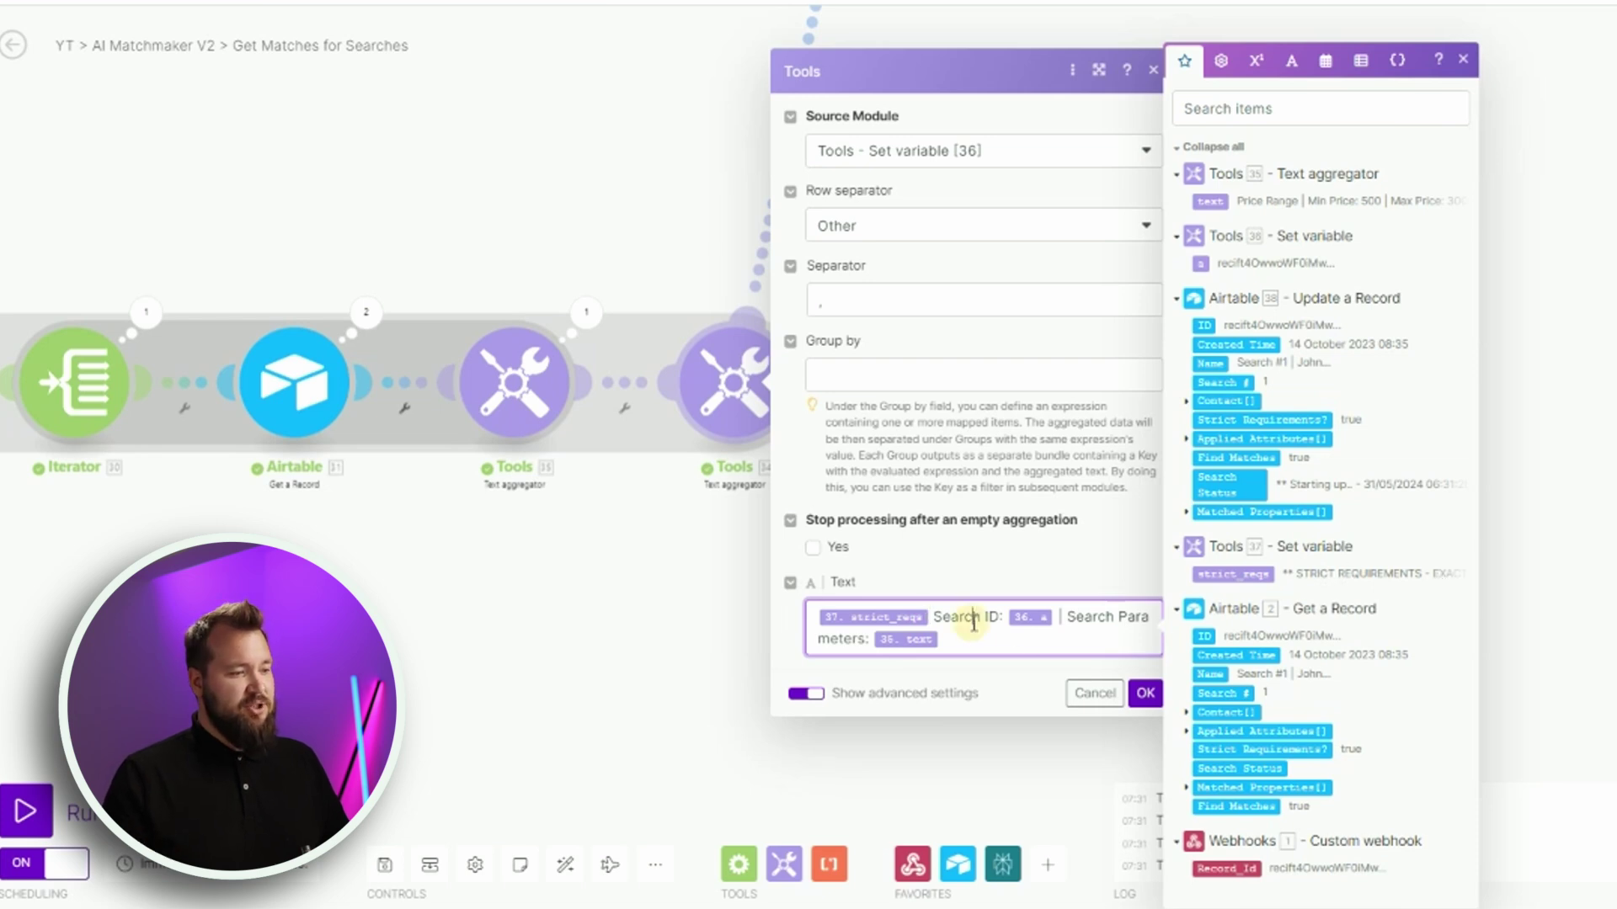
click(1089, 619)
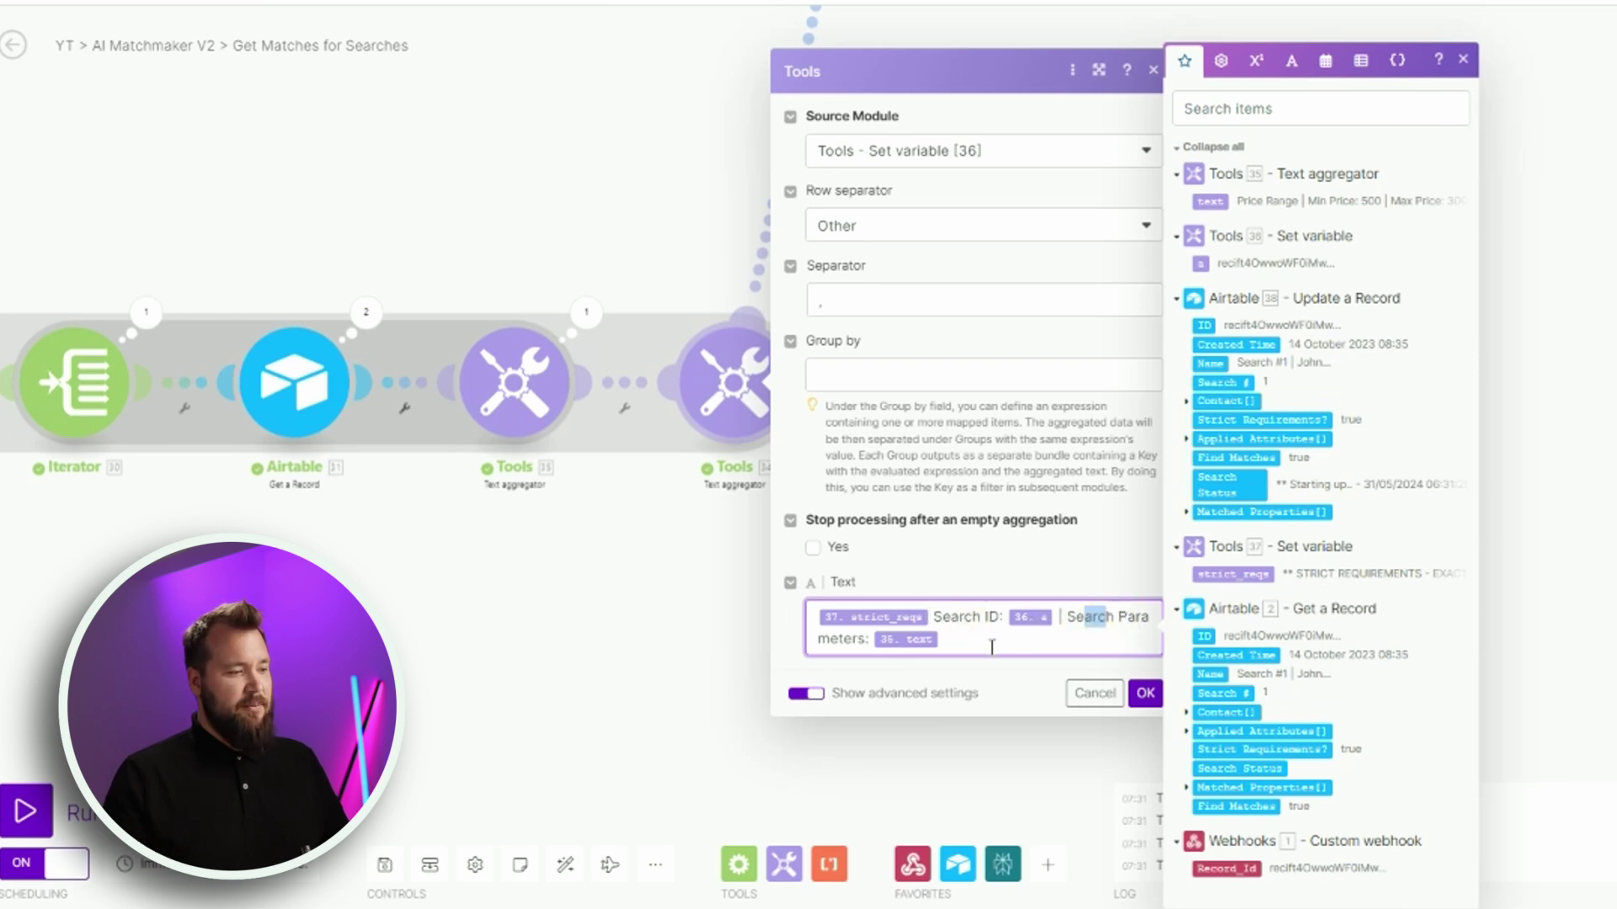
click(1075, 539)
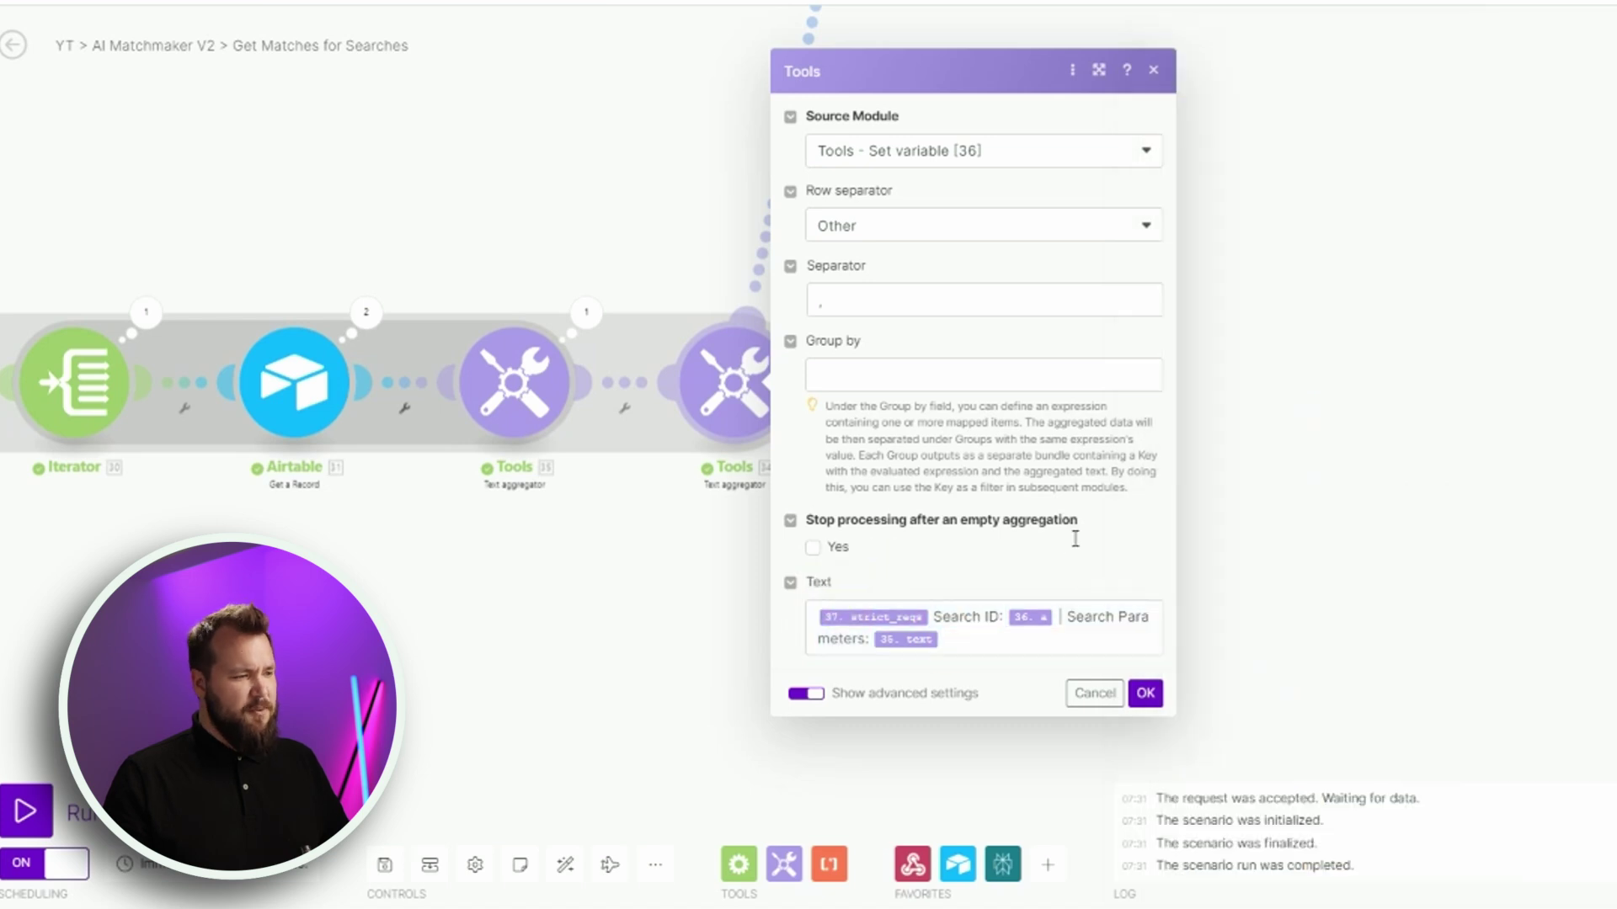
click(1095, 693)
scroll(870, 548, down, 3)
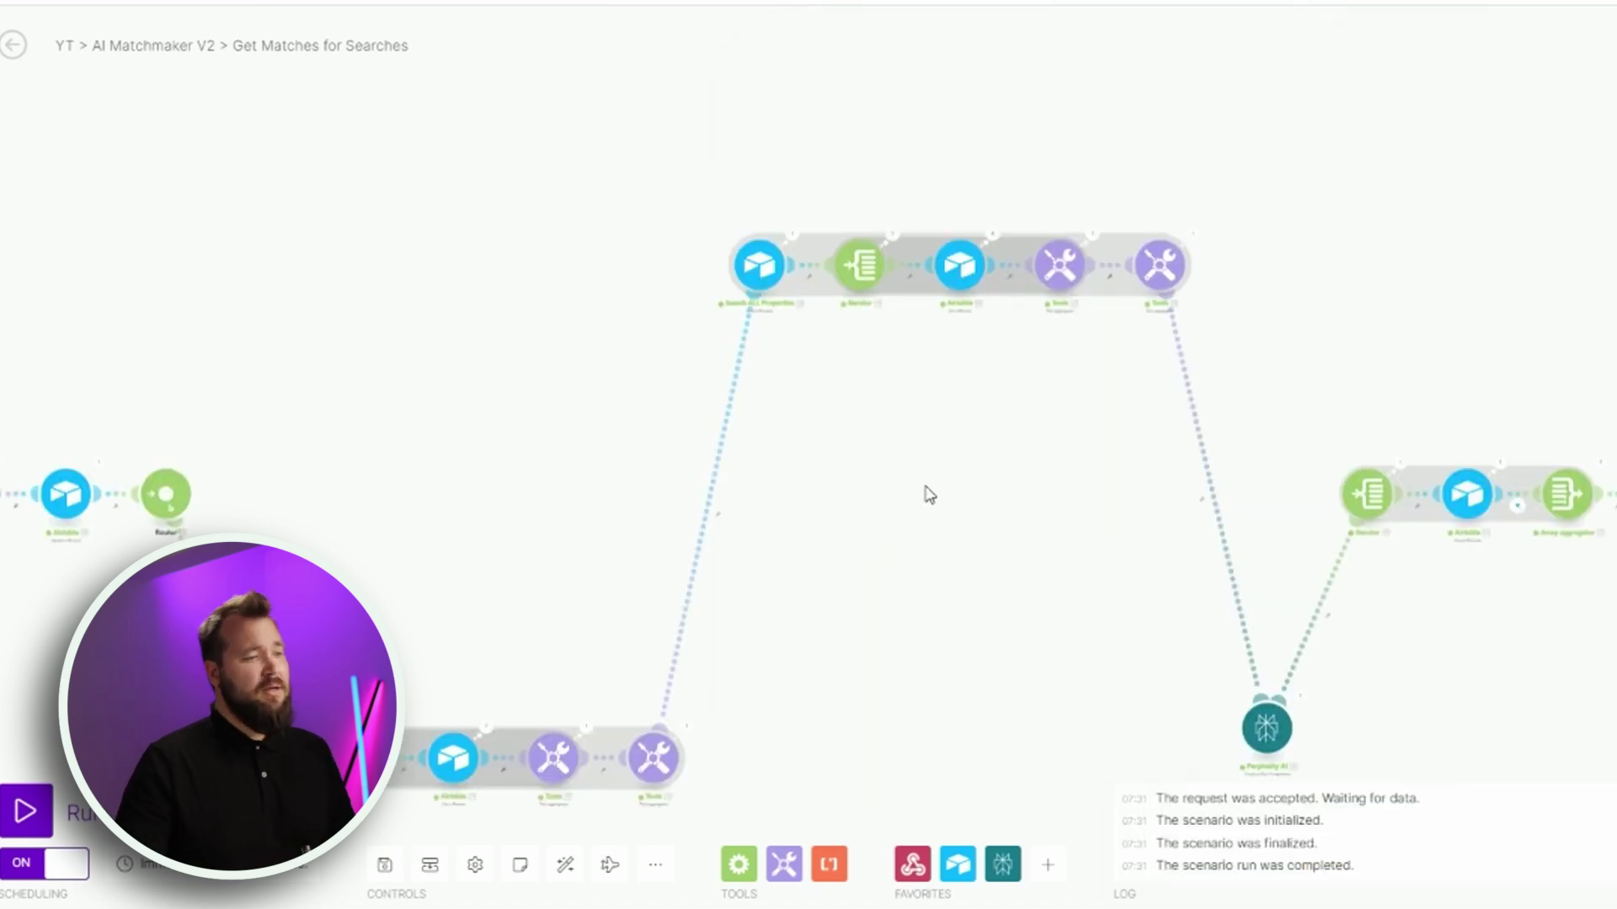
drag(915, 480, 710, 519)
scroll(613, 404, up, 3)
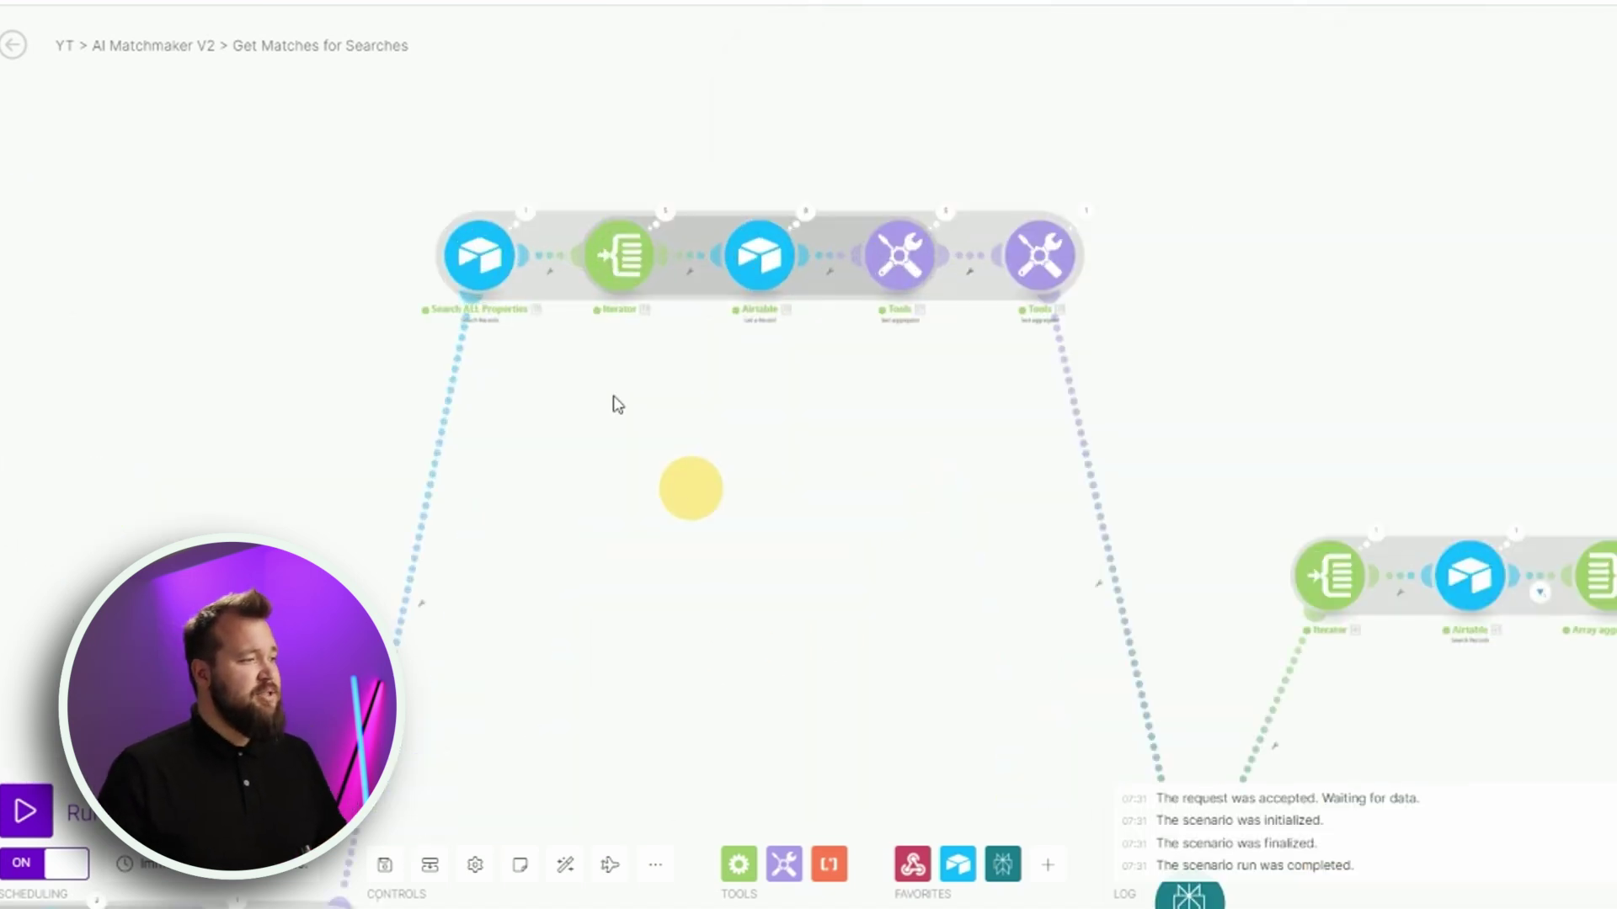
click(483, 254)
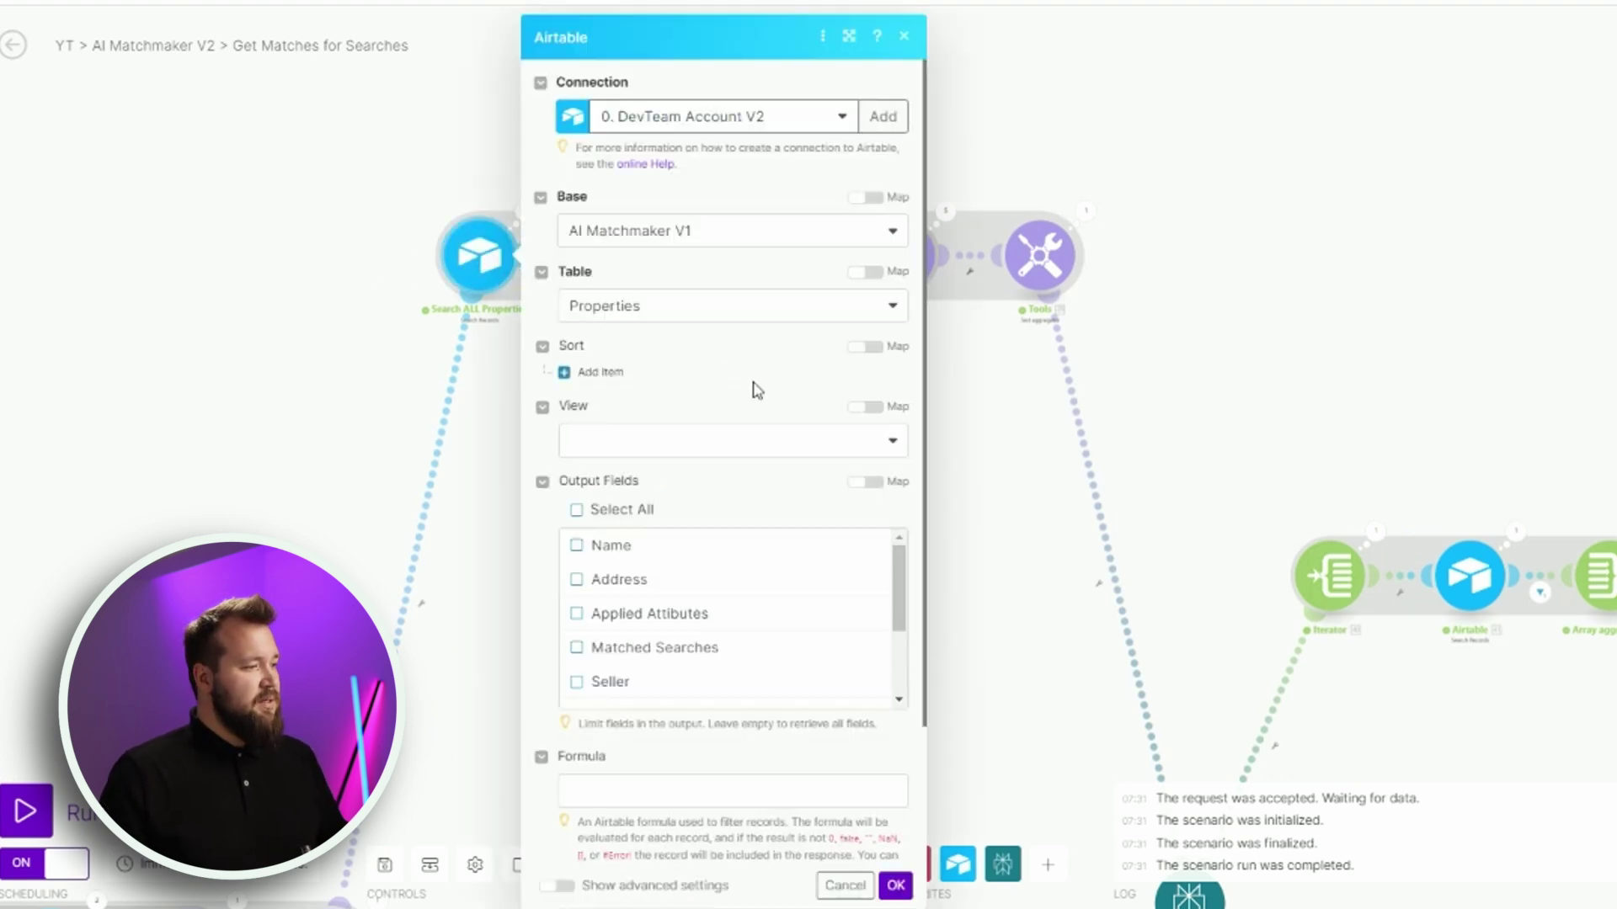
scroll(754, 390, down, 2)
scroll(704, 350, up, 2)
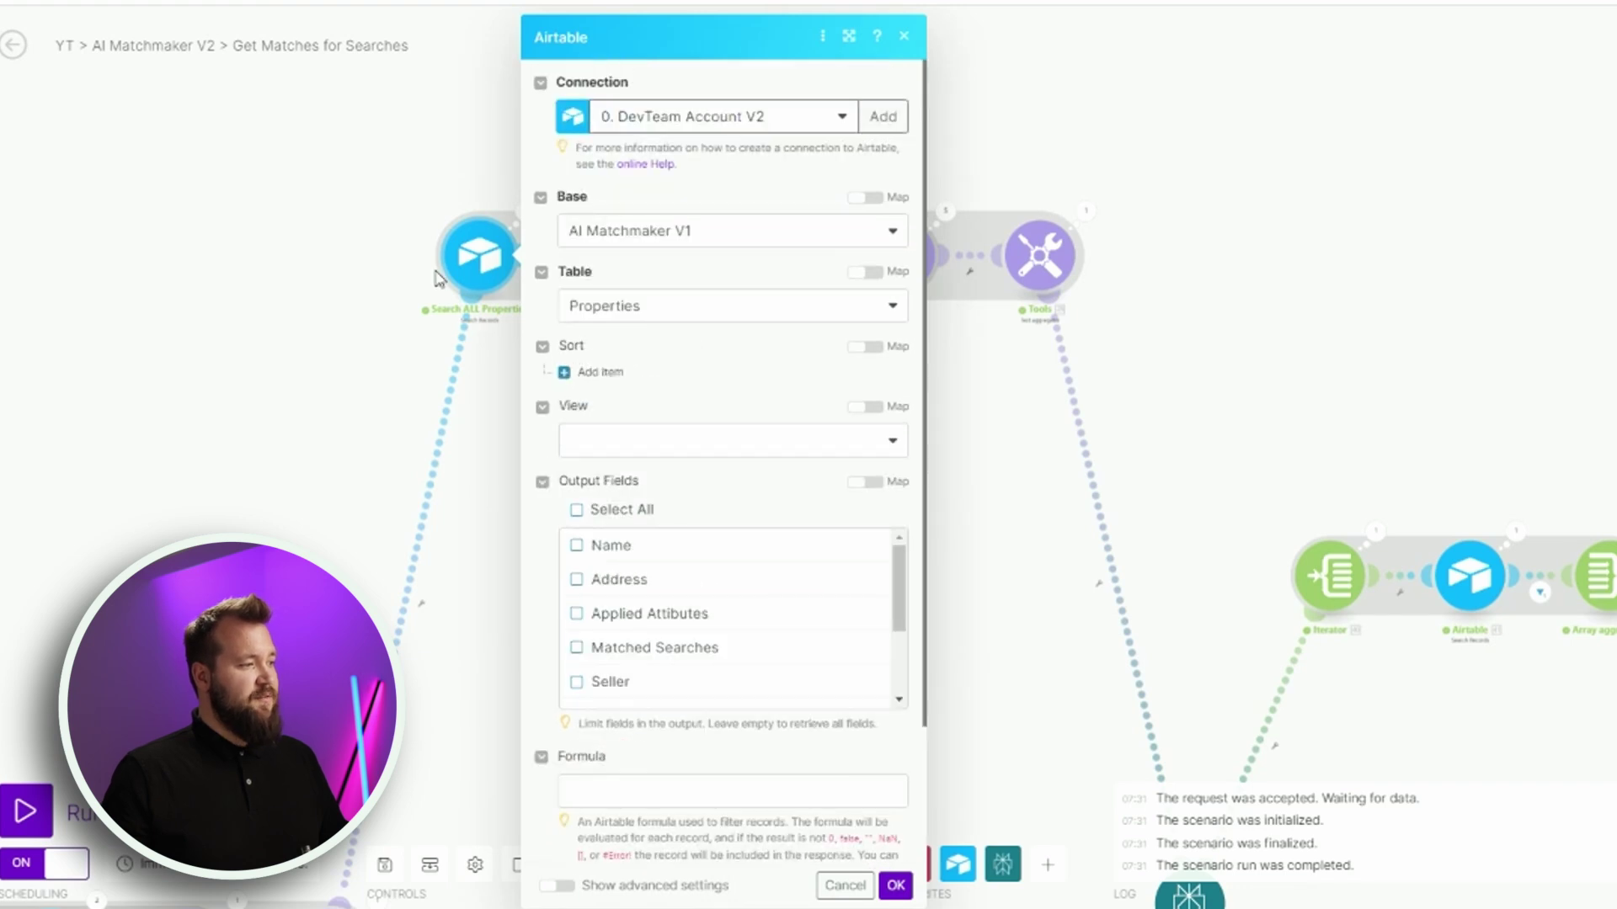
scroll(439, 279, up, 1)
scroll(712, 446, down, 2)
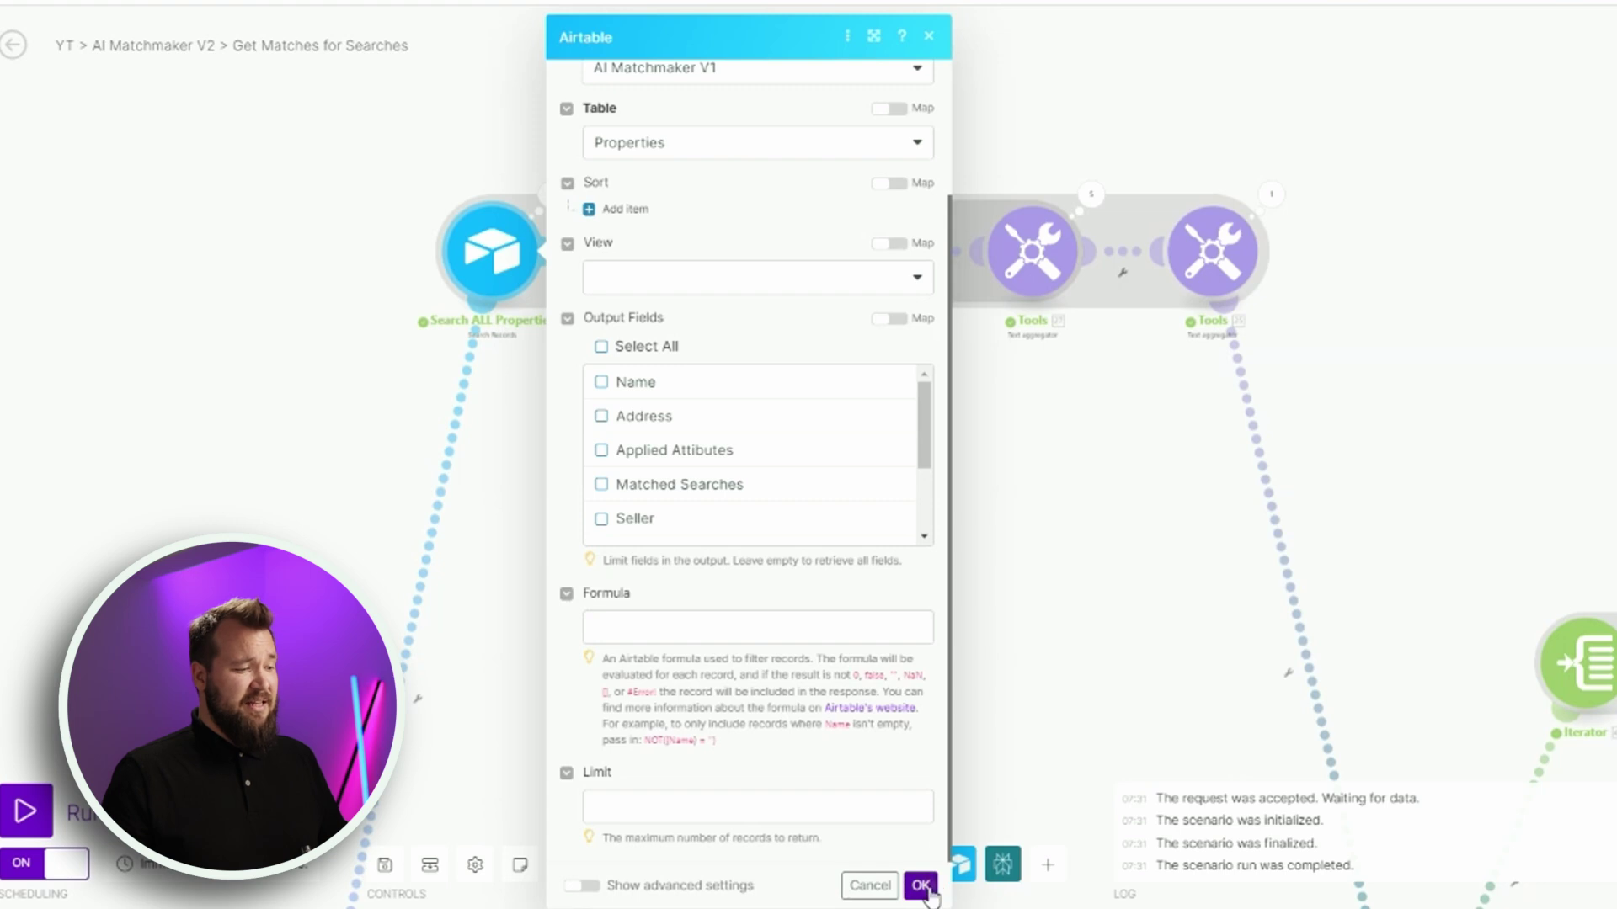
click(921, 885)
click(610, 350)
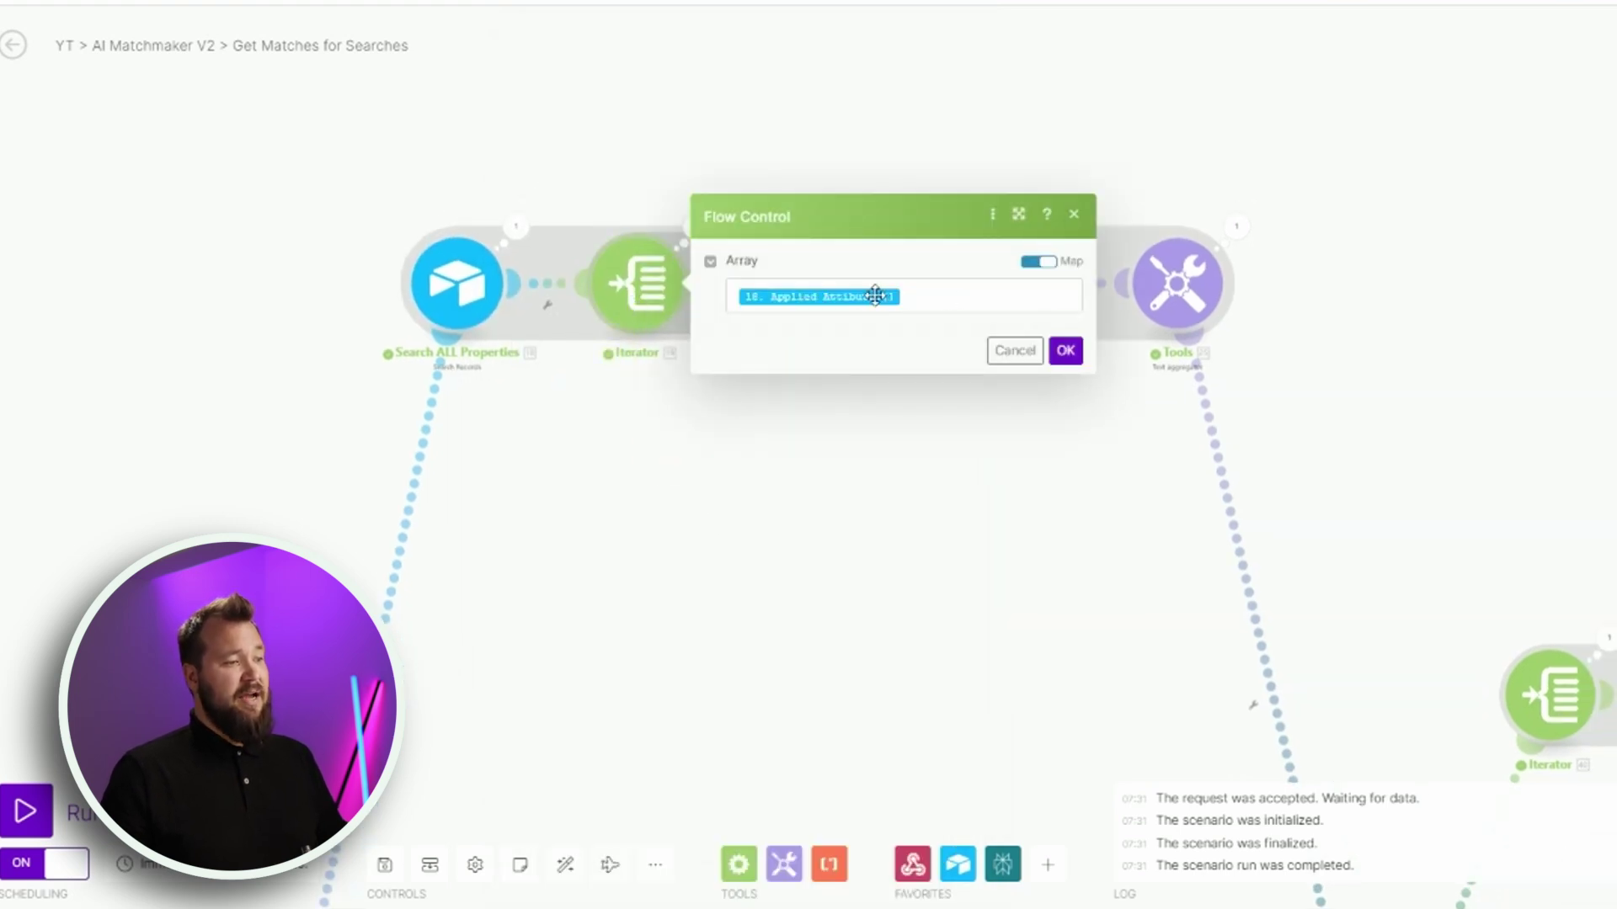
click(463, 116)
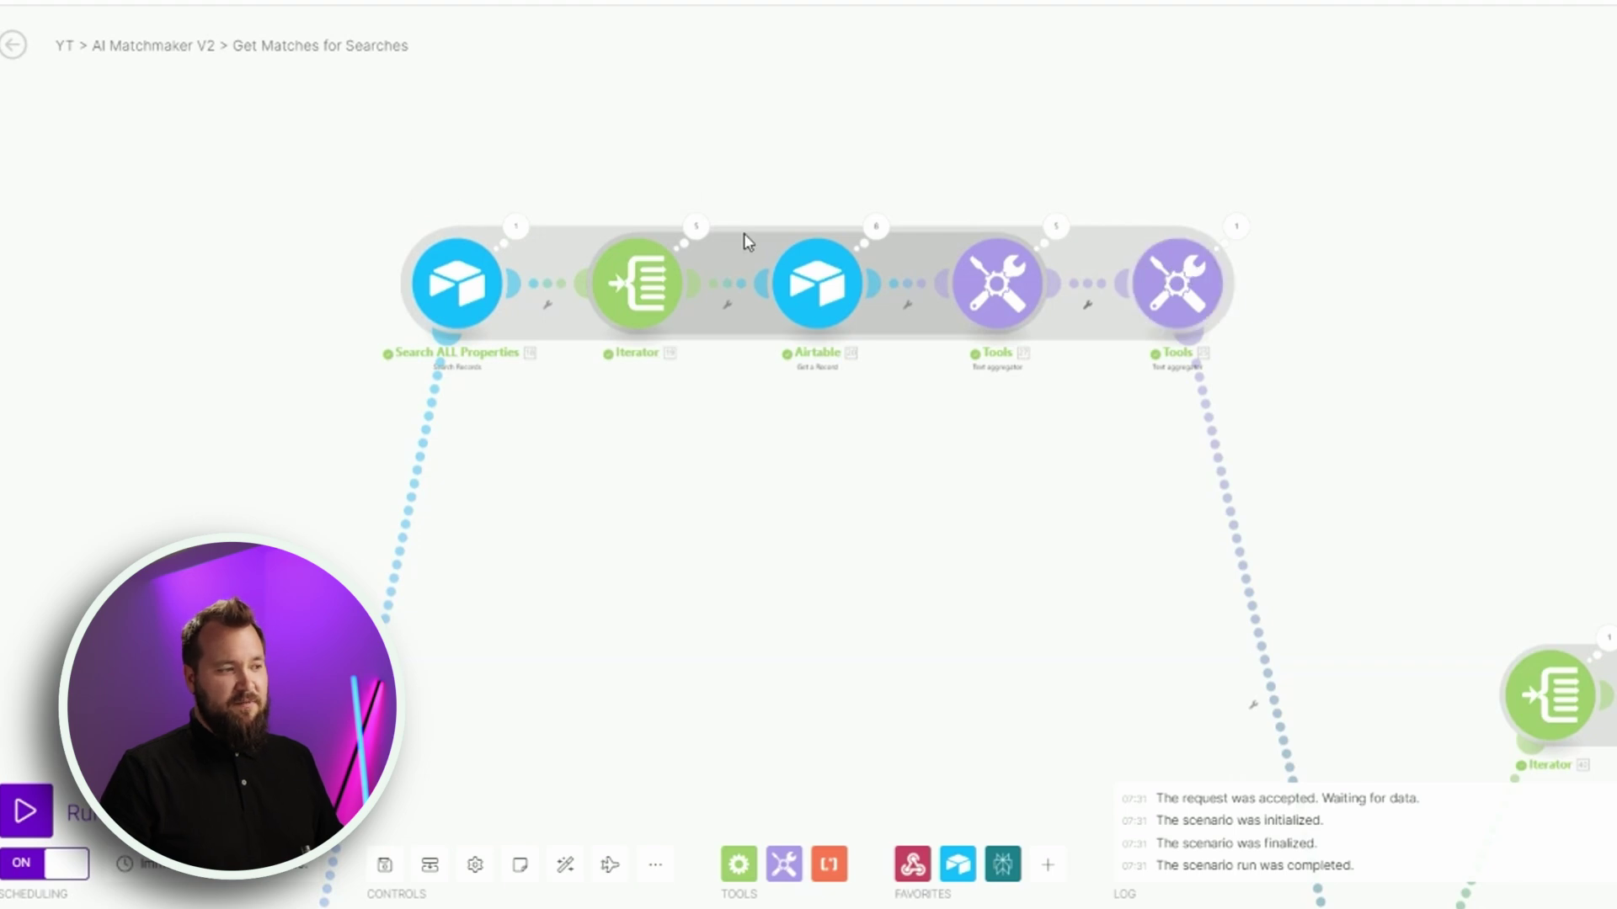
Step: Check the upper Iterator and Get a Record settings, then confirm the upper text aggregator
click(645, 280)
click(597, 171)
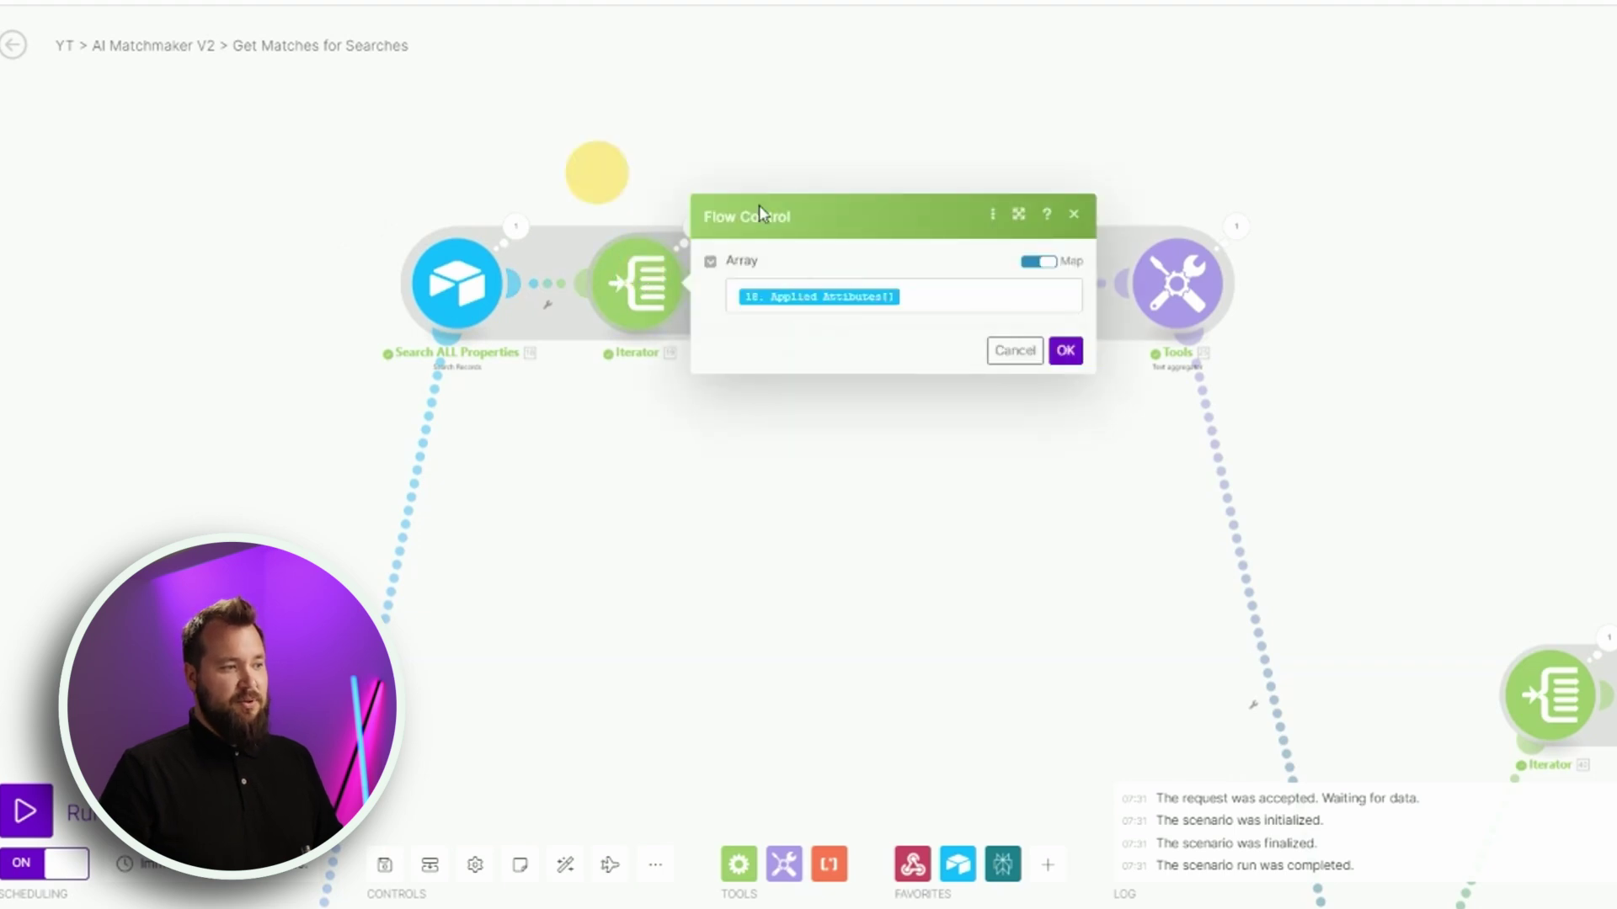
click(829, 305)
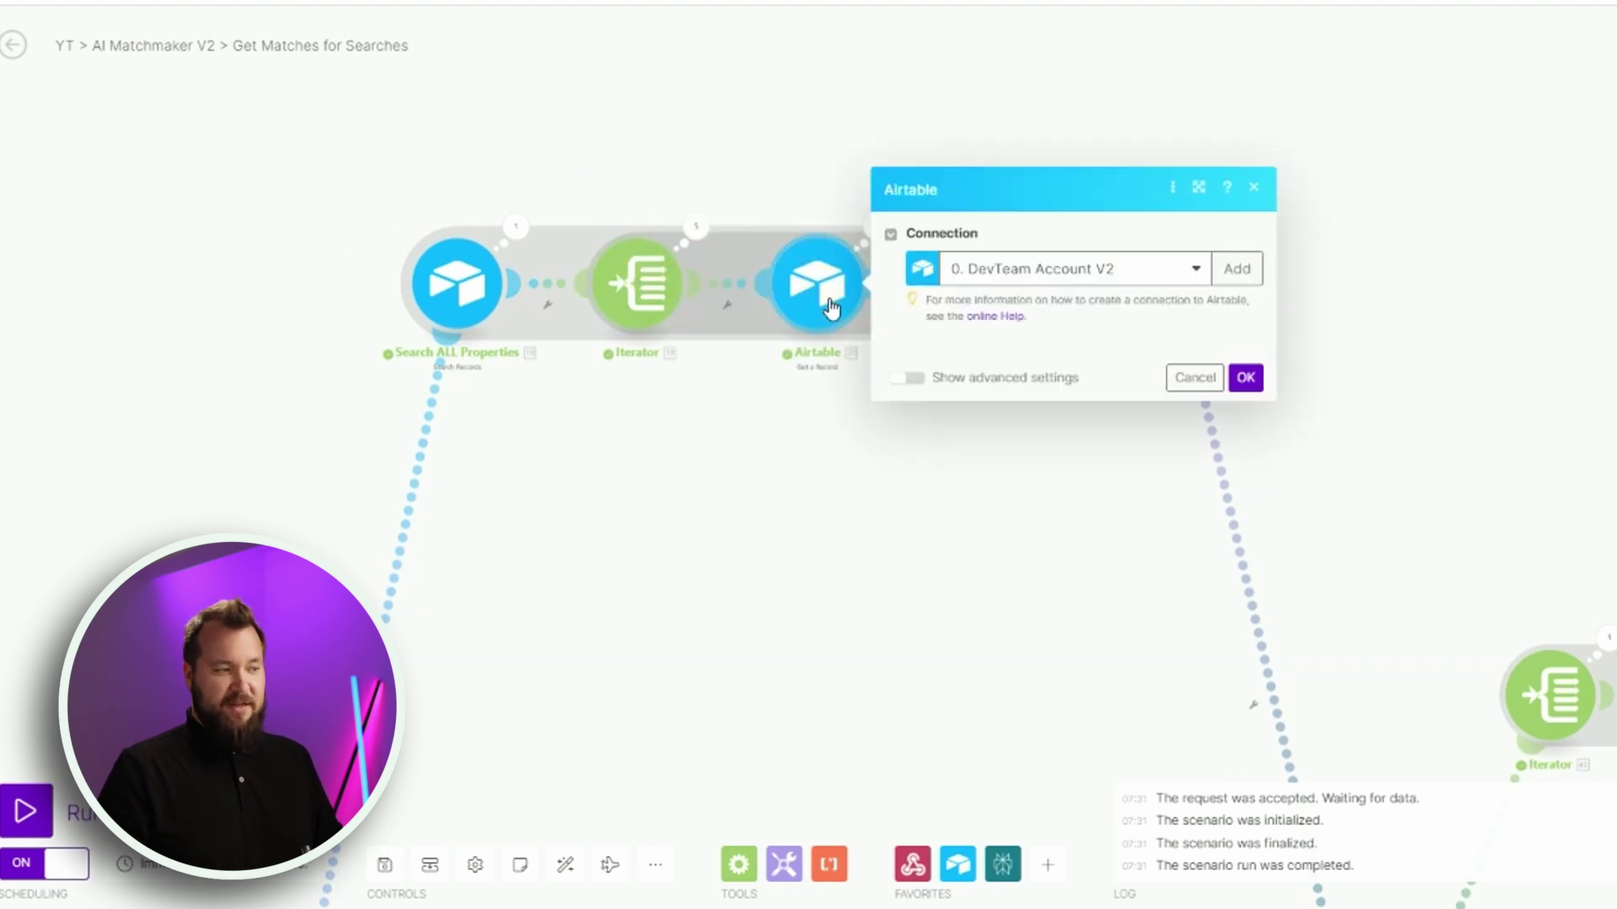
click(795, 432)
scroll(708, 578, down, 3)
drag(707, 578, 732, 275)
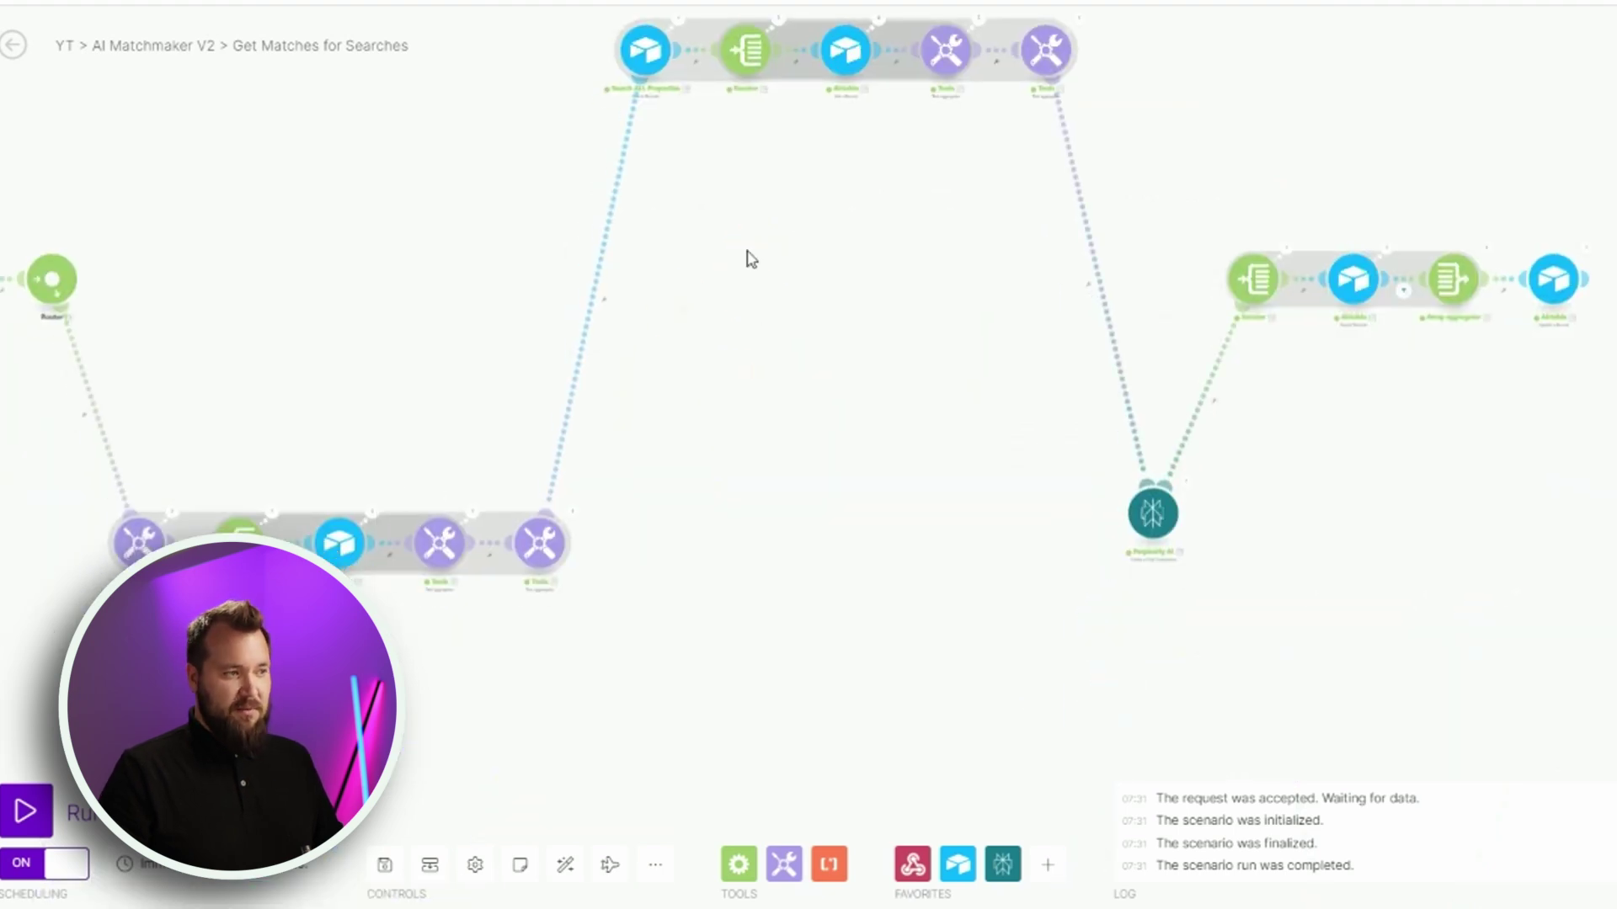
drag(816, 213, 675, 396)
click(783, 357)
scroll(848, 289, up, 3)
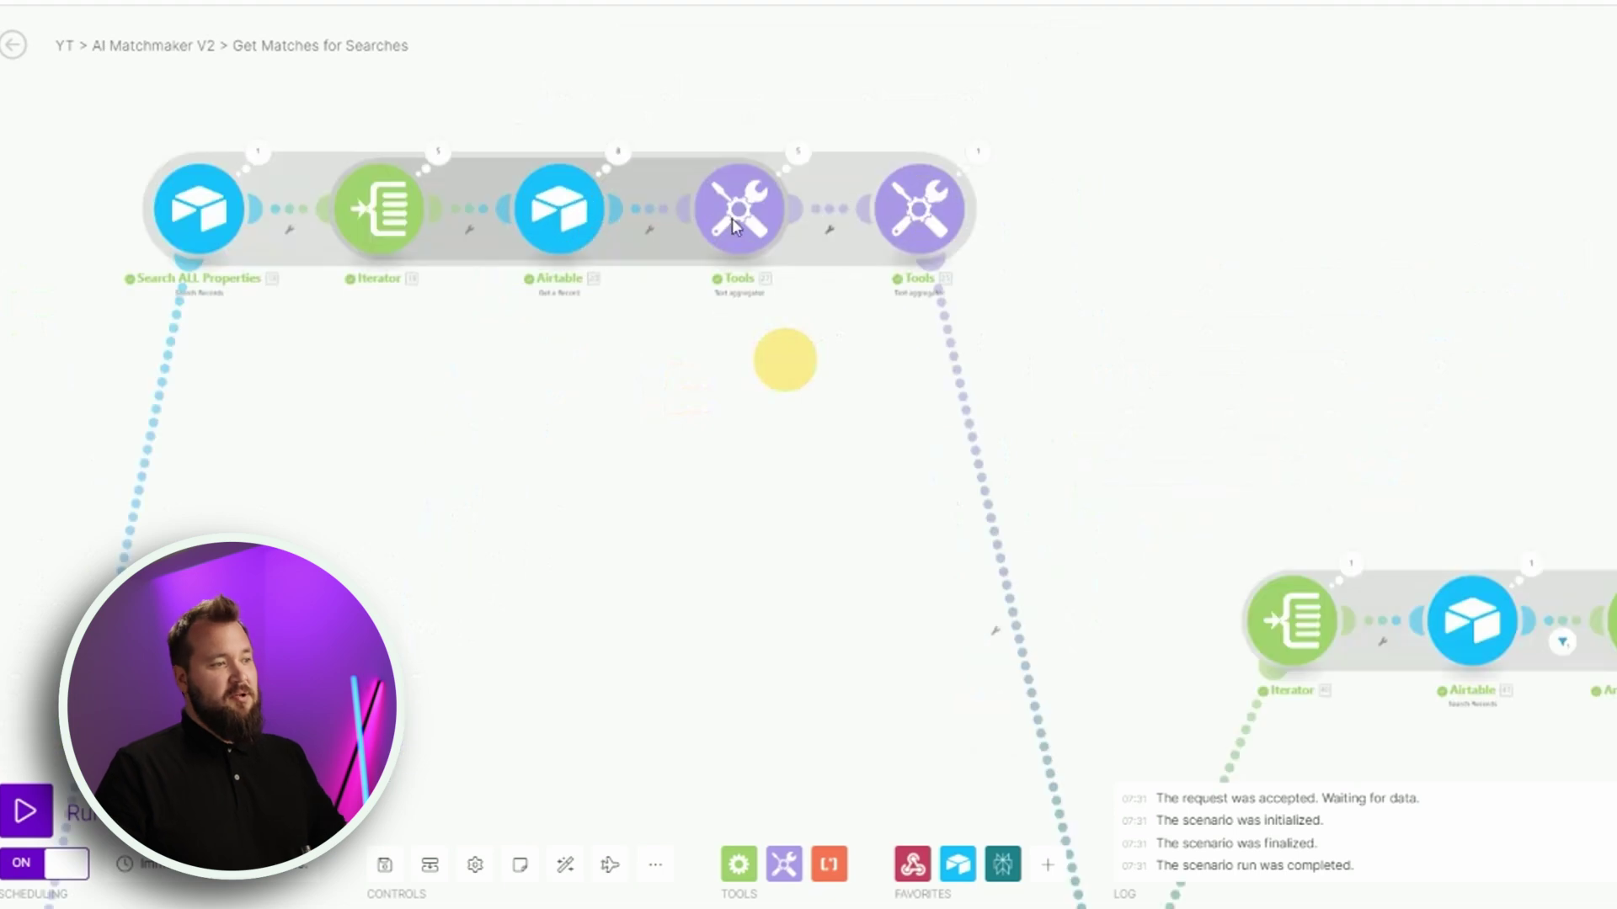
click(733, 221)
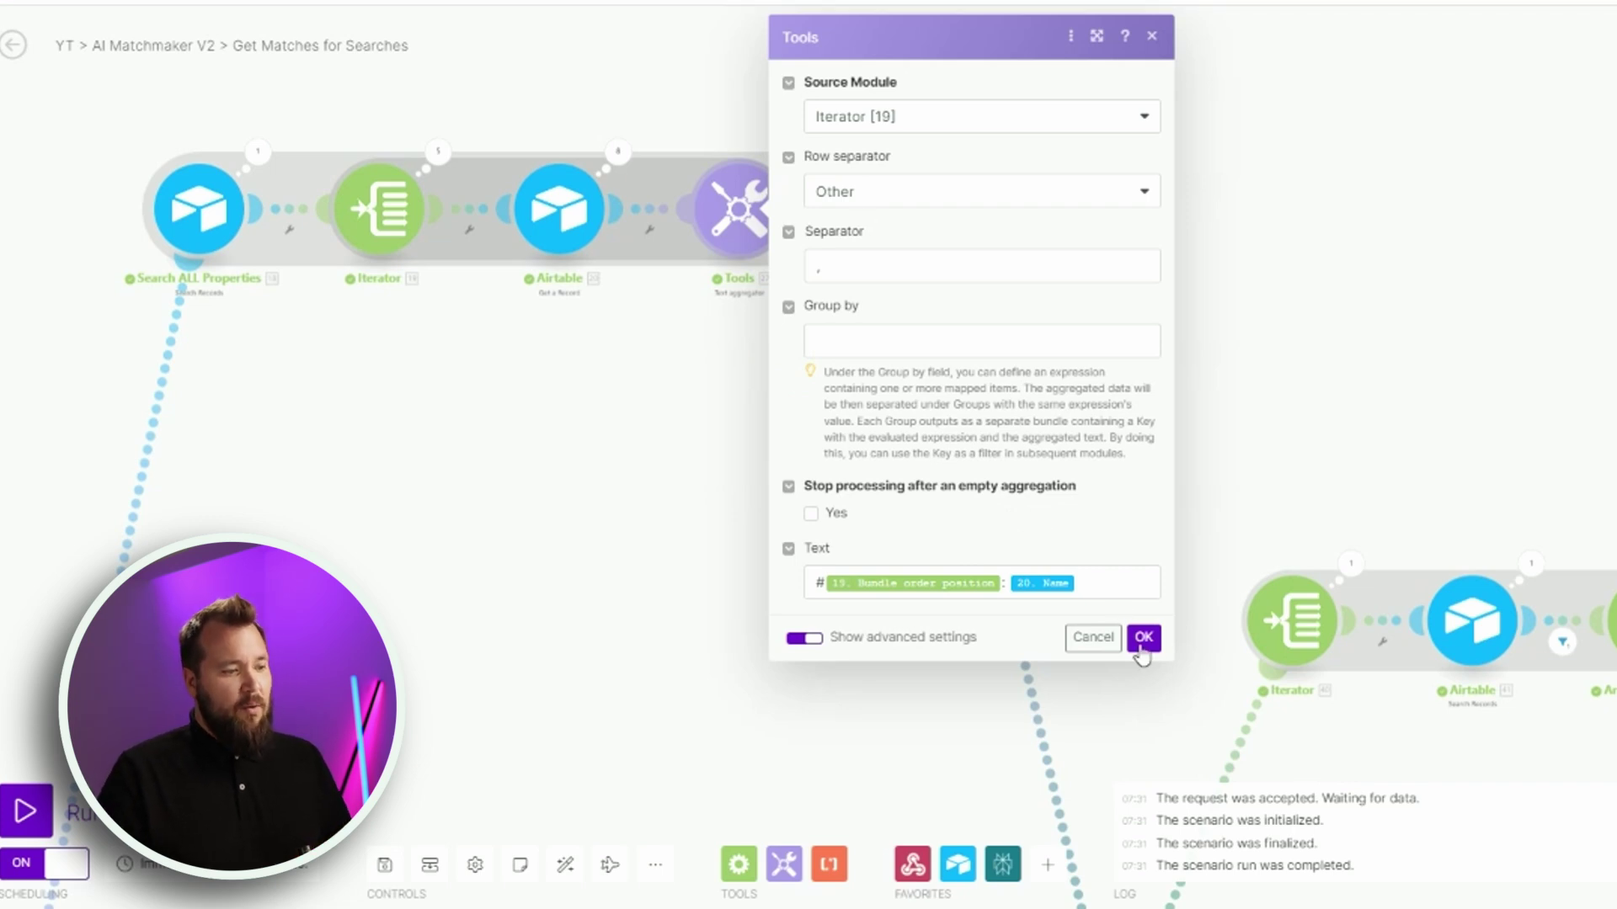
click(1143, 638)
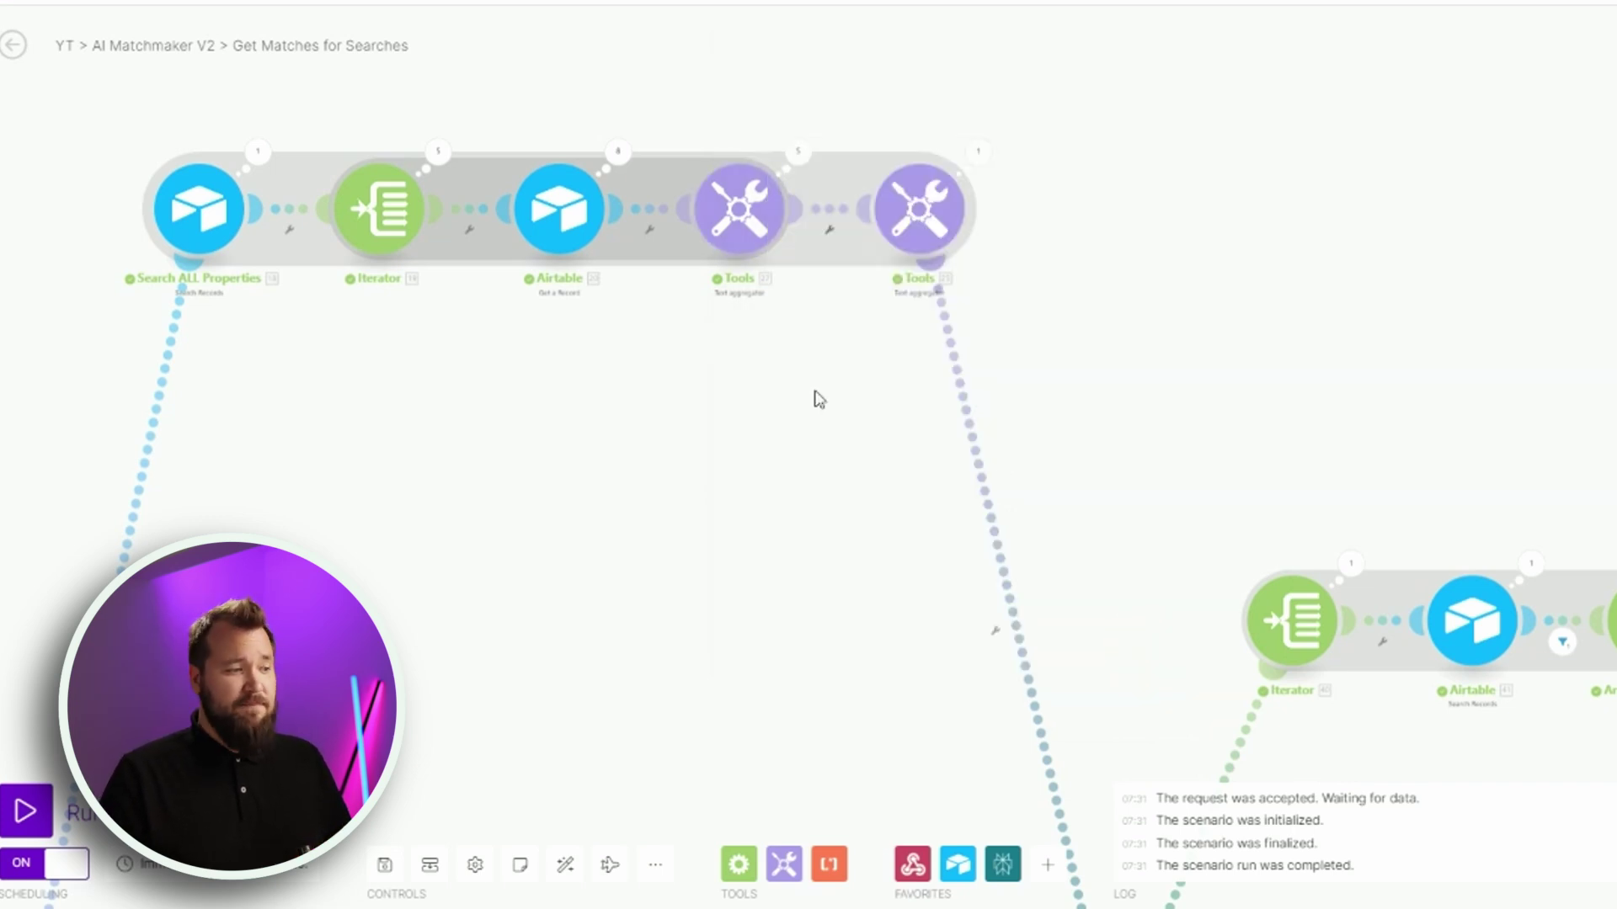
Step: Set the second text aggregator's Text to '|| Property: 18.ID | Attributes: 27.text' and save
drag(816, 396, 712, 416)
click(791, 244)
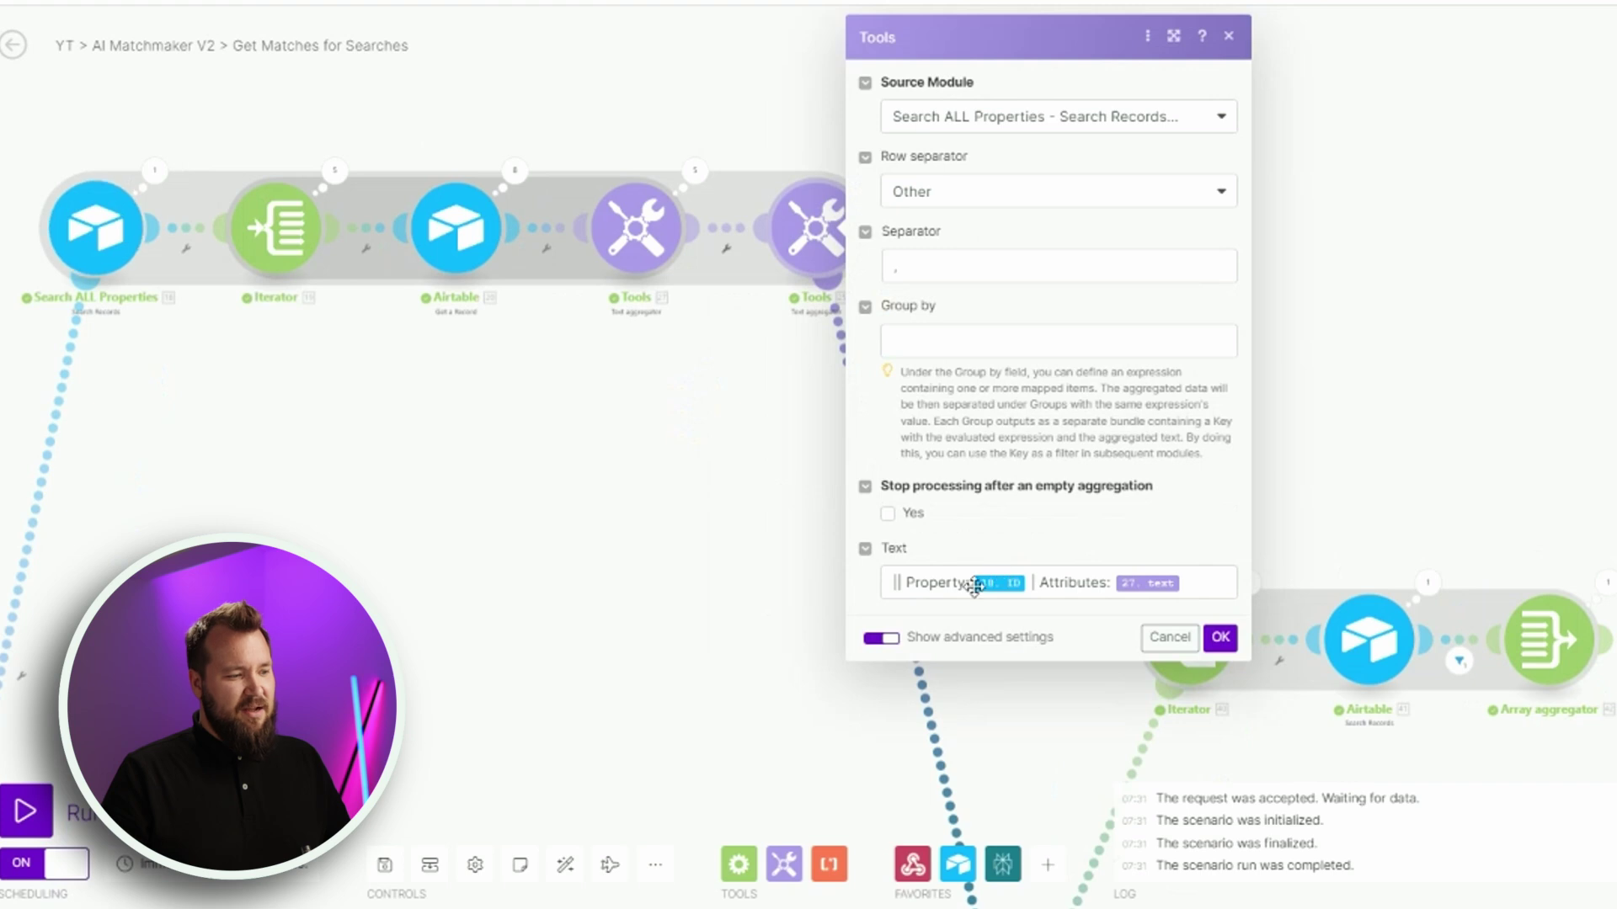
click(899, 582)
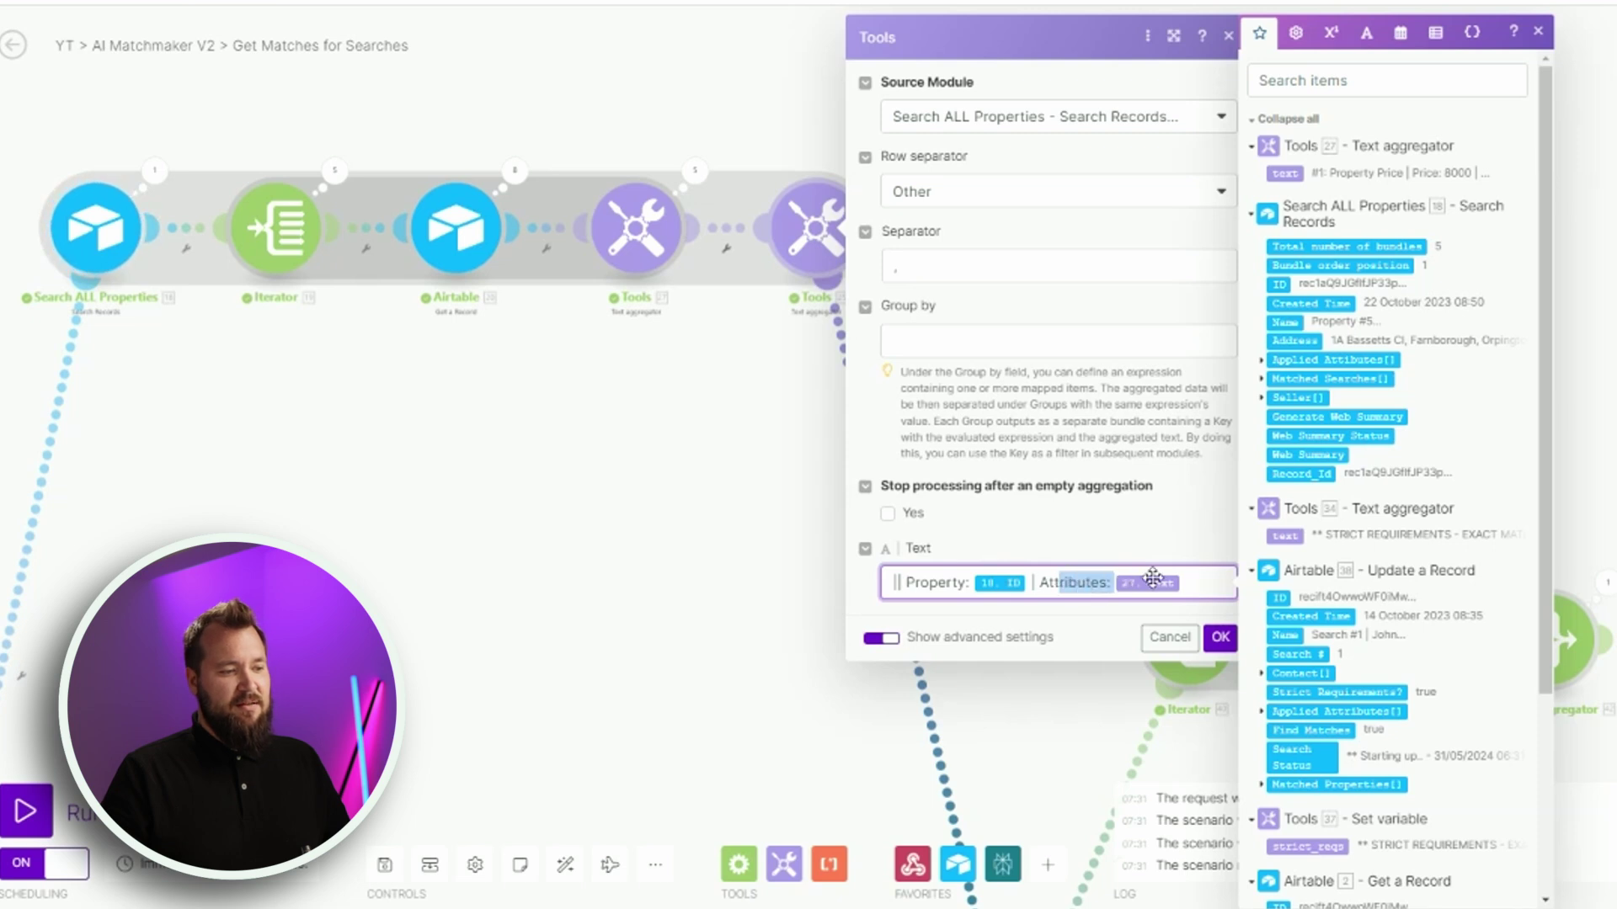
click(1118, 425)
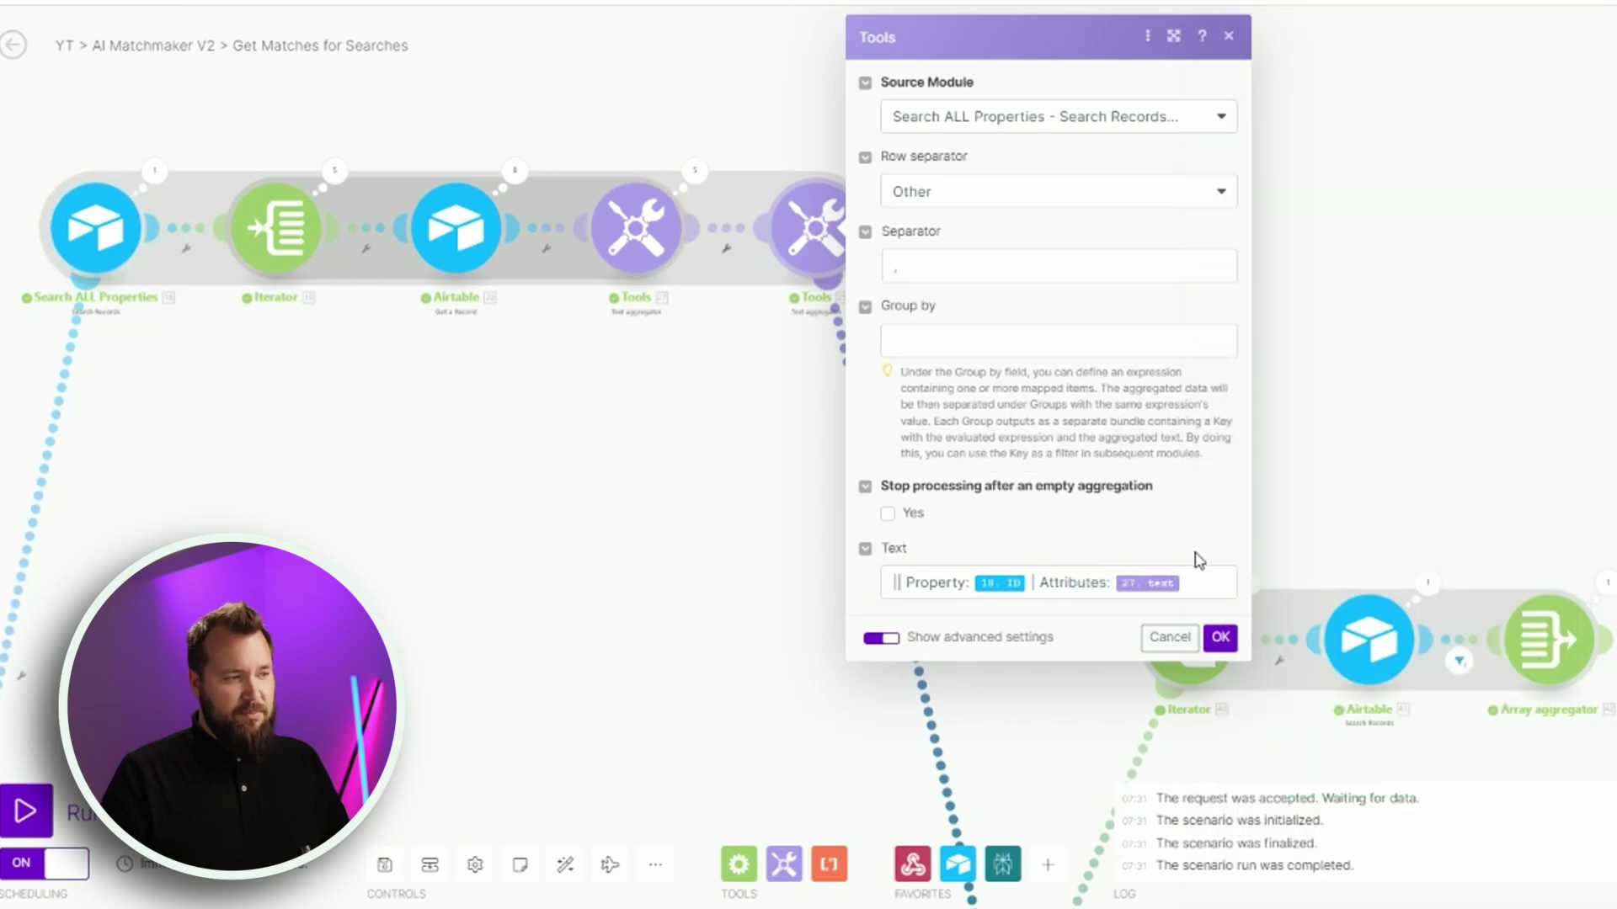
click(1219, 645)
drag(755, 533, 542, 245)
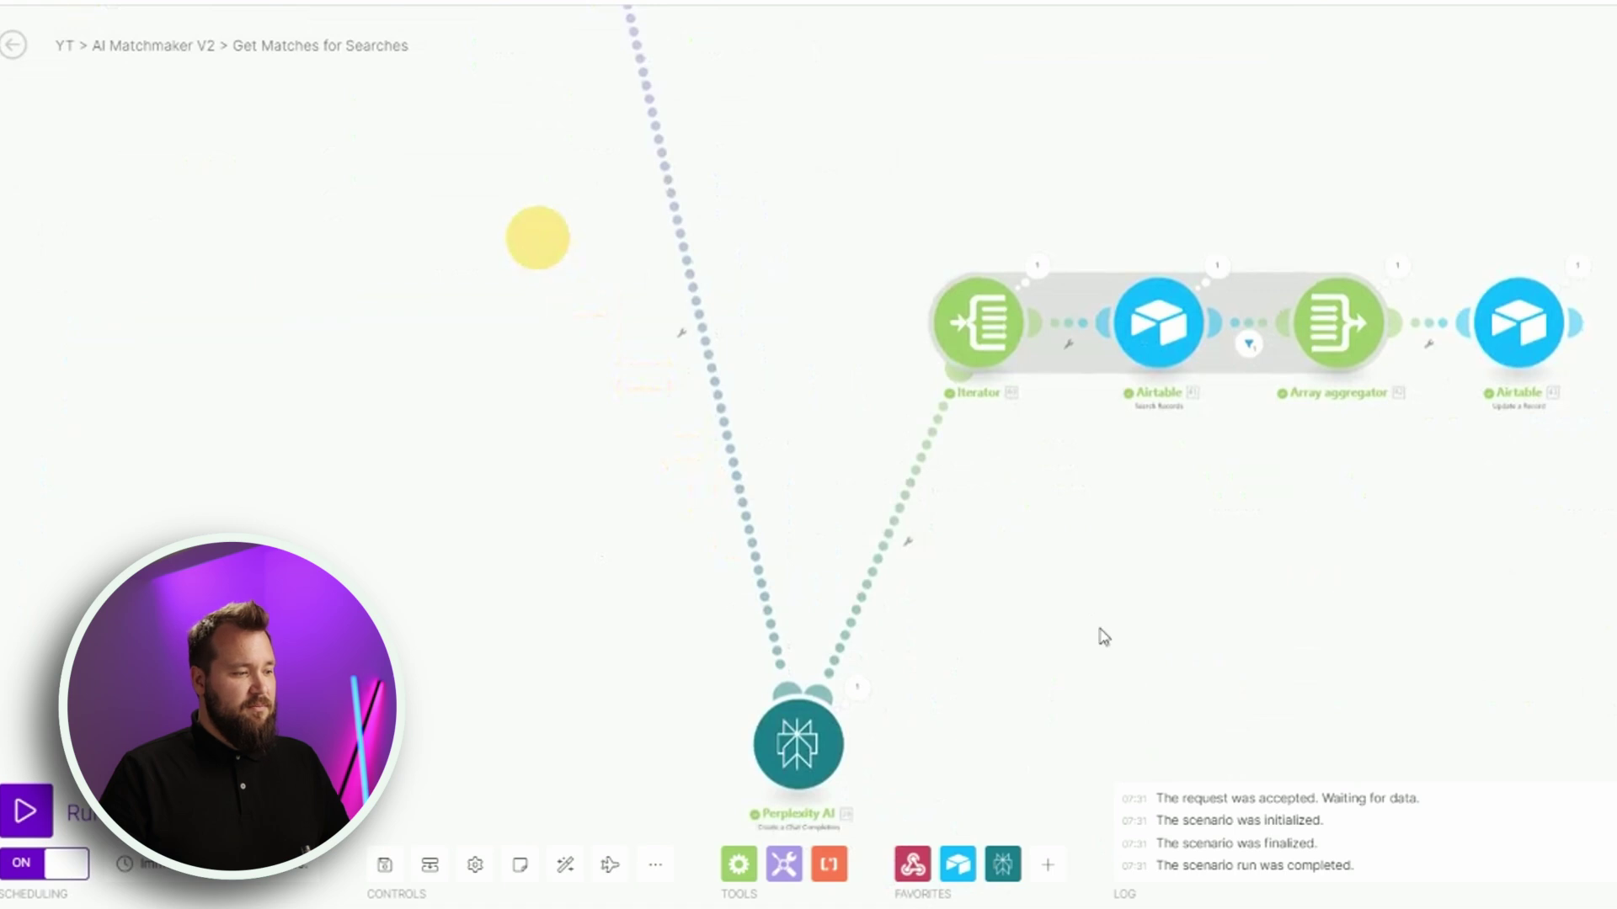
drag(1101, 635, 1113, 356)
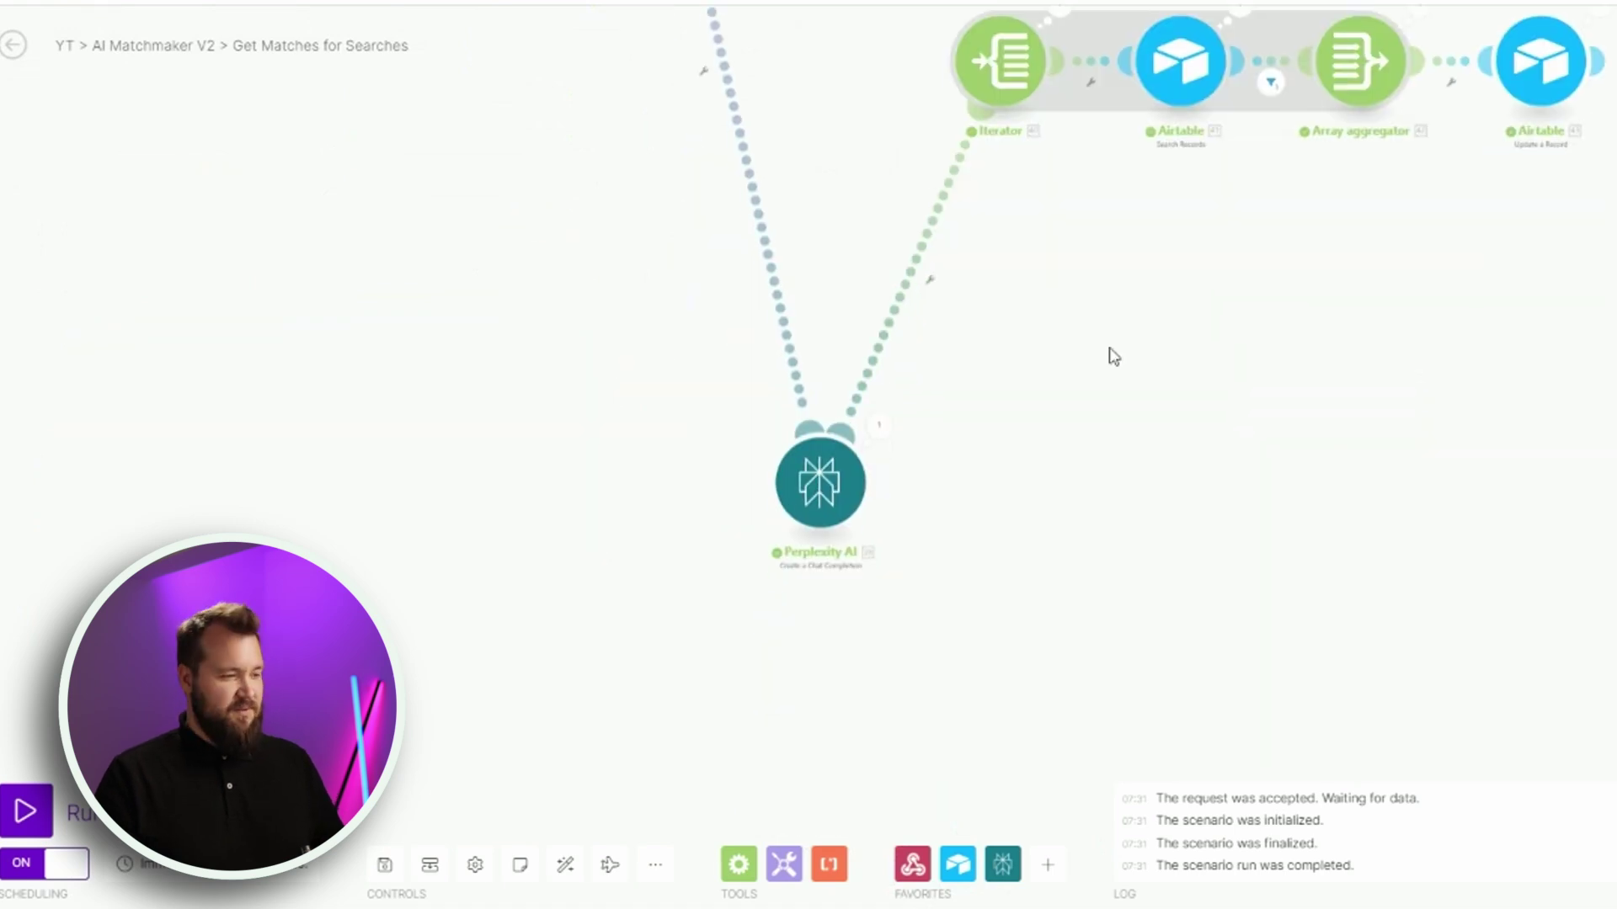
click(851, 508)
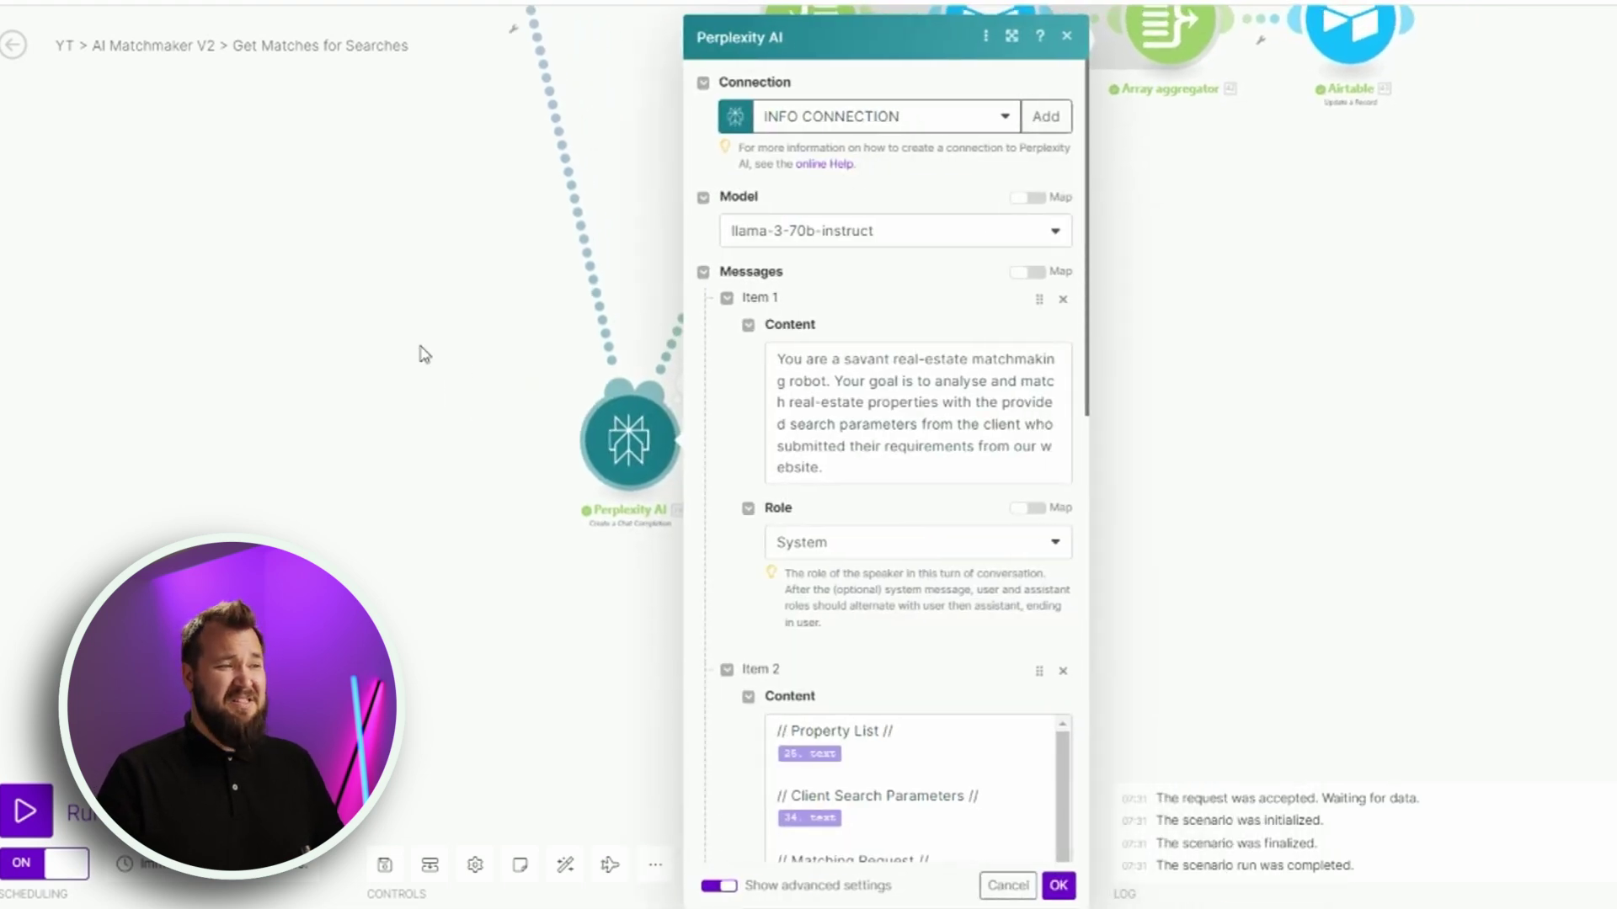
click(953, 35)
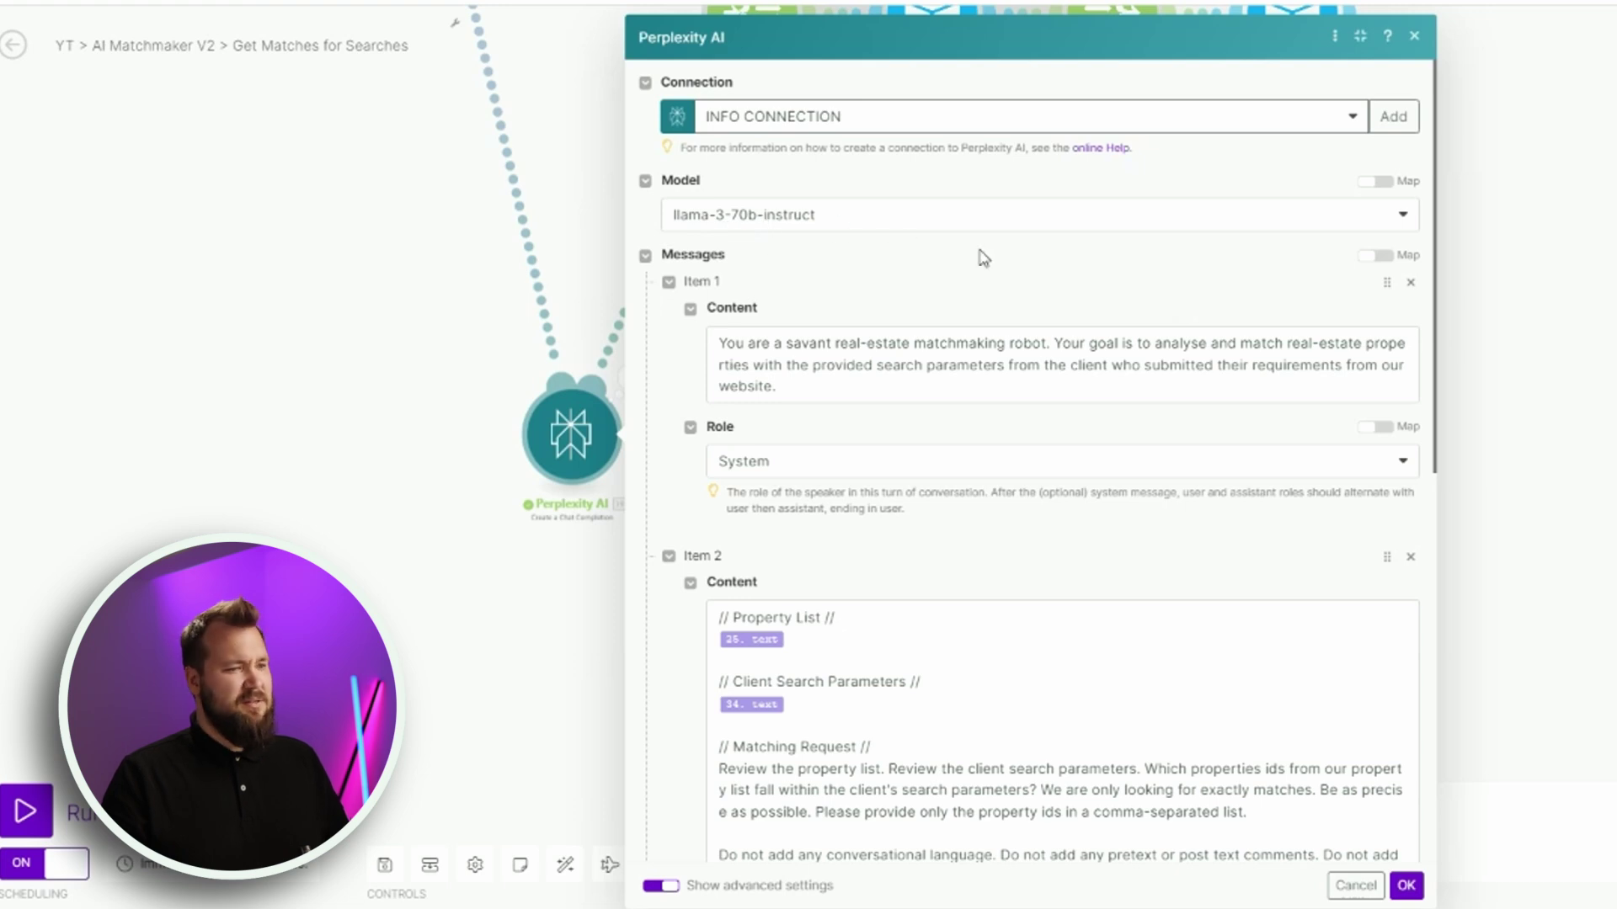
drag(779, 387, 720, 344)
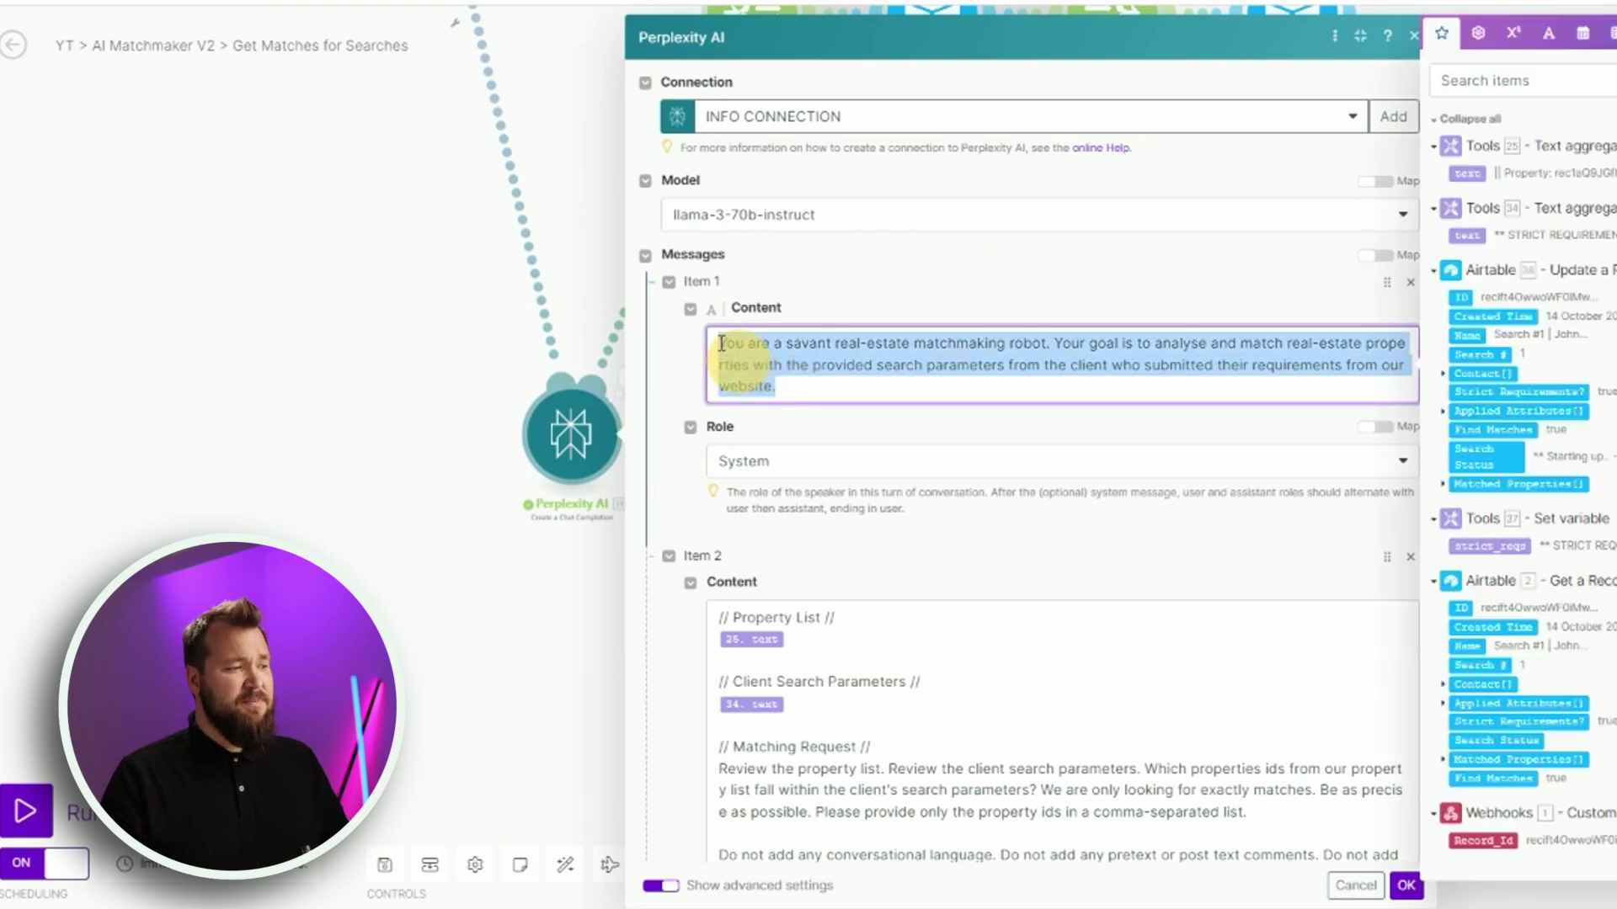
click(833, 365)
drag(911, 360, 980, 371)
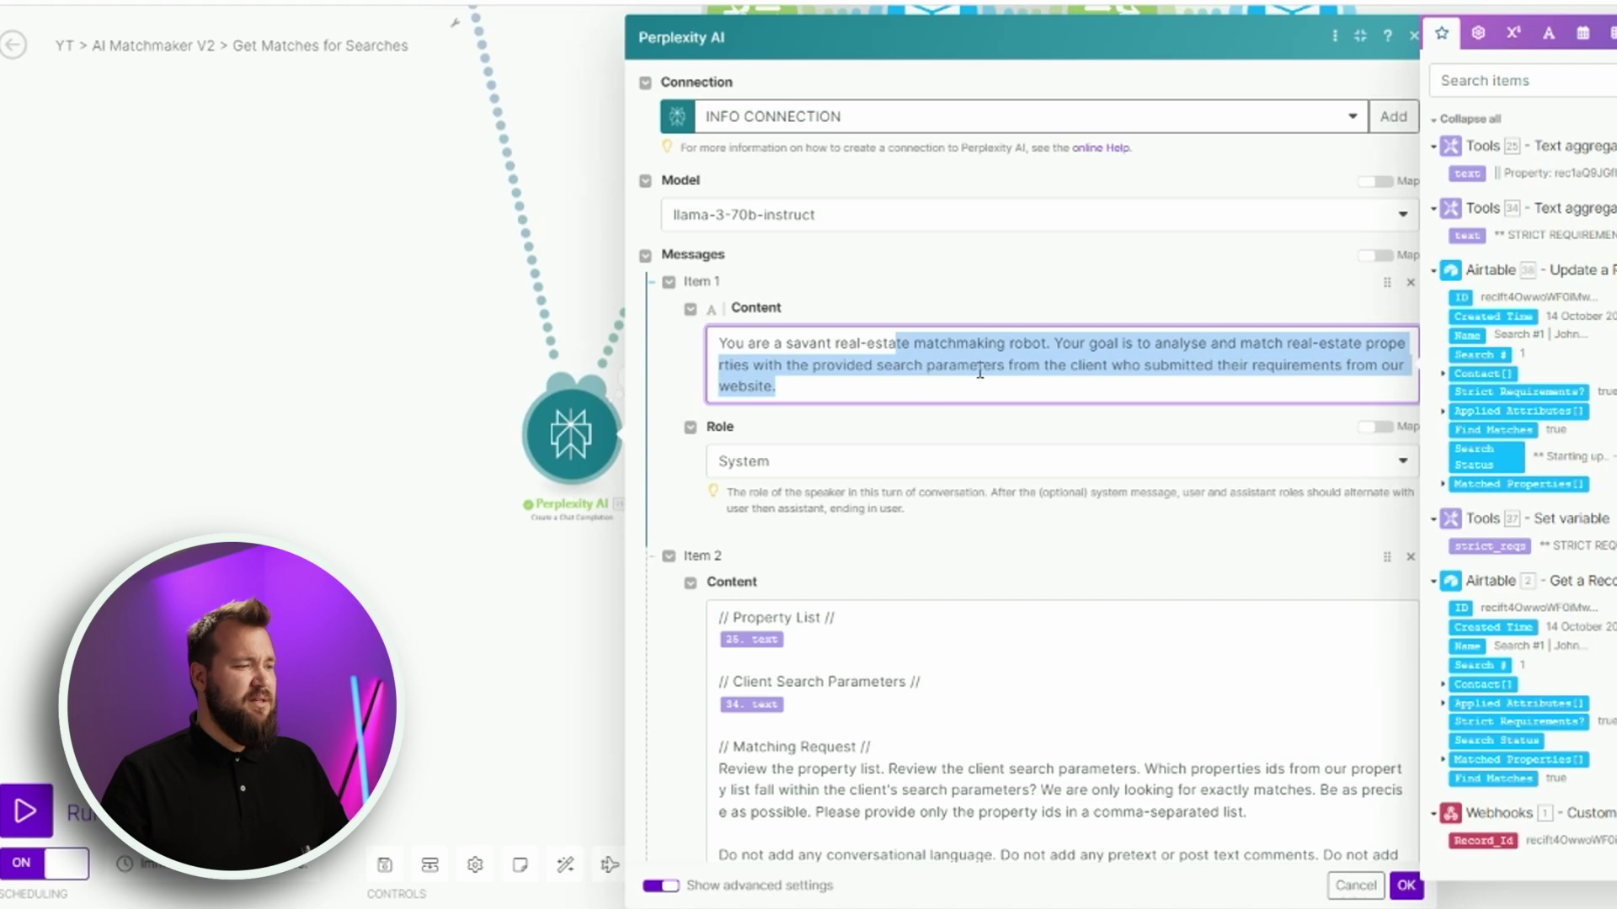
click(1005, 360)
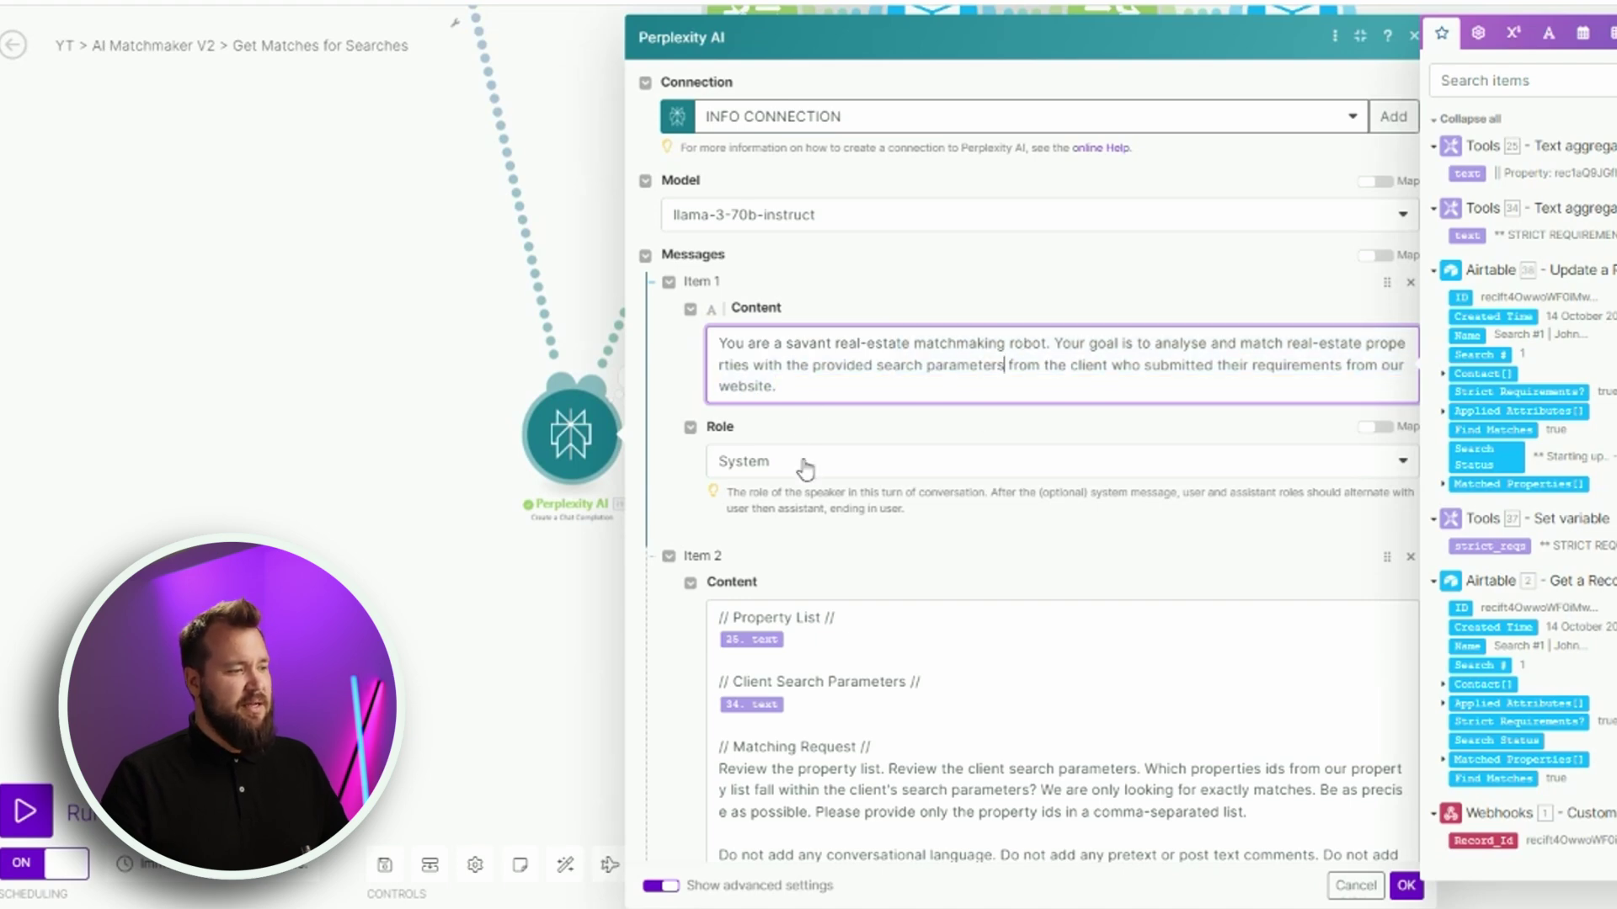
scroll(806, 468, down, 5)
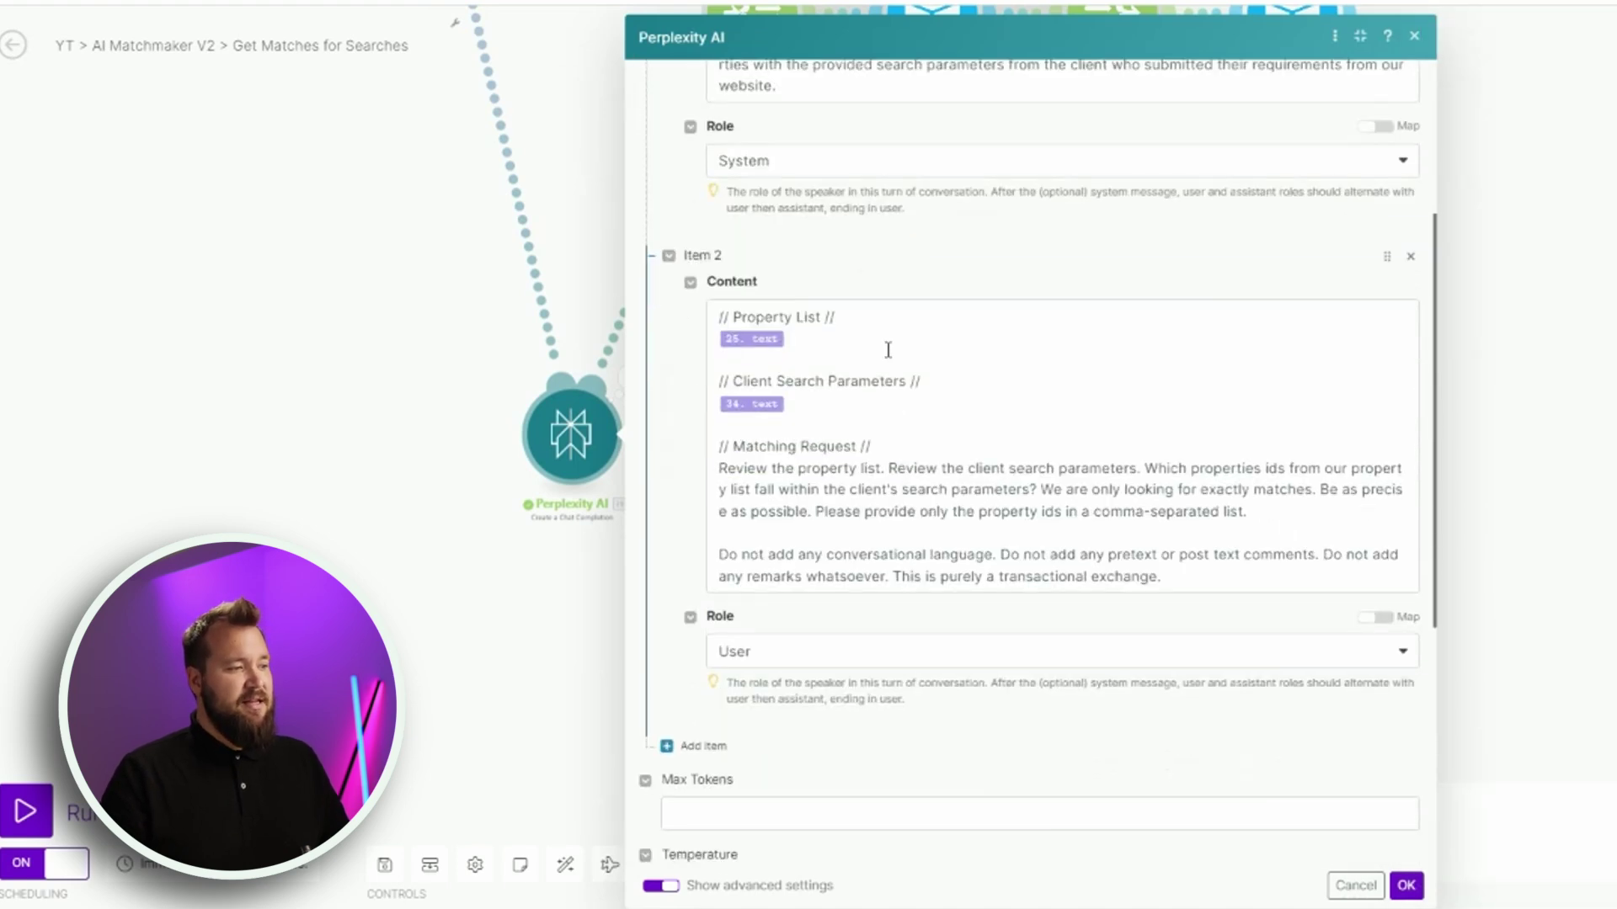
click(696, 325)
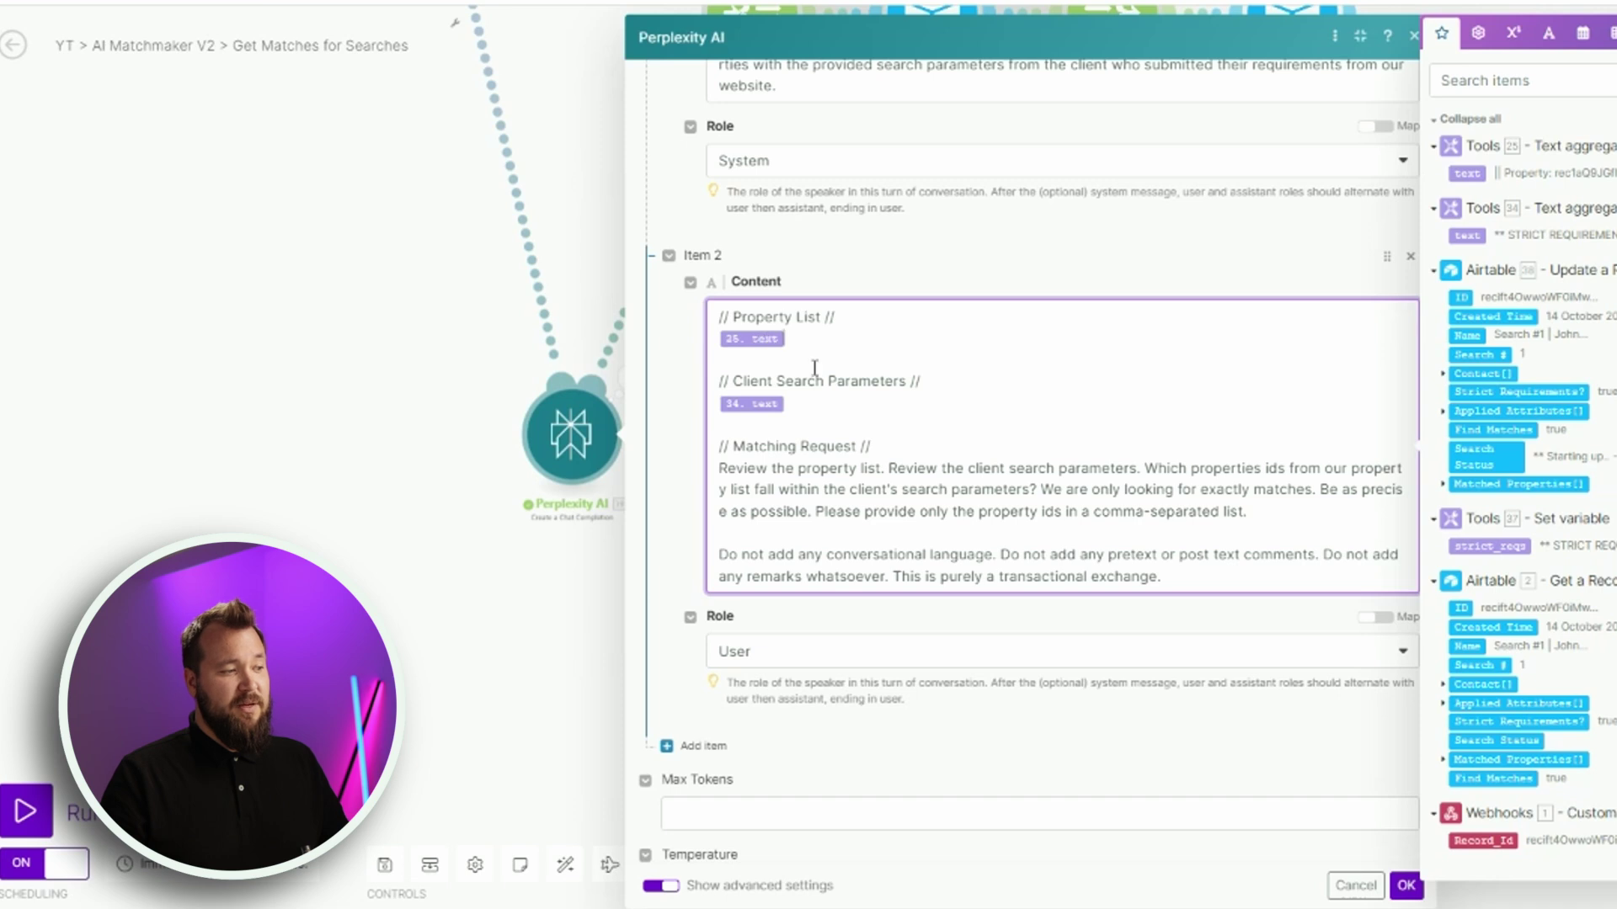
drag(740, 381, 904, 379)
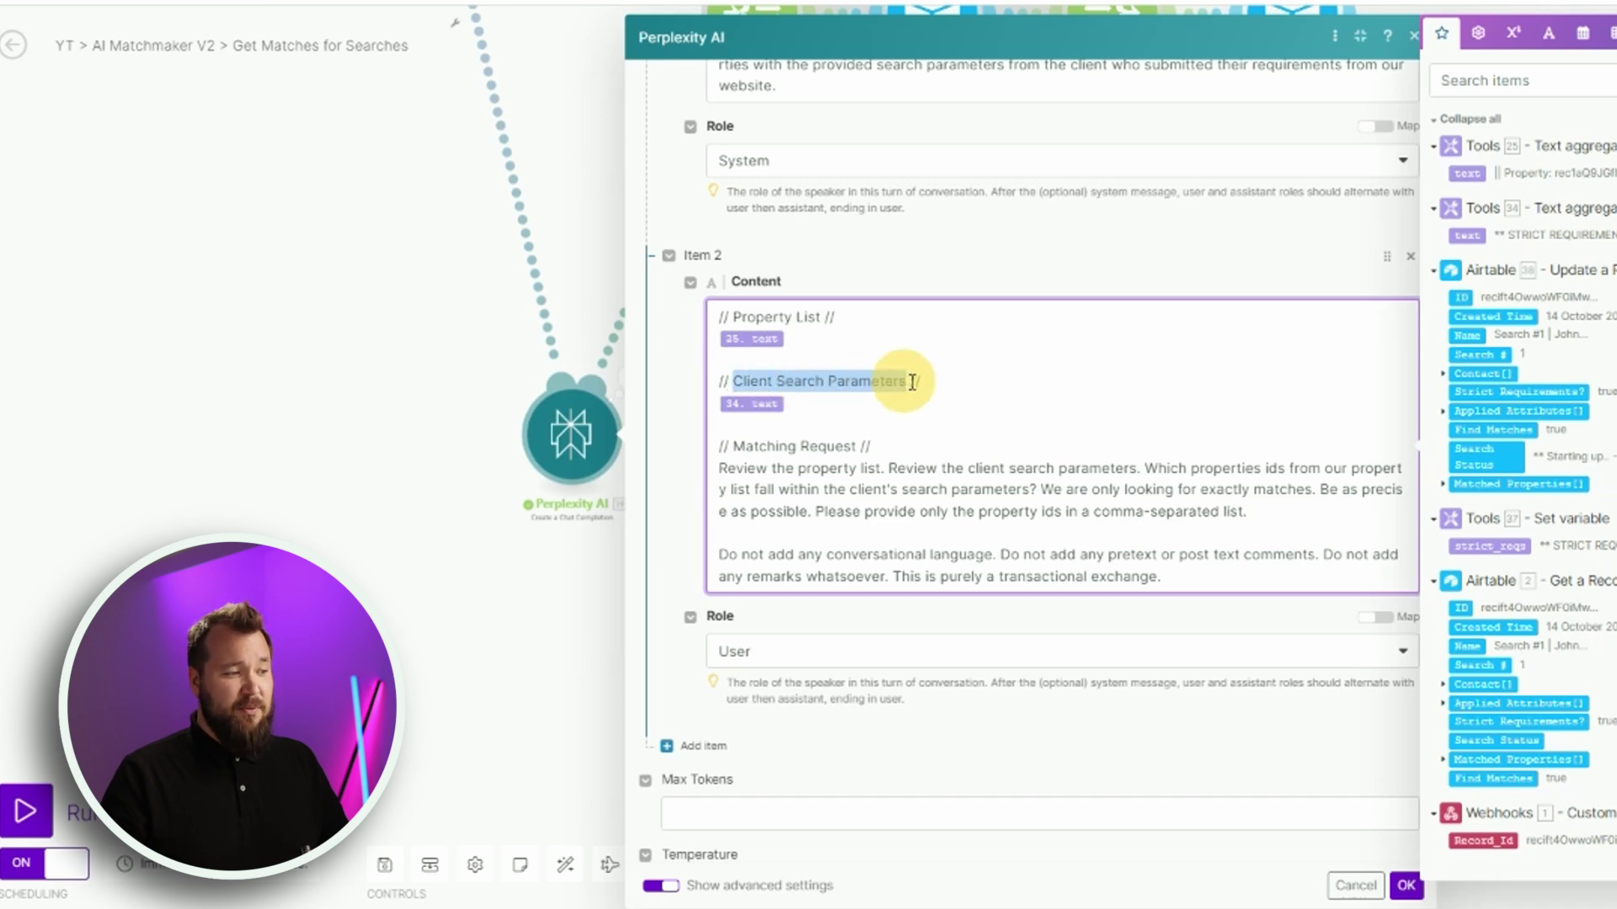
click(909, 379)
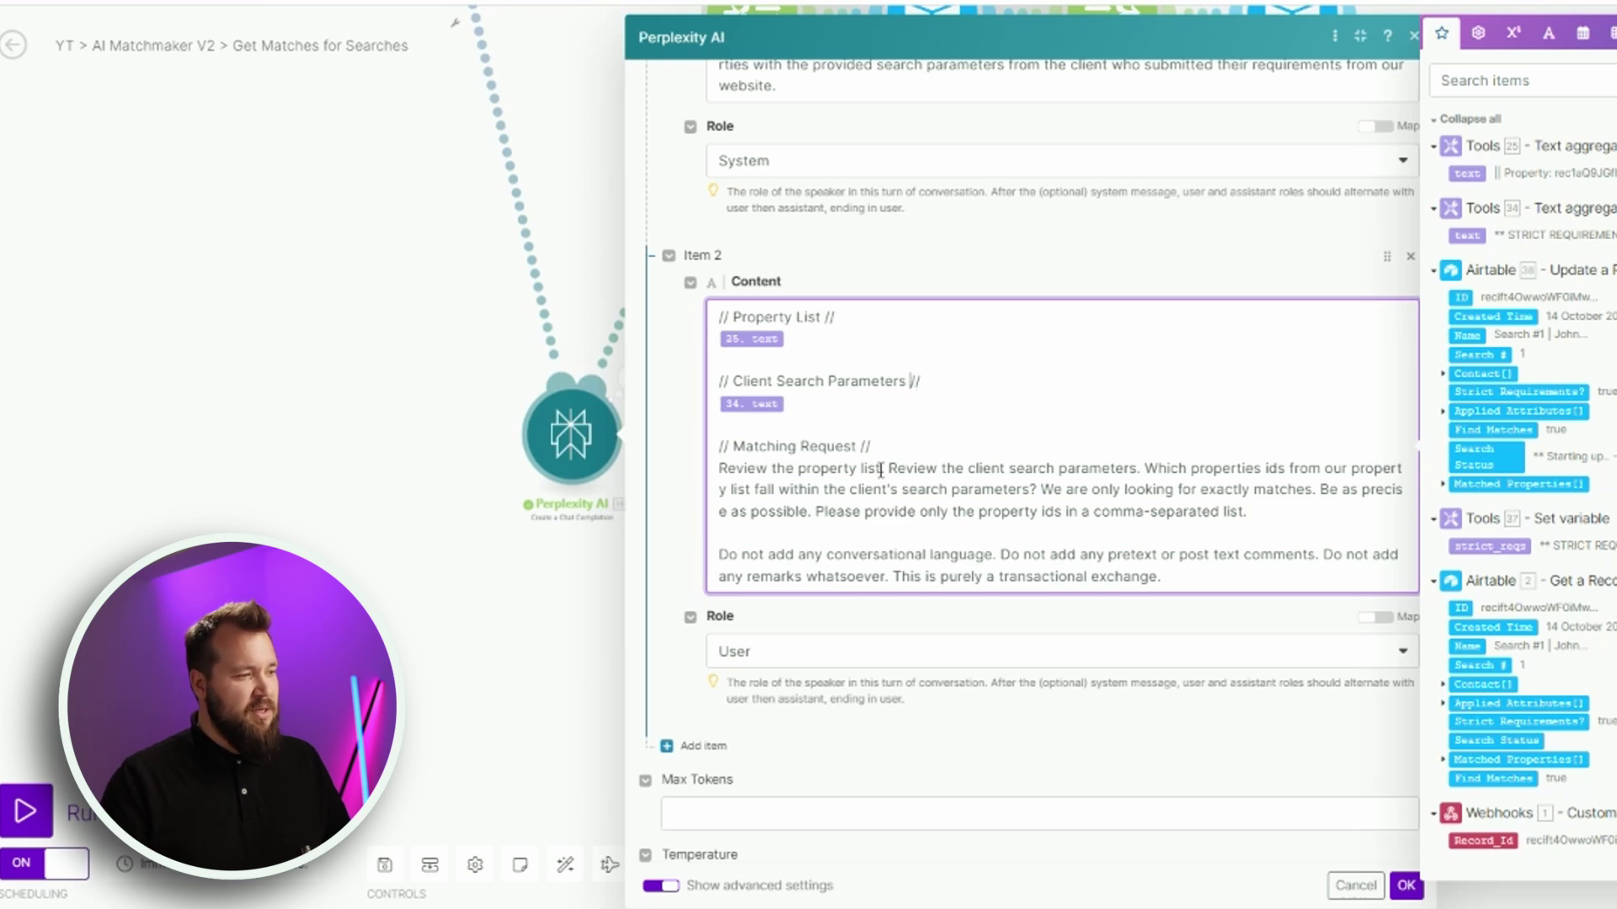
drag(720, 446, 947, 487)
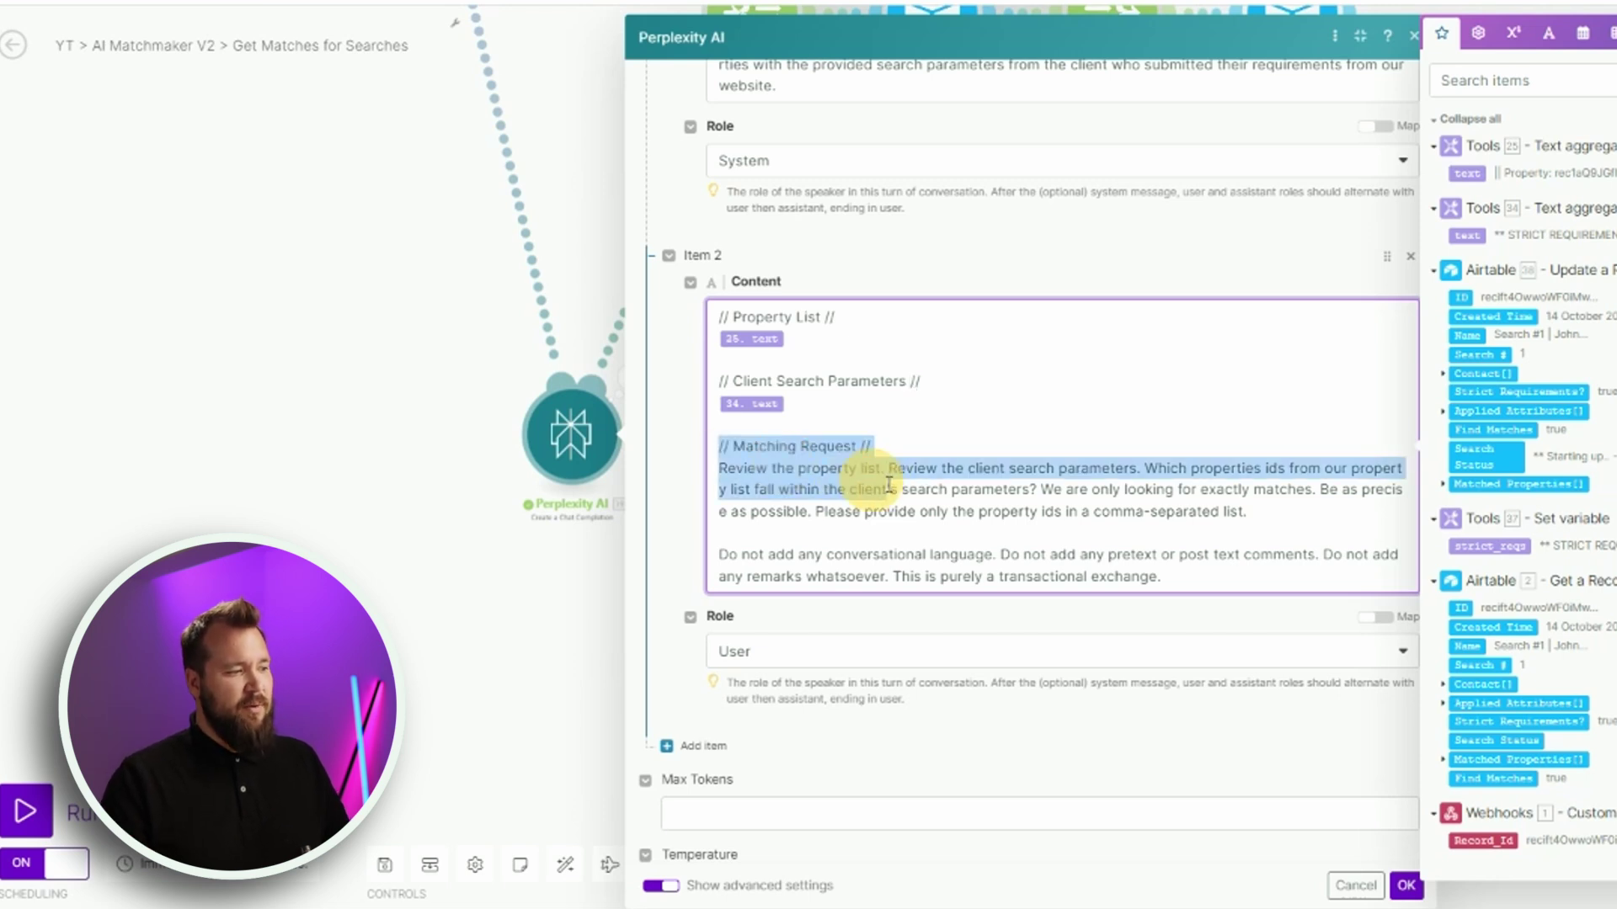
click(947, 486)
drag(789, 469, 900, 468)
drag(1158, 468, 957, 468)
click(1098, 497)
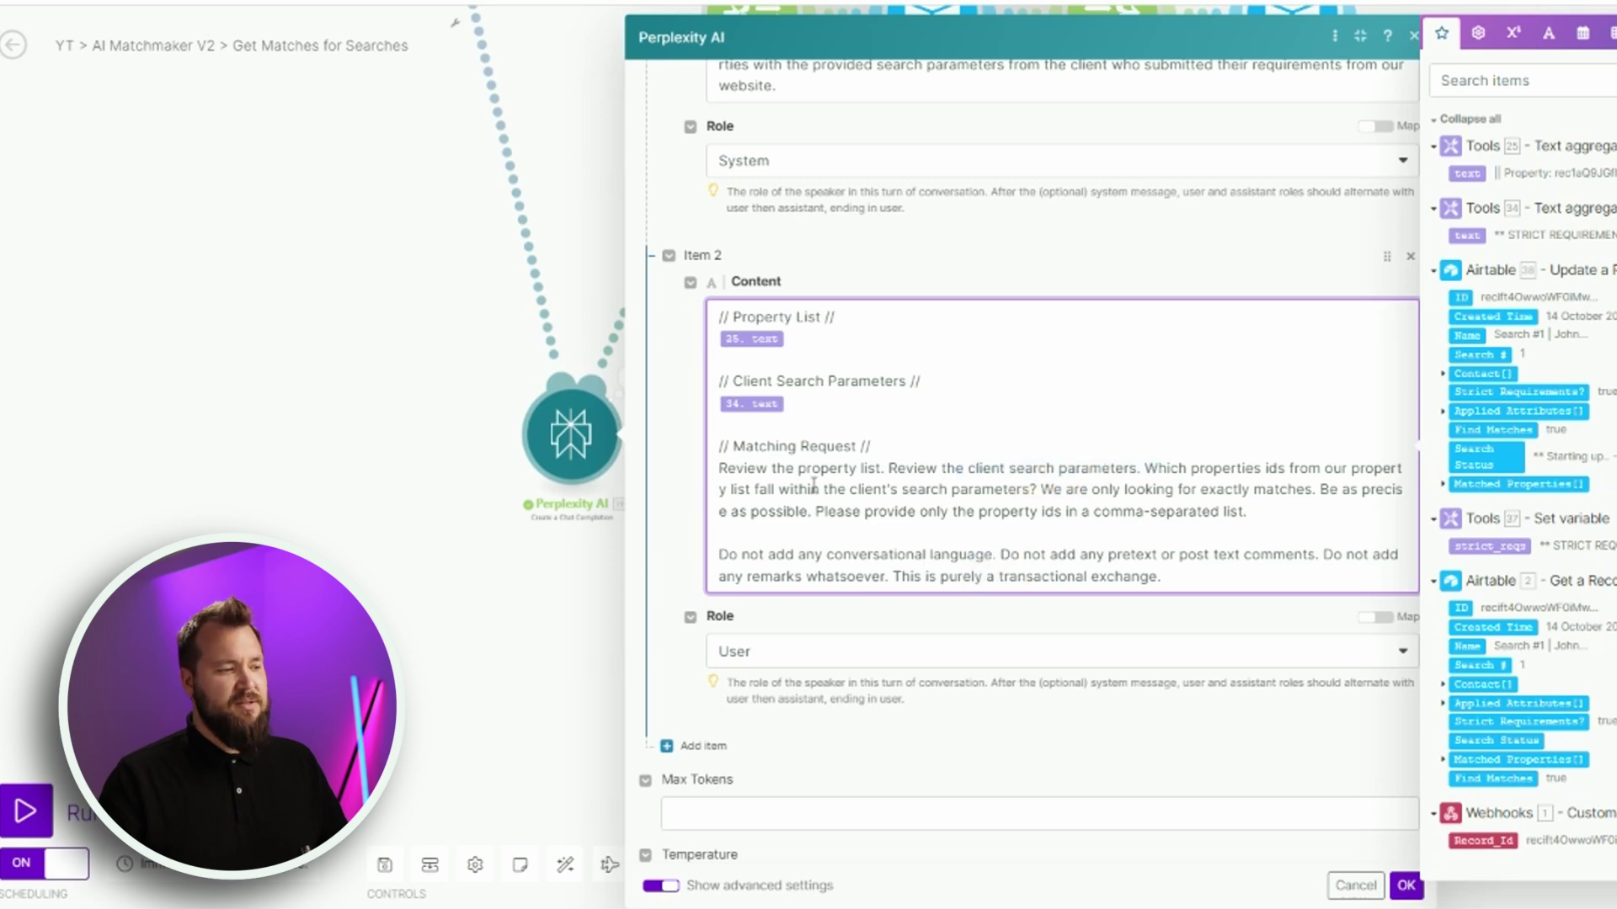
drag(746, 553, 1154, 580)
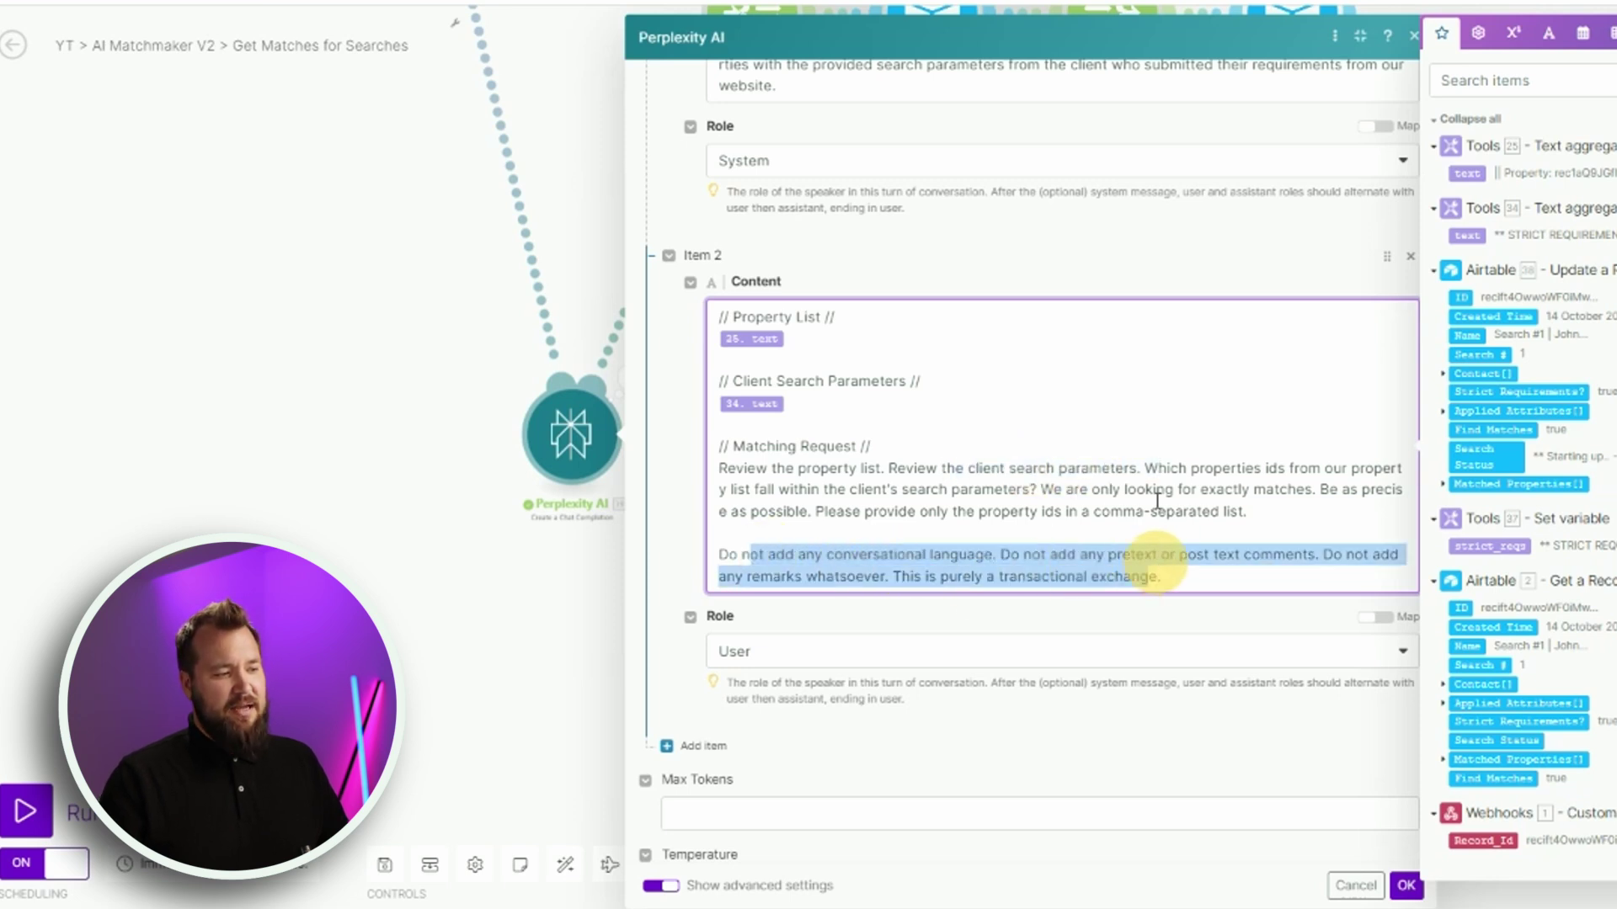
click(1155, 490)
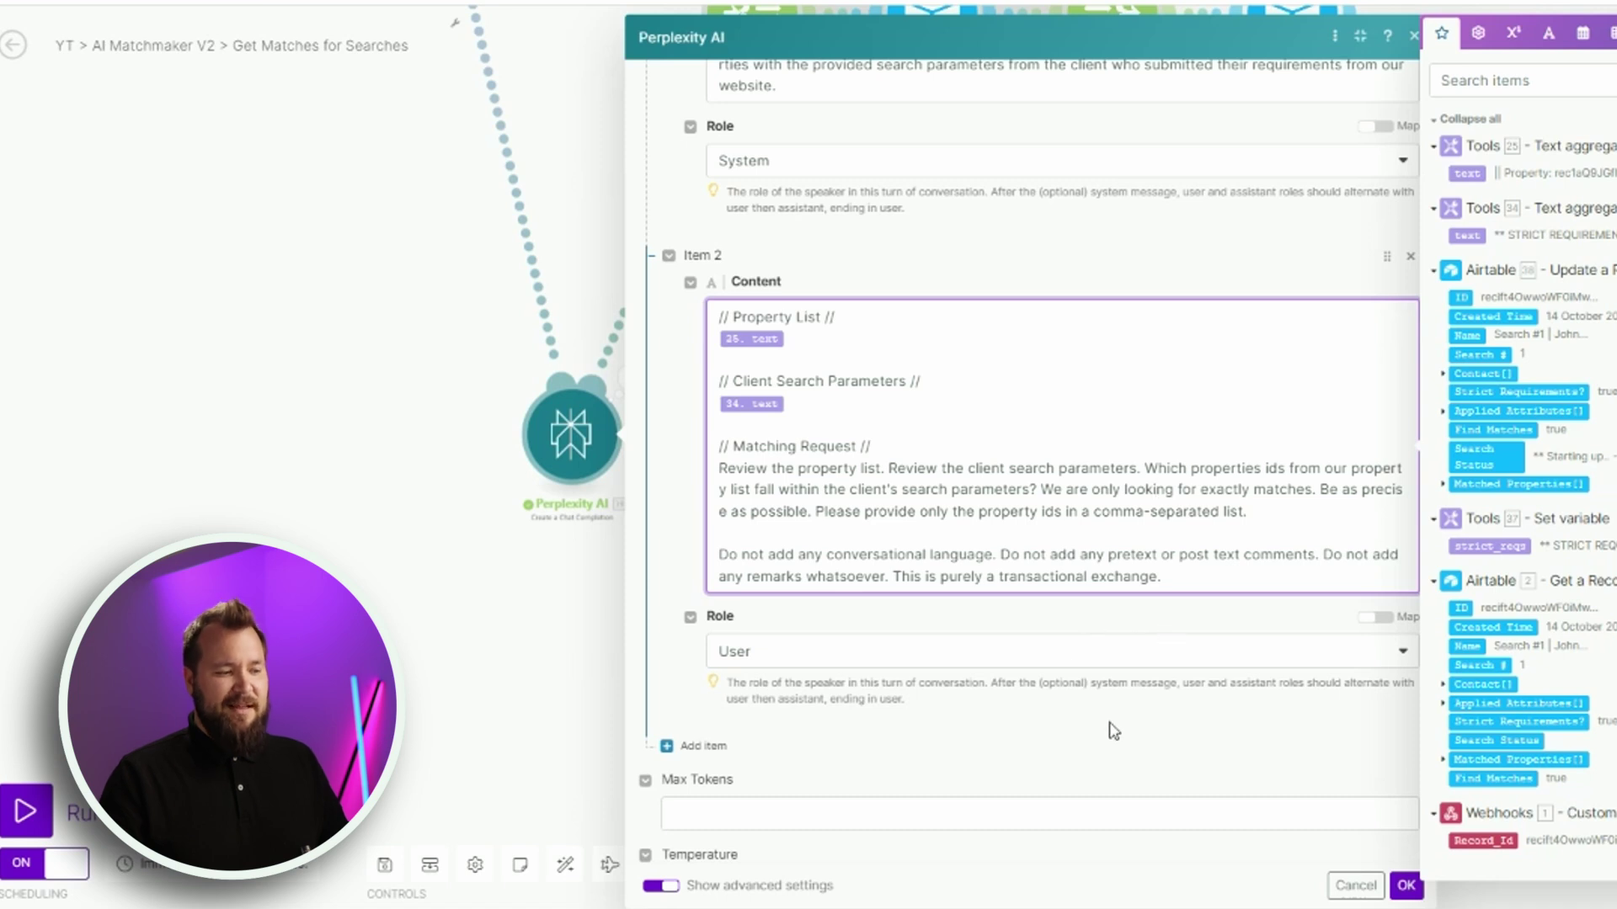
scroll(1114, 731, down, 4)
click(686, 588)
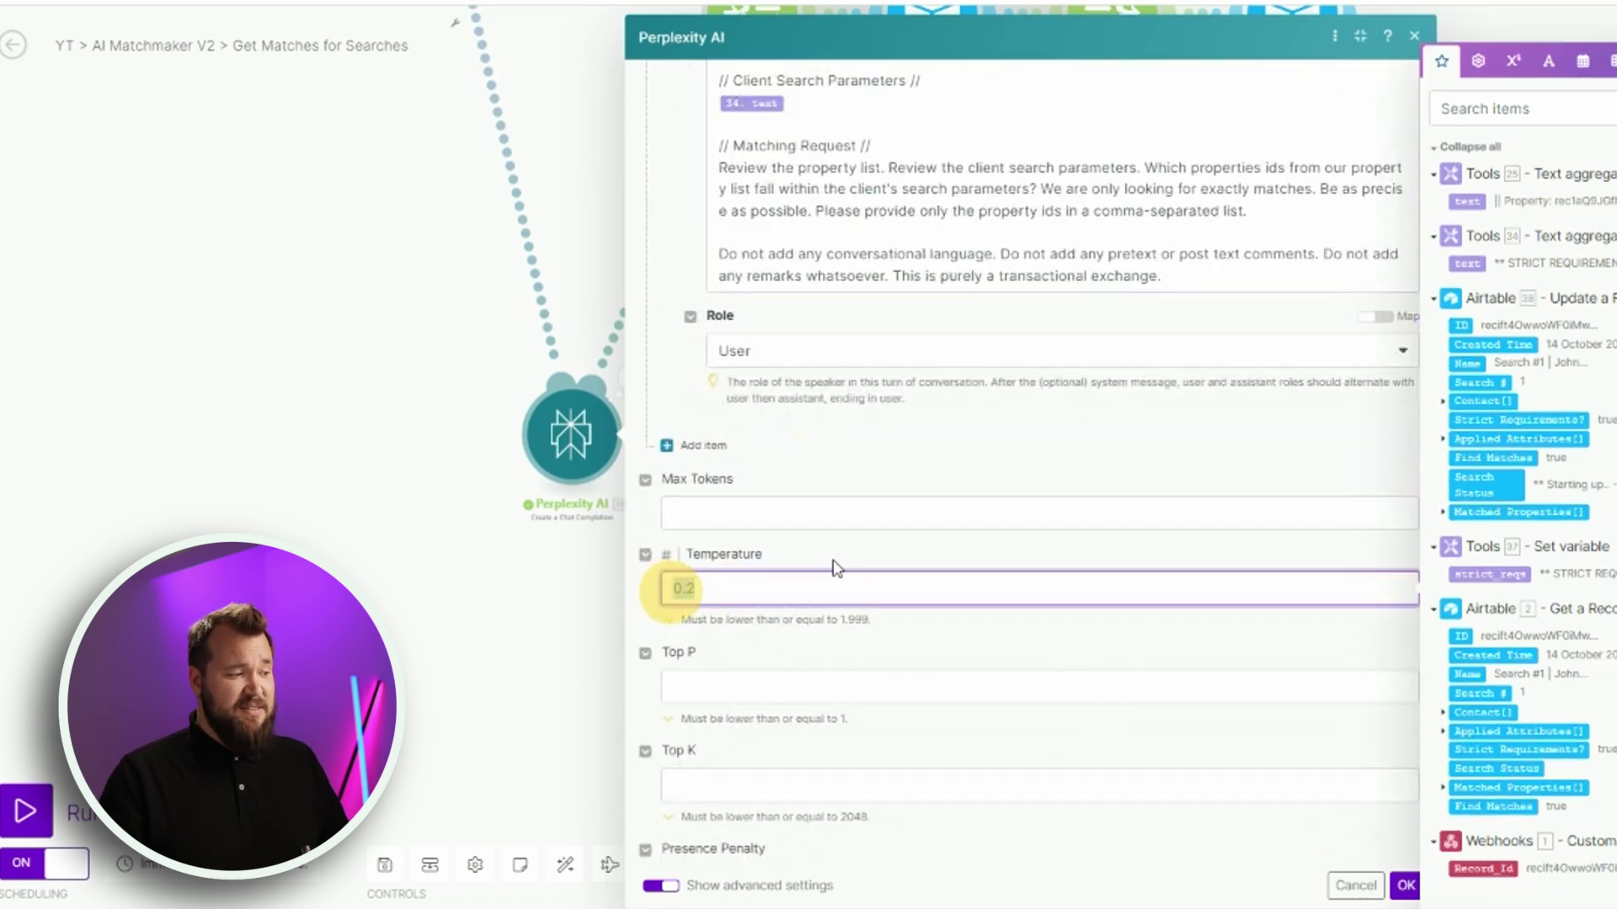
click(906, 553)
click(1027, 472)
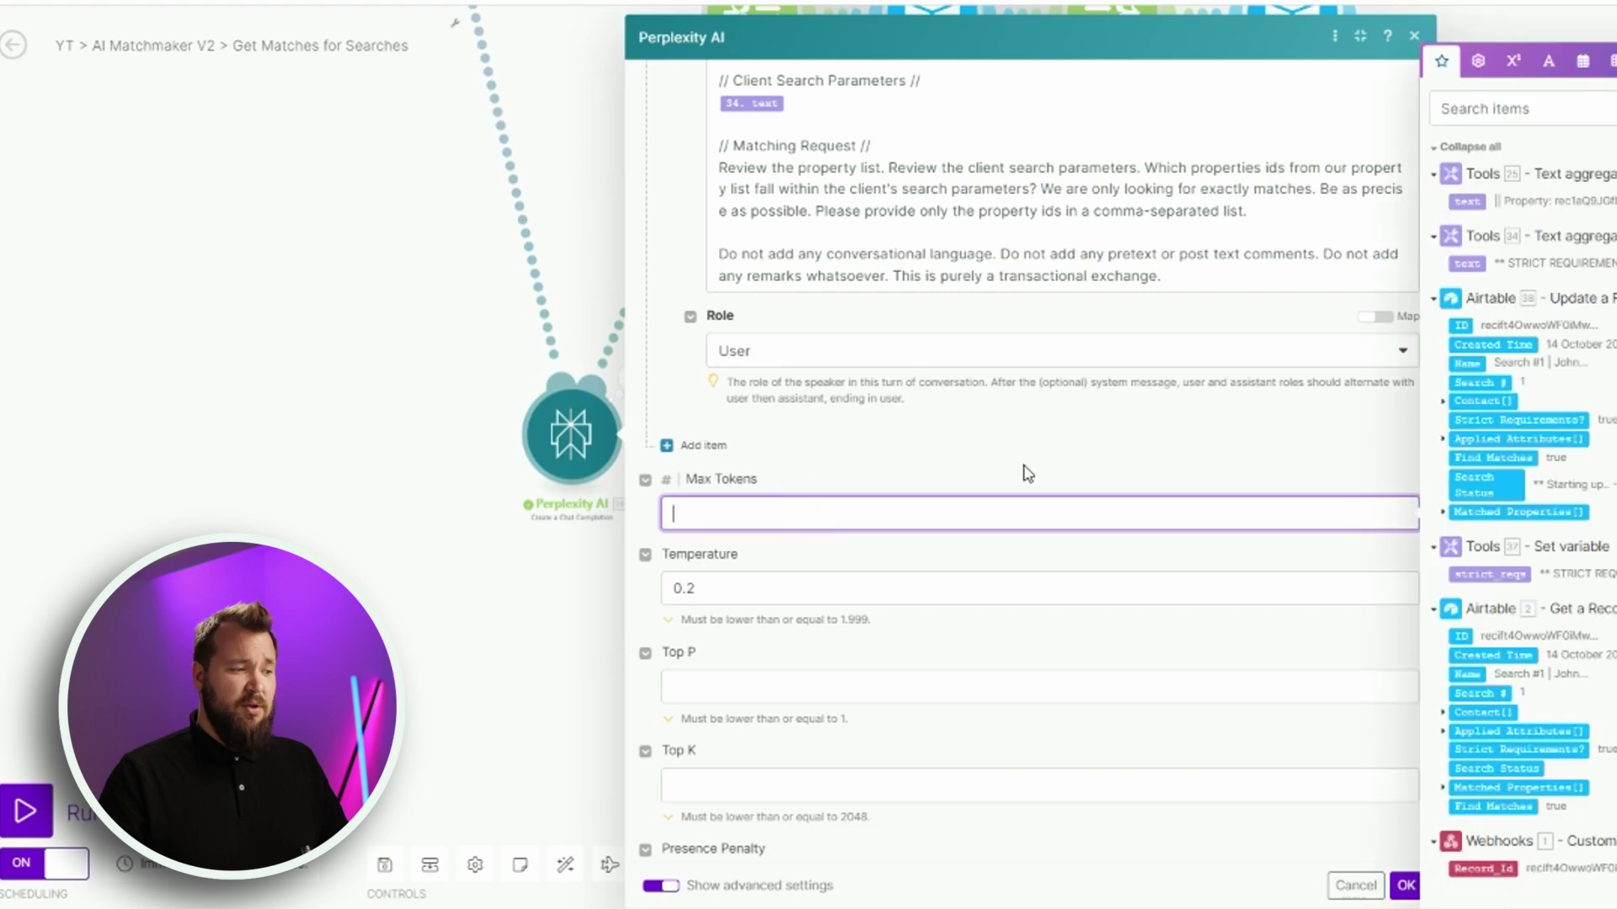
click(1028, 481)
scroll(1160, 701, down, 2)
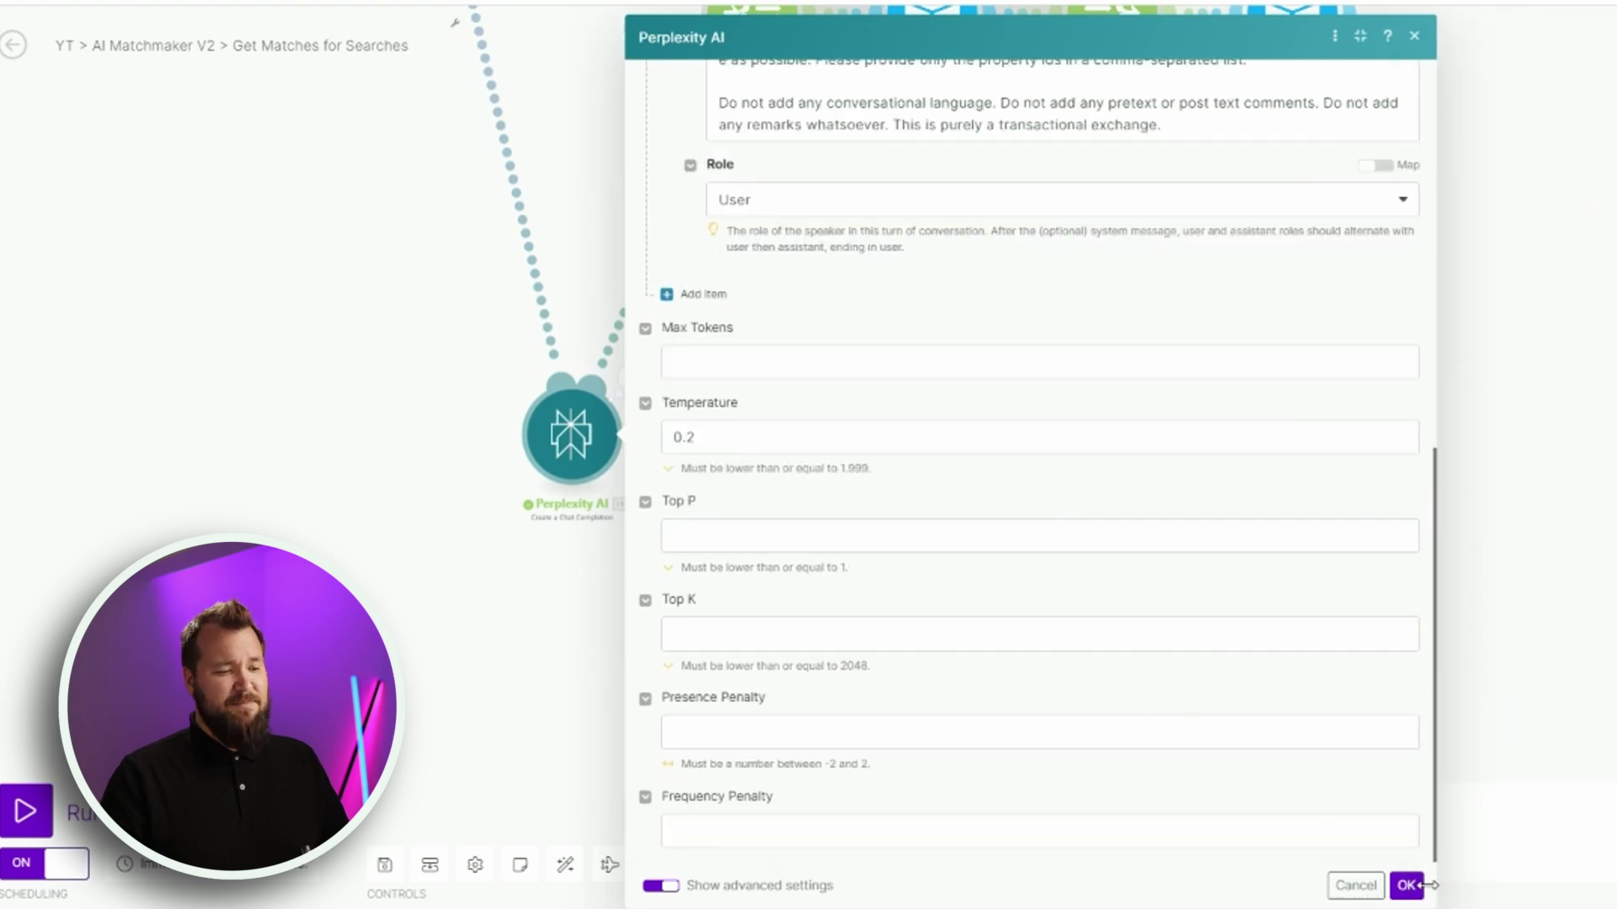
click(1406, 885)
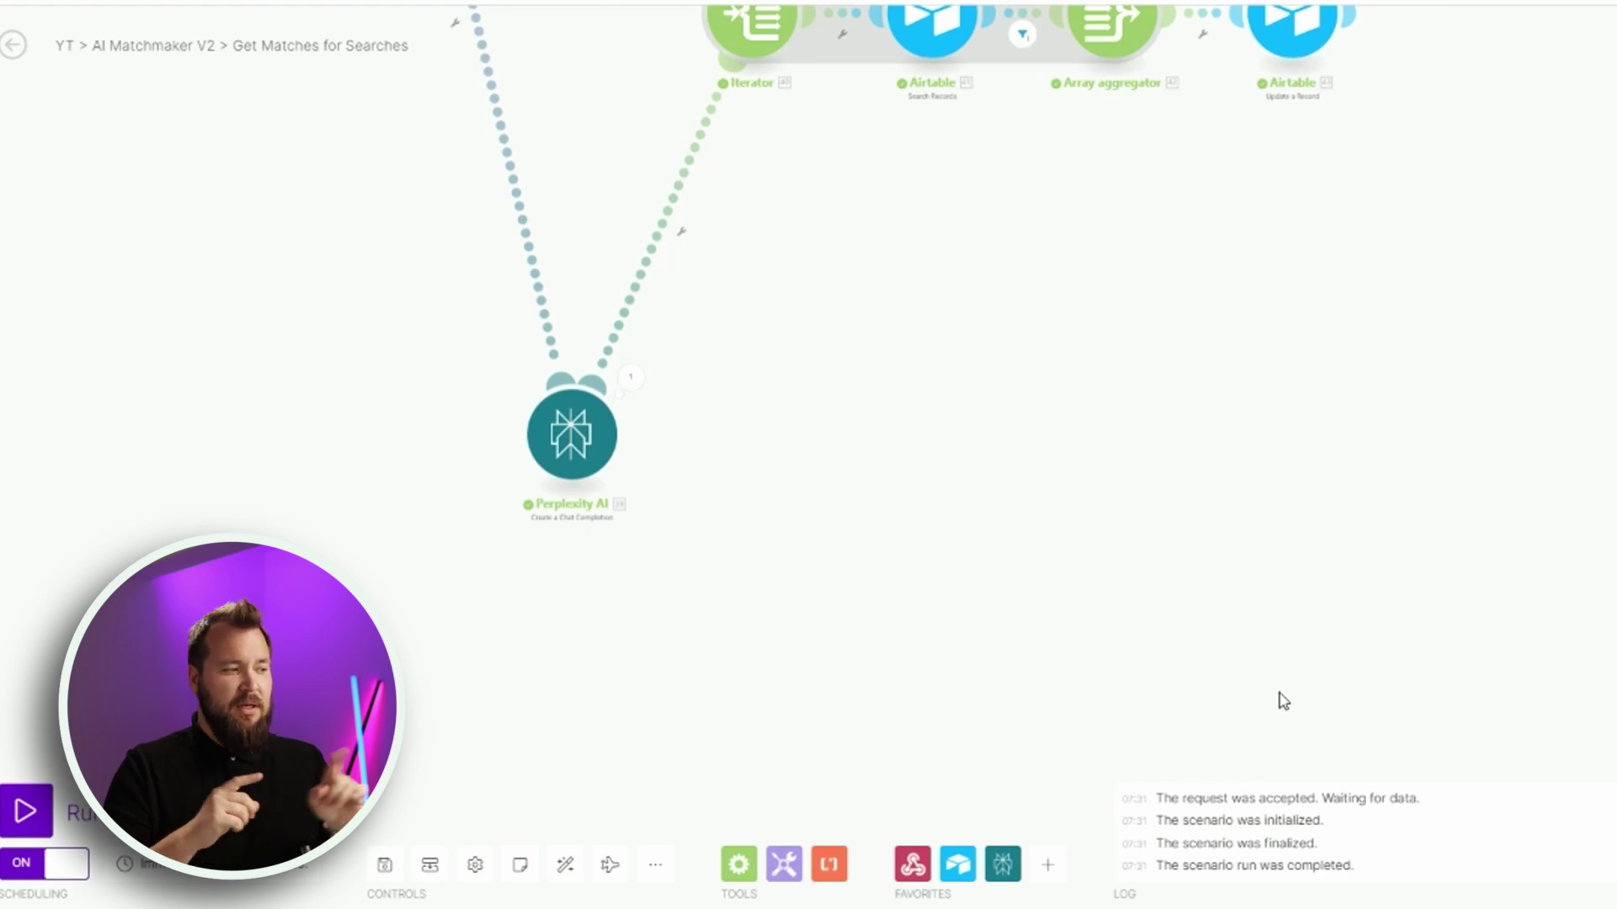
scroll(905, 558, down, 2)
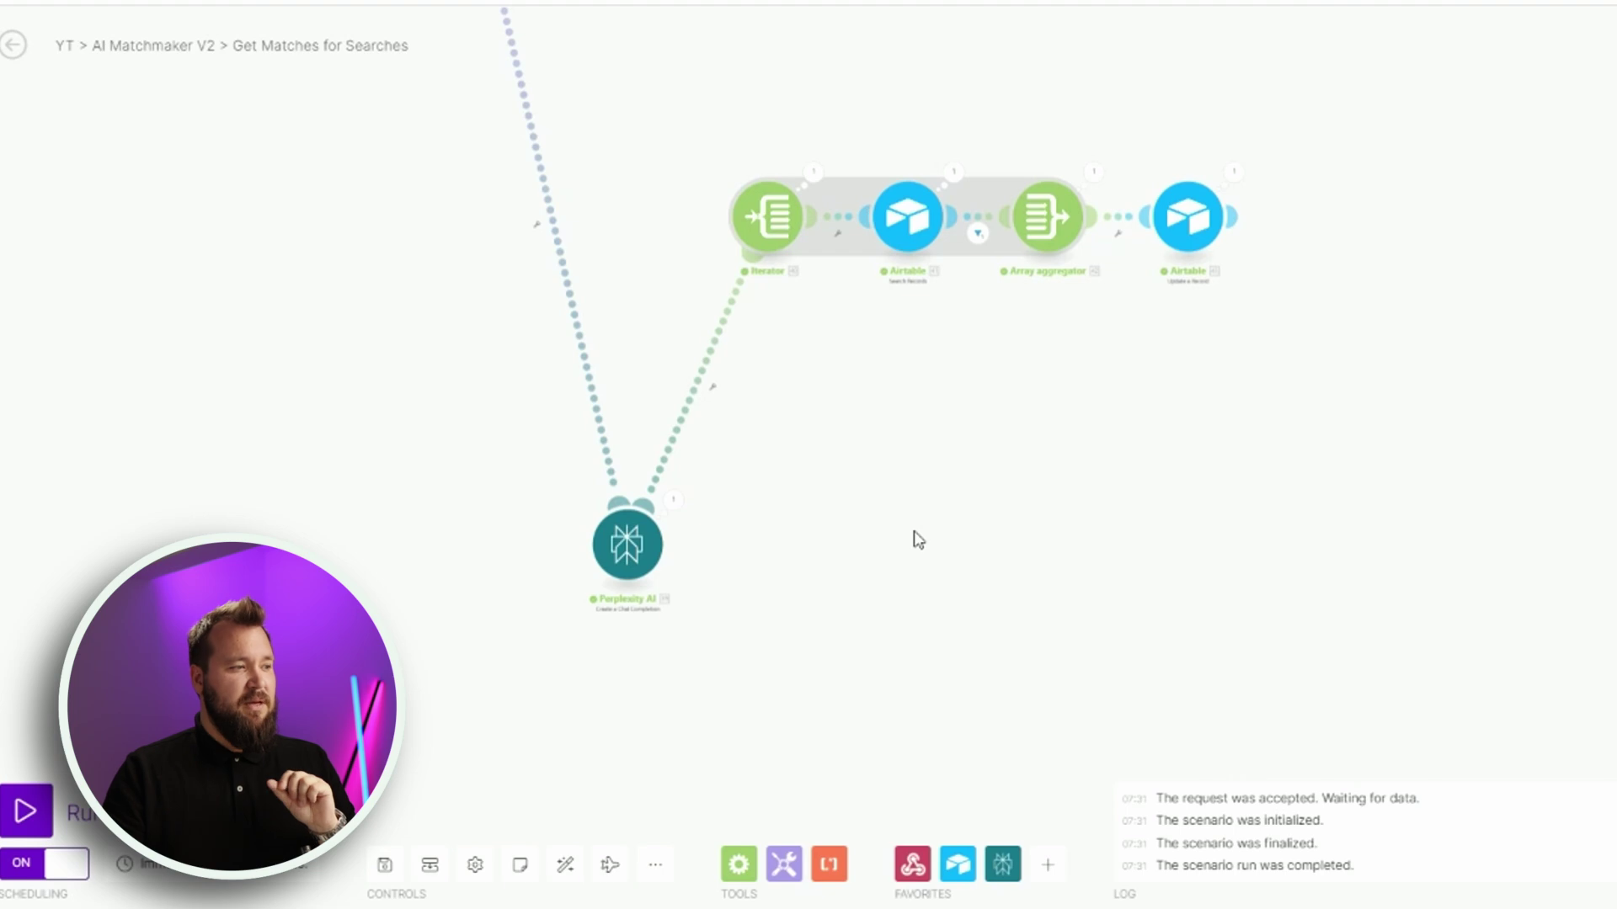
drag(923, 442, 900, 489)
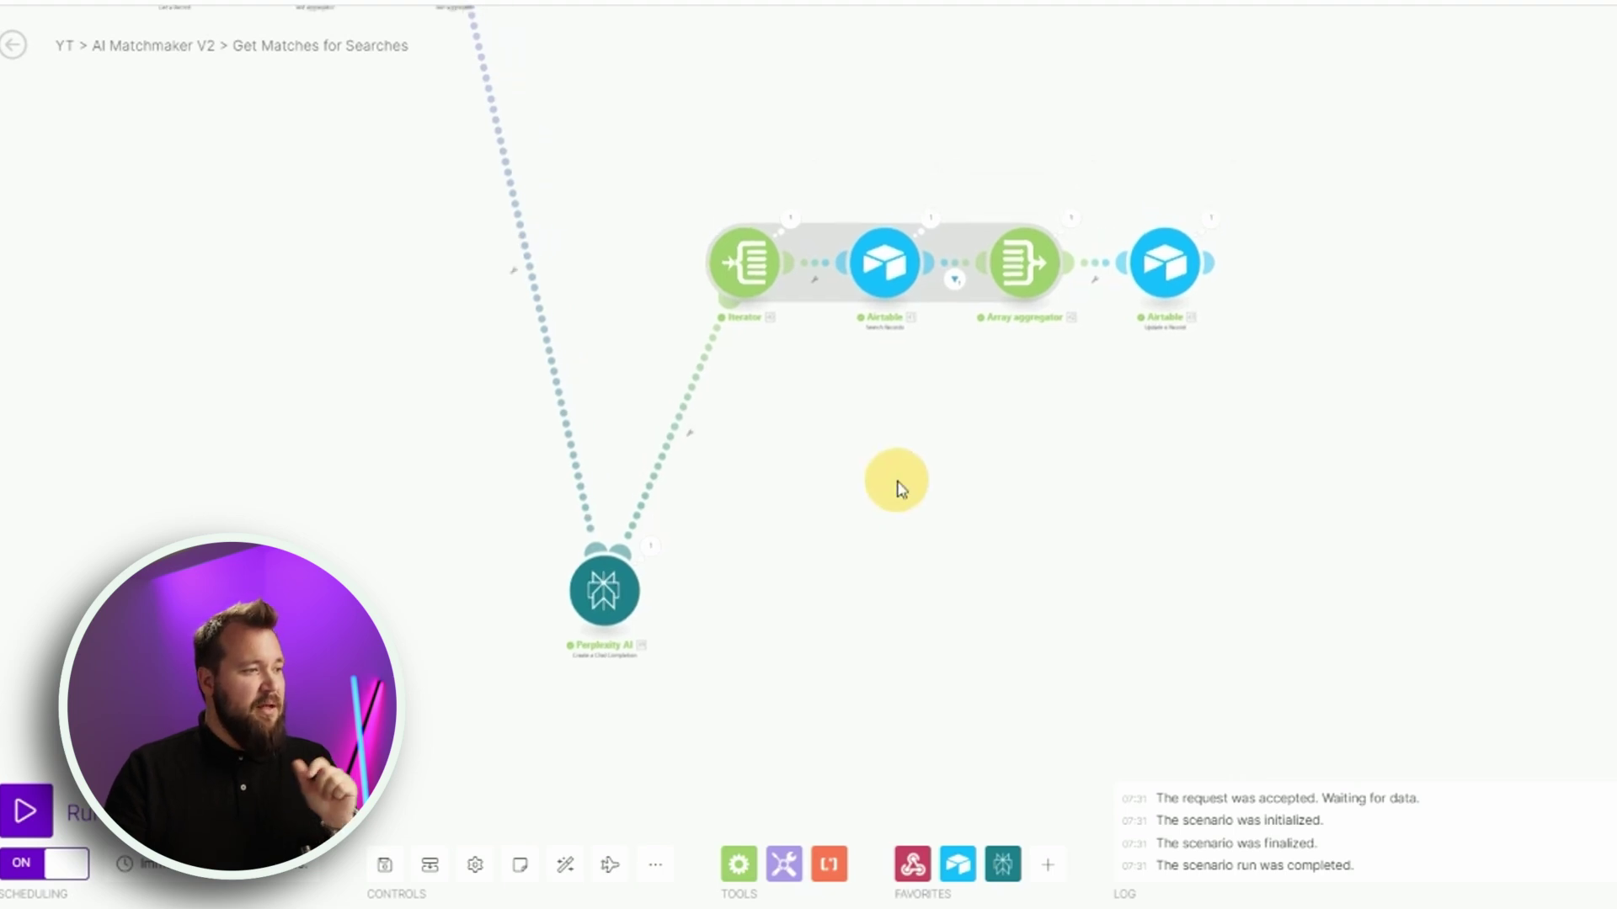
click(656, 551)
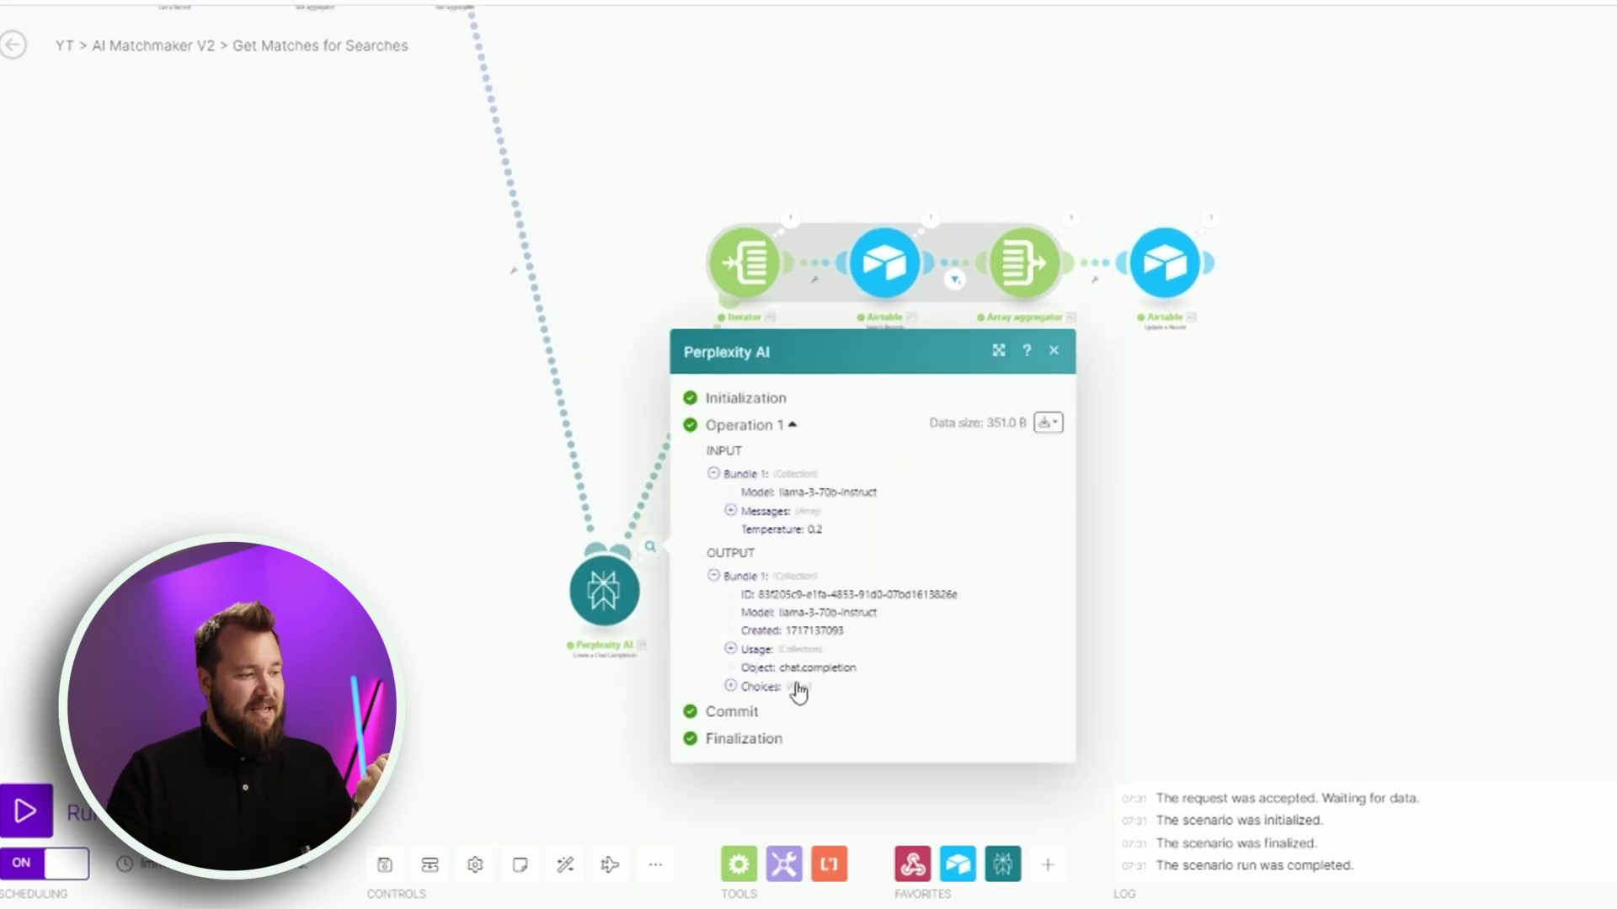
click(793, 687)
click(792, 695)
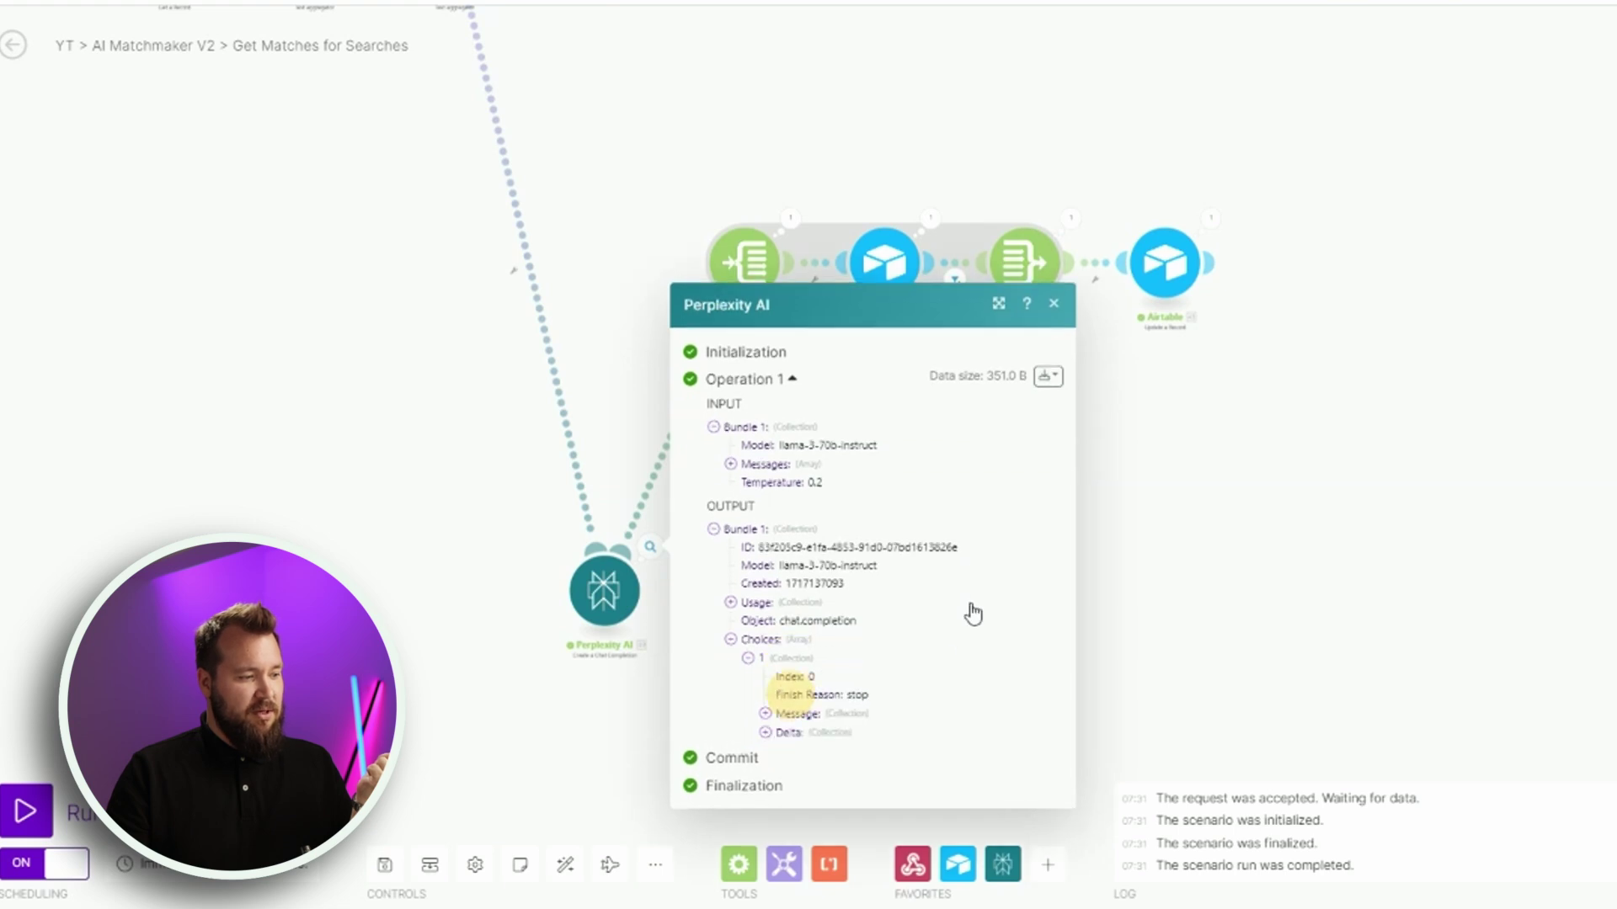
click(847, 715)
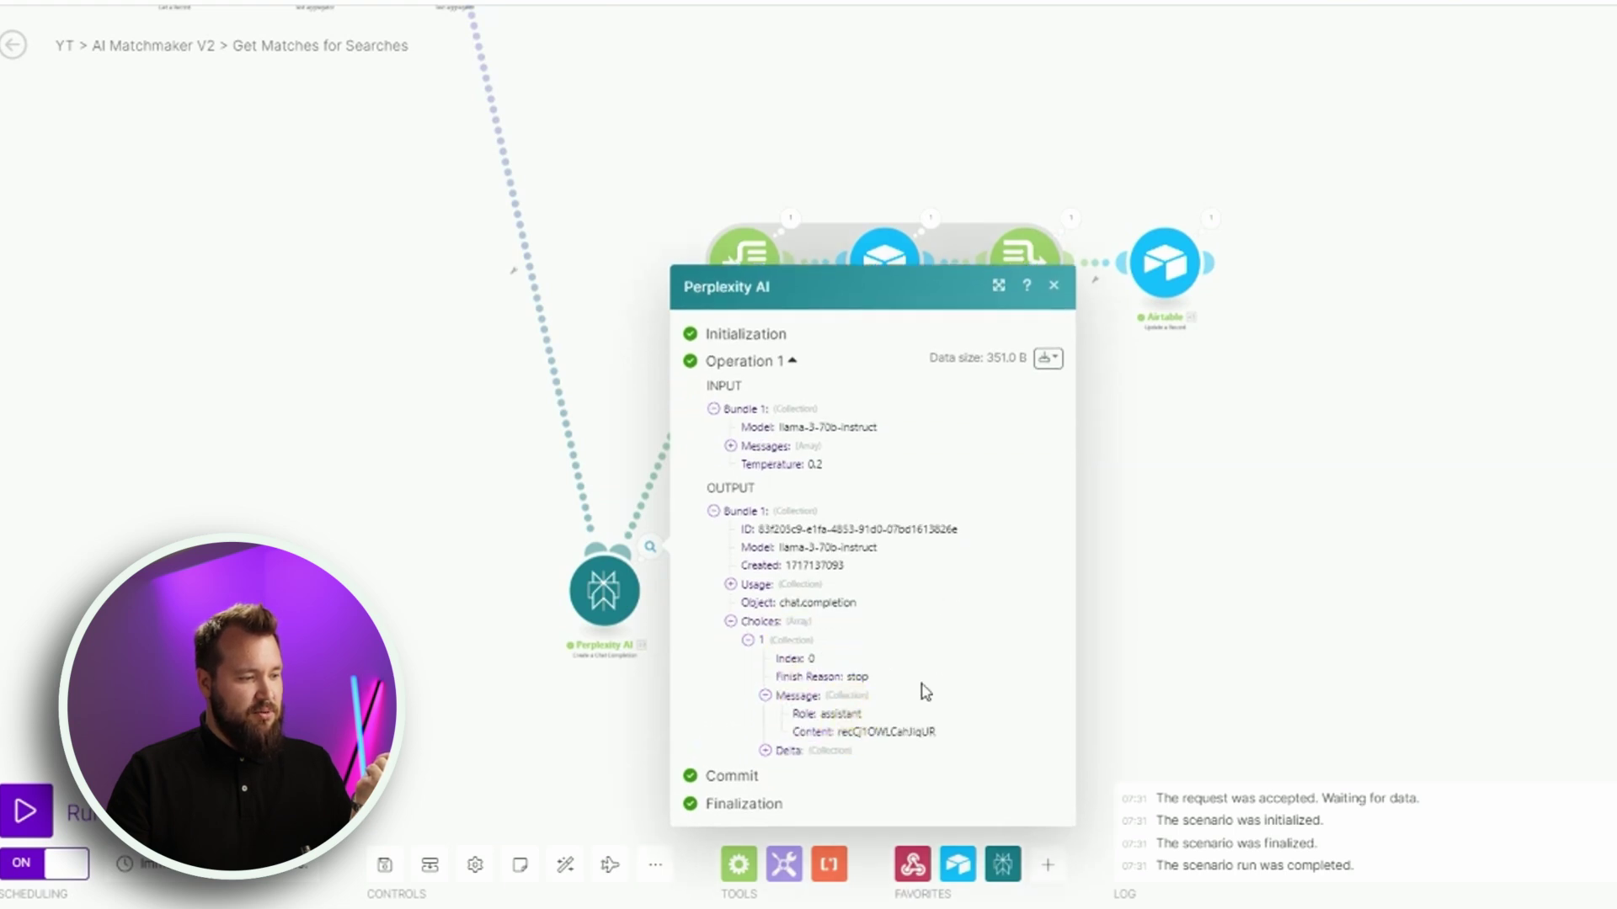
drag(935, 732, 839, 739)
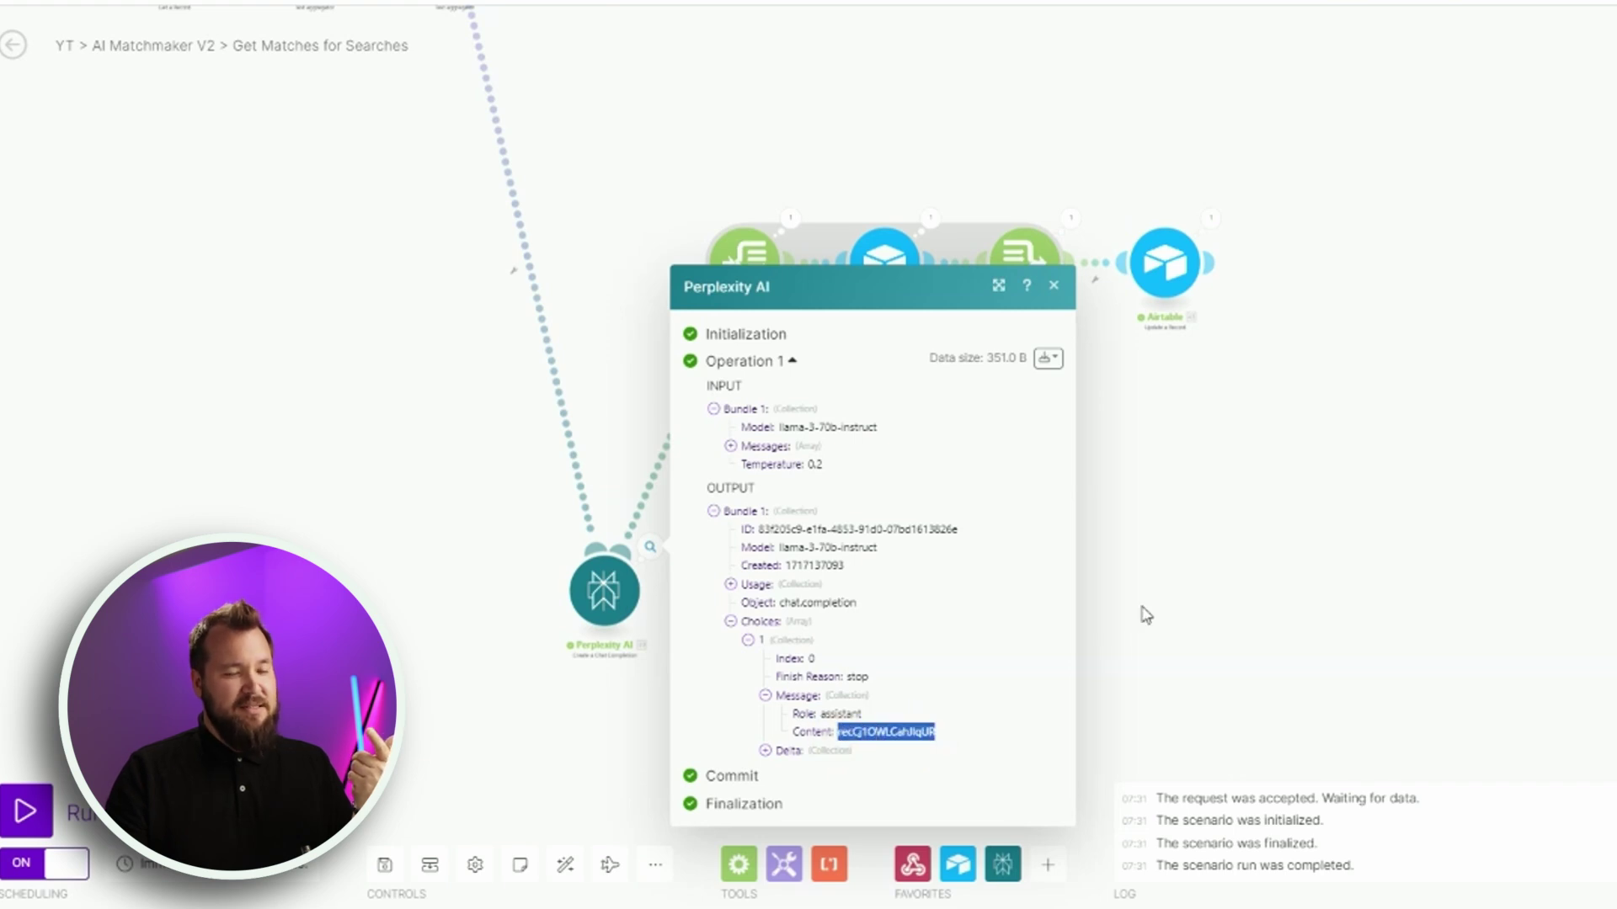
click(946, 741)
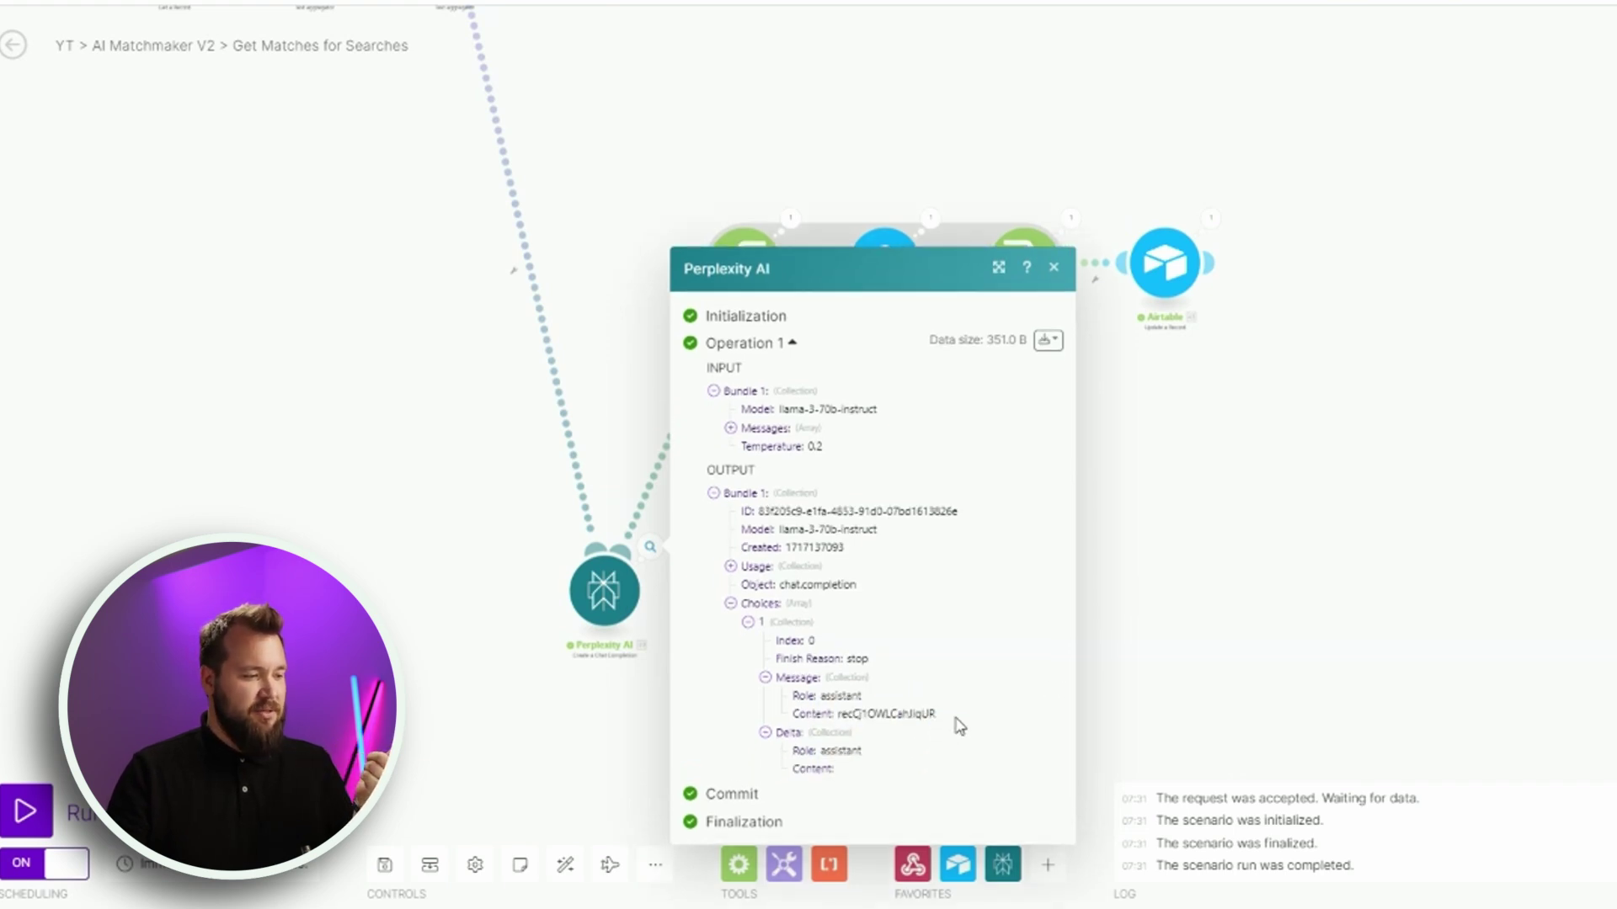
drag(829, 714, 828, 714)
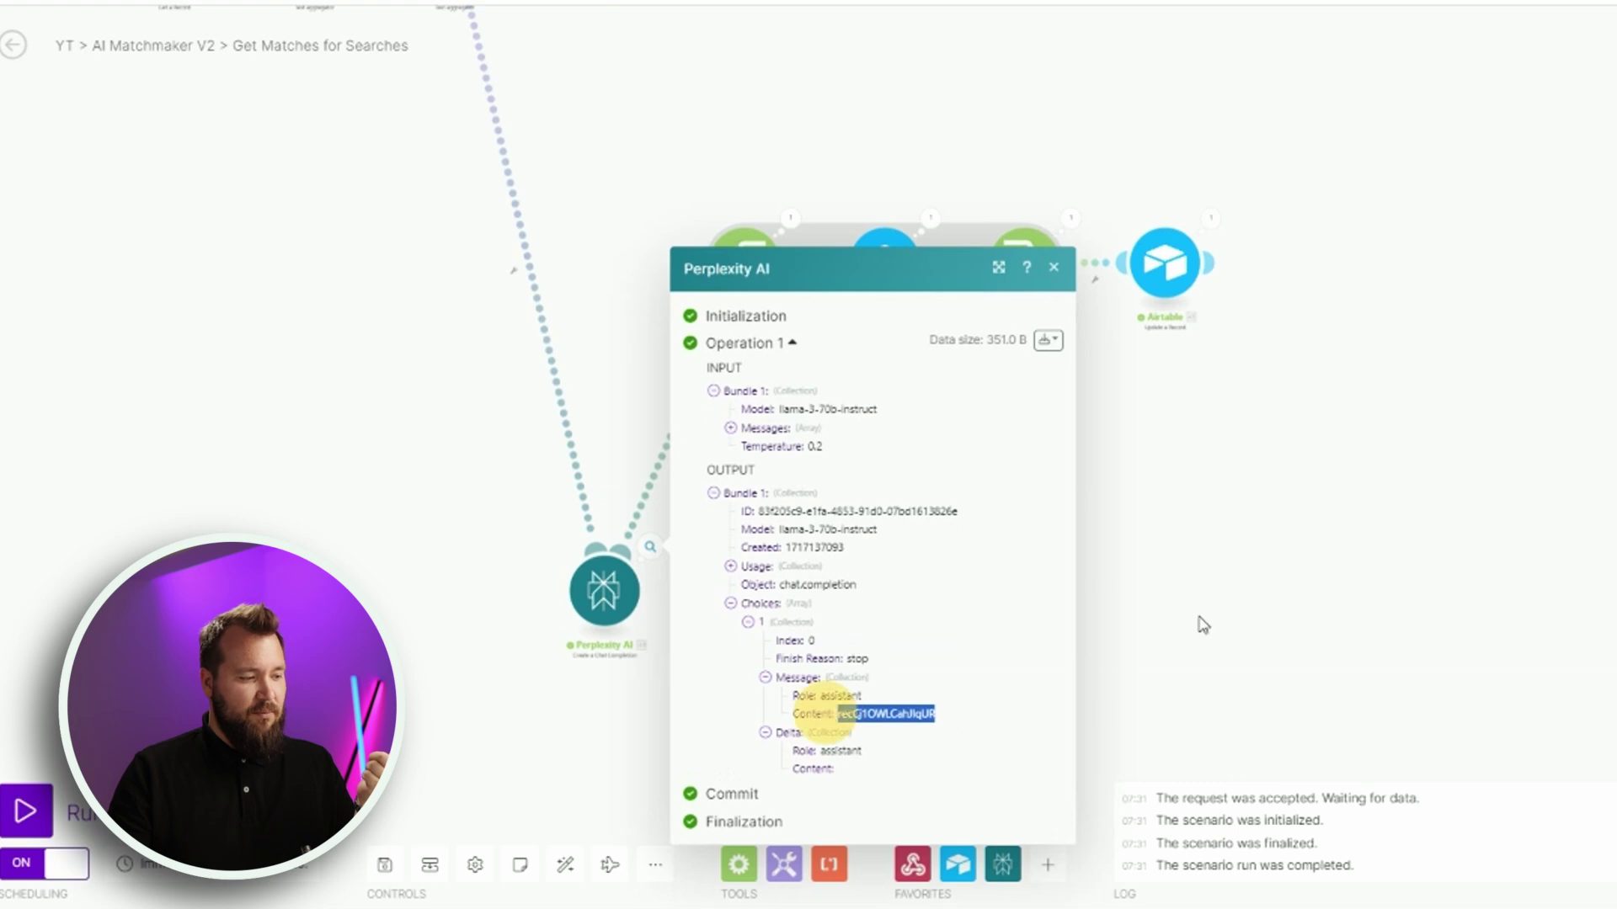
click(1253, 561)
scroll(678, 353, up, 2)
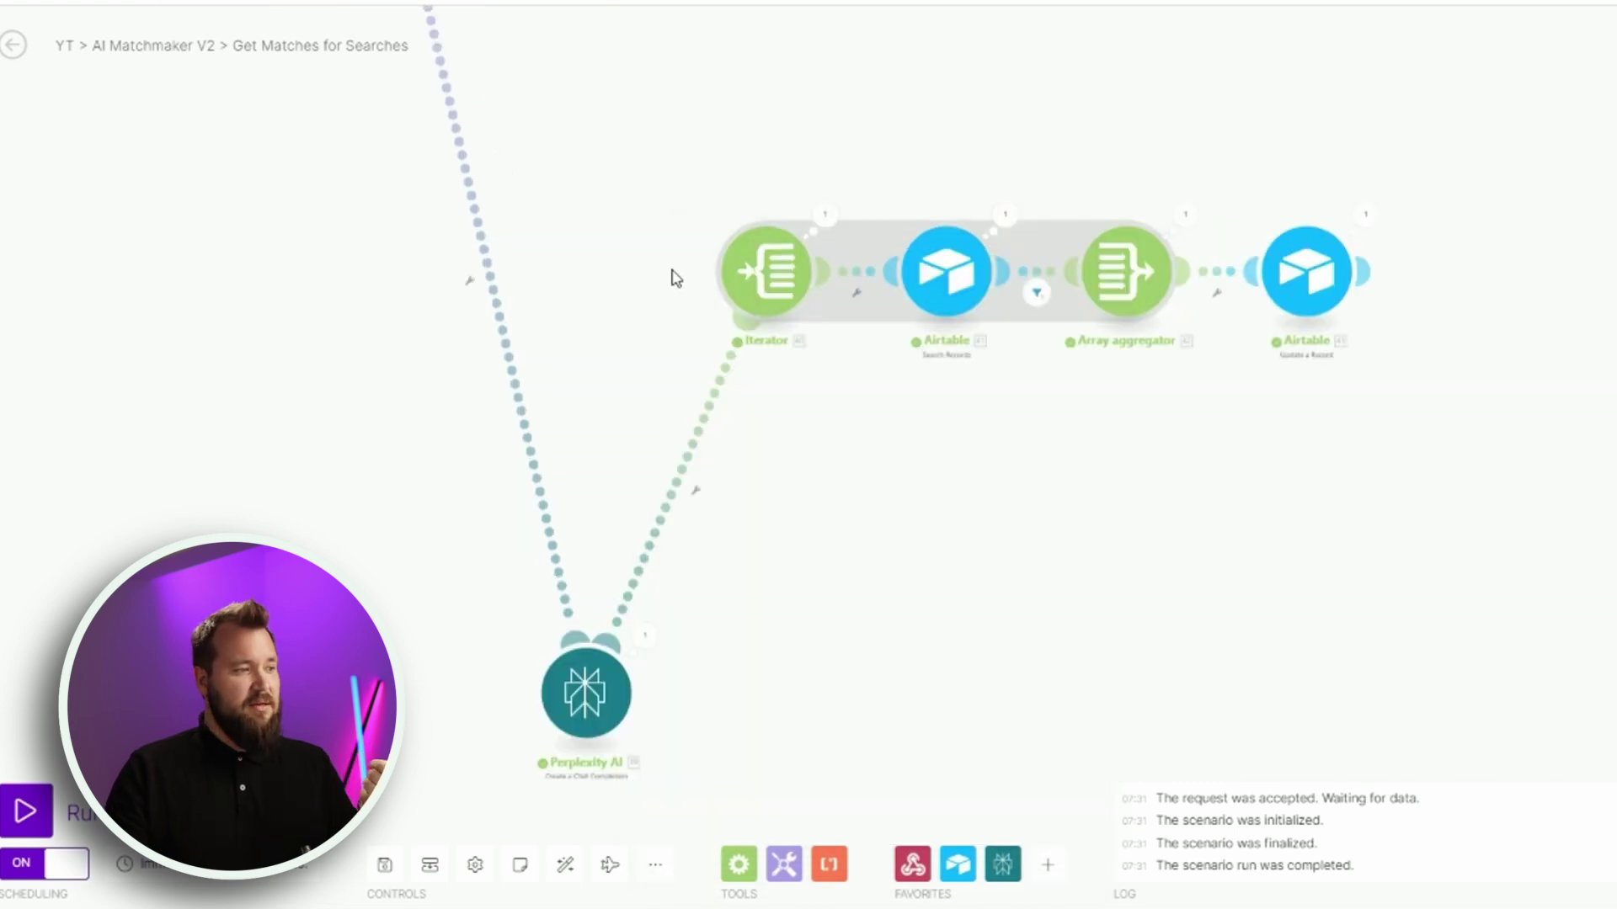
click(778, 274)
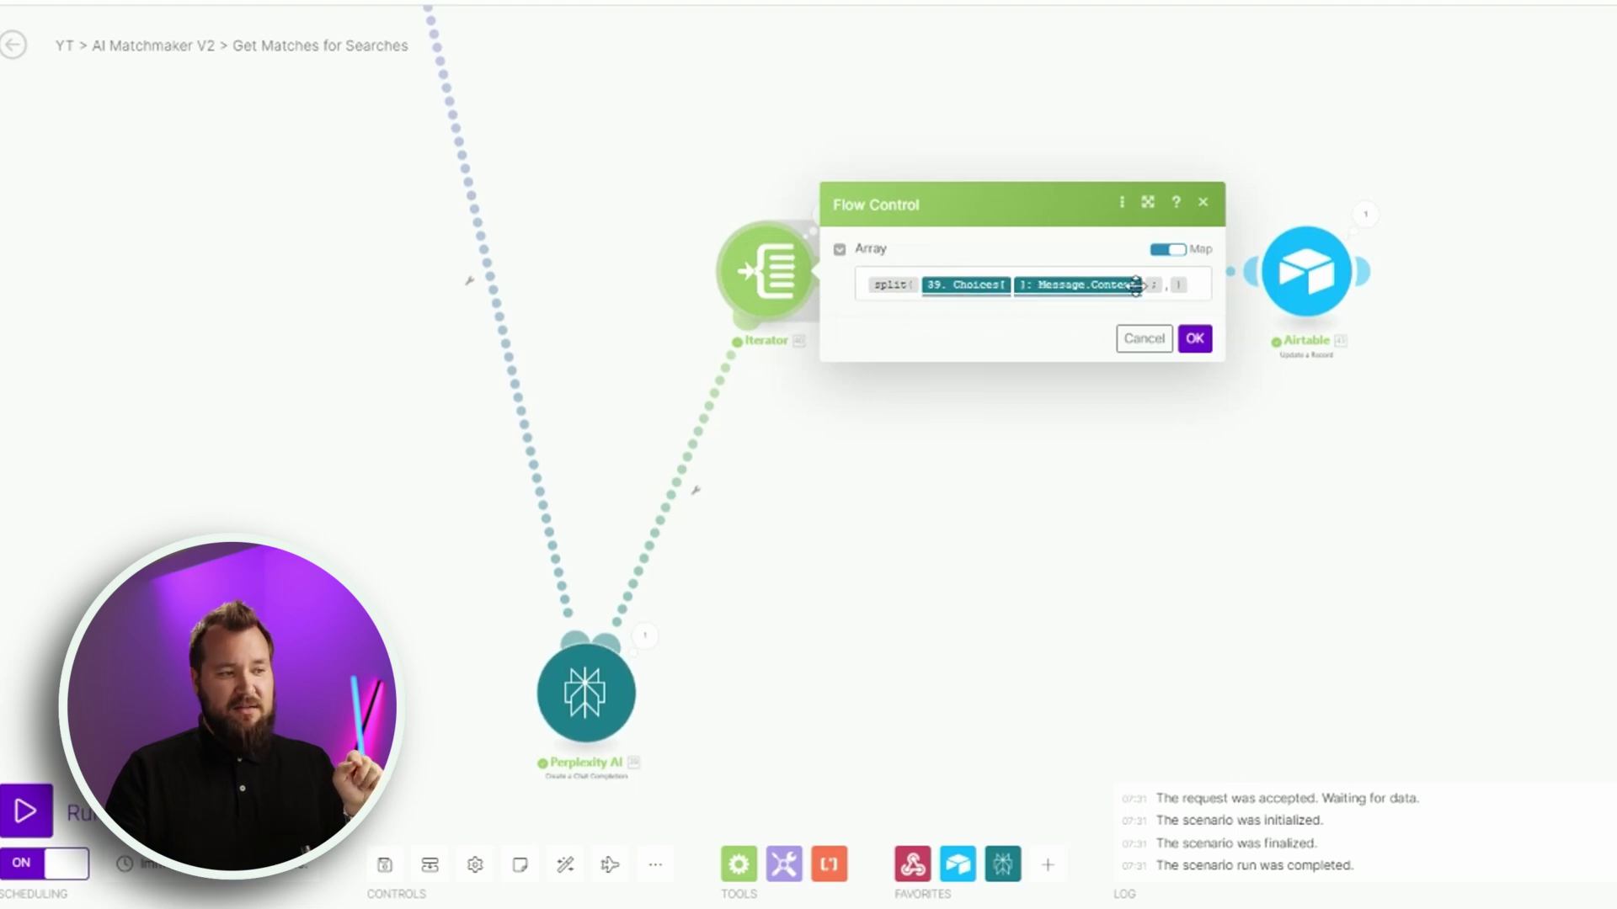
click(1166, 288)
click(1014, 483)
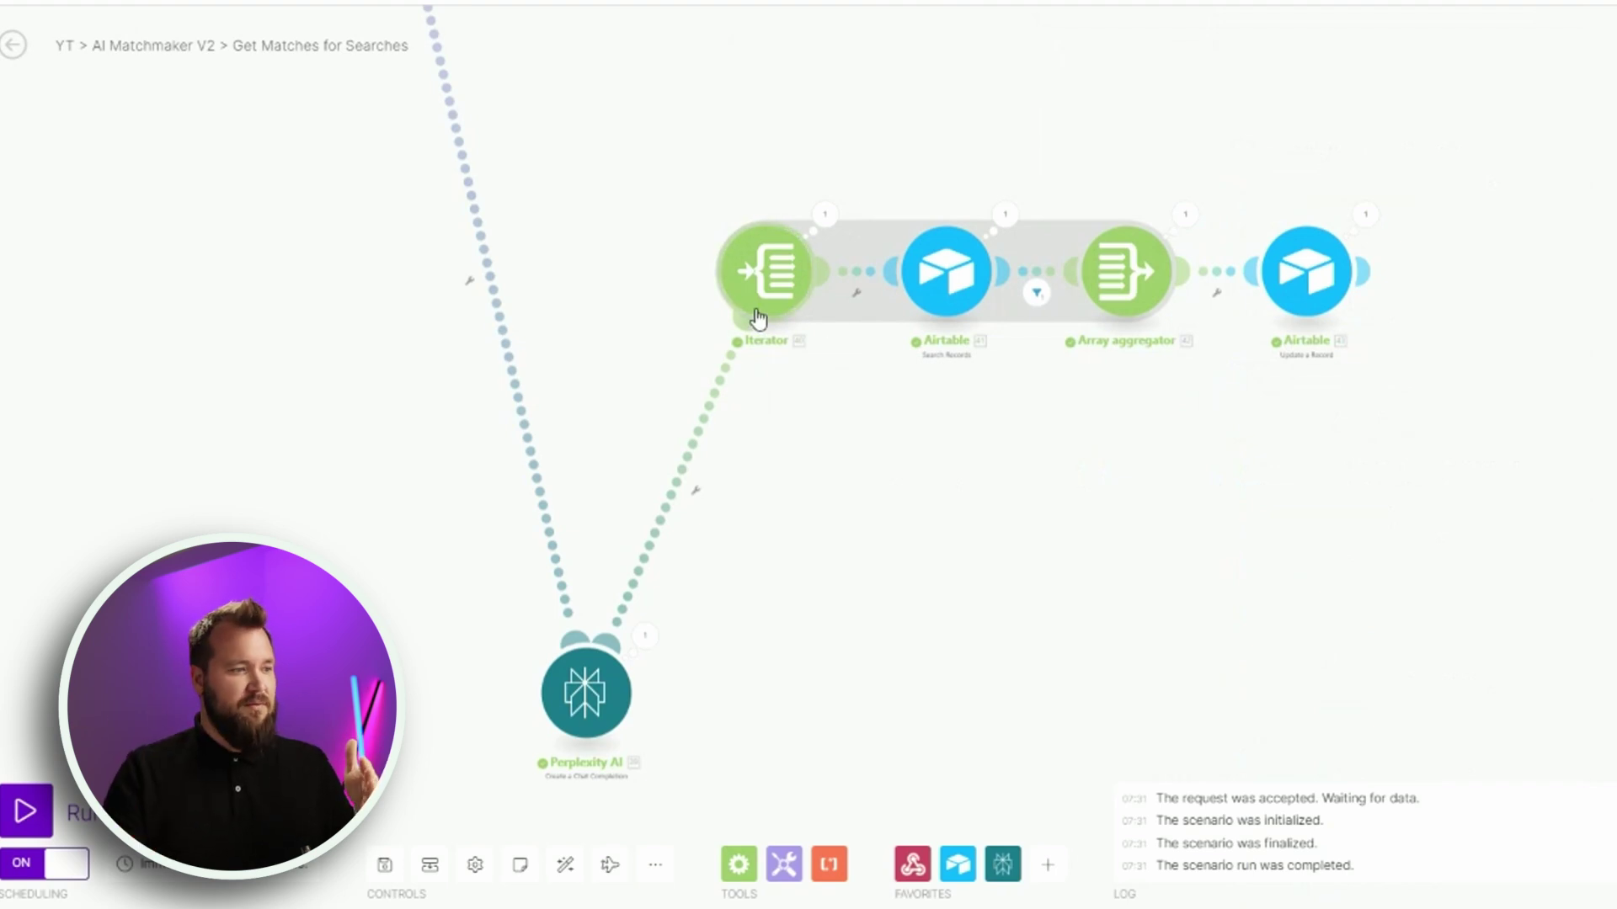
click(960, 282)
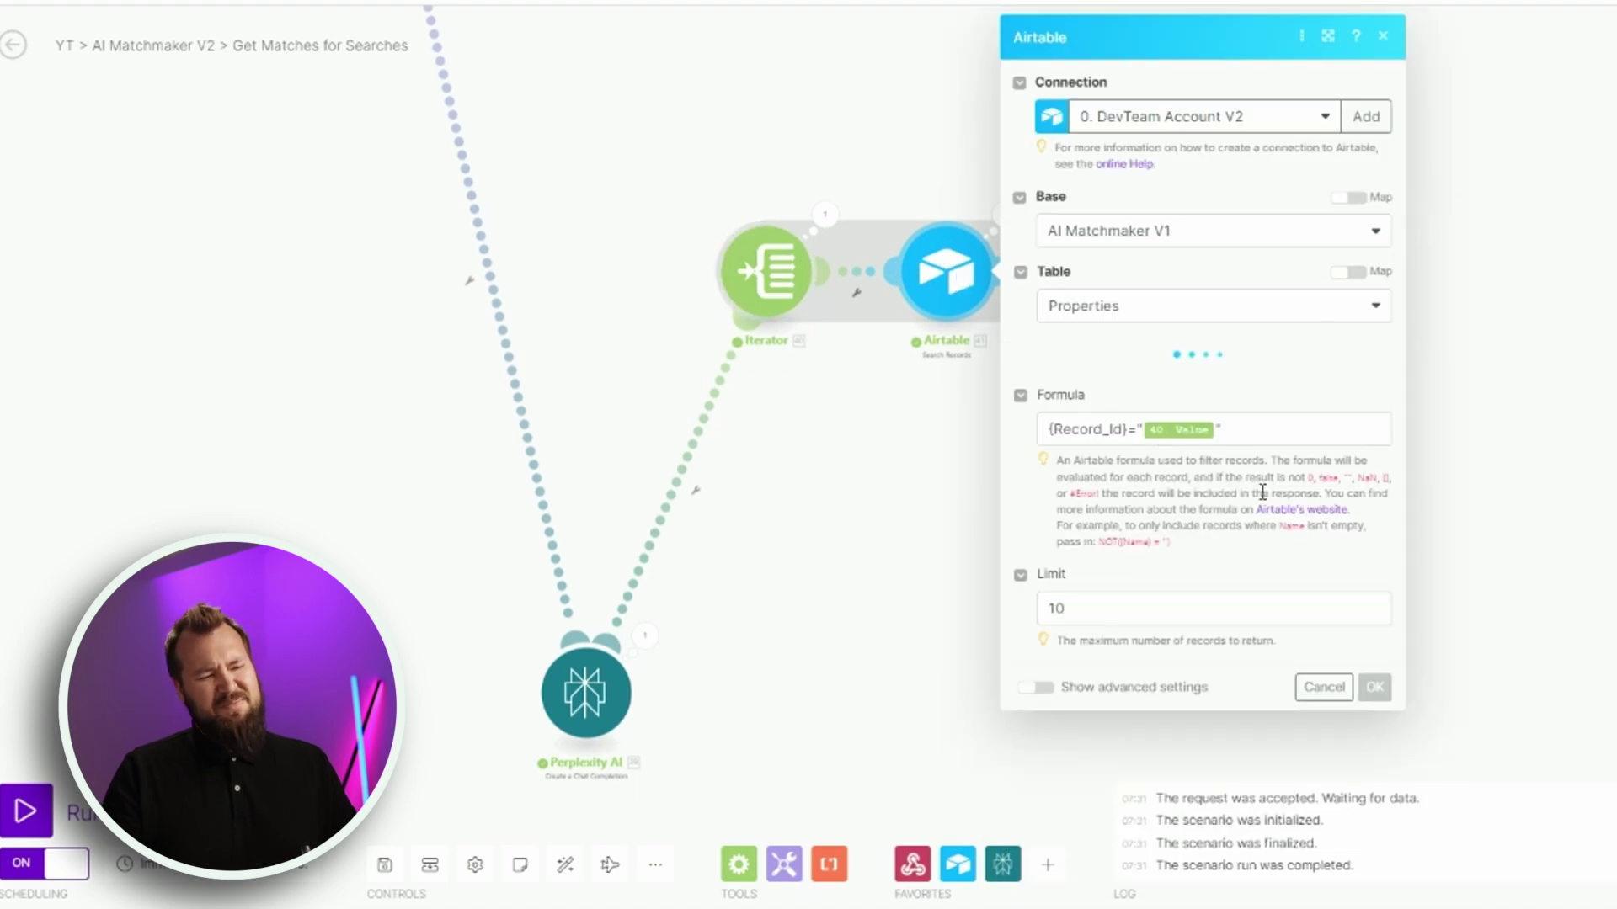
scroll(1199, 642, down, 1)
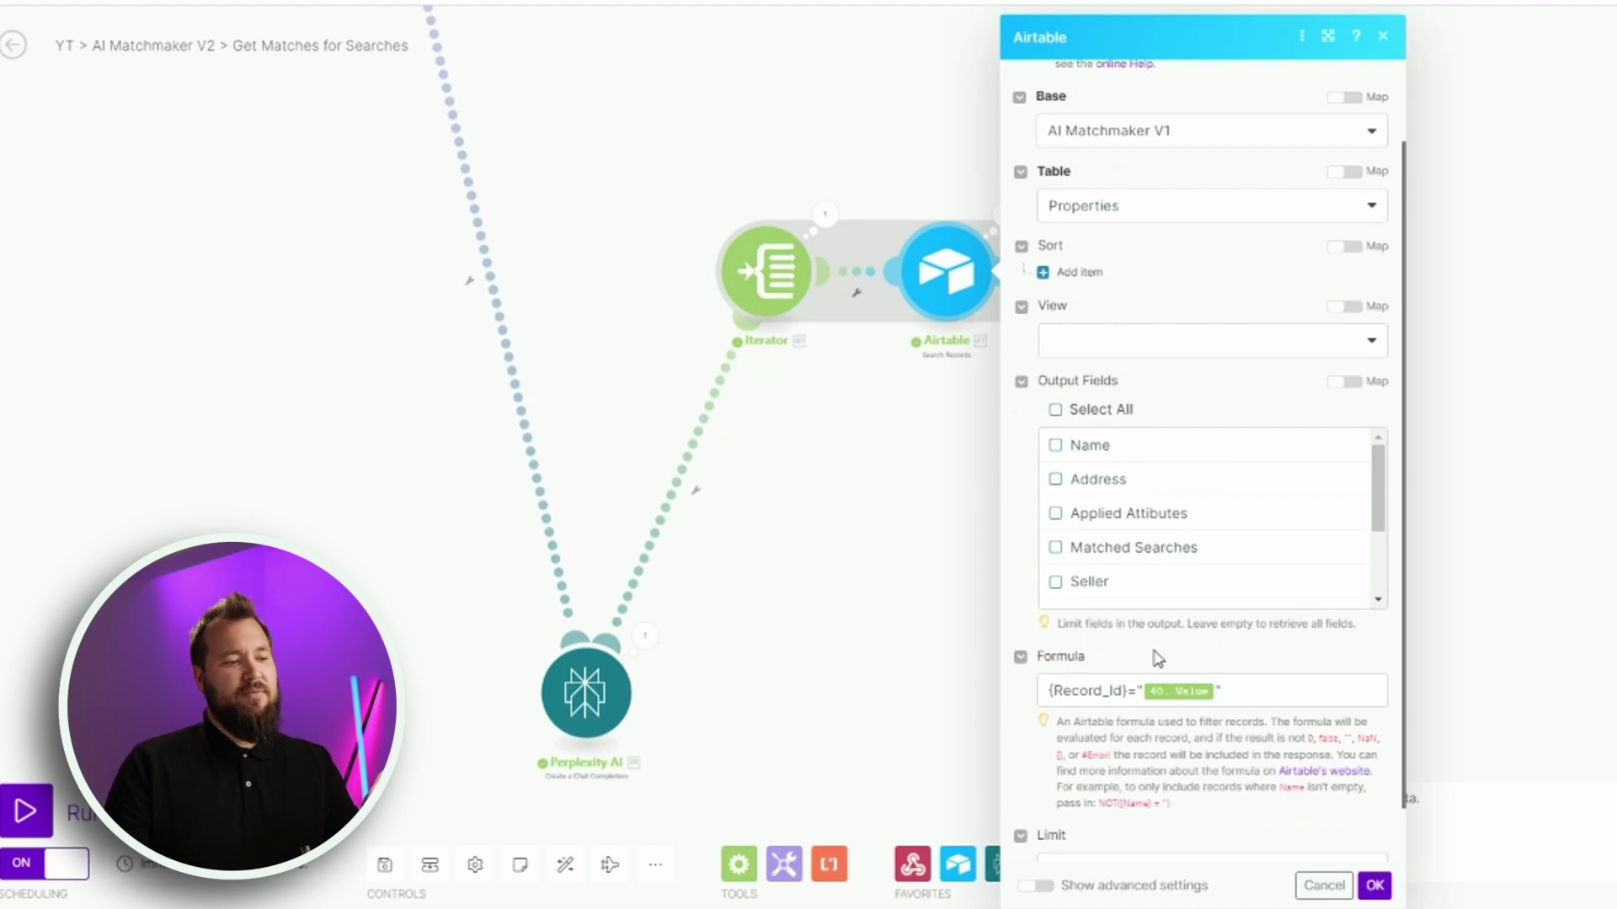
click(1054, 689)
click(1245, 691)
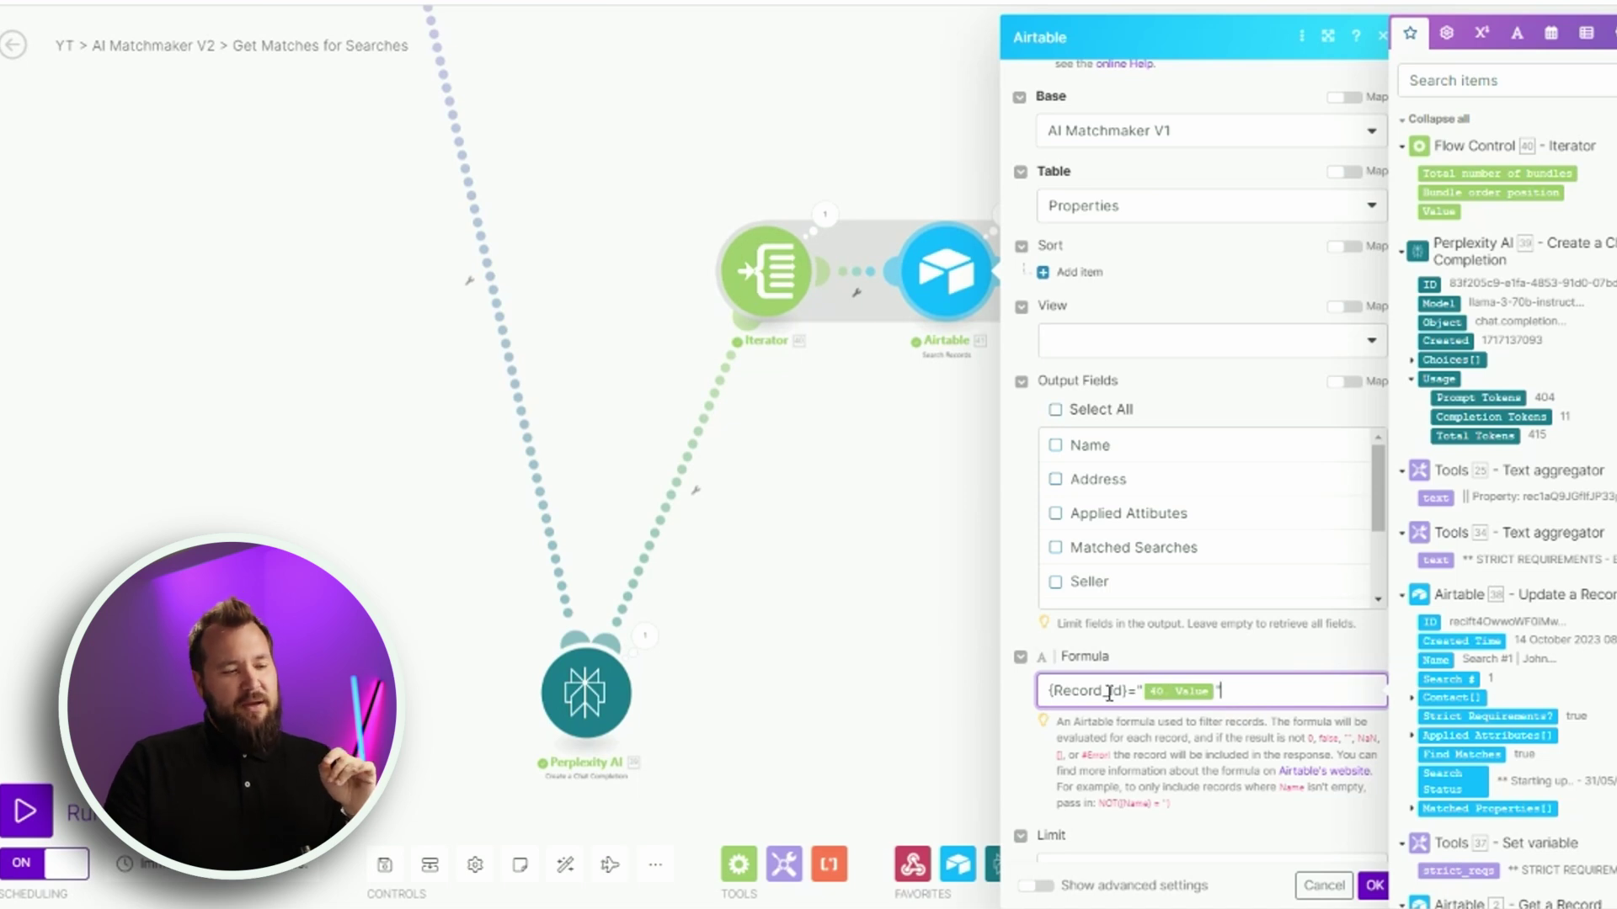
click(928, 620)
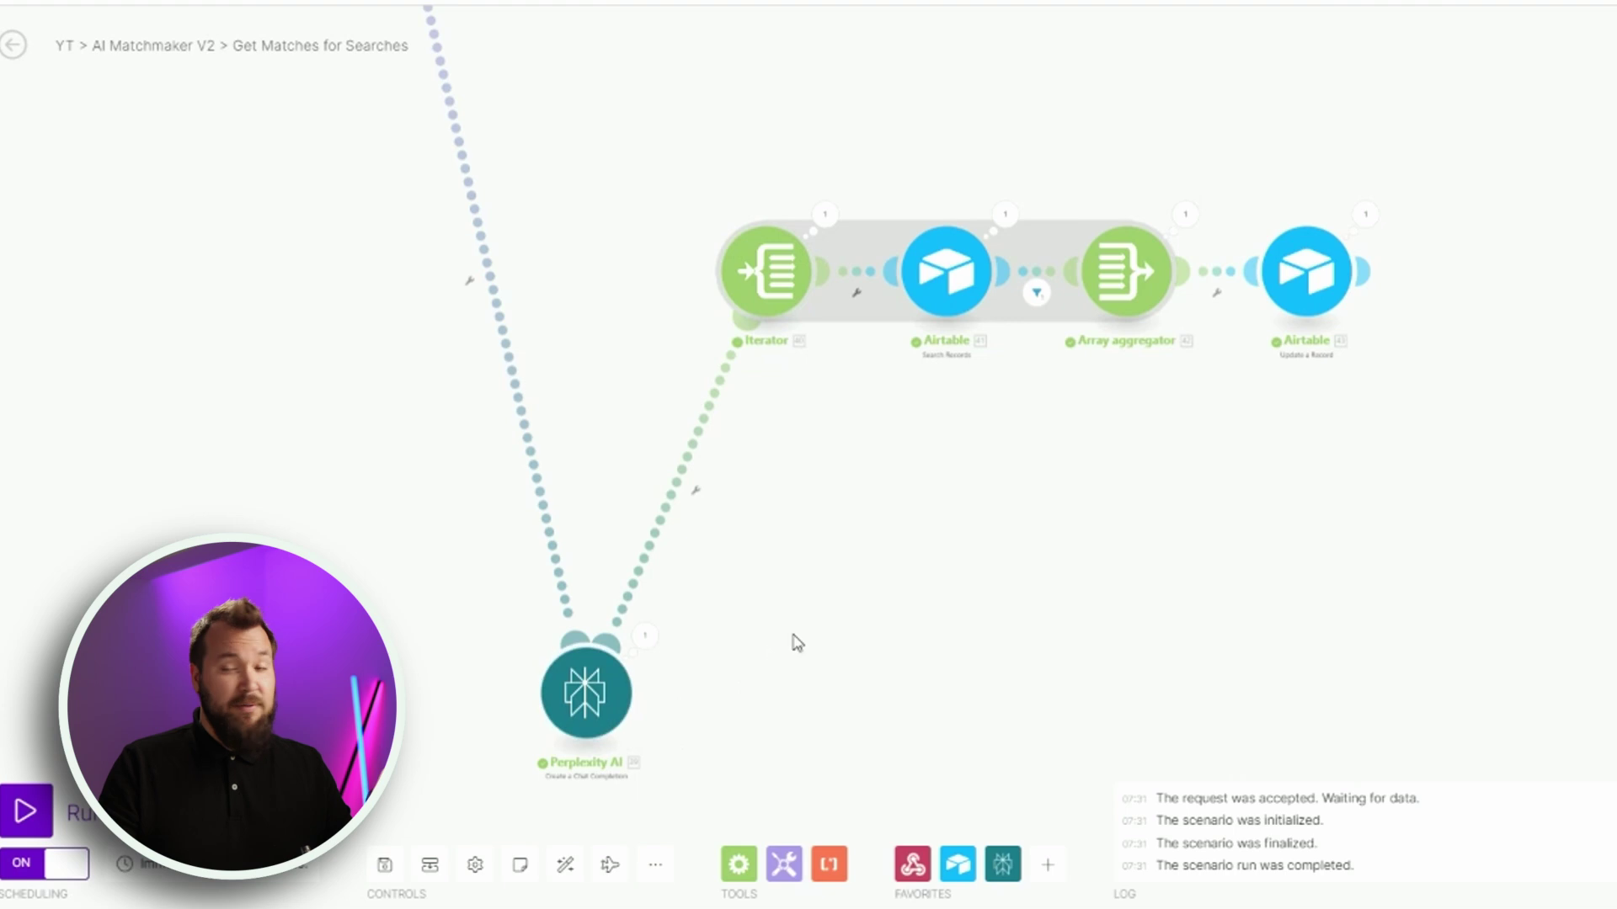
scroll(1023, 556, right, 4)
scroll(1023, 556, up, 2)
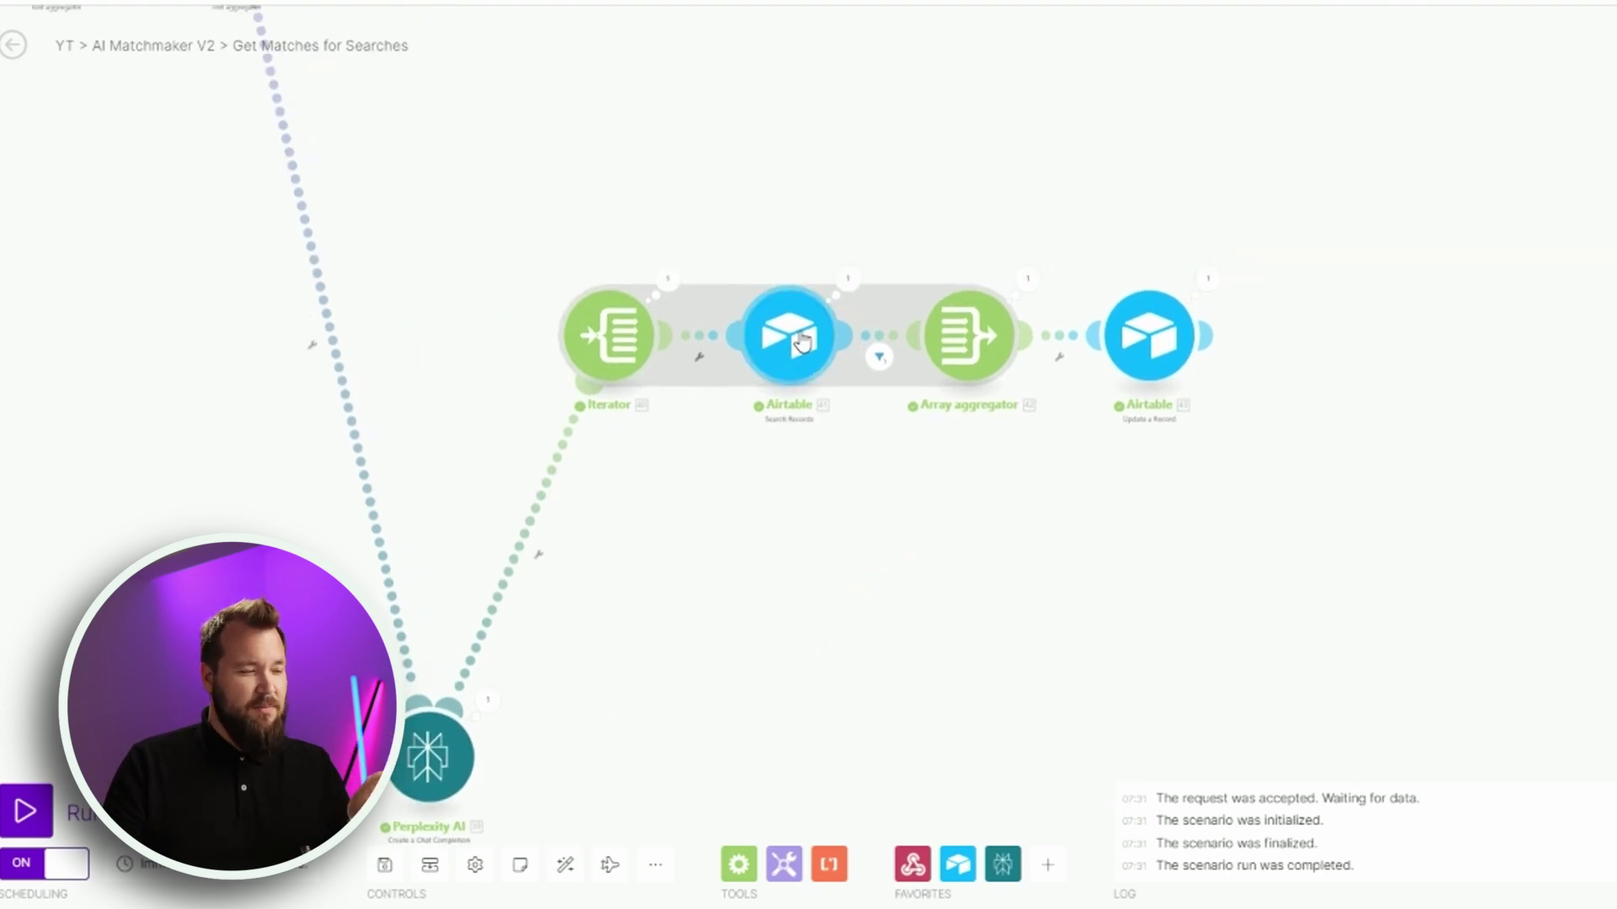
click(881, 352)
click(1156, 328)
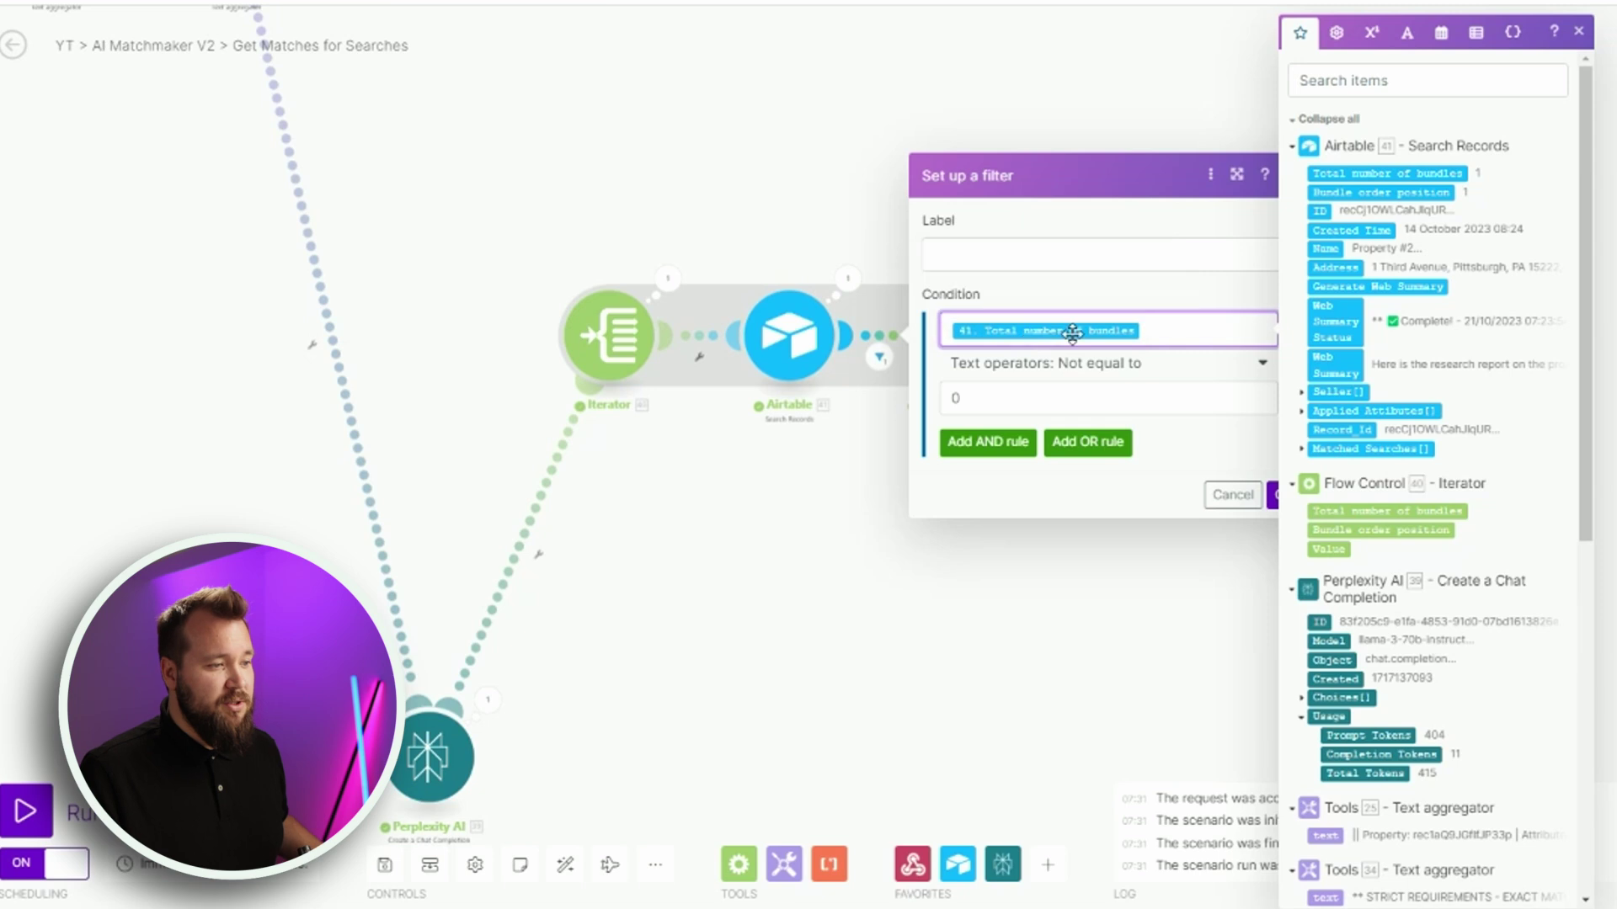
click(937, 404)
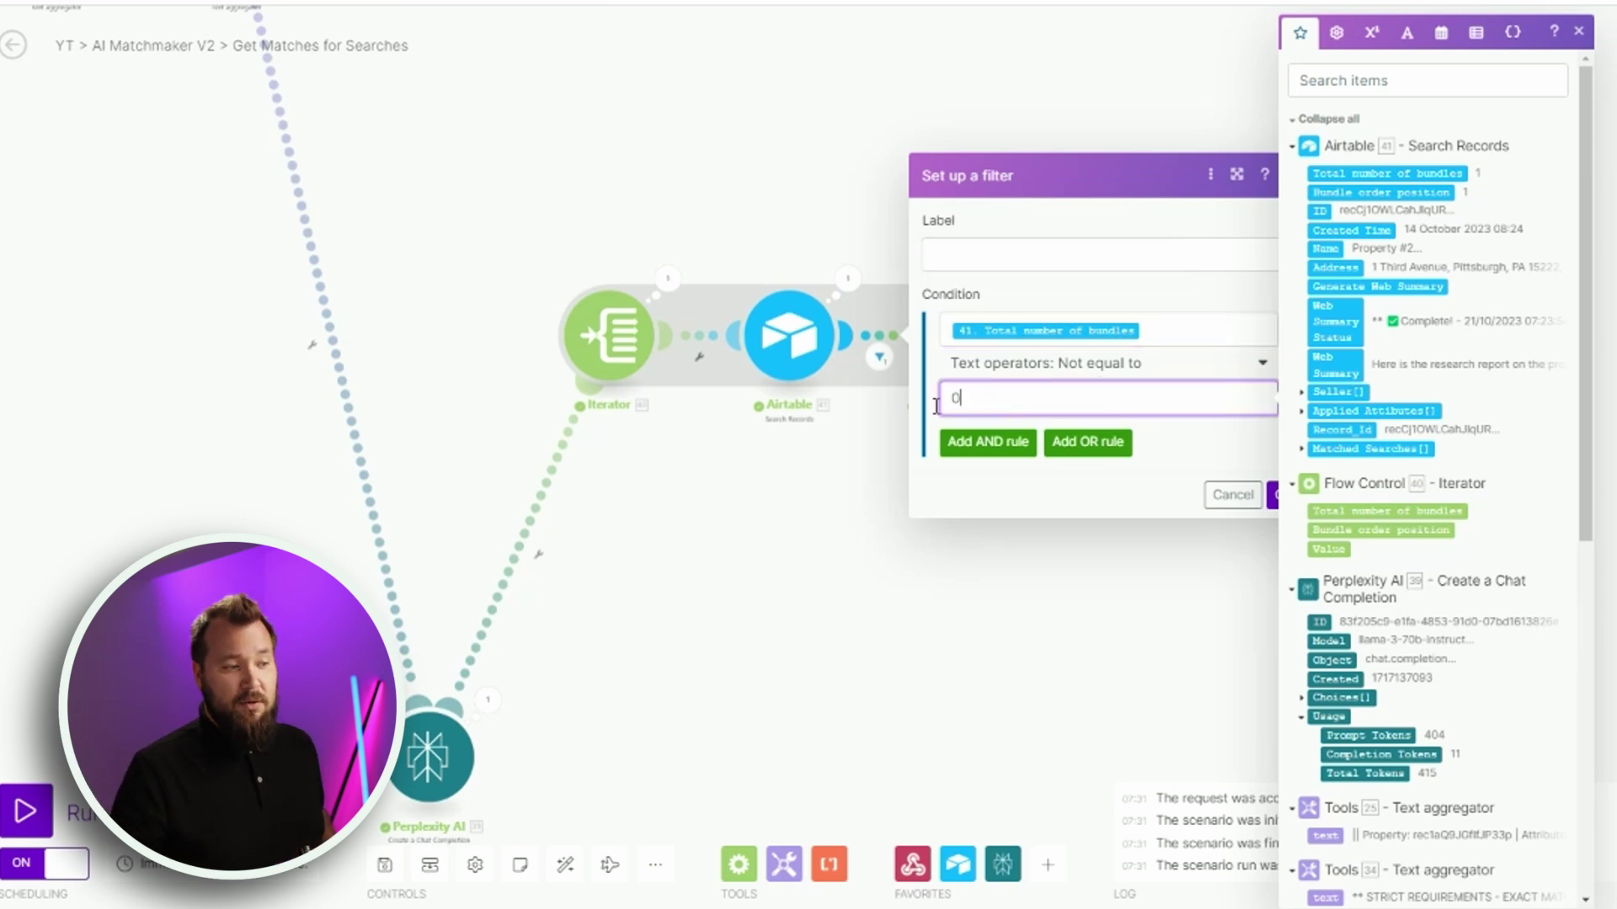
click(887, 251)
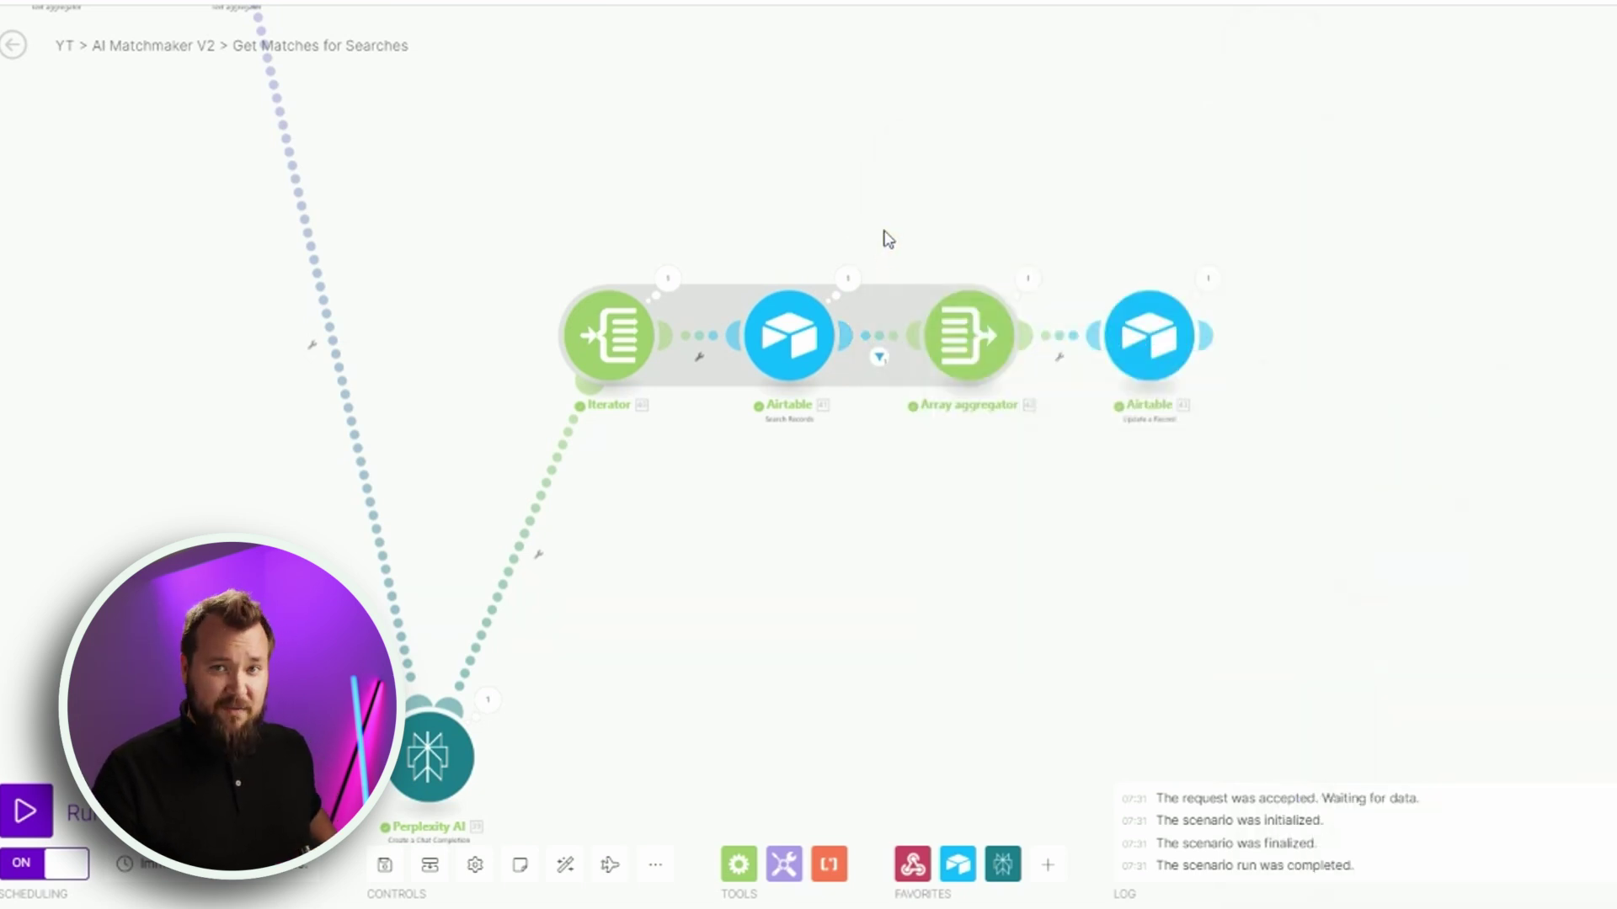
scroll(880, 361, up, 3)
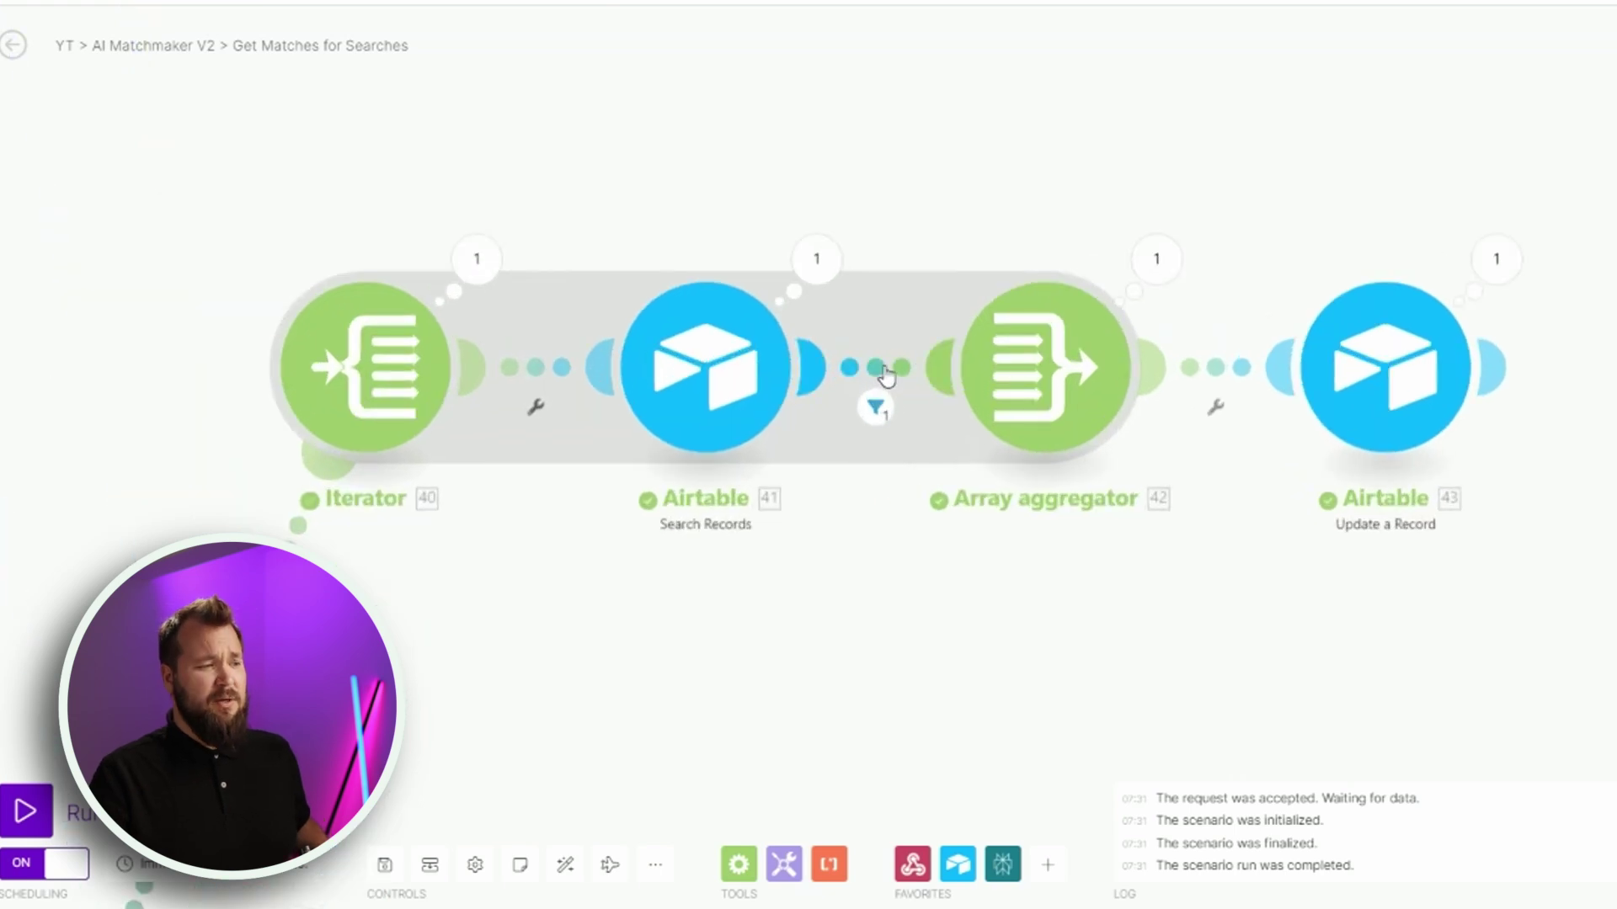
click(884, 374)
click(817, 544)
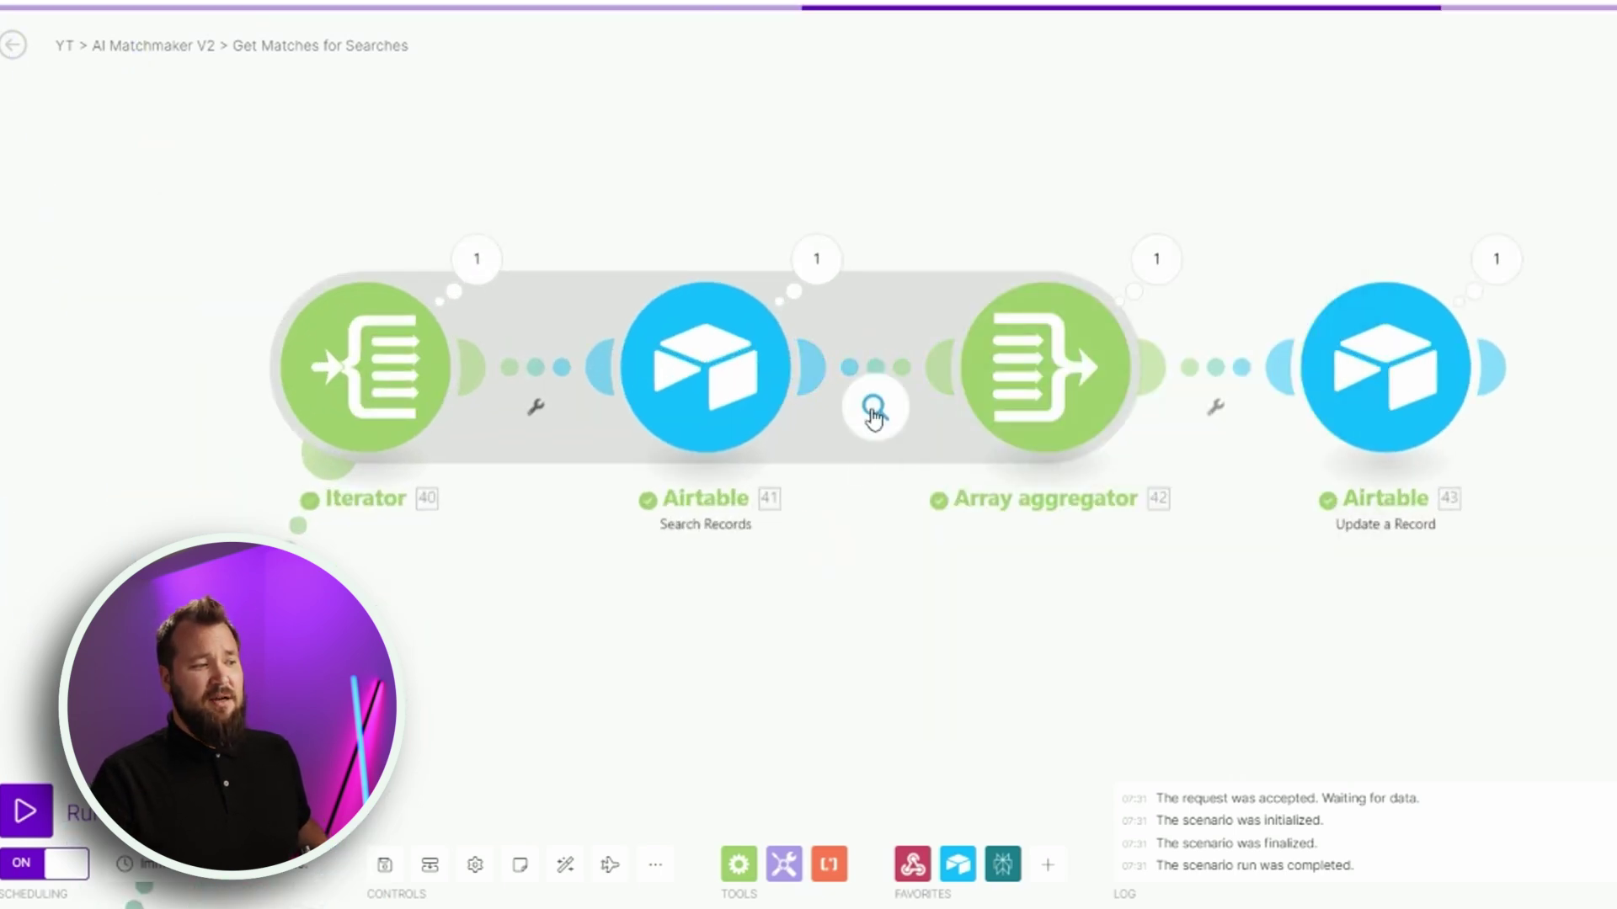
click(818, 252)
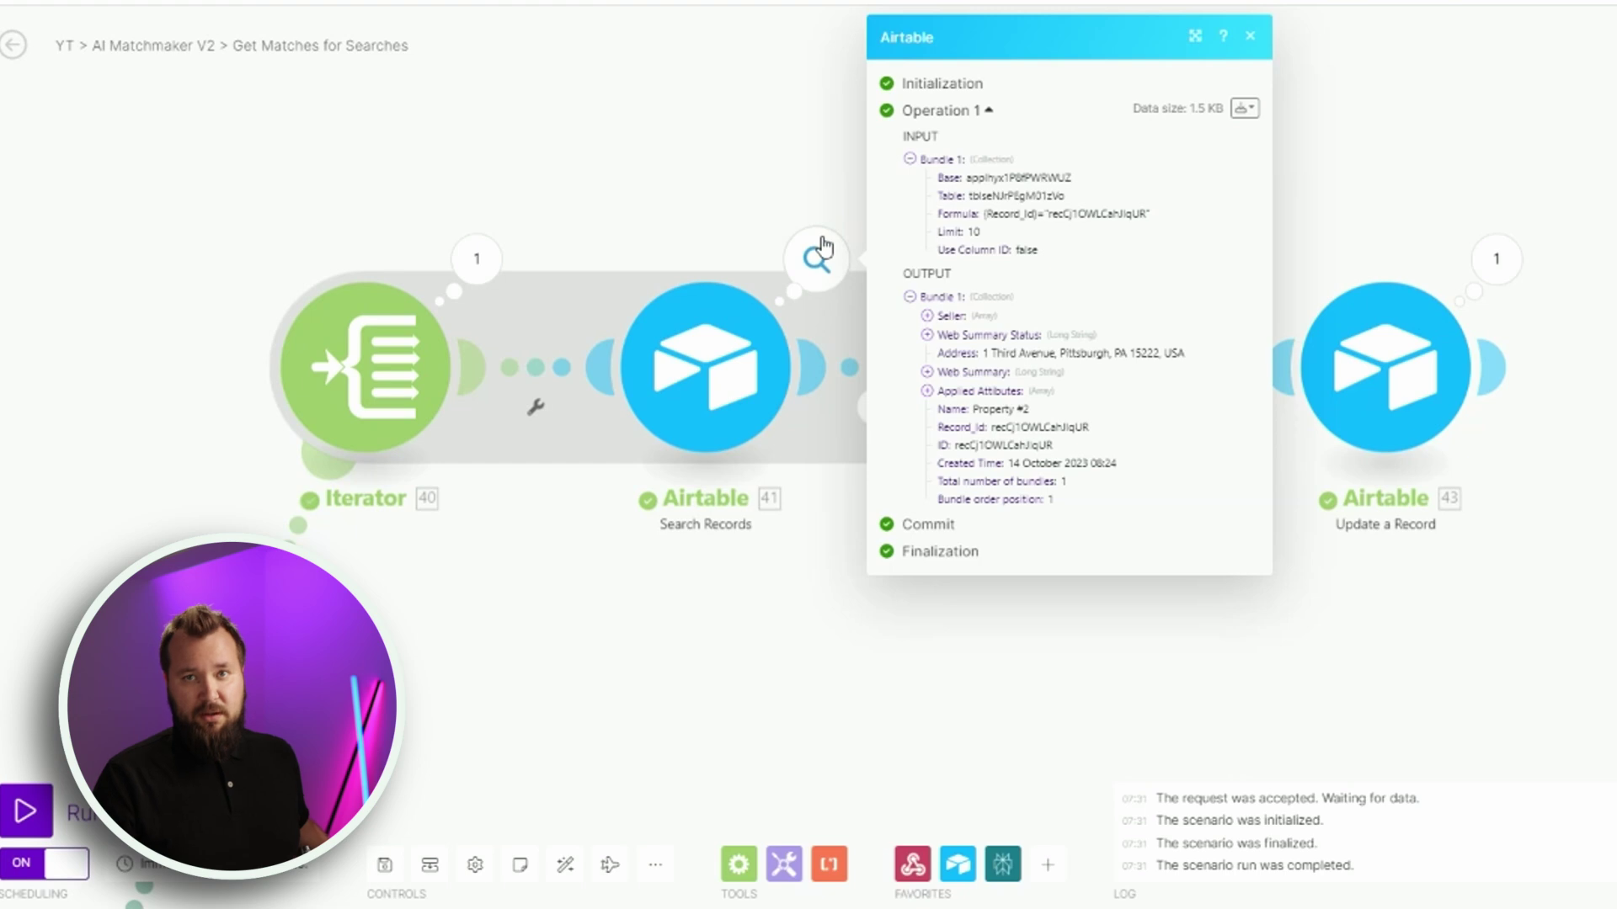
click(744, 149)
drag(966, 118, 685, 98)
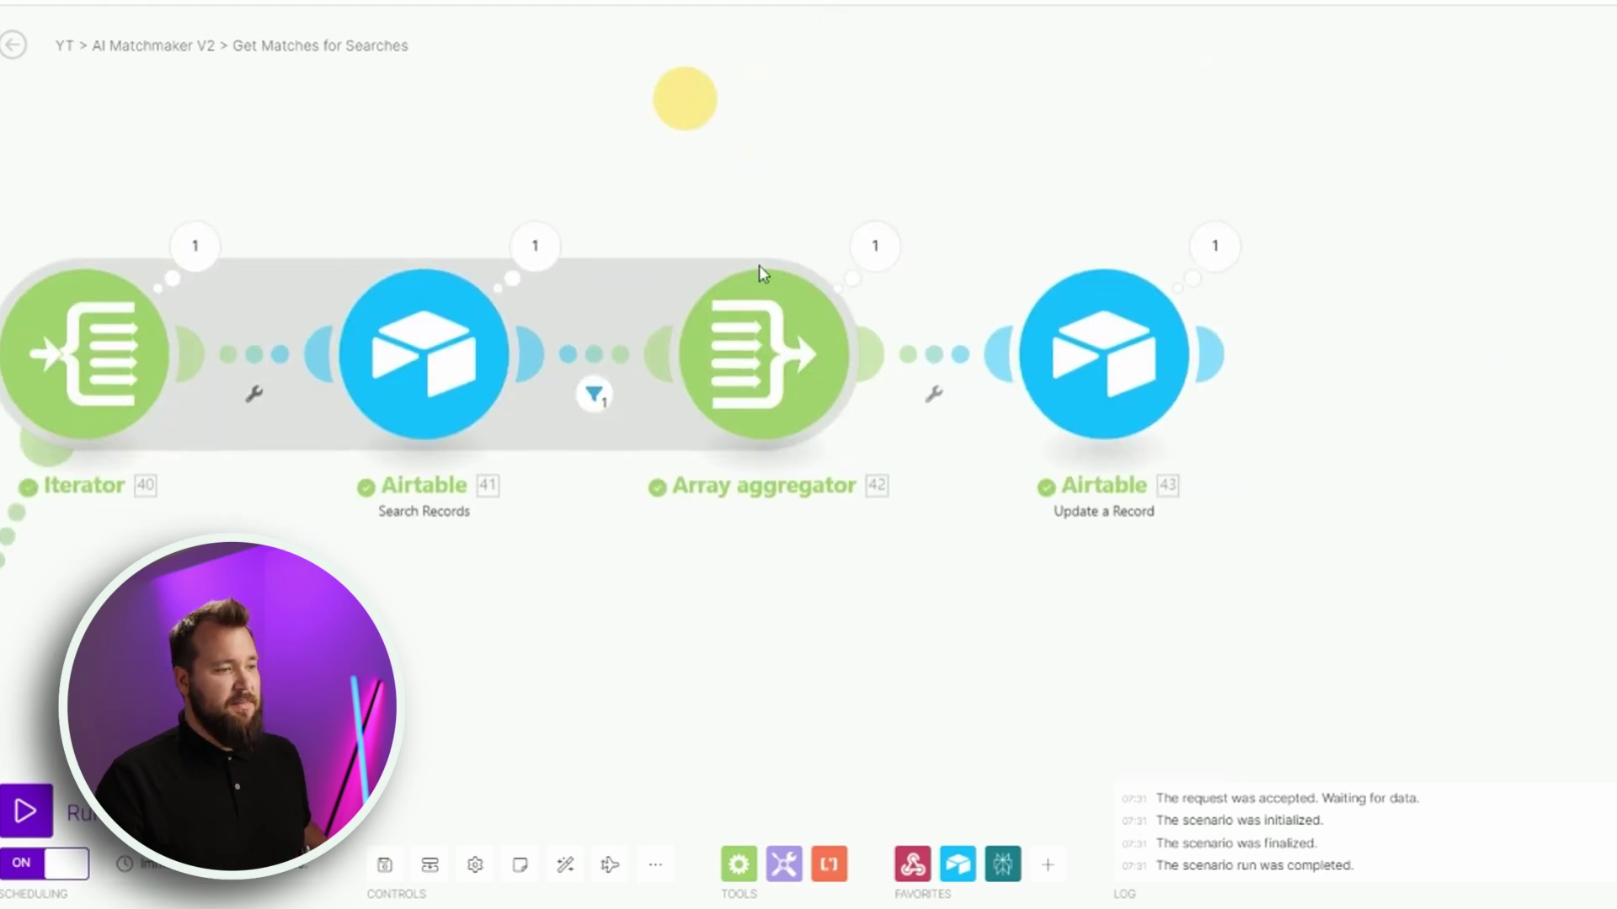
click(771, 345)
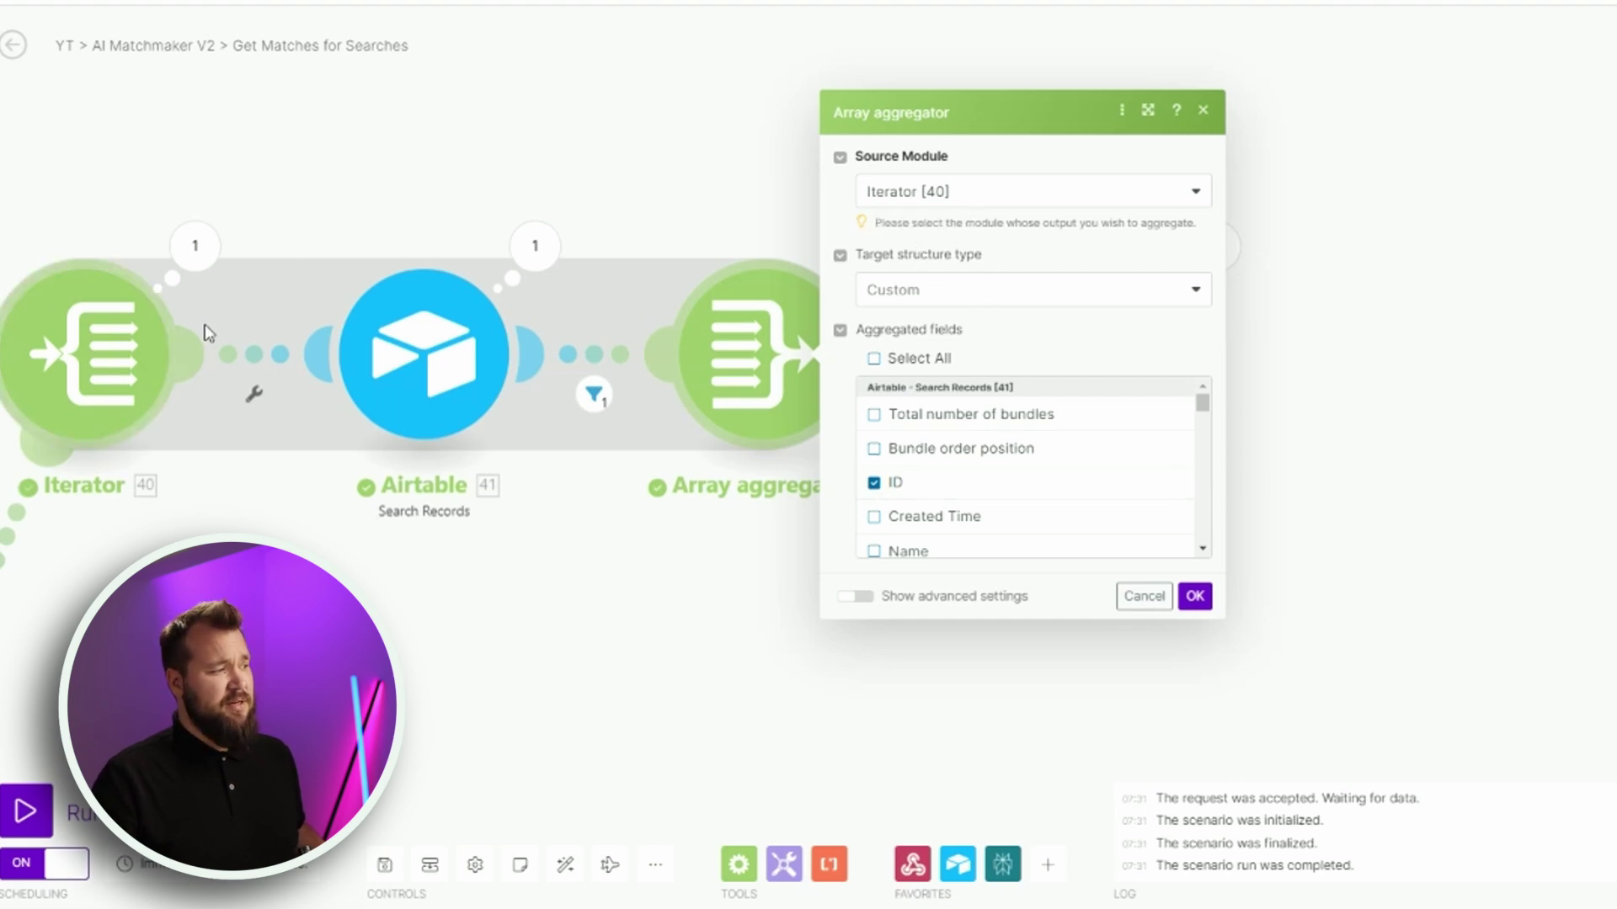
scroll(1021, 462, down, 5)
scroll(993, 480, up, 5)
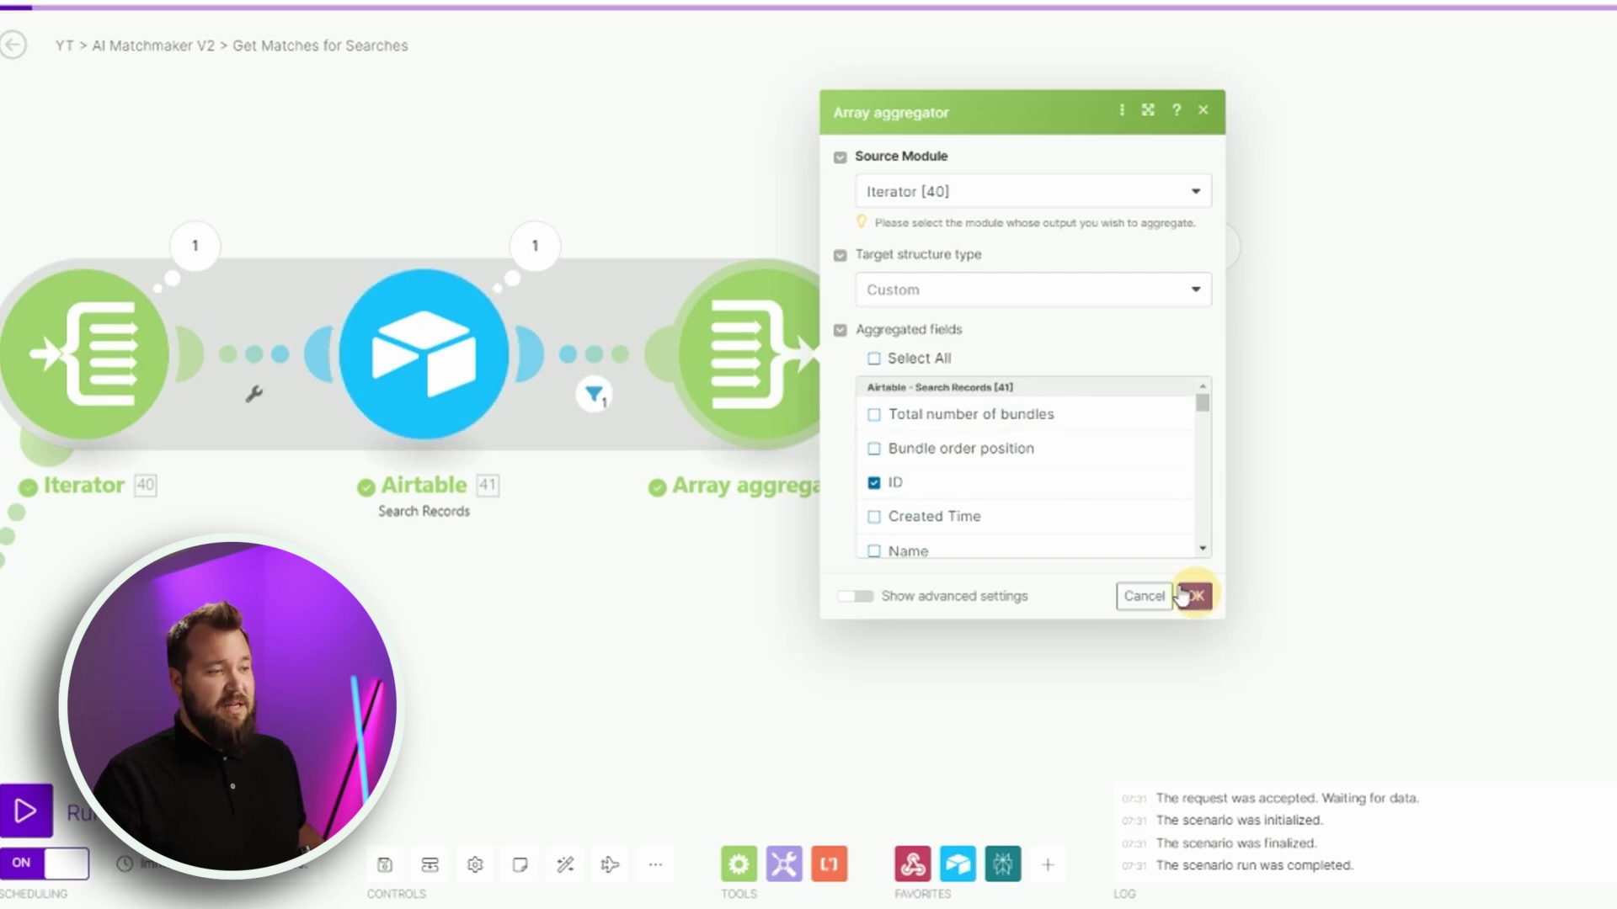
click(1195, 596)
drag(1036, 653, 873, 638)
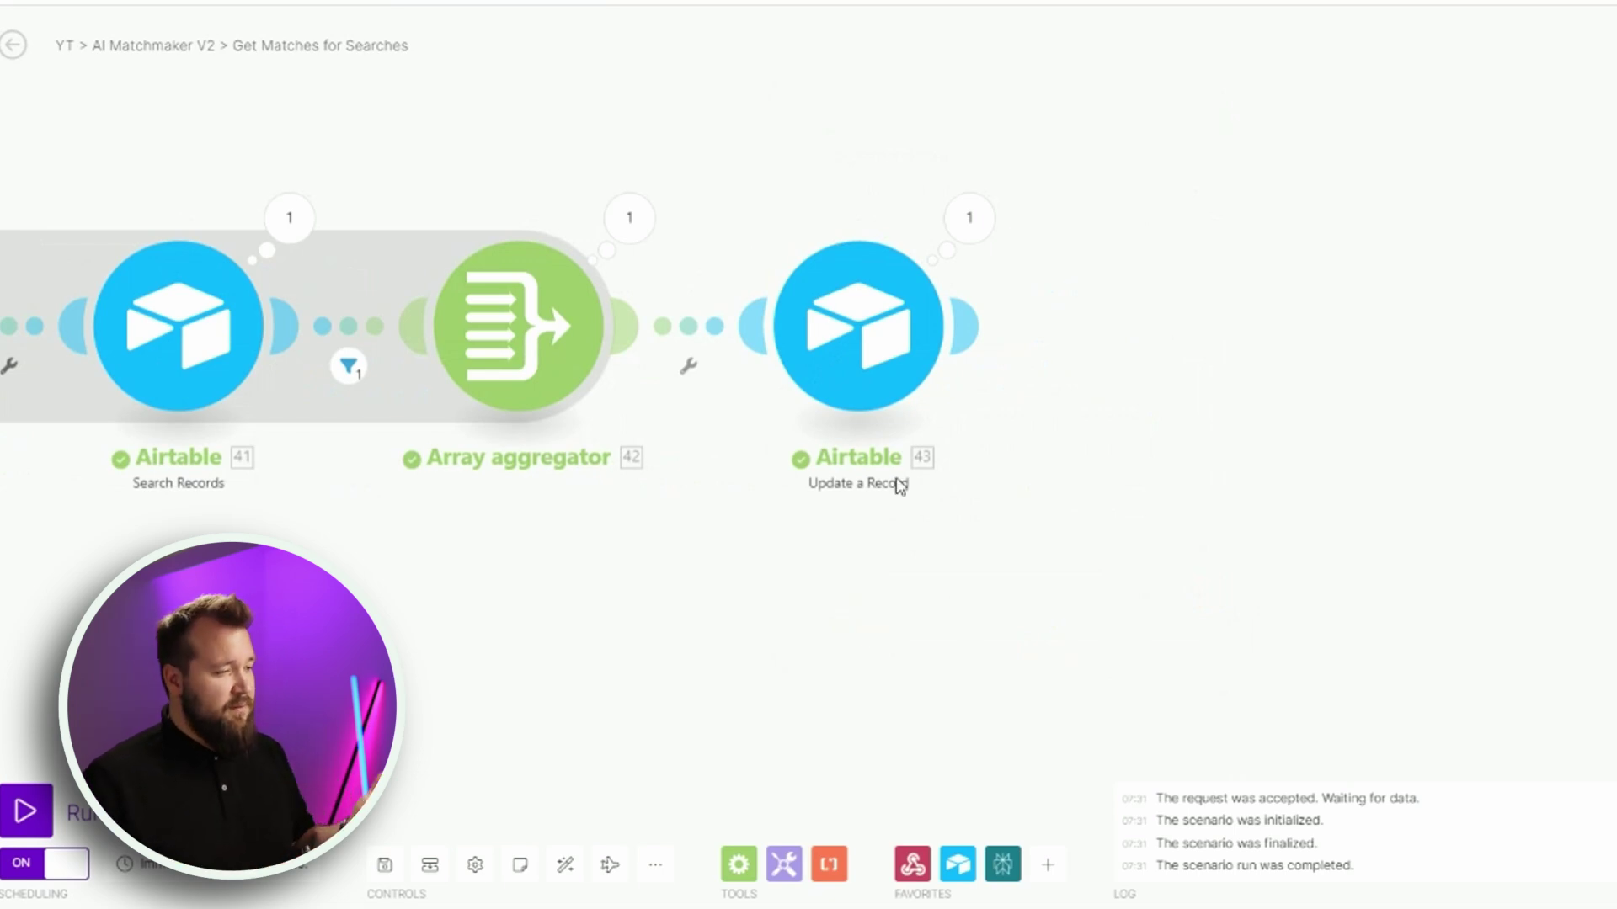
click(872, 360)
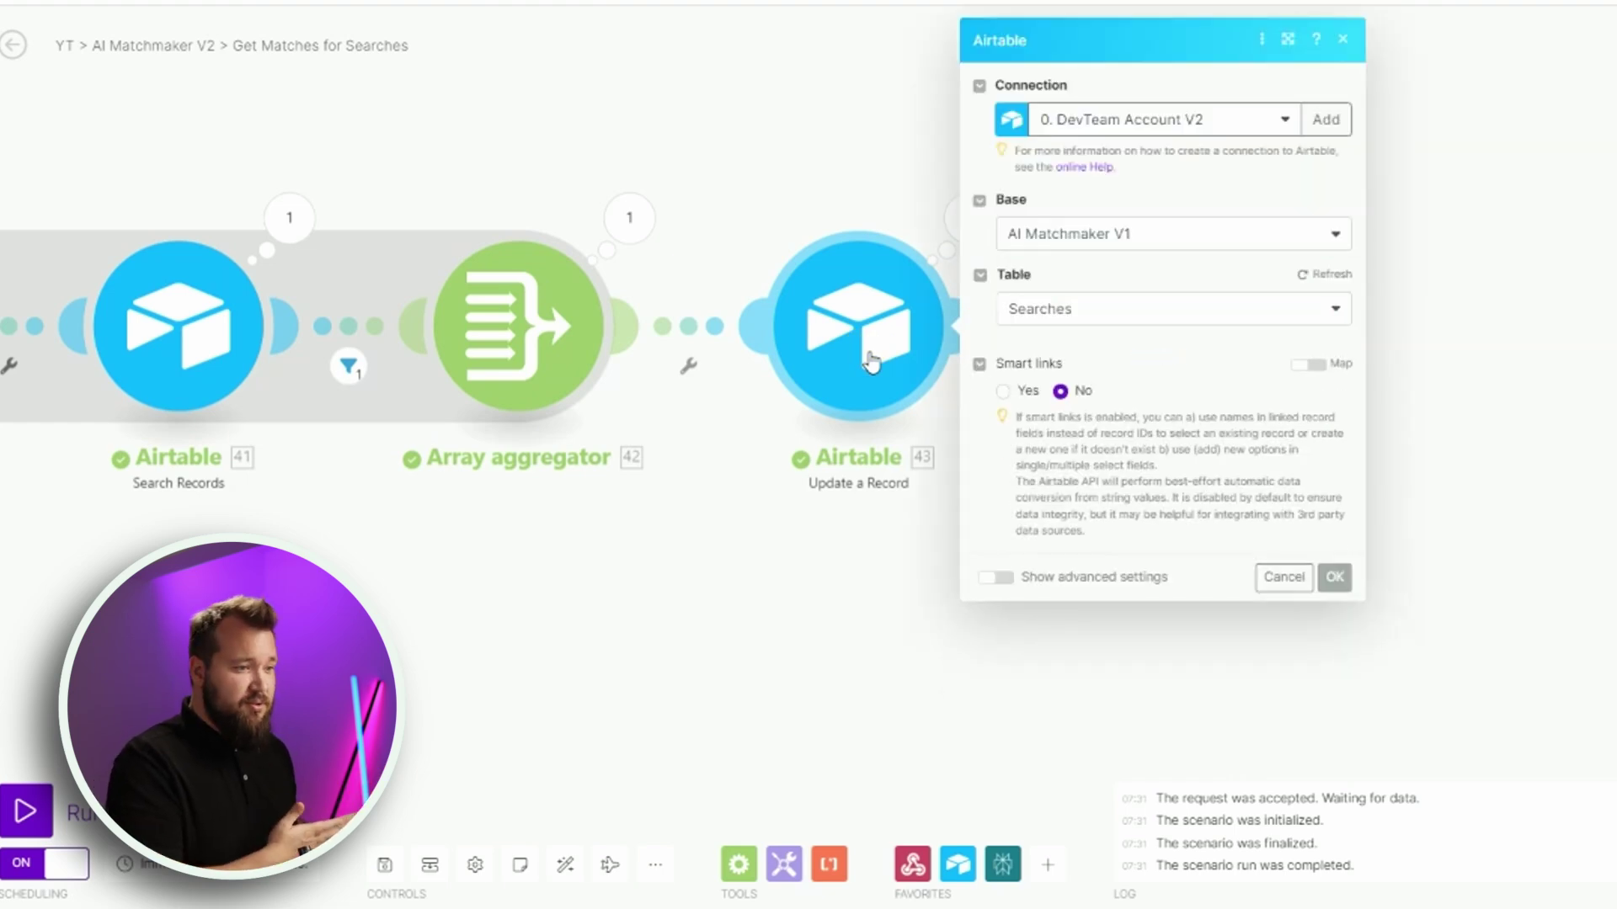
scroll(1086, 459, down, 2)
scroll(1098, 443, down, 1)
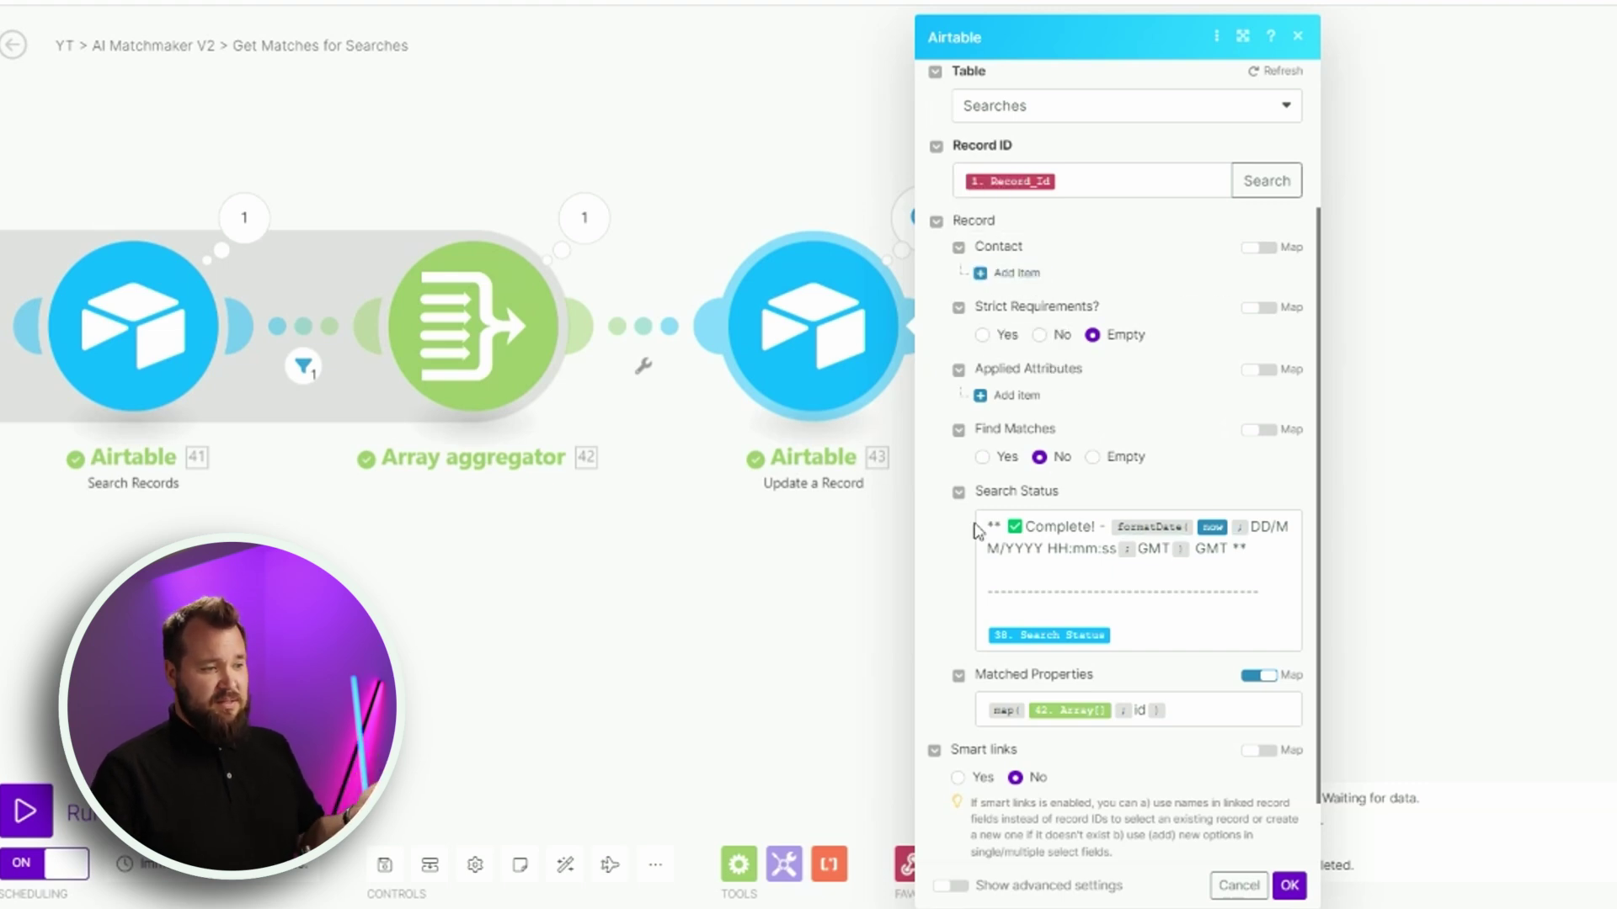
click(986, 526)
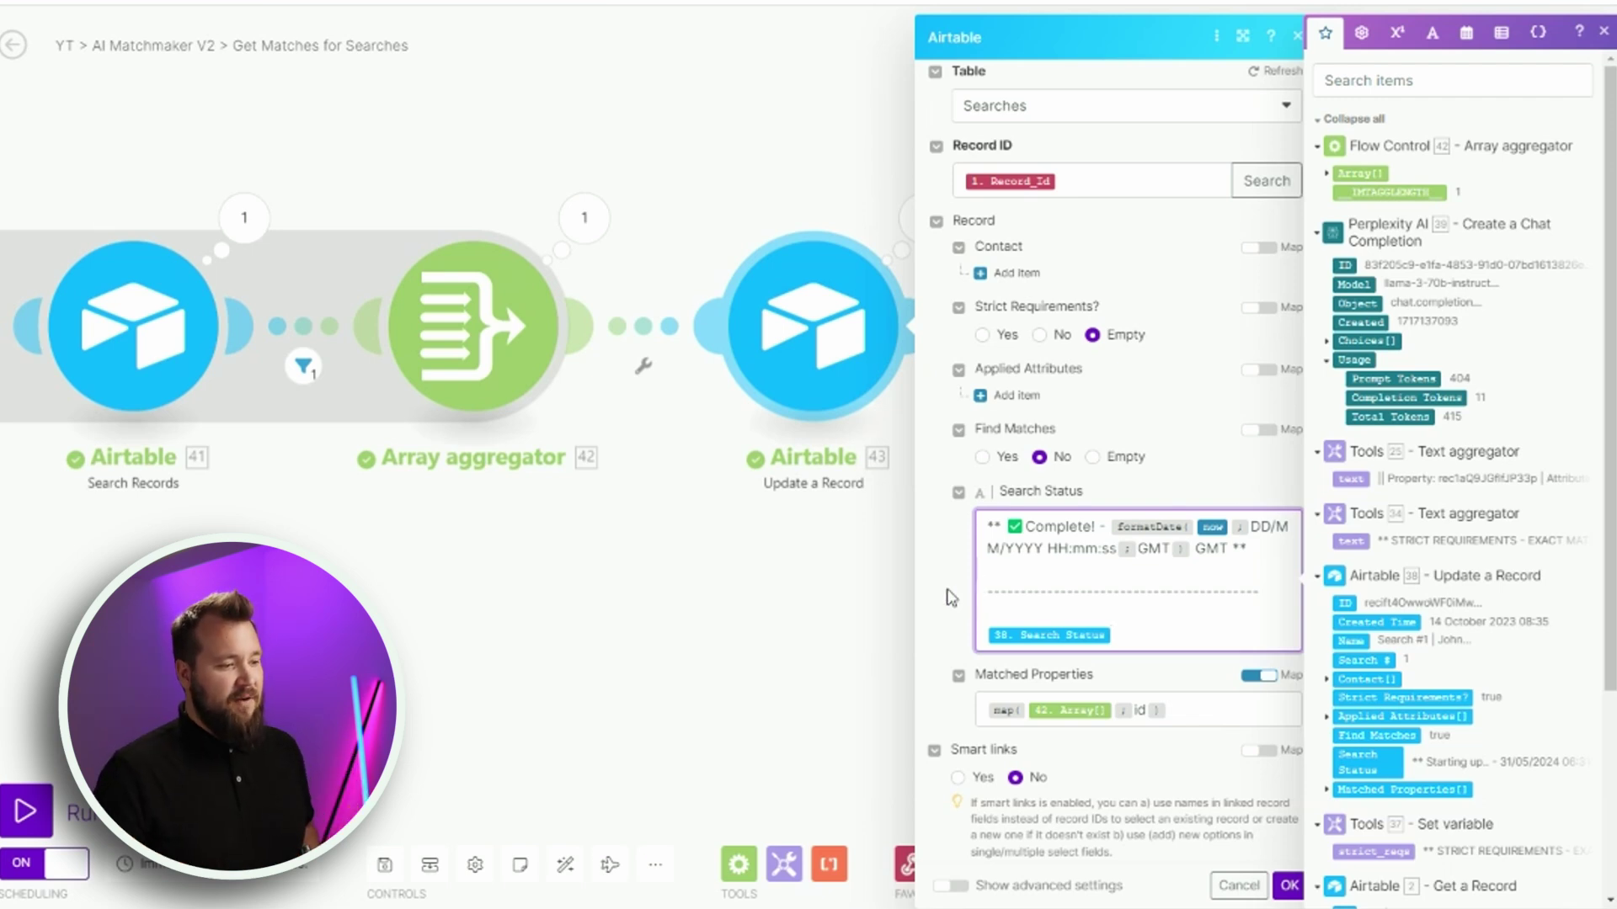
click(947, 590)
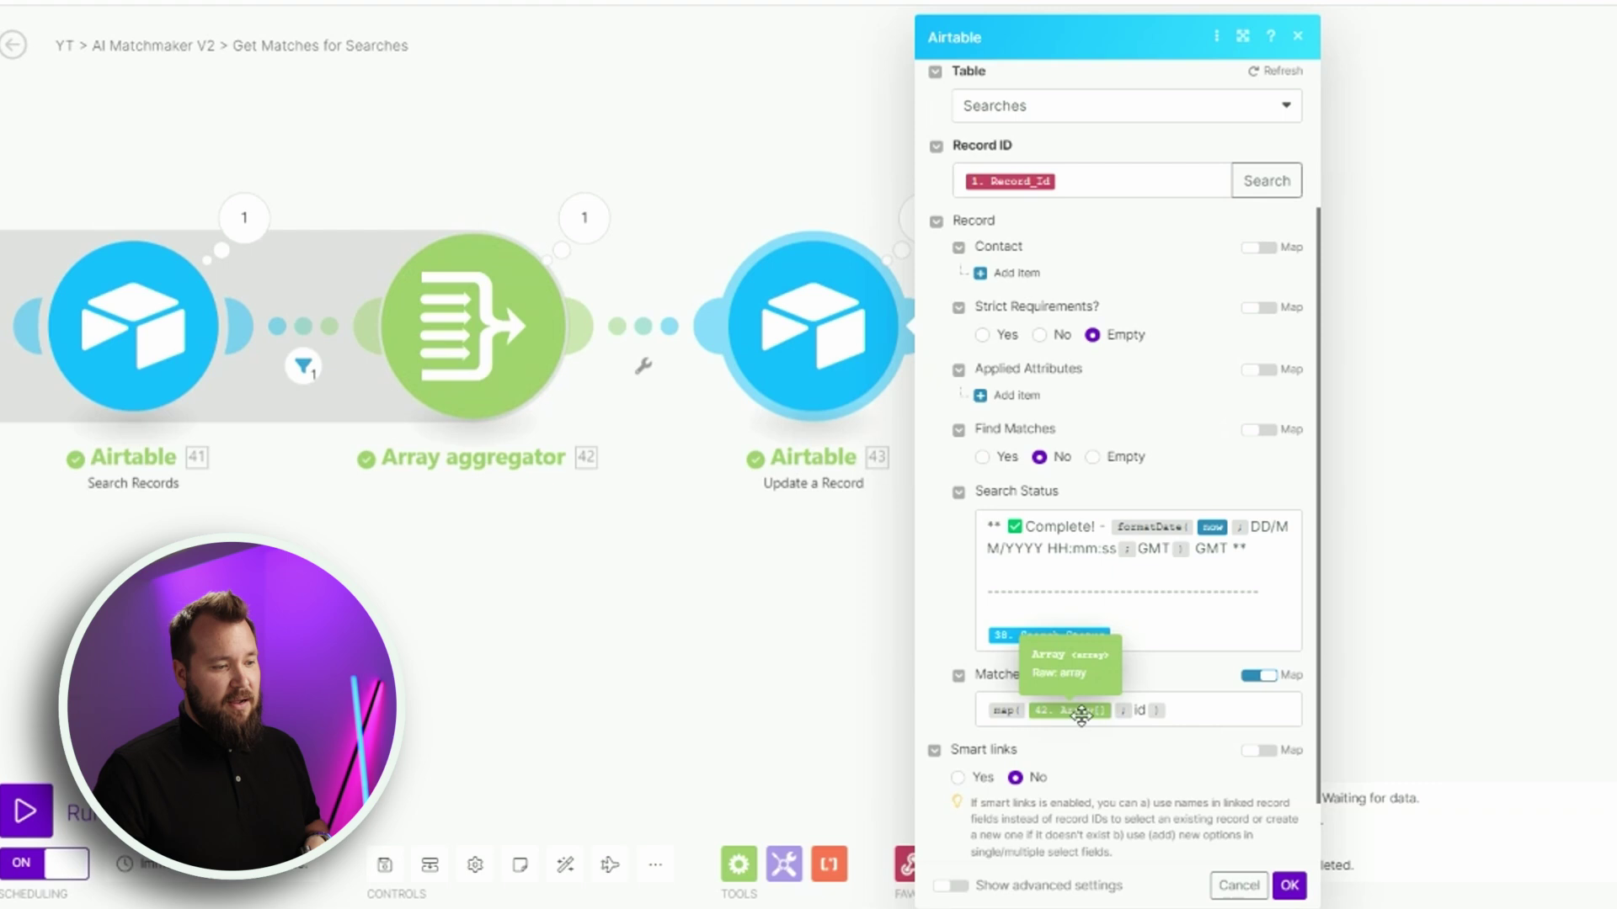
click(1141, 711)
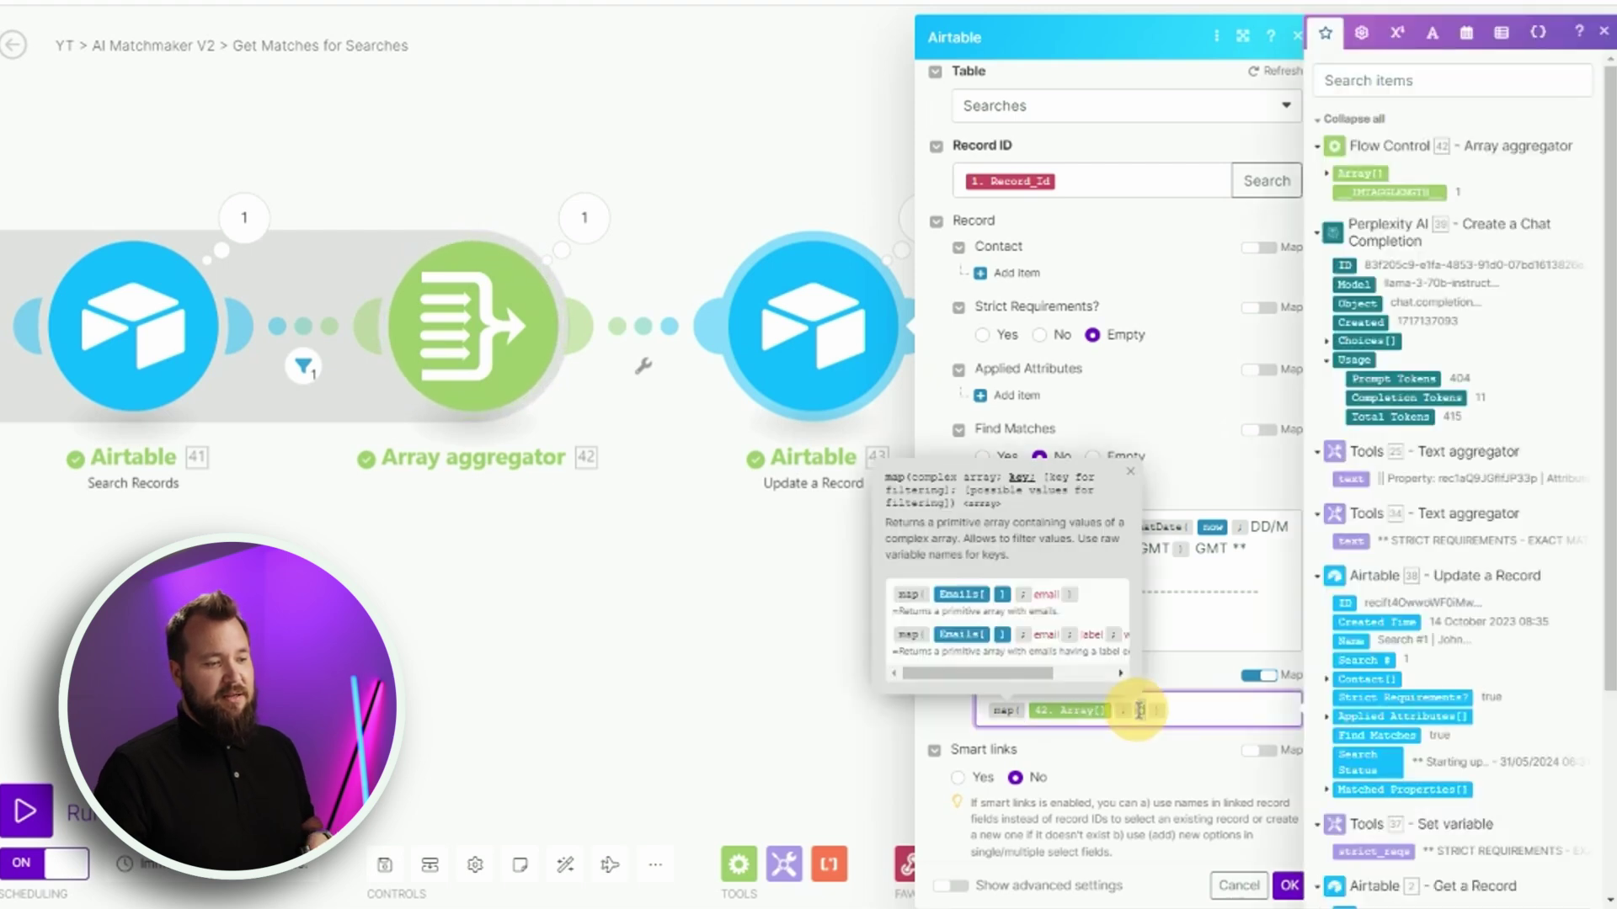
click(1193, 803)
scroll(1130, 714, up, 3)
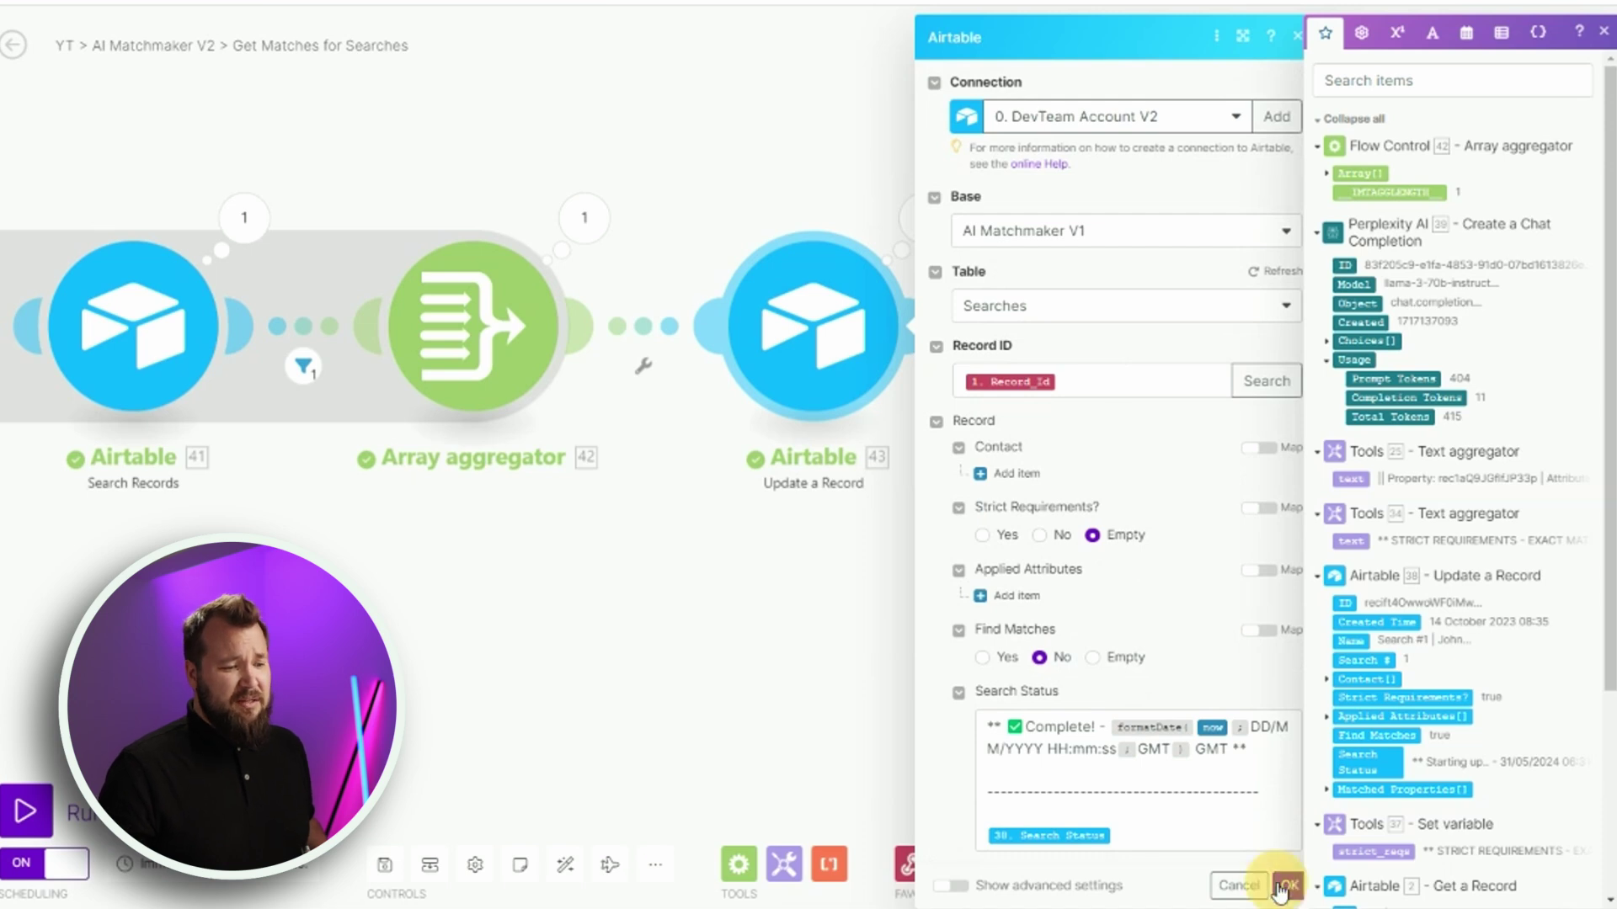
click(1286, 885)
scroll(649, 621, down, 2)
drag(649, 621, 1142, 485)
scroll(404, 458, left, 5)
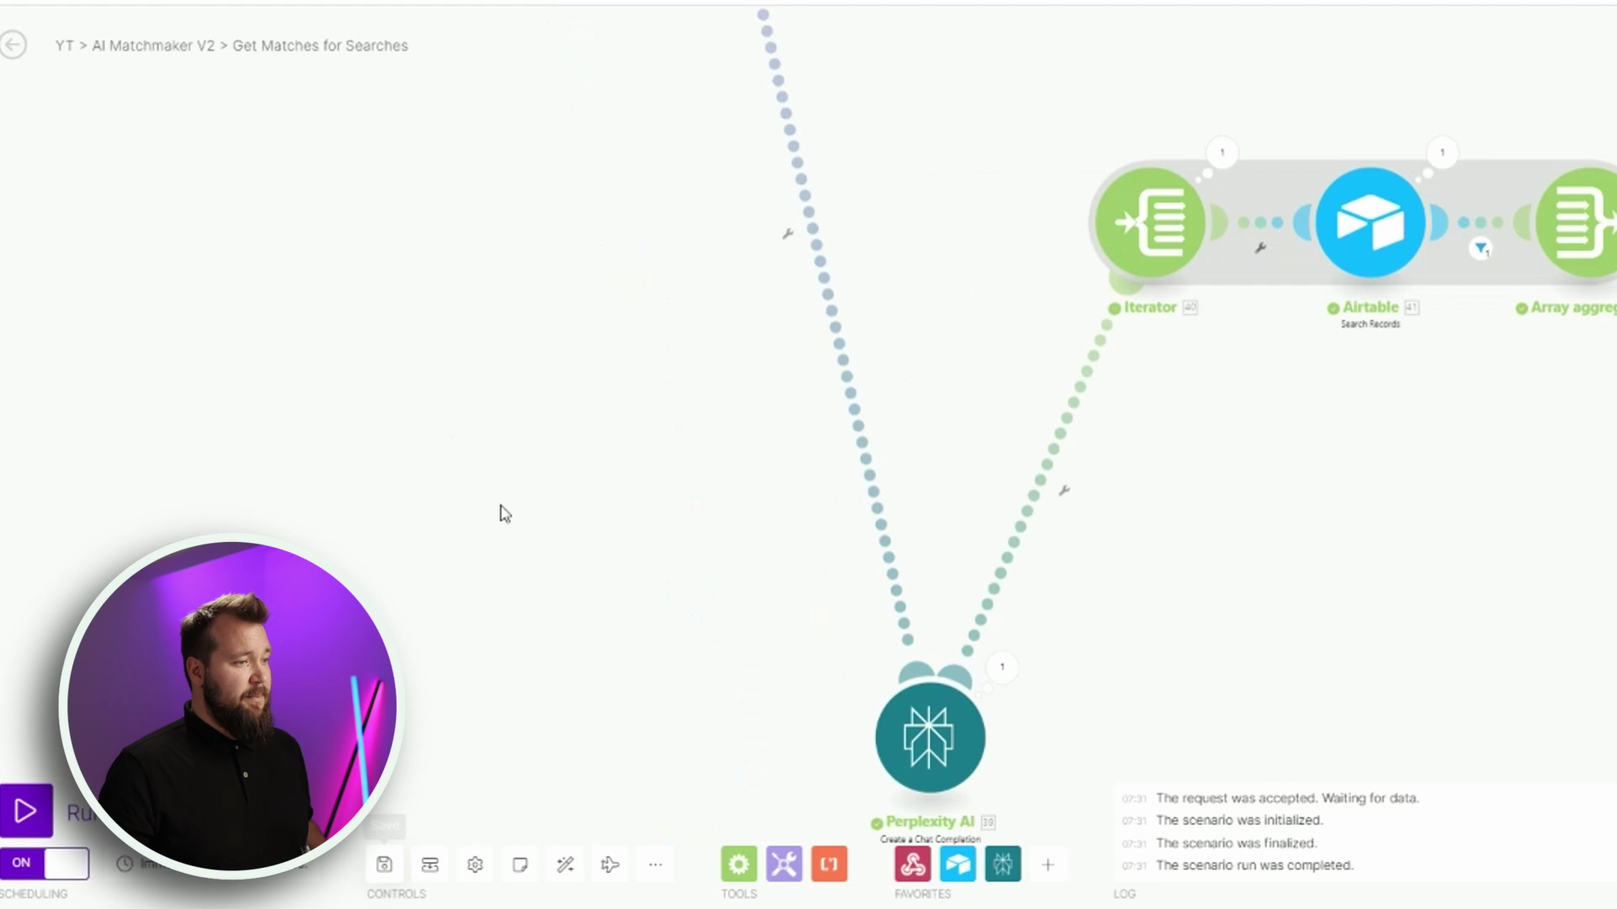
scroll(501, 513, down, 5)
scroll(812, 513, left, 5)
drag(936, 499, 1019, 495)
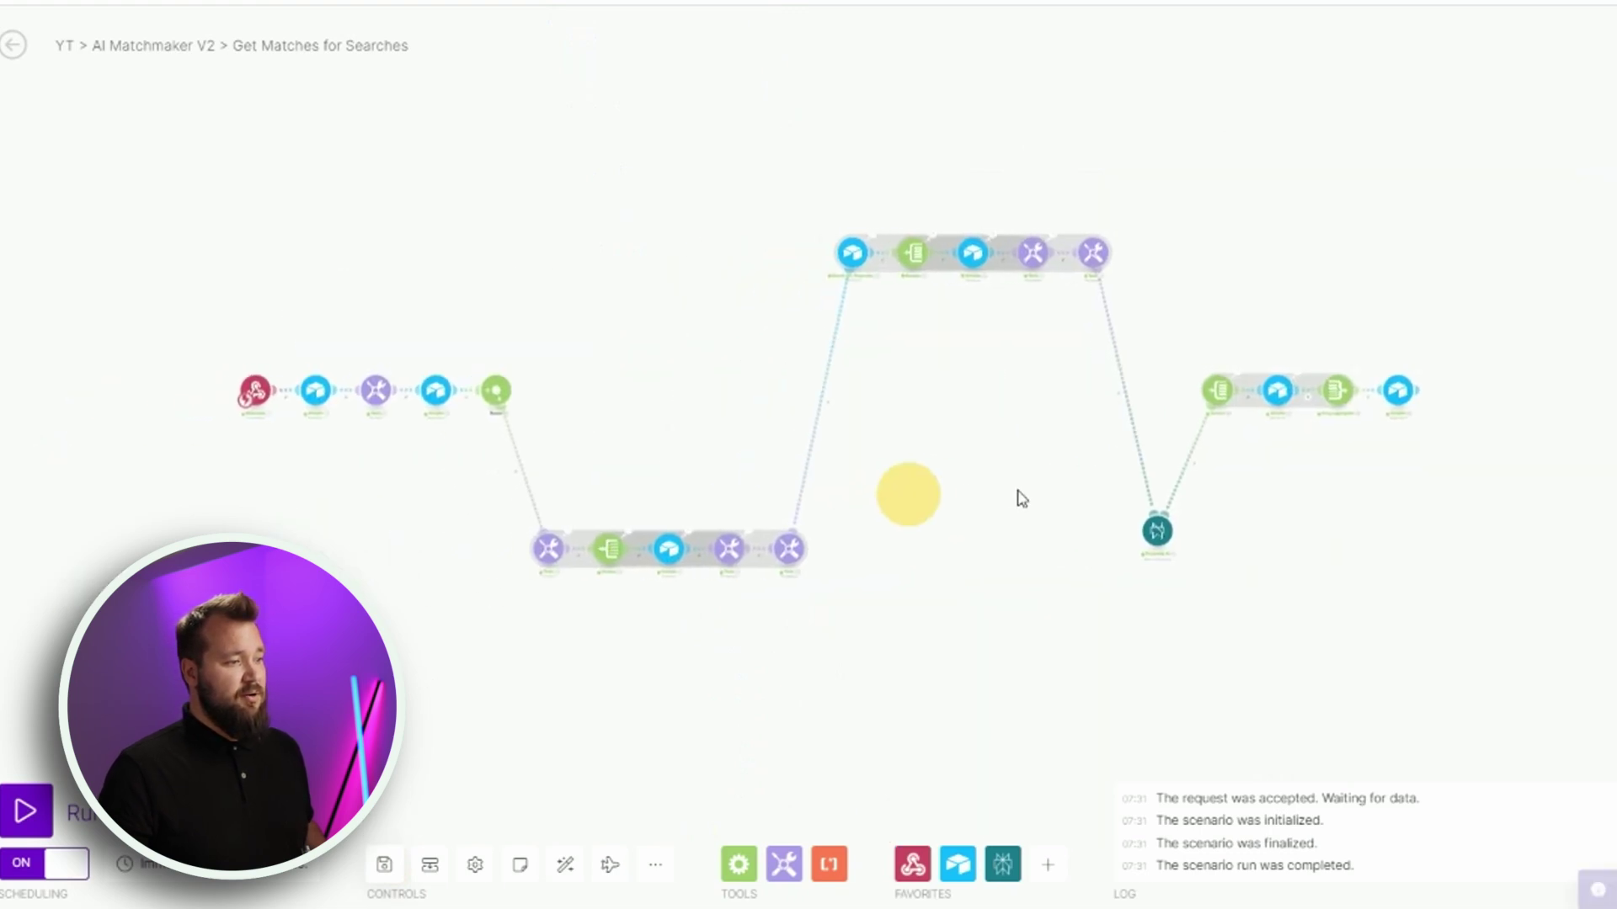